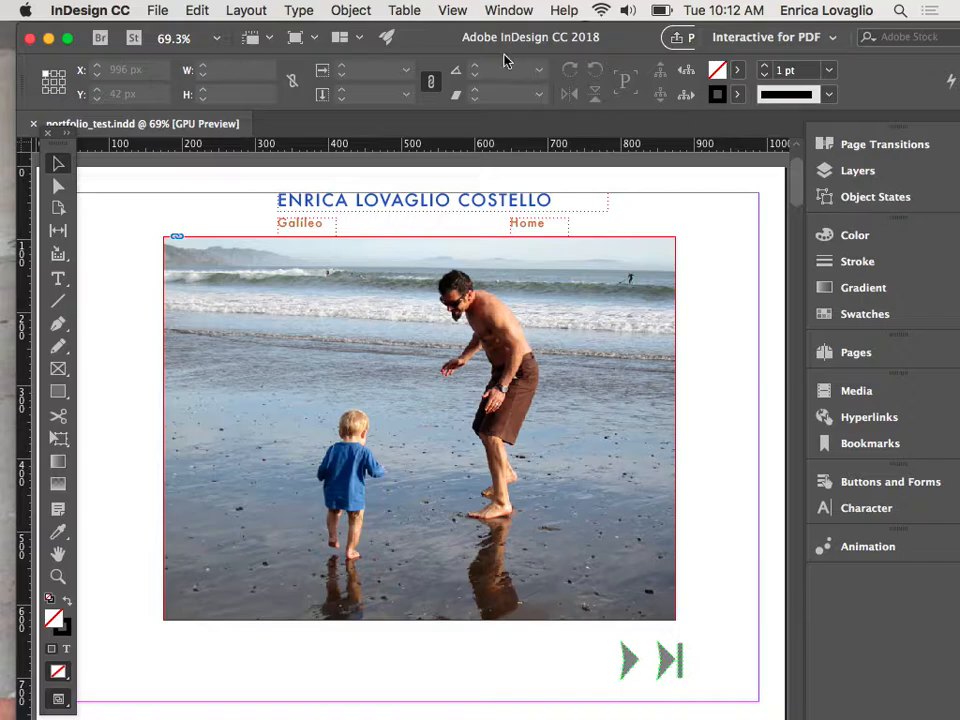
Look through pages 2 to 4, the A-Master layout and the remaining page thumbnails of portfolio_test.indd.
click(518, 10)
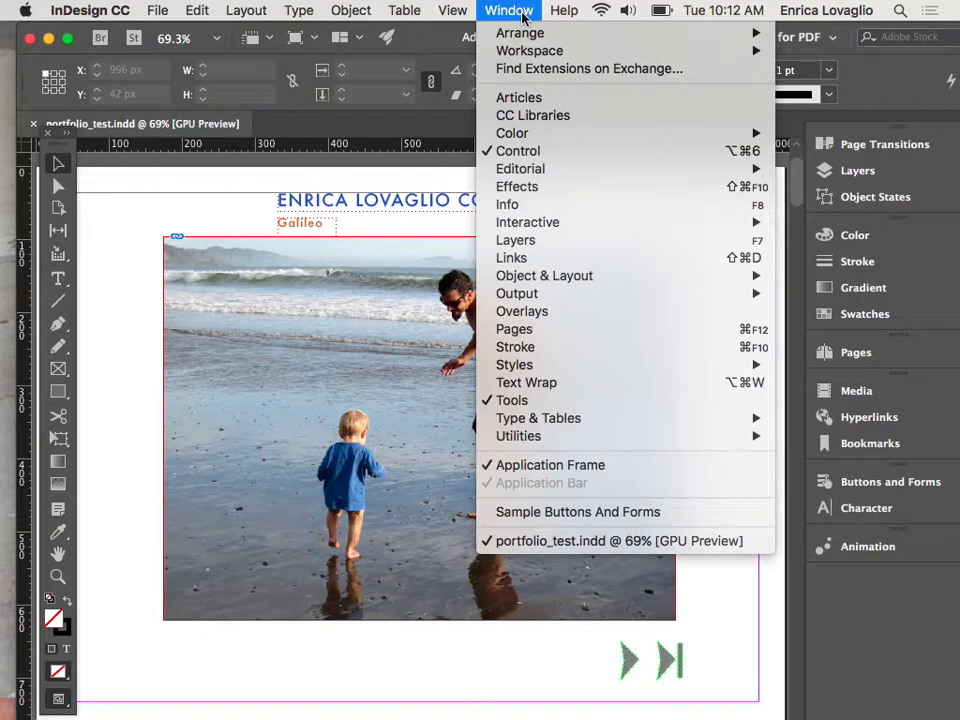
click(524, 332)
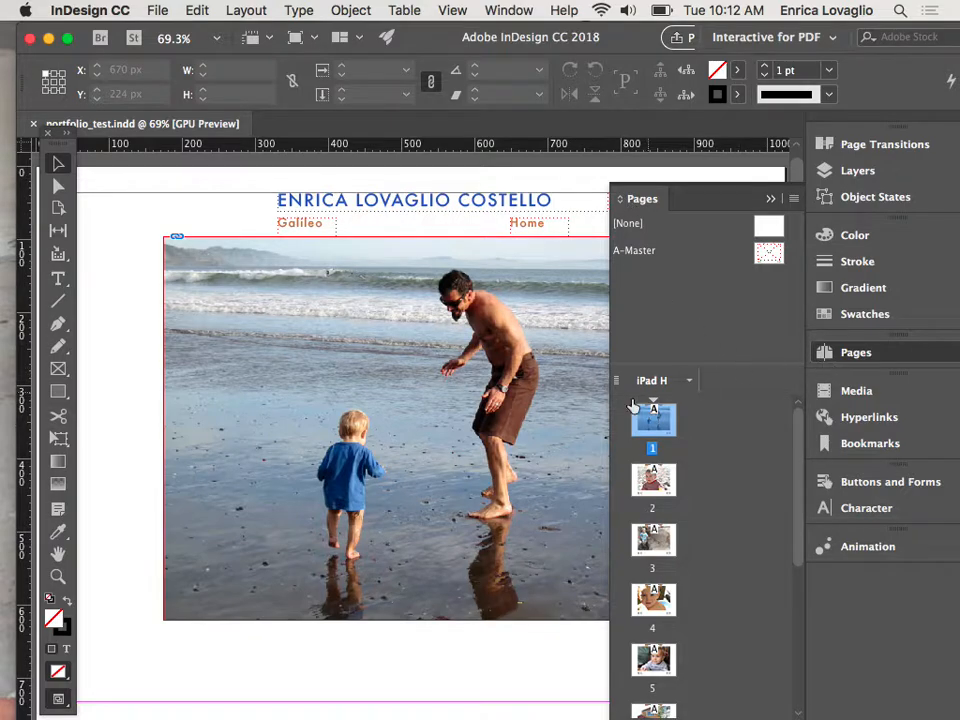
click(658, 485)
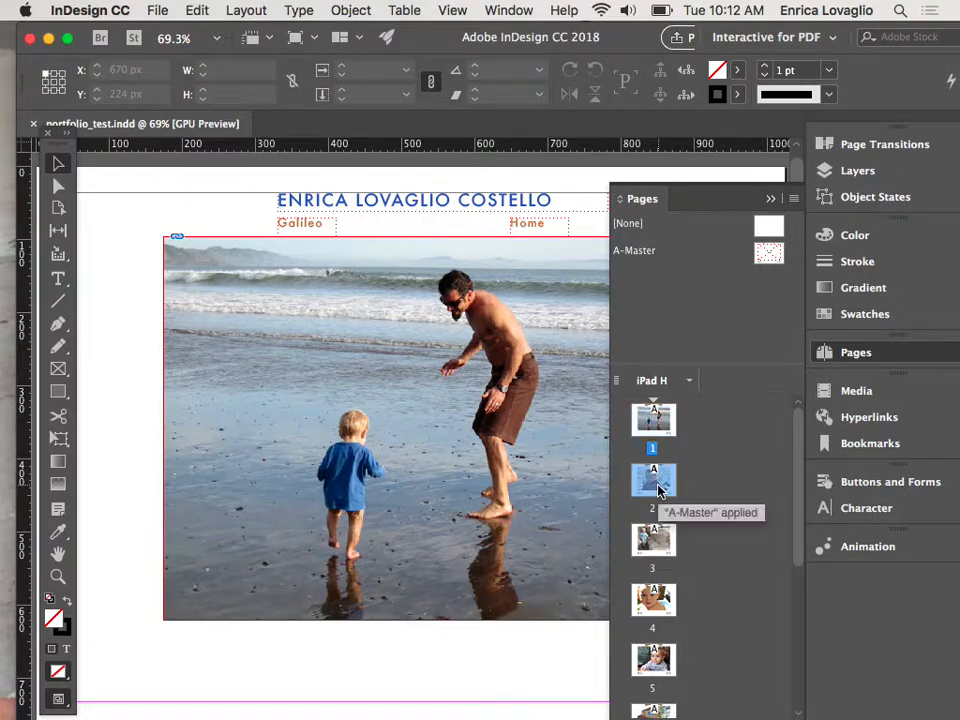
double_click(657, 483)
double_click(653, 541)
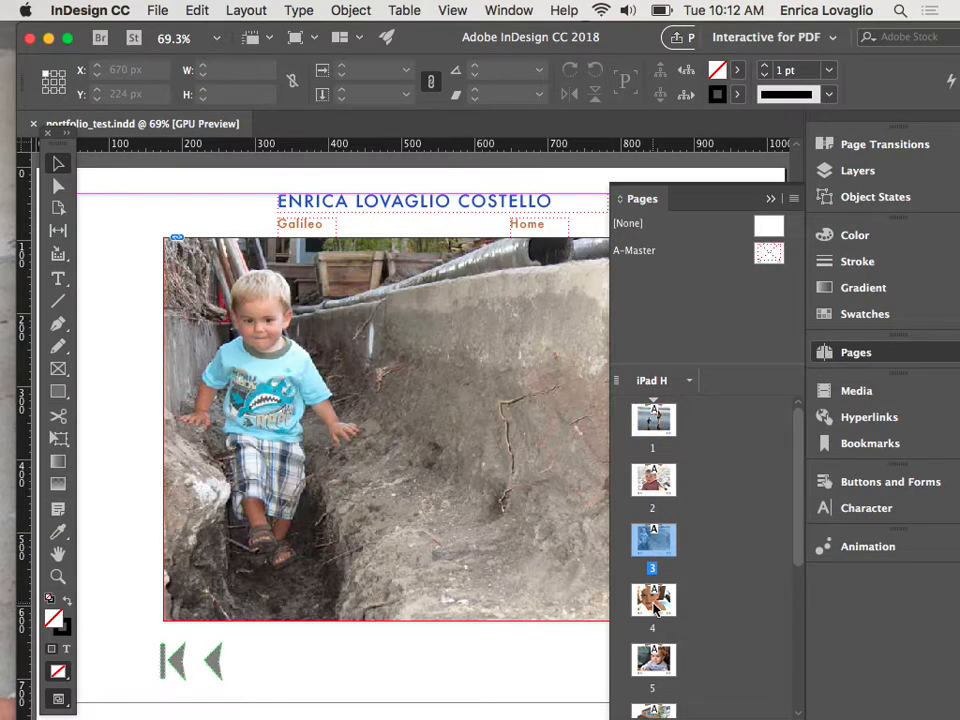
double_click(654, 602)
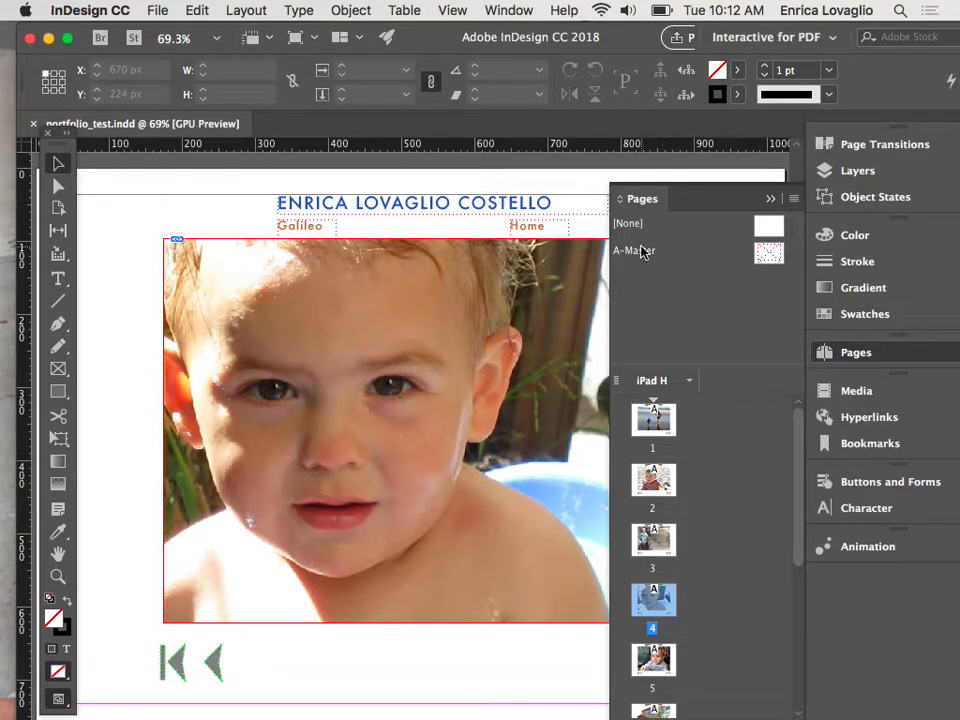
double_click(643, 251)
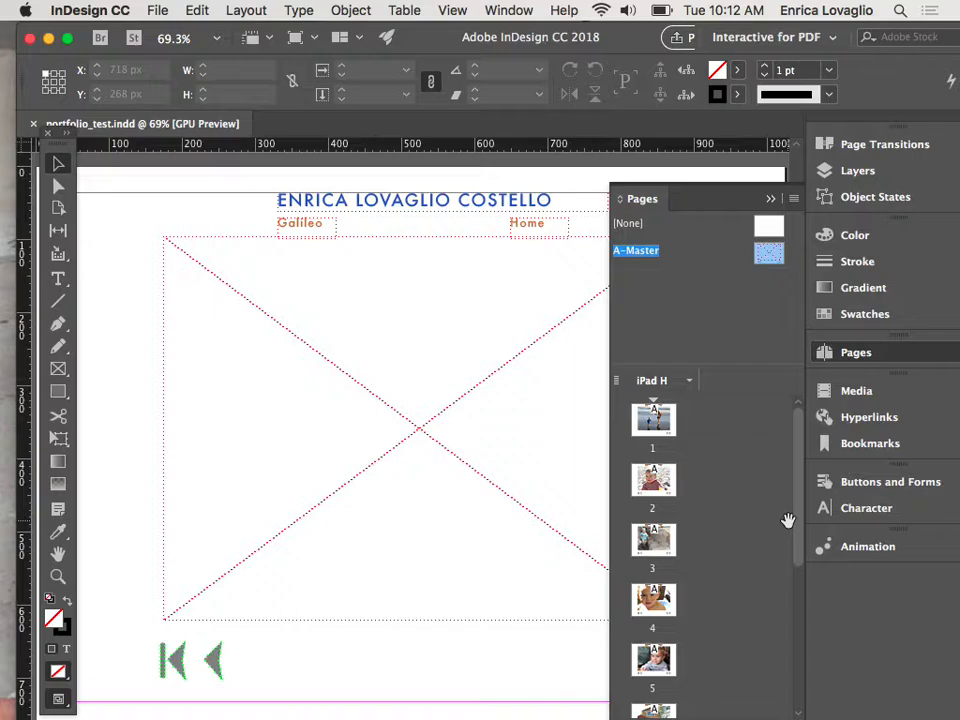
drag(795, 521, 786, 688)
scroll(761, 495, up, 5)
scroll(793, 651, down, 2)
scroll(793, 651, down, 4)
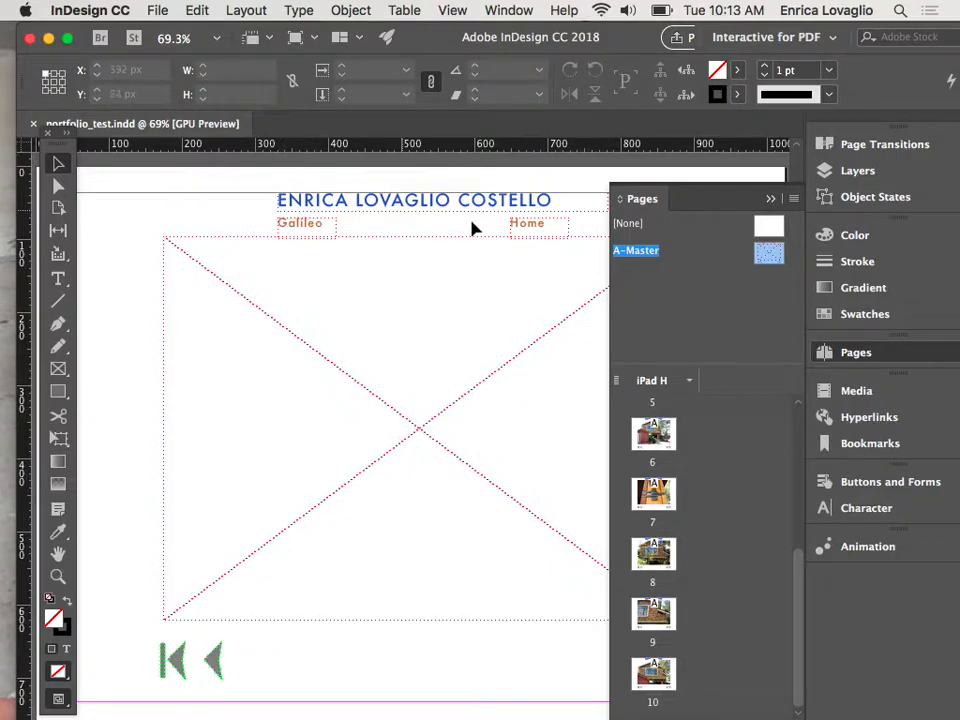
click(770, 198)
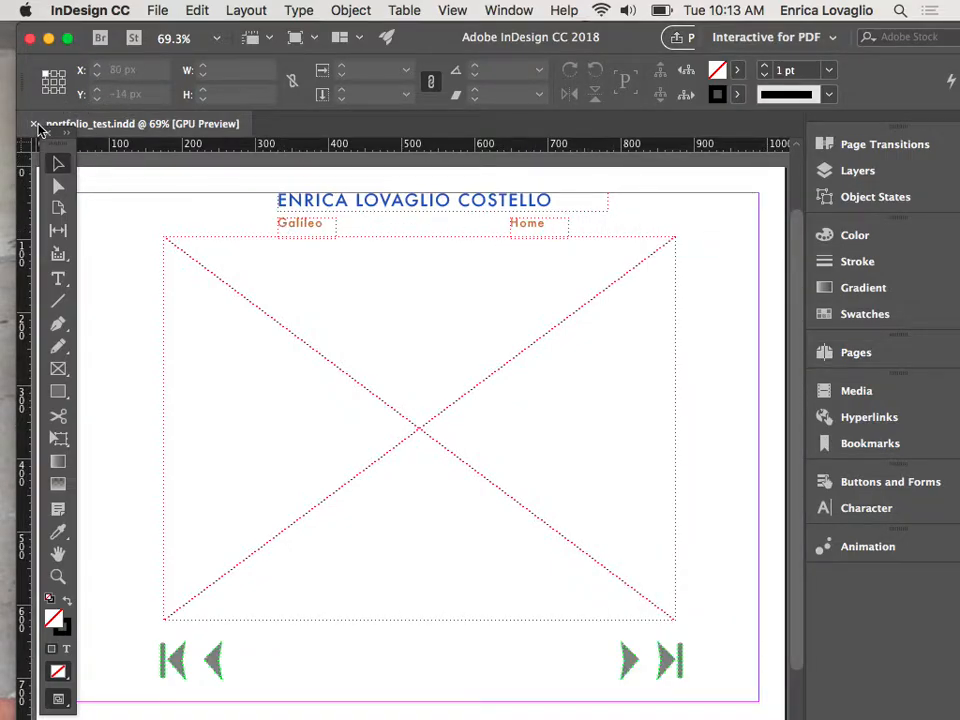
Close portfolio_test.indd and create a new web document from the 1024 x 768 preset with 2 pages.
click(34, 126)
click(157, 10)
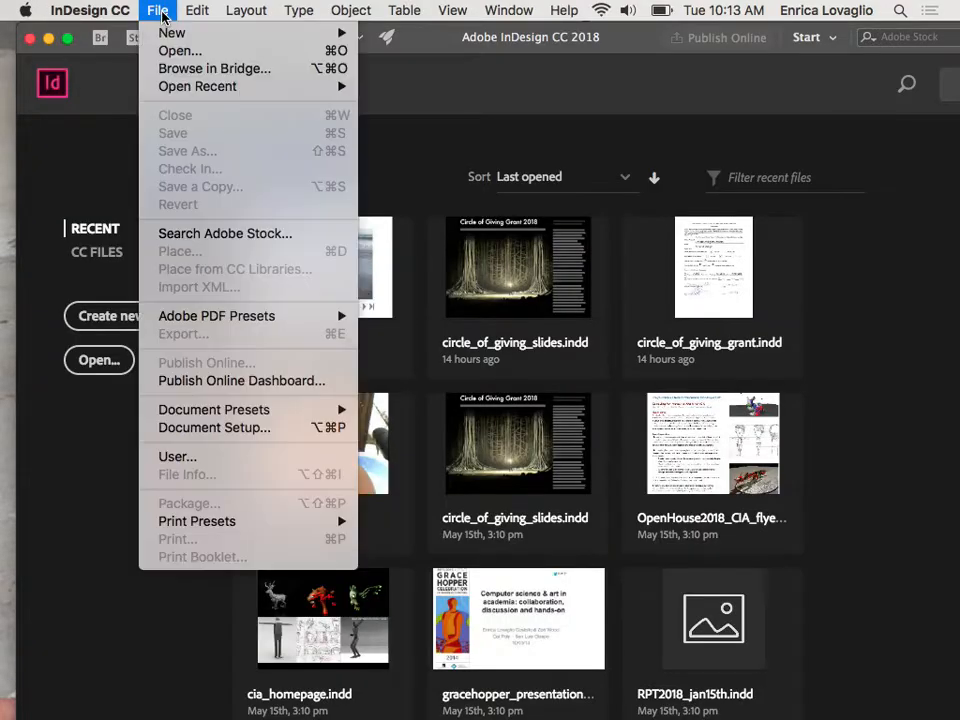
mouse_move(174, 35)
click(410, 38)
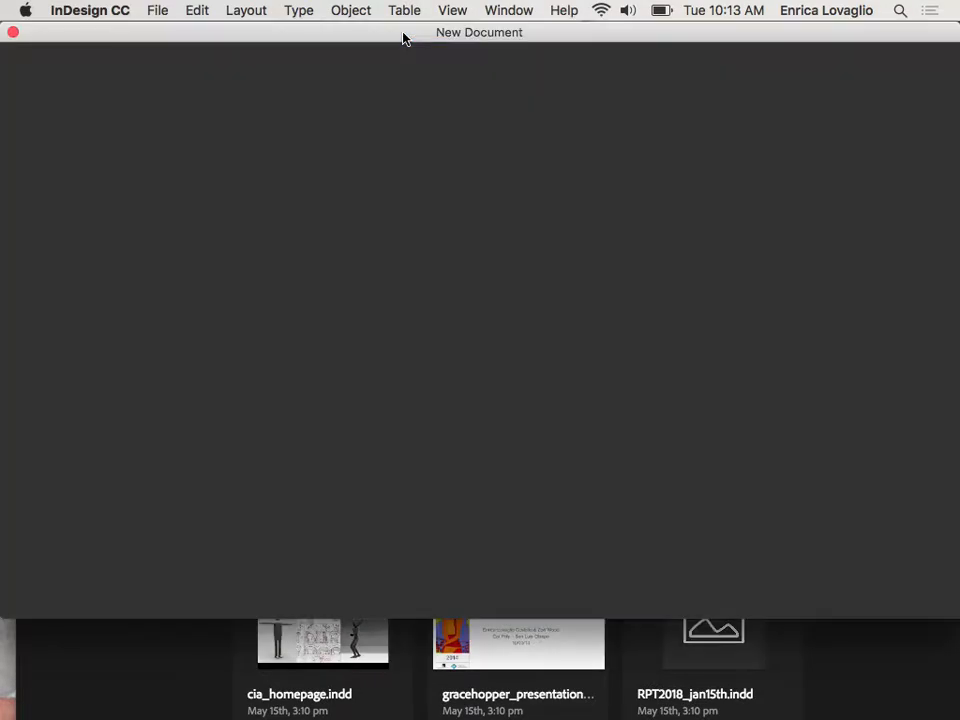
click(603, 65)
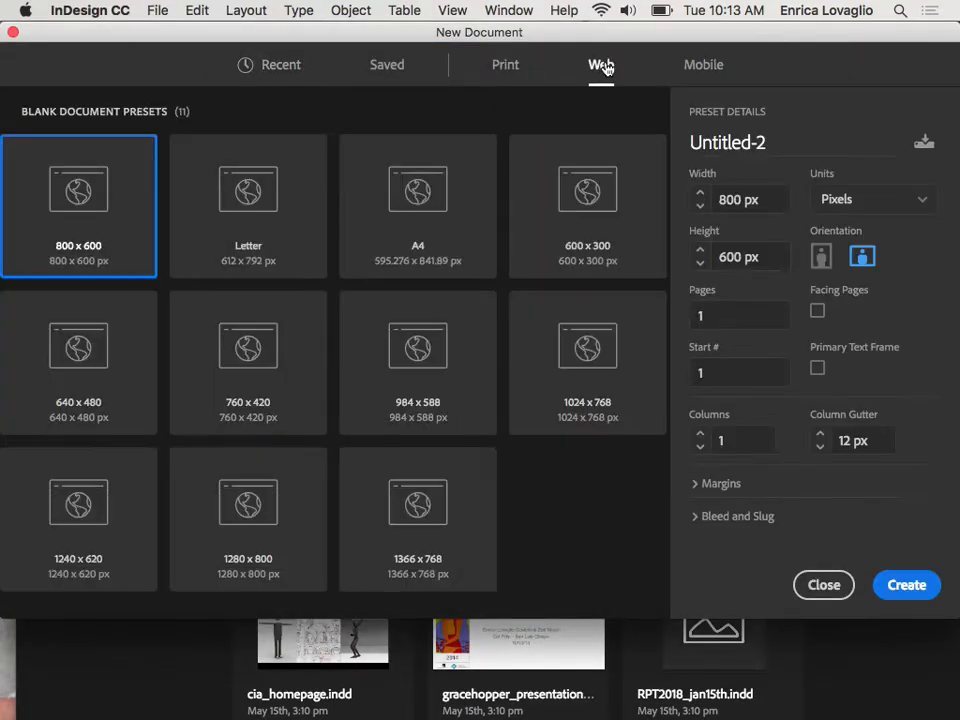
click(556, 376)
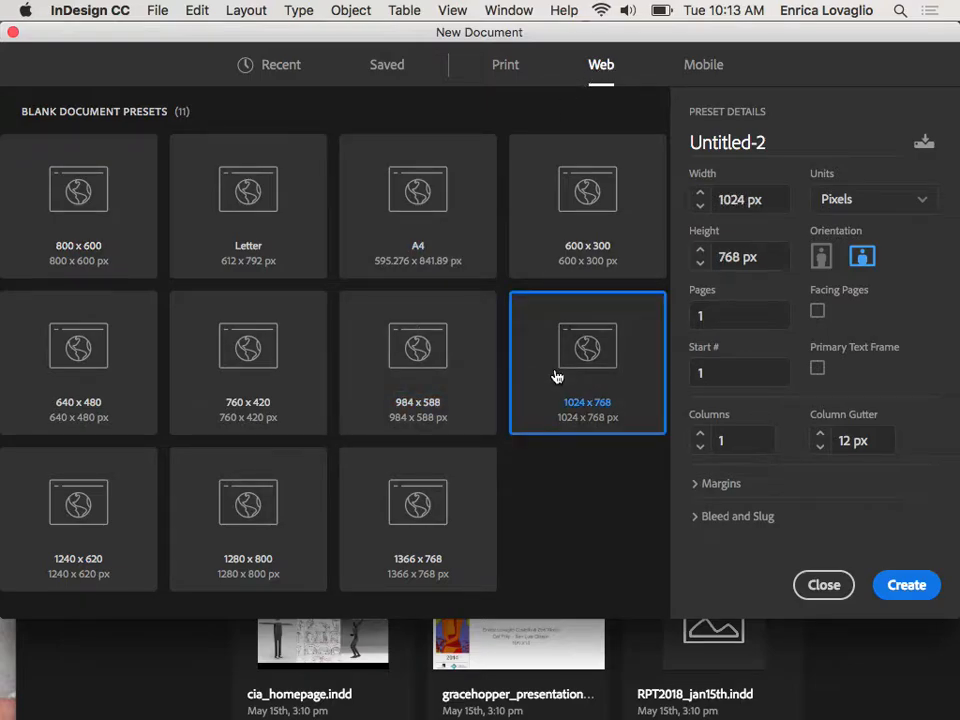
click(693, 315)
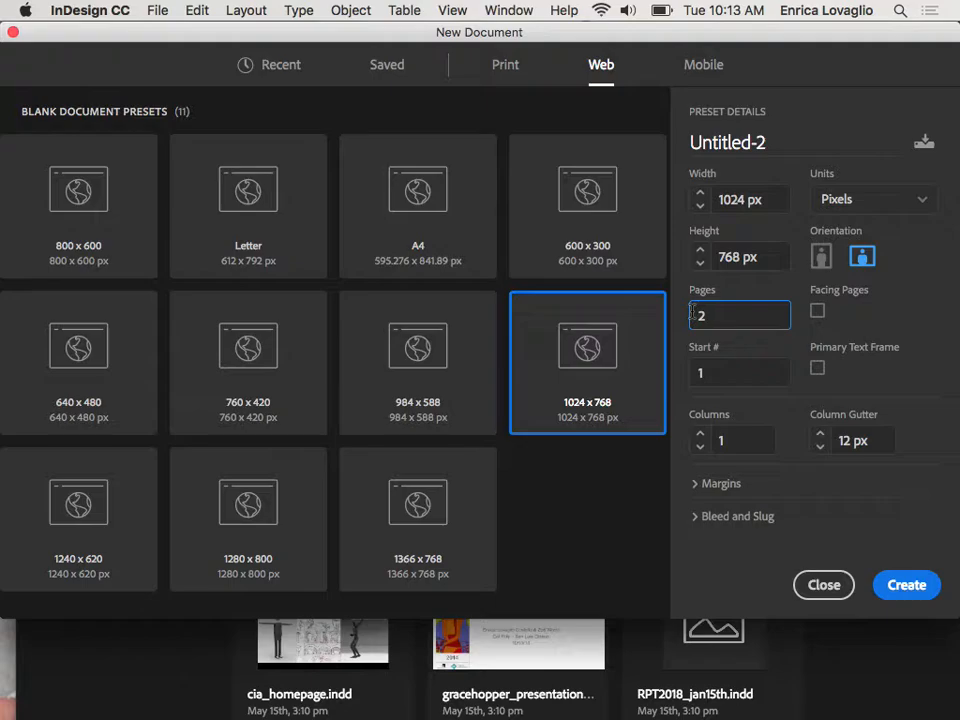
text(2)
click(884, 585)
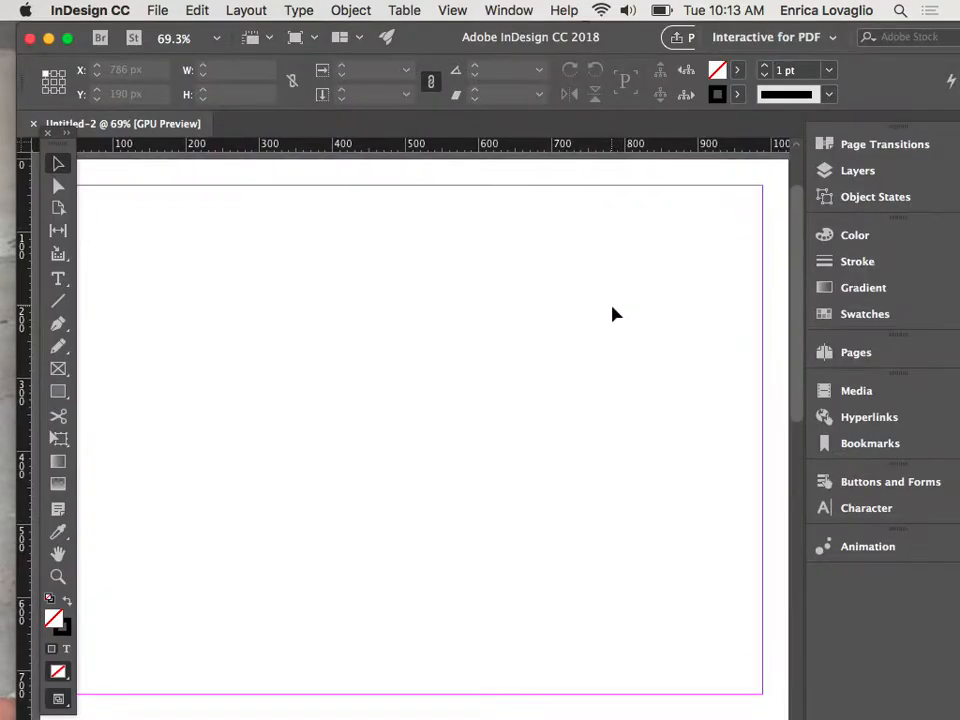
Show the new document's pages and reopen the recent file portfolio_test.indd.
click(59, 280)
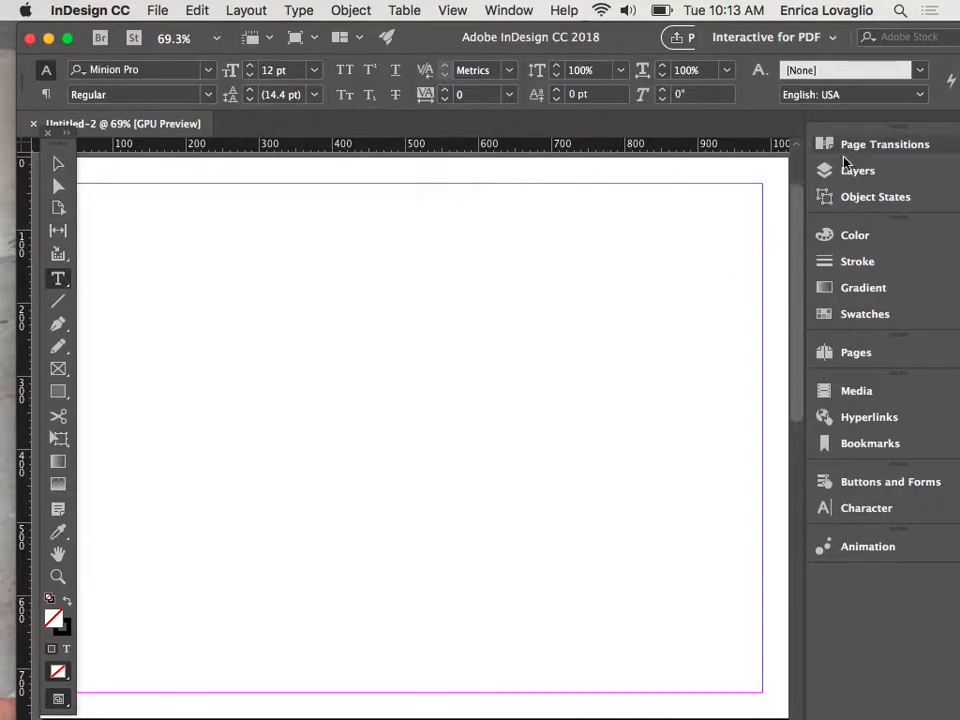
click(812, 352)
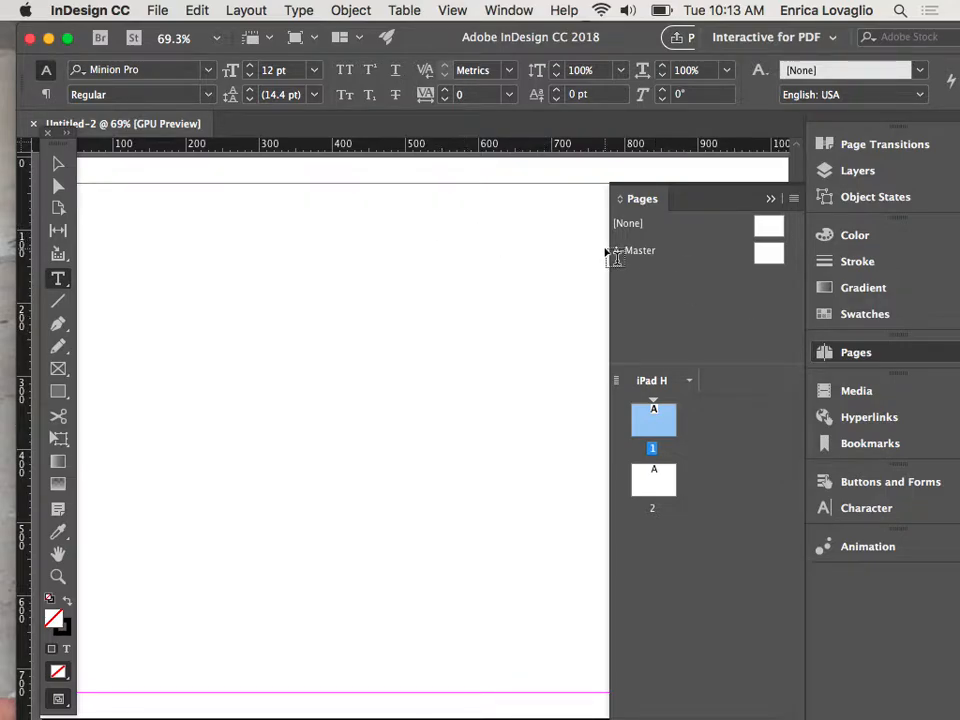
click(157, 11)
mouse_move(200, 86)
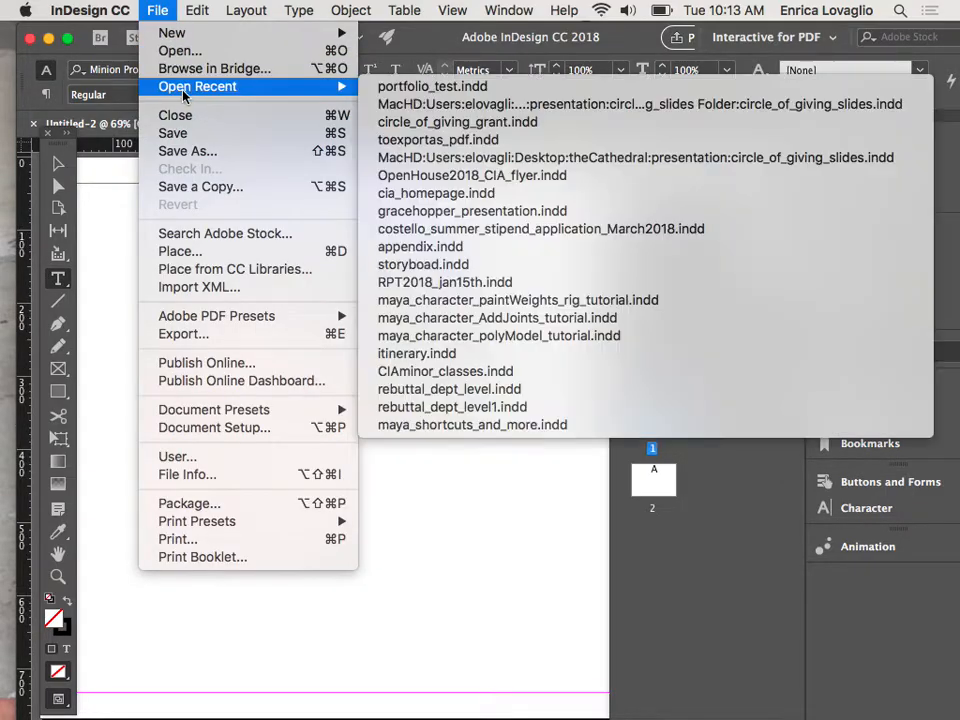
click(390, 91)
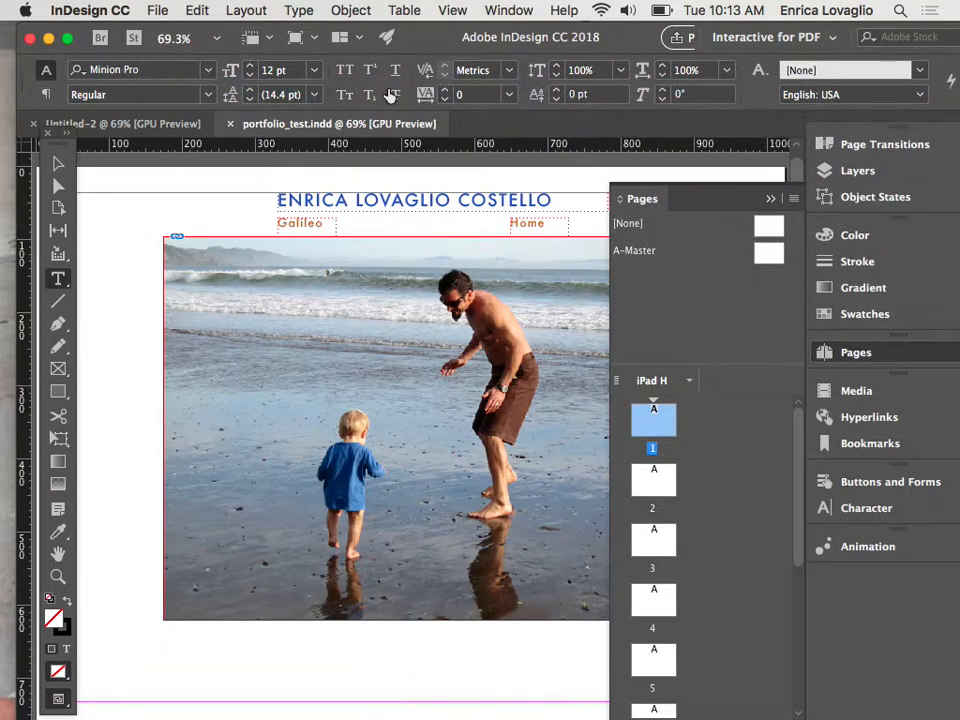
Copy the name heading and the Galileo and Home buttons from the A-Master of portfolio_test.indd.
double_click(644, 251)
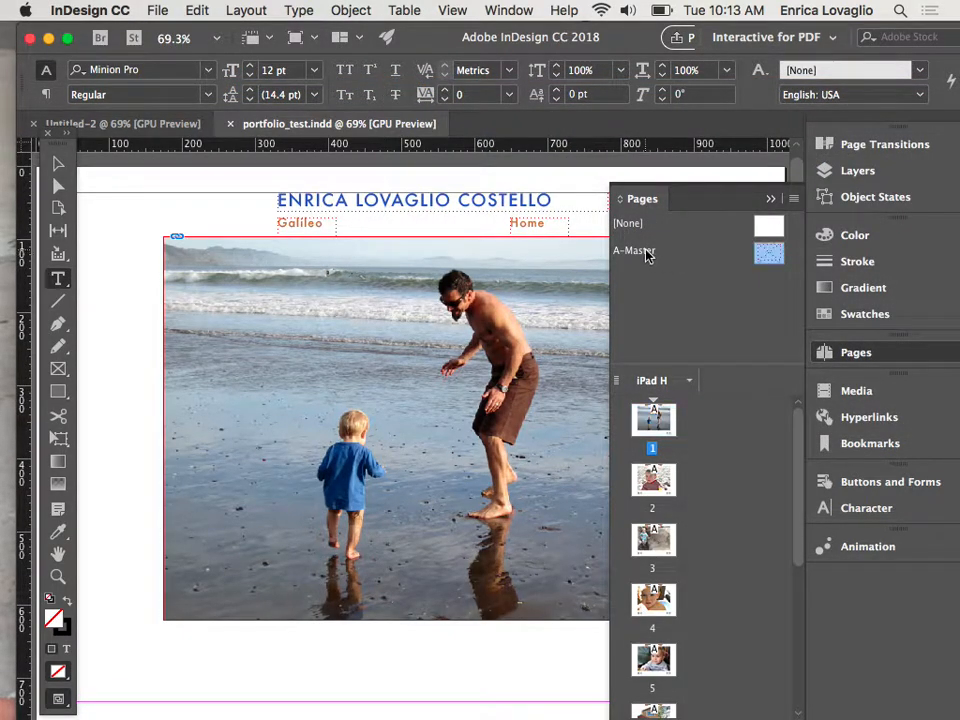
key(v)
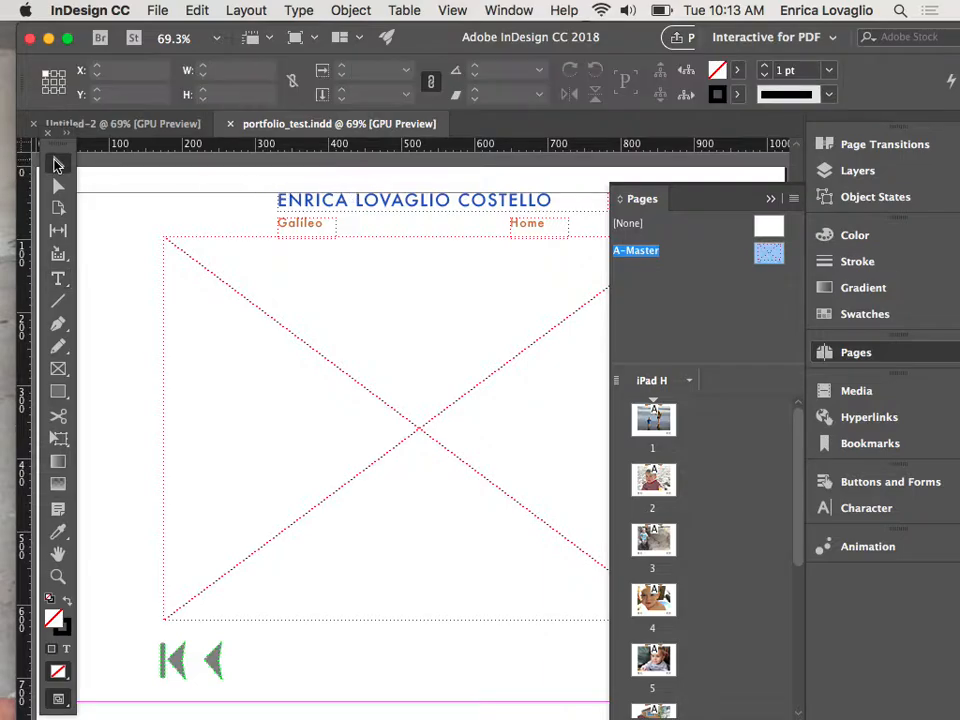
drag(249, 176, 553, 235)
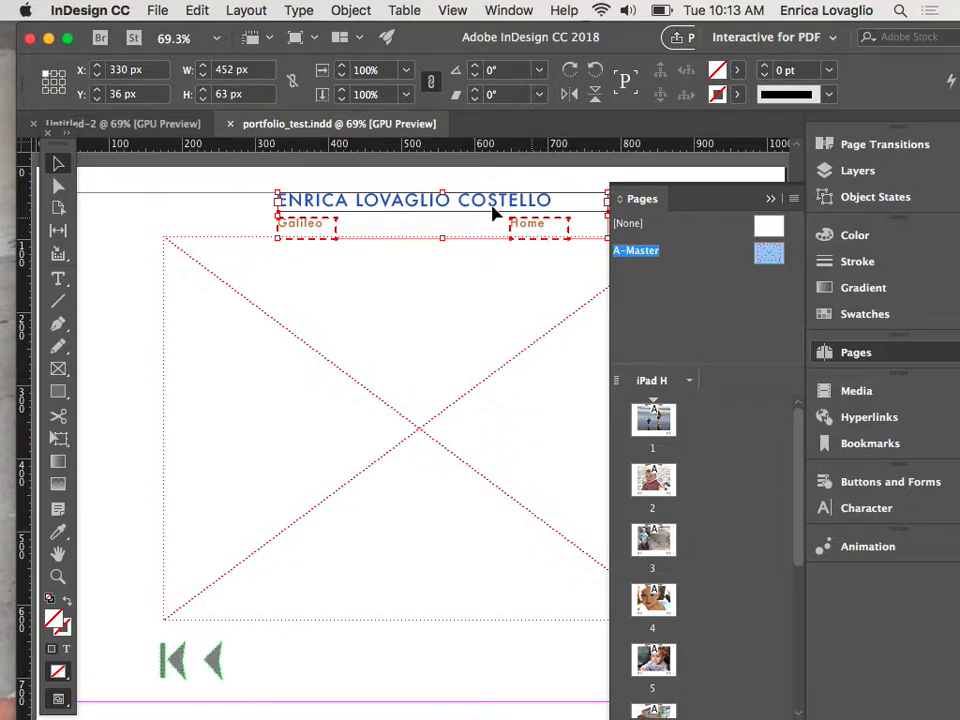
Paste the copied heading and buttons in place on the A-Master of the Untitled-2 document.
click(112, 125)
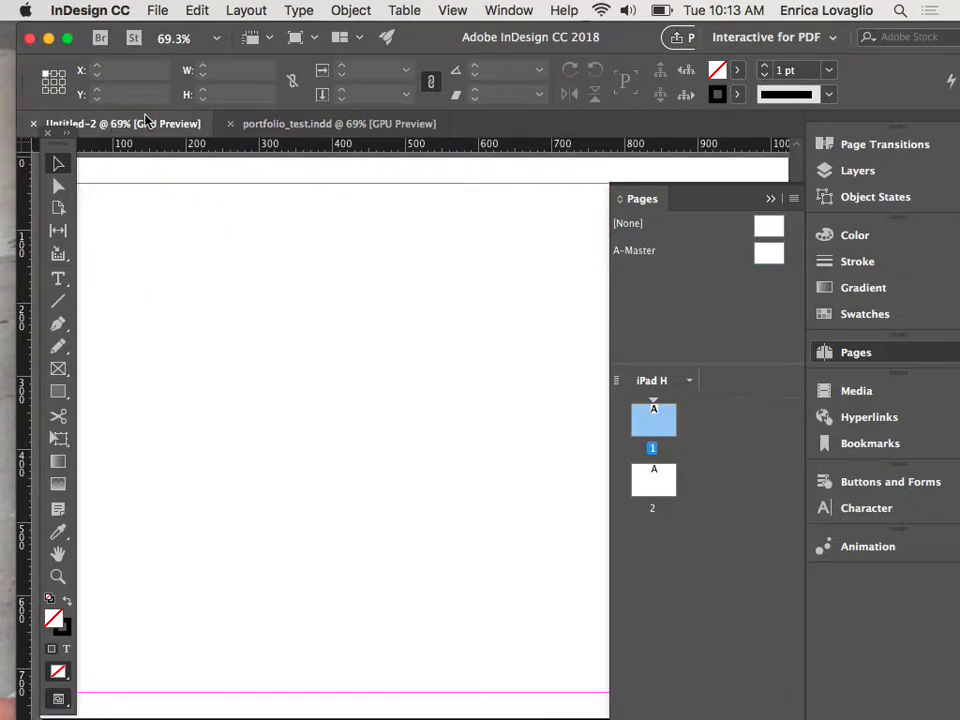
click(199, 11)
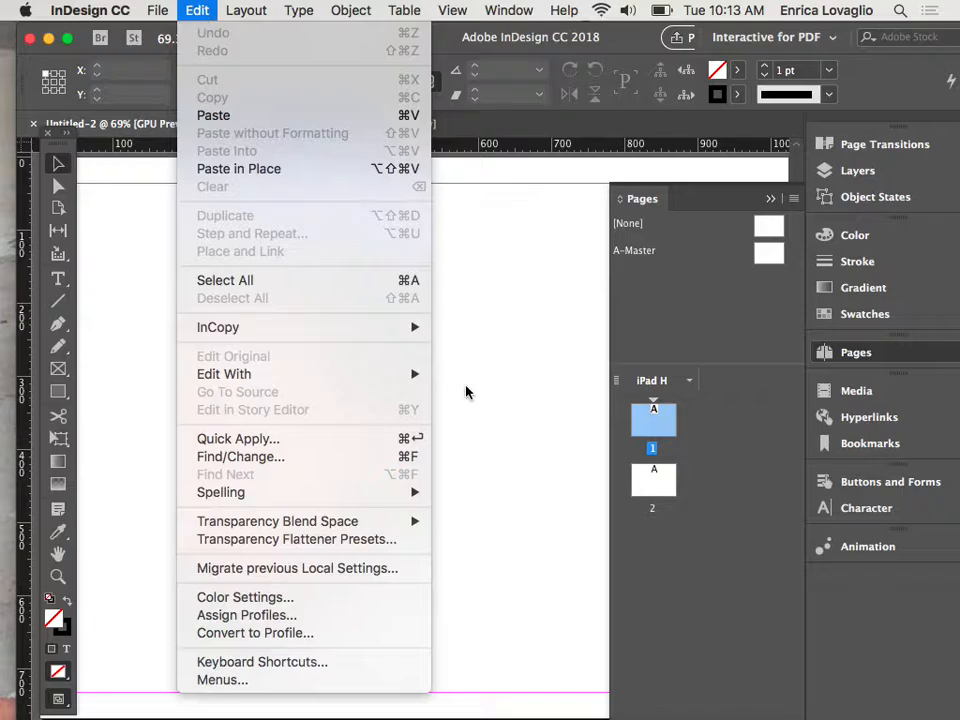
click(566, 425)
double_click(630, 254)
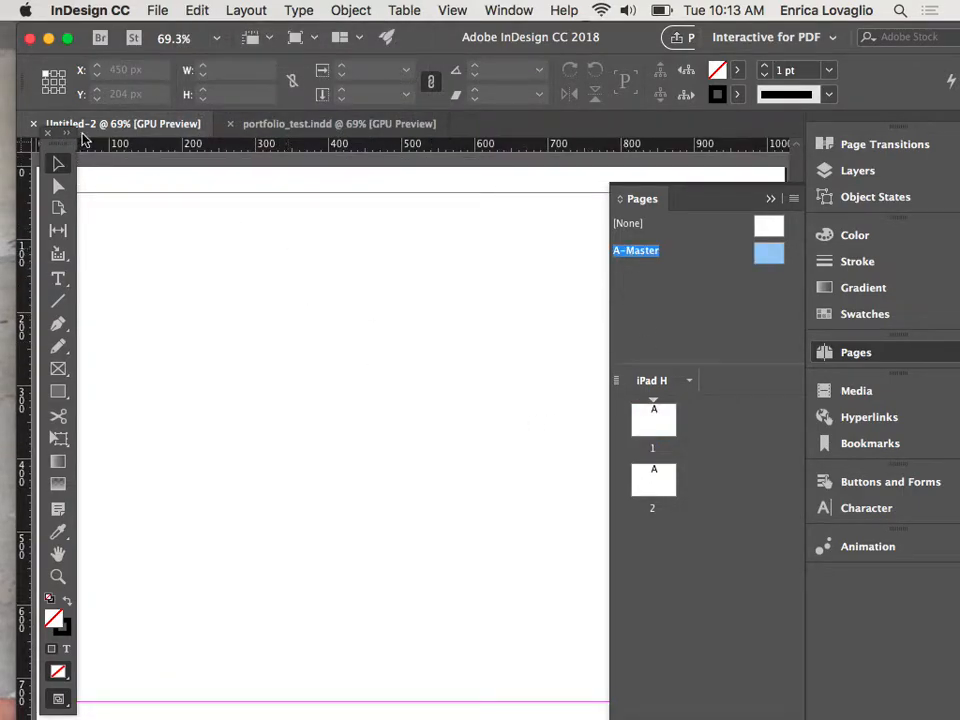
click(197, 10)
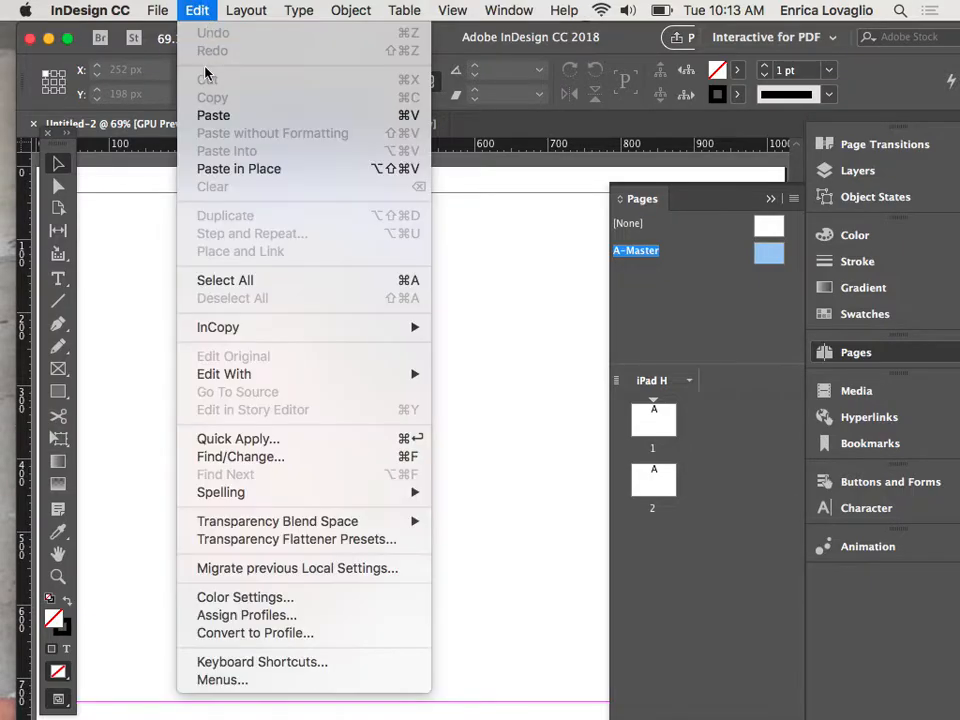
click(225, 168)
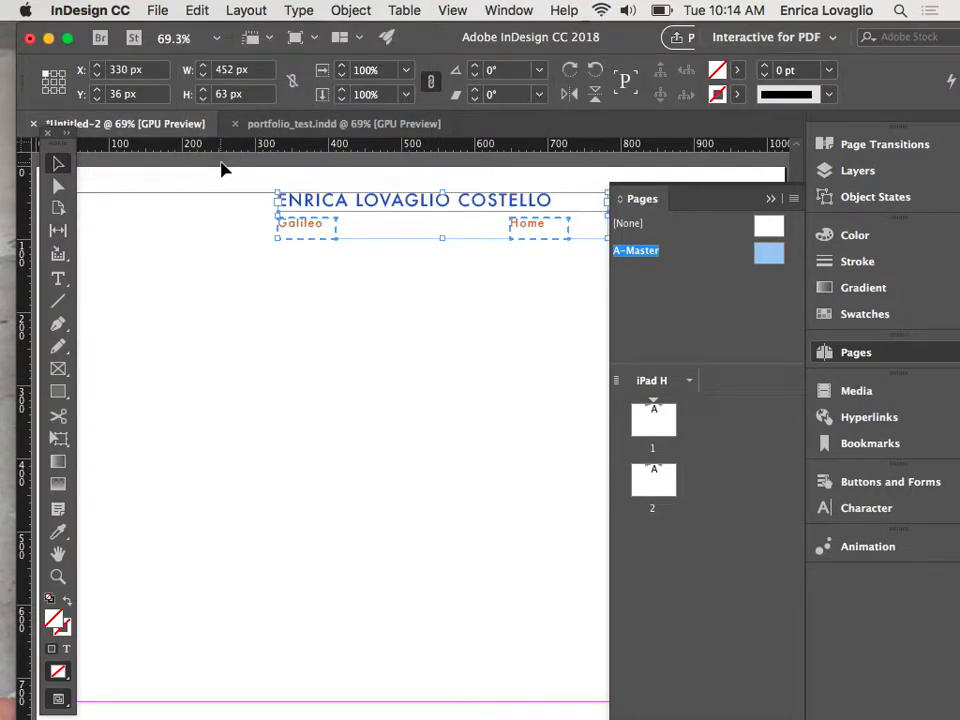
click(332, 274)
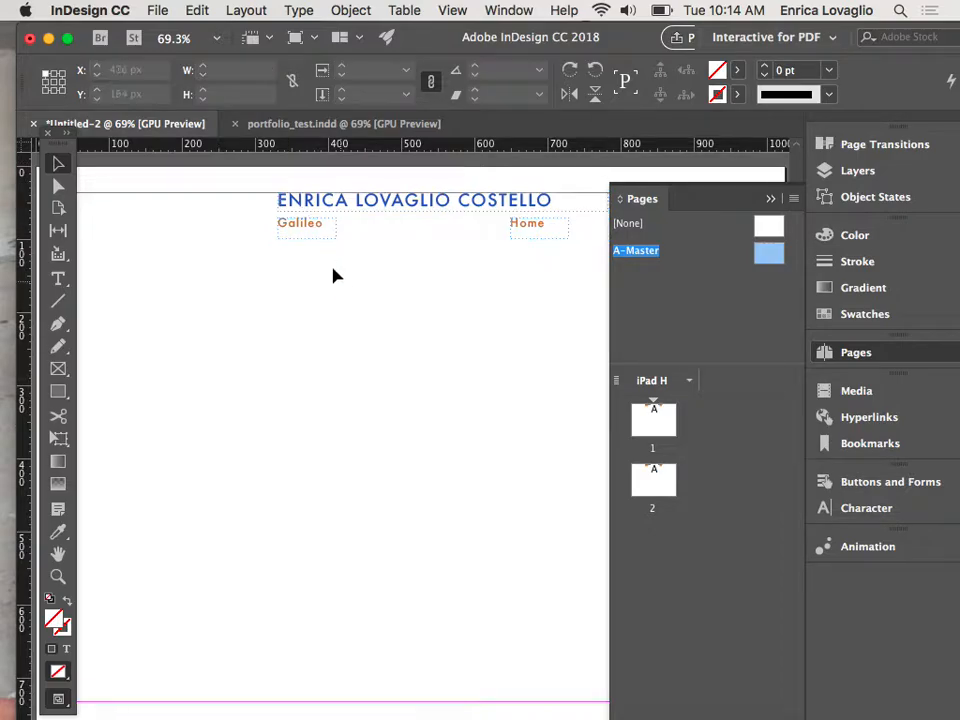
Check the Galileo button's Rollover and Normal appearances and rename the button as galileo.
click(313, 225)
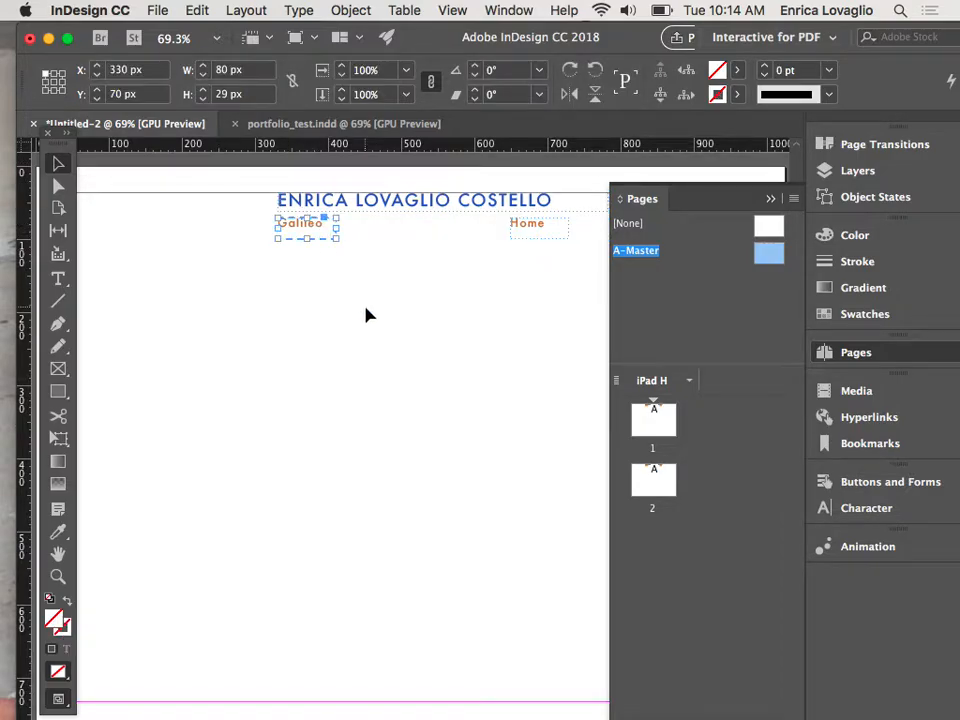
click(861, 488)
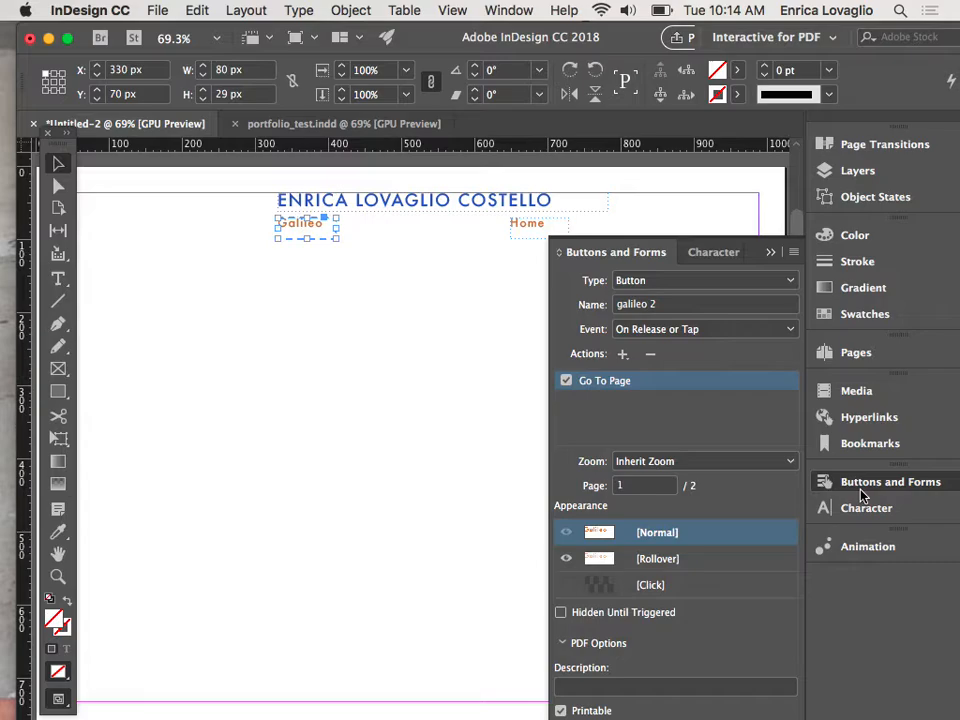
click(670, 562)
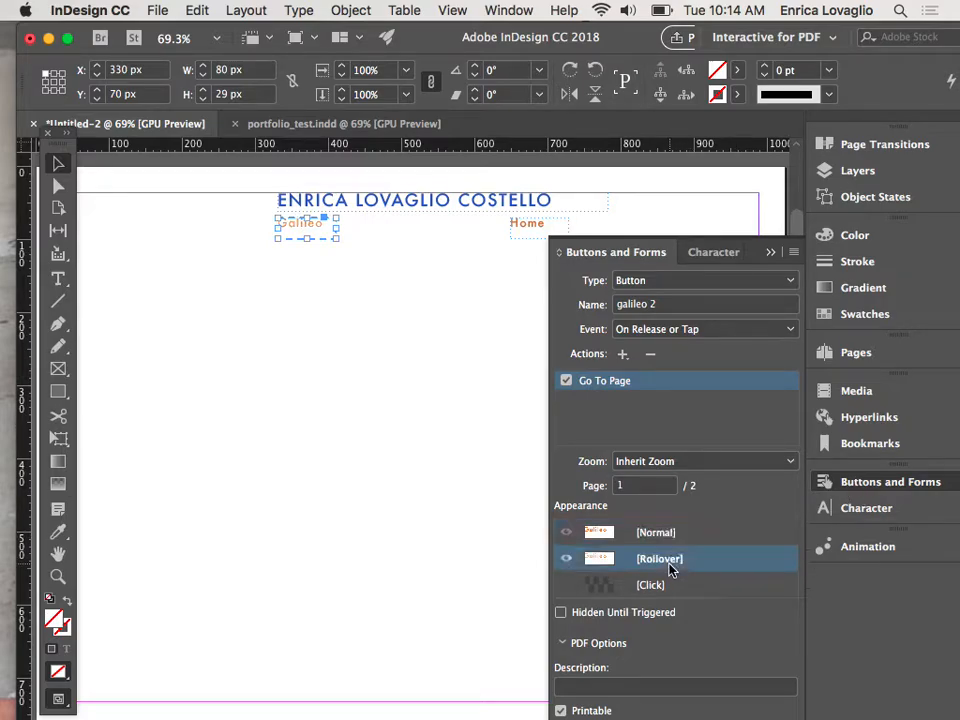
click(678, 535)
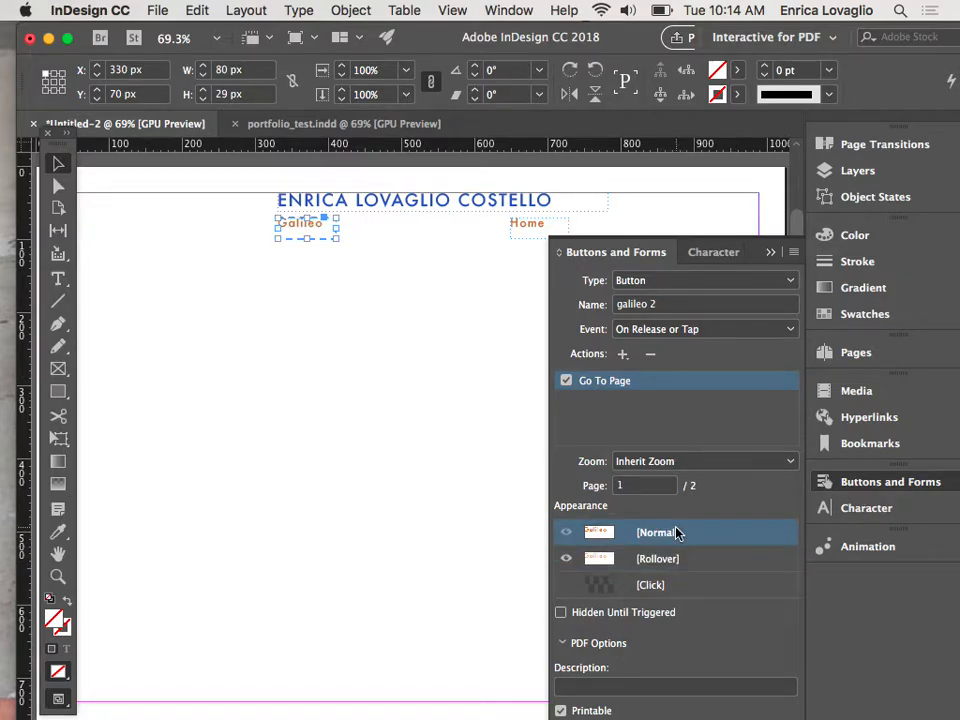
click(668, 305)
key(BackSpace)
key(BackSpace)
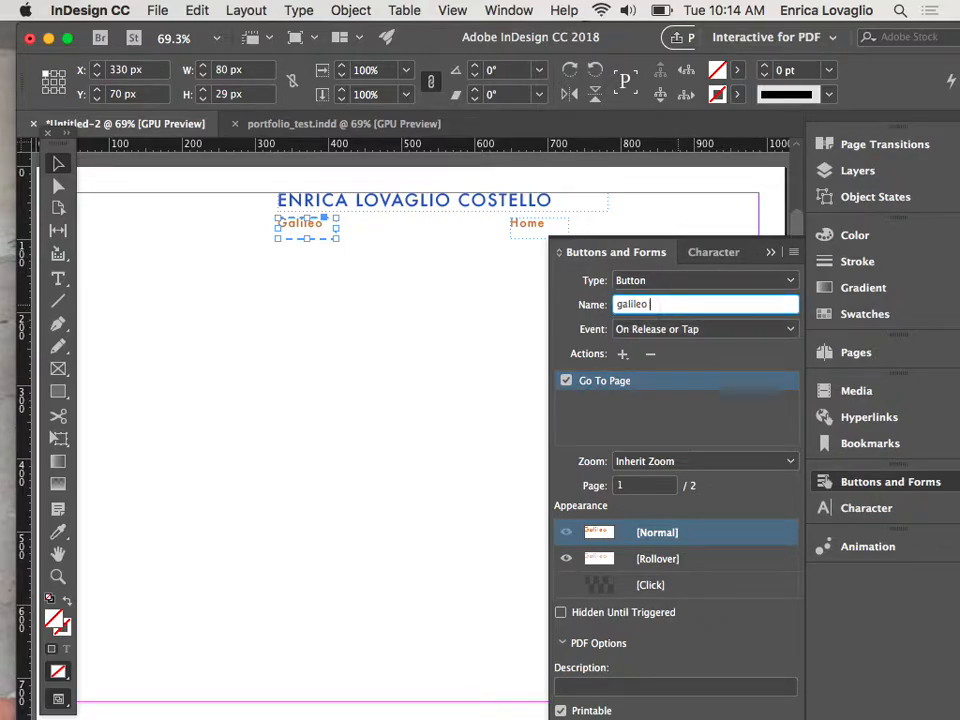
key(Return)
Rename the Home button as home and close portfolio_test.indd.
click(520, 230)
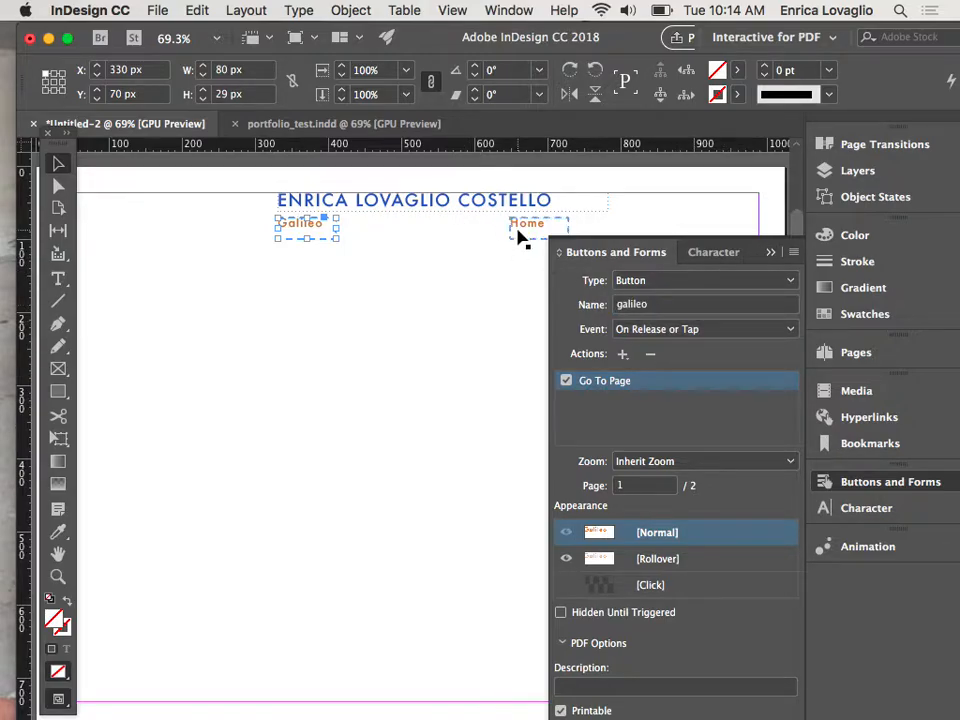
click(650, 310)
key(BackSpace)
key(BackSpace)
key(Return)
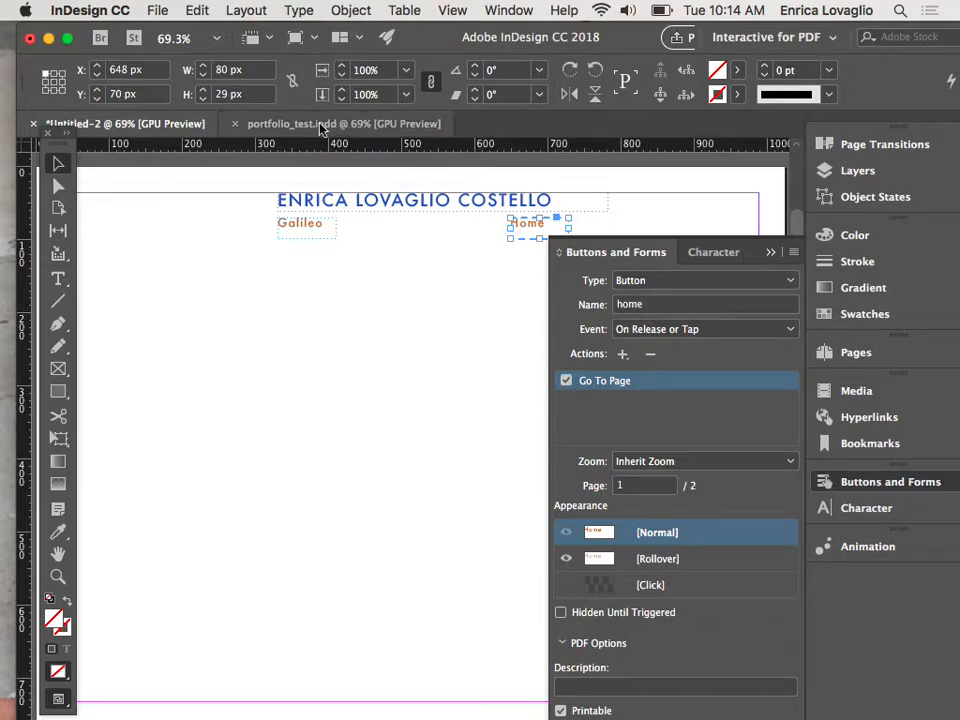
click(245, 124)
click(234, 124)
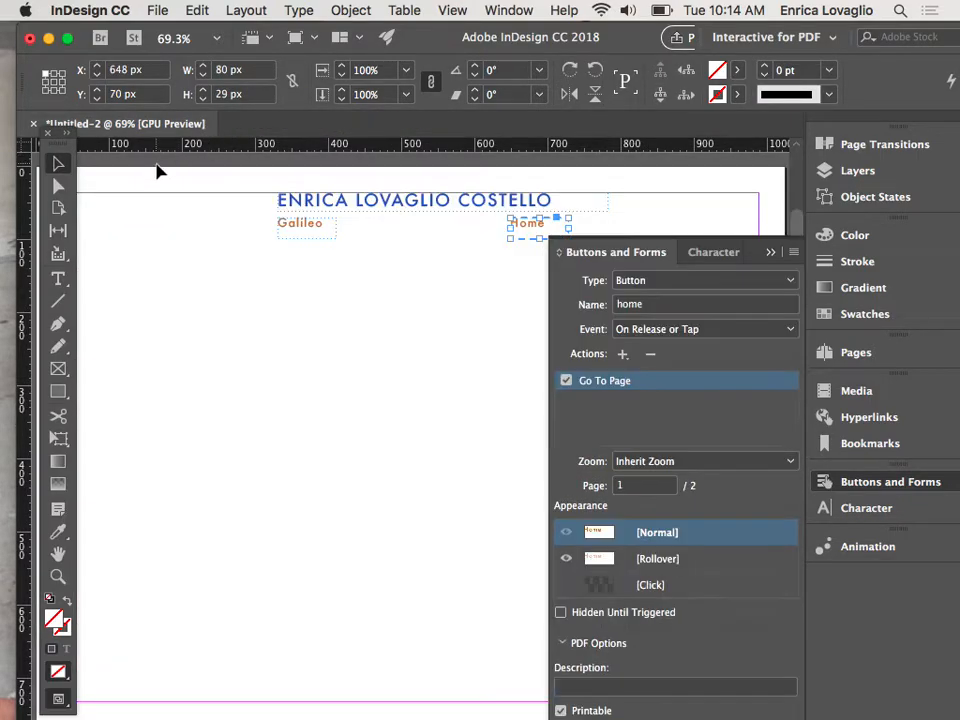
click(772, 254)
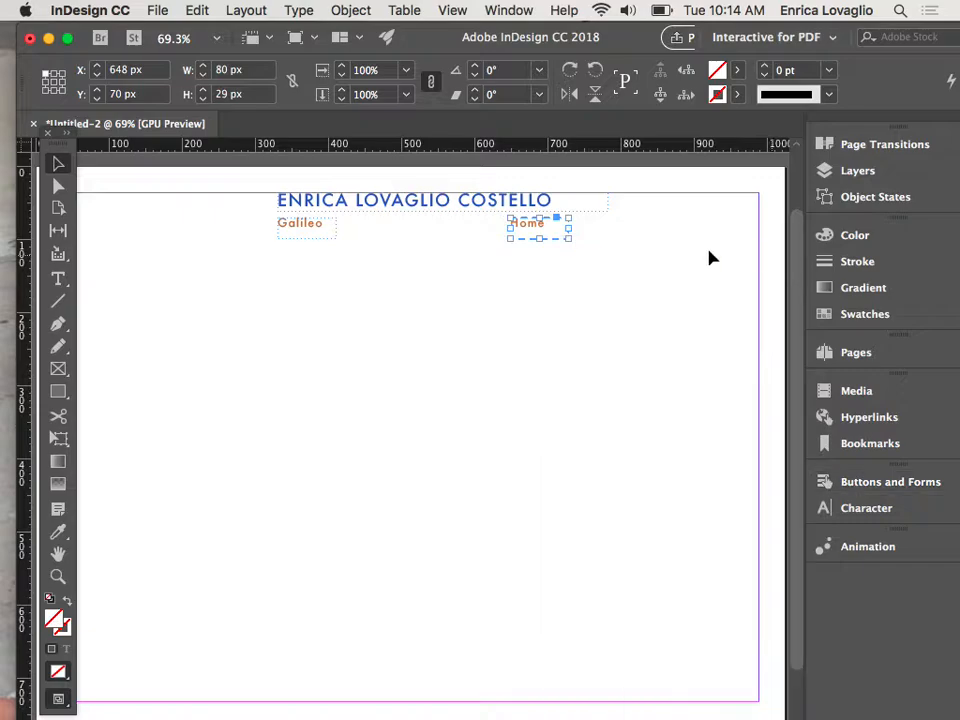
click(577, 302)
click(430, 203)
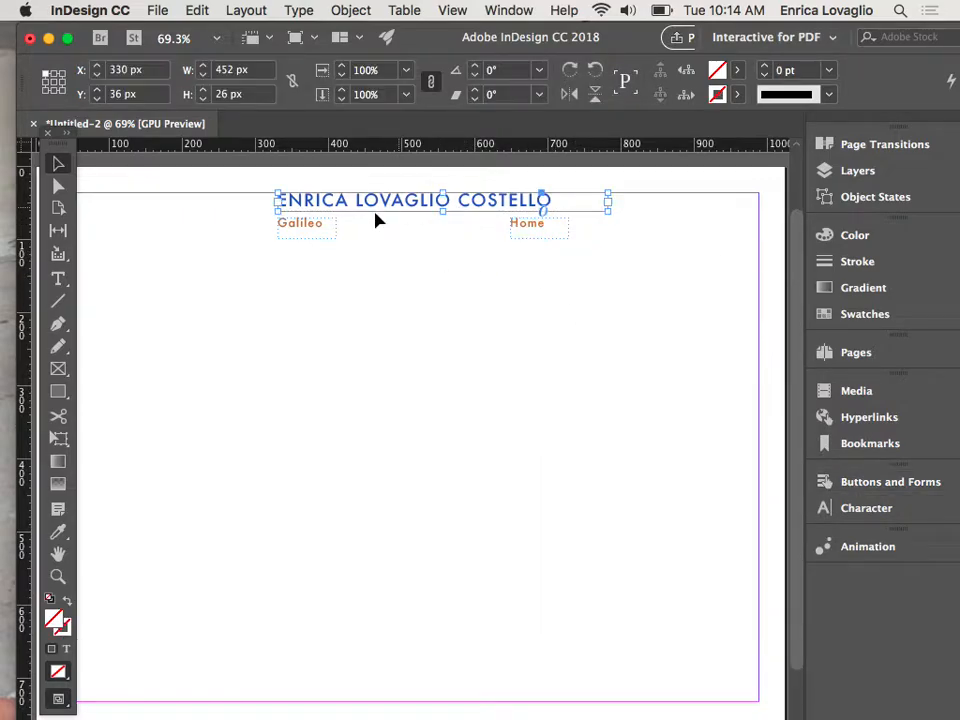
click(318, 236)
click(556, 238)
click(531, 296)
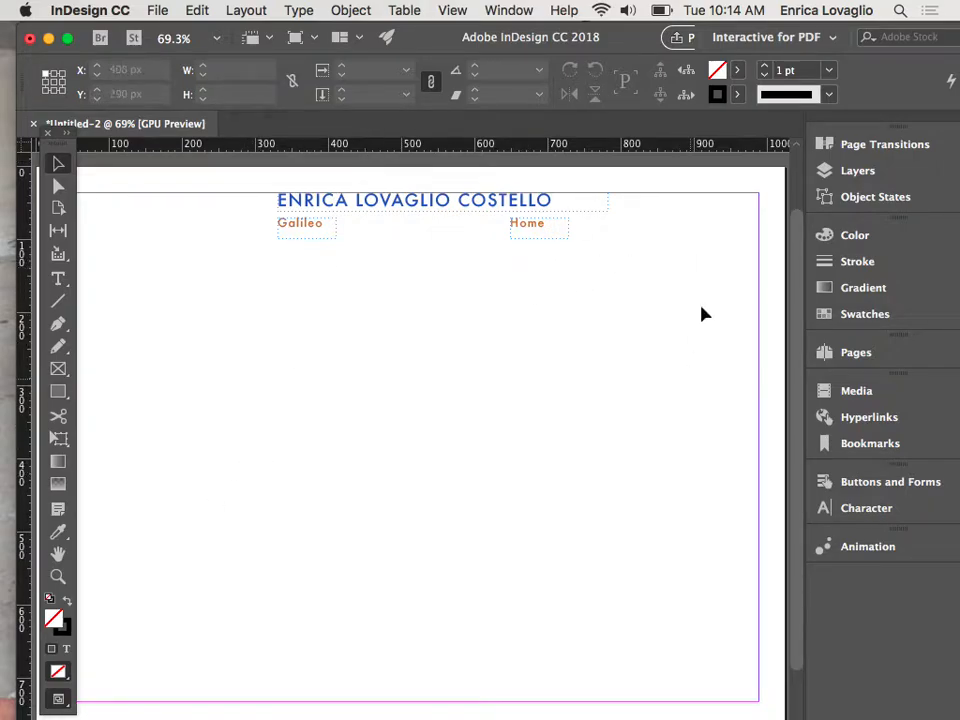
Leave the A-Master and go to page 1 of the document.
click(846, 363)
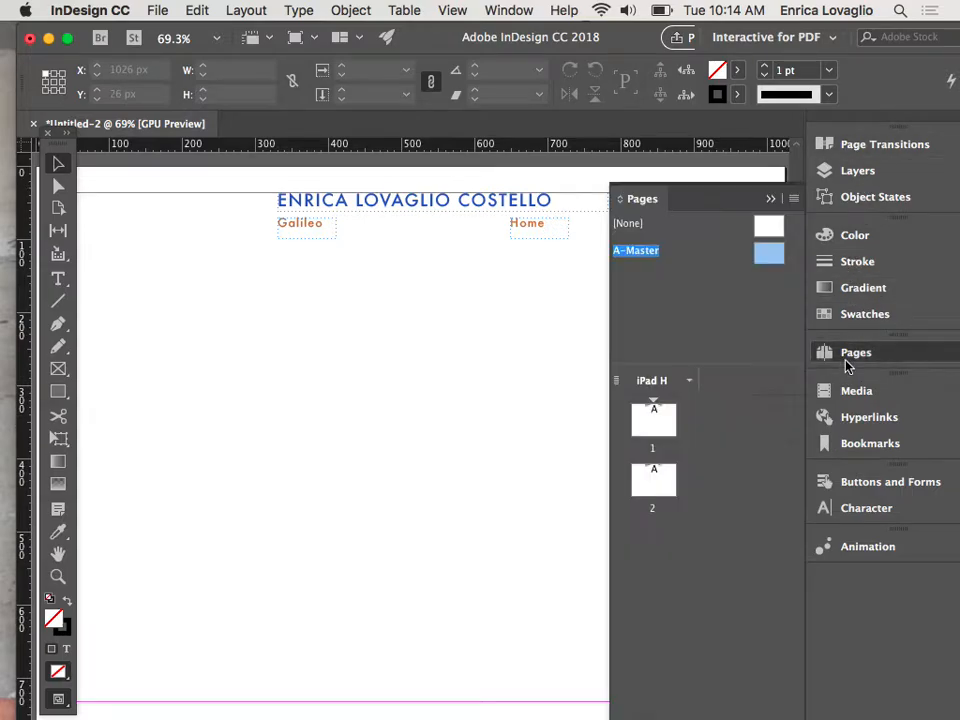
click(846, 363)
click(818, 355)
click(652, 424)
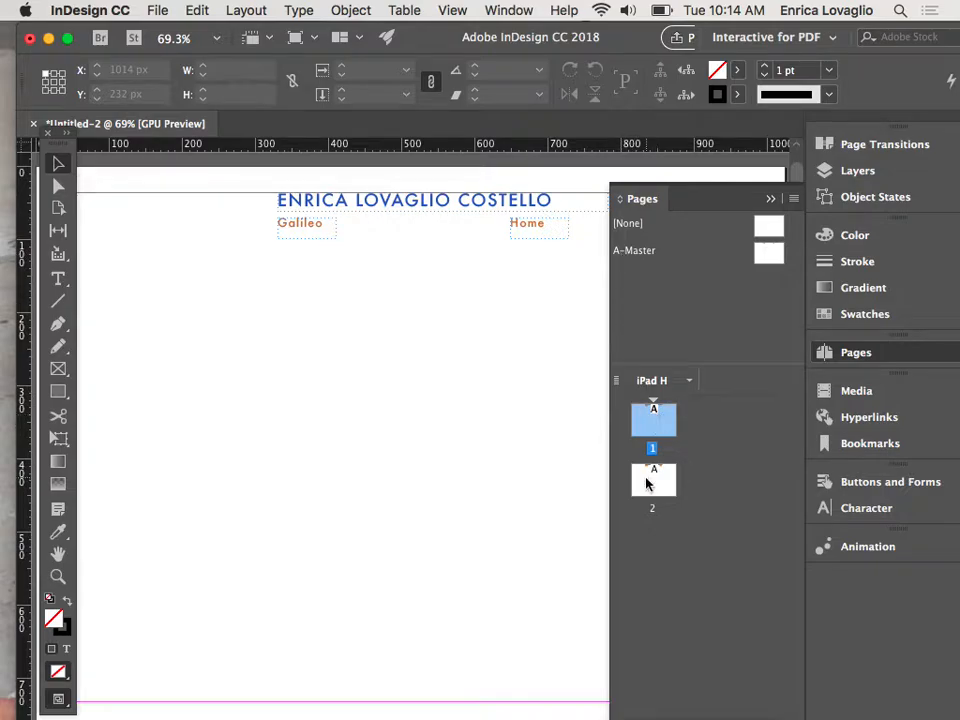
drag(652, 405, 652, 406)
click(771, 200)
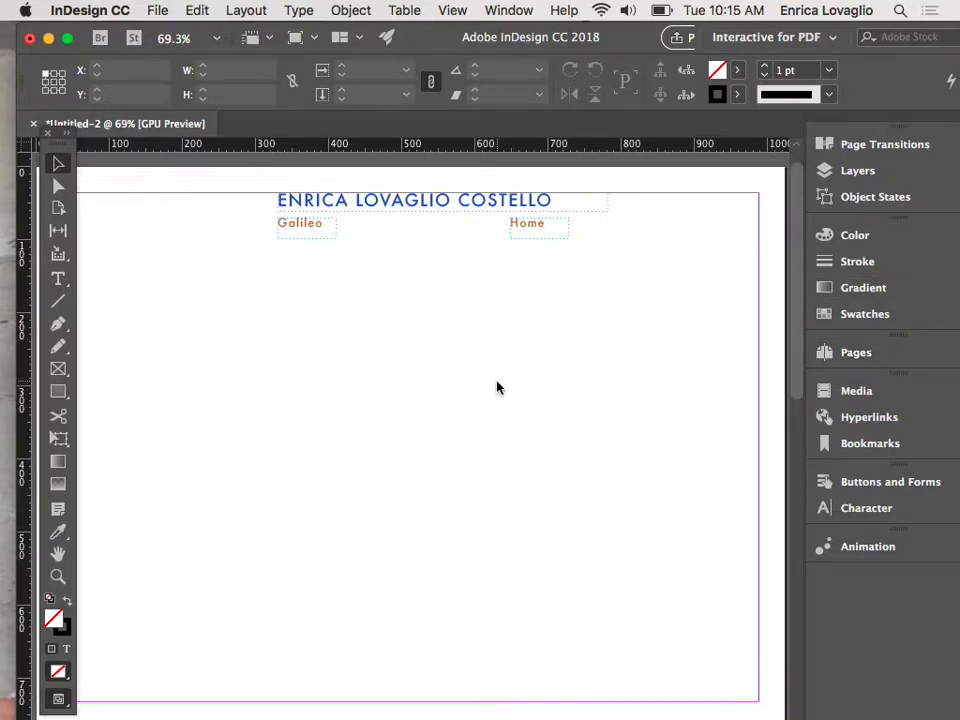
Place IMG_0029.jpg from the Links folder at full size on page 1 and position it at X 176 px, Y 130 px.
key(super+d)
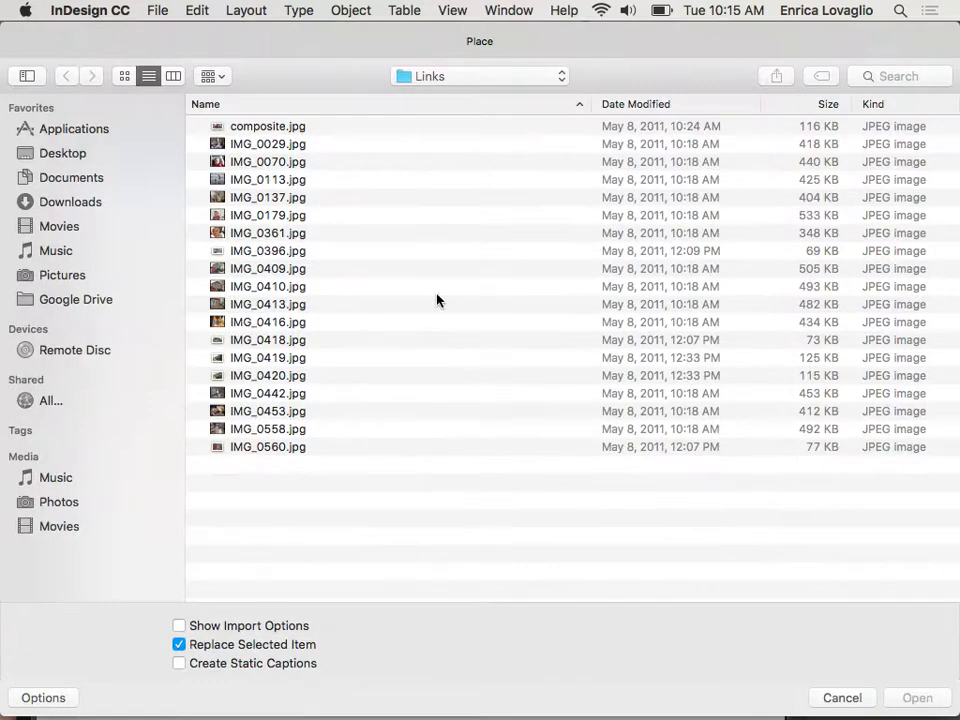
click(254, 148)
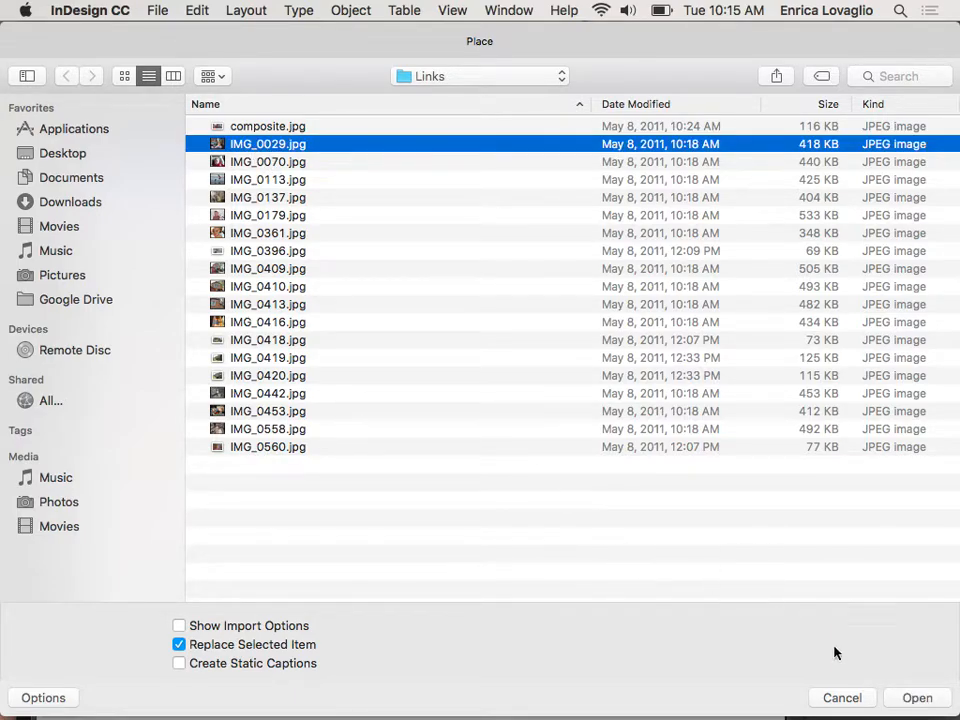
click(916, 697)
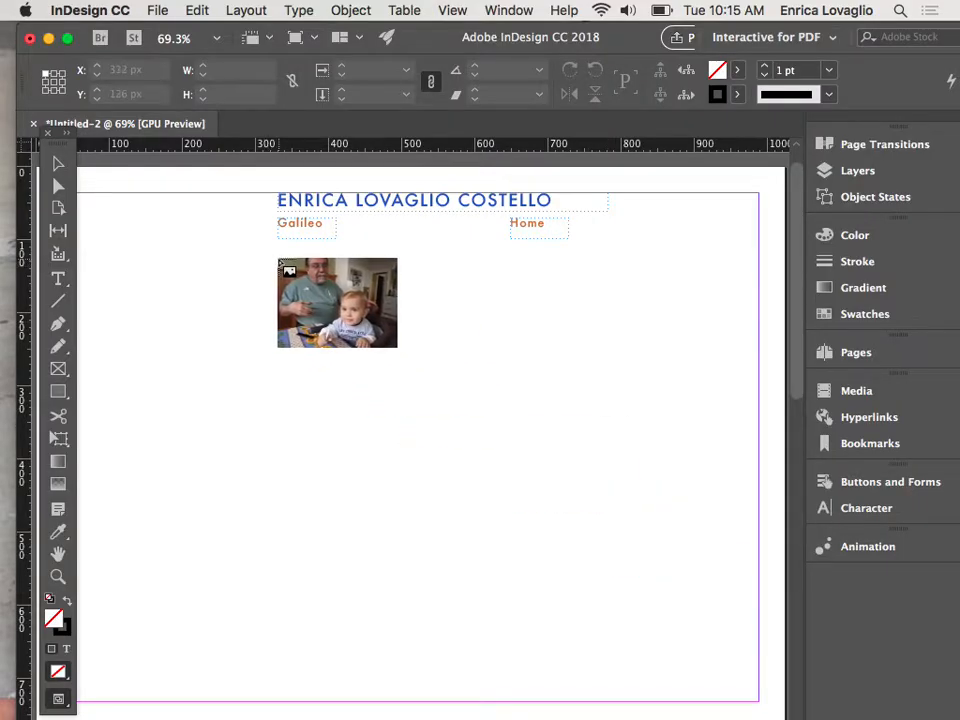
click(279, 259)
drag(454, 444, 331, 450)
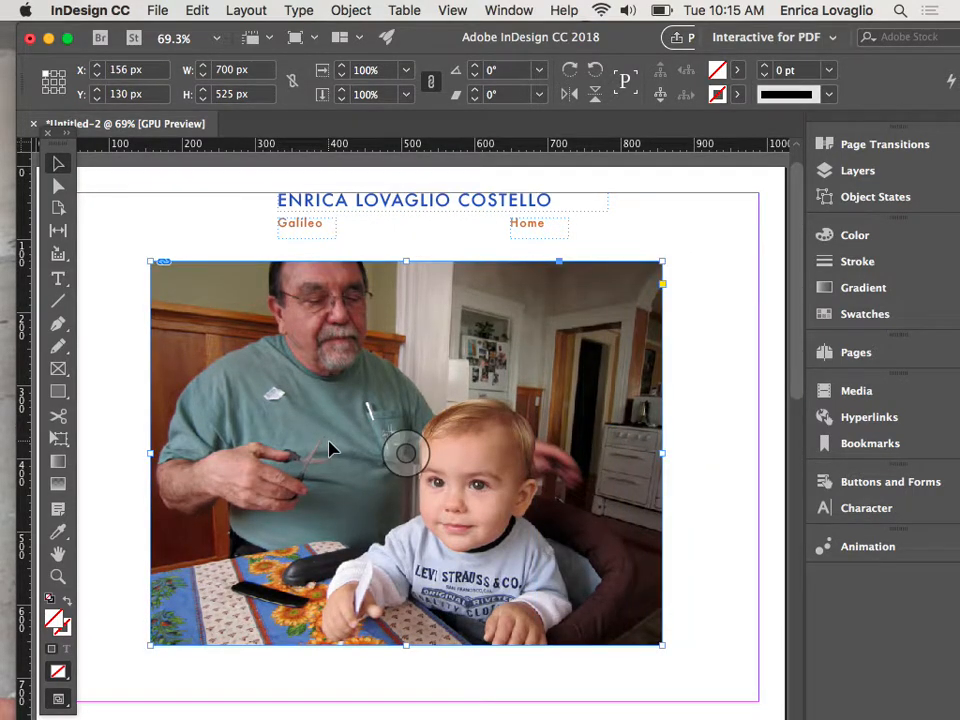
key(shift+Right)
key(shift+Right)
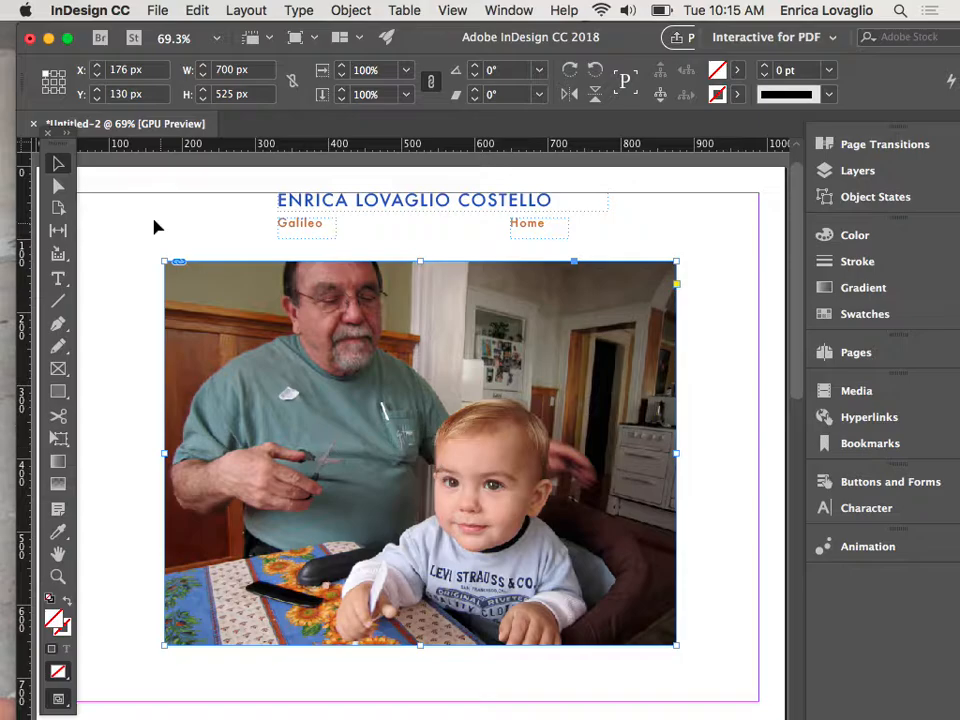
click(196, 229)
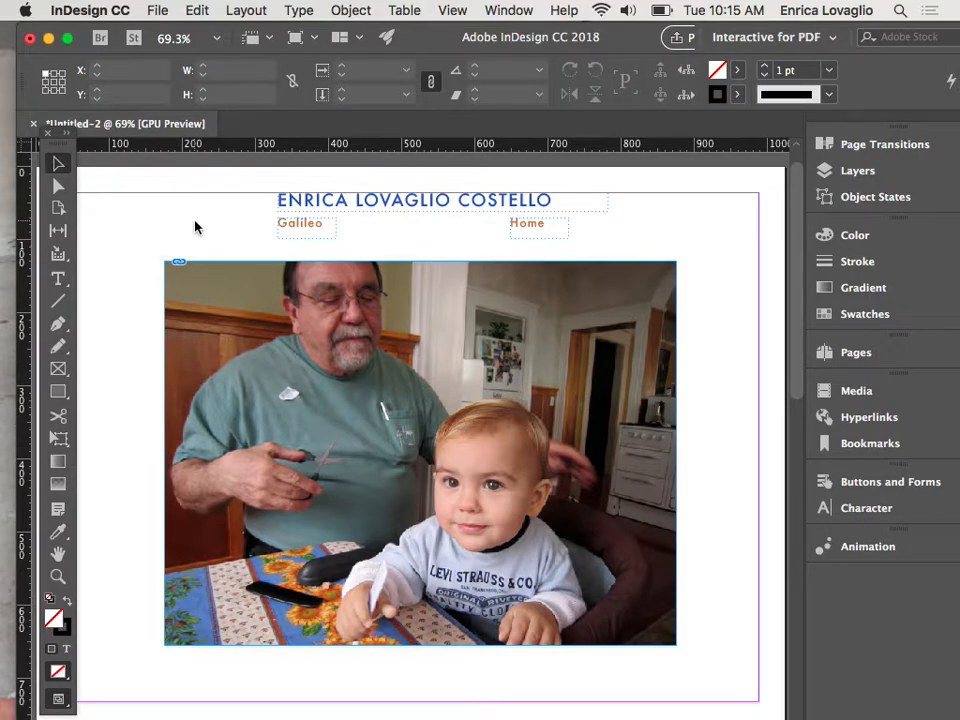
Place IMG_0070.jpg at full size exactly over the first photo, aligned to its upper-left corner.
key(super+d)
click(240, 164)
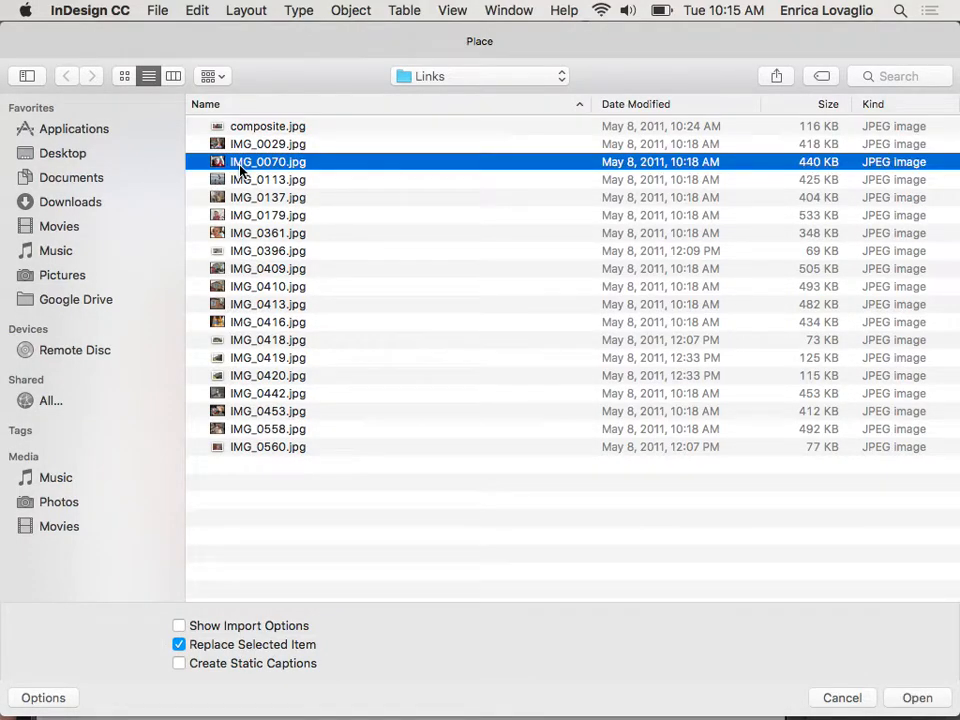
click(903, 688)
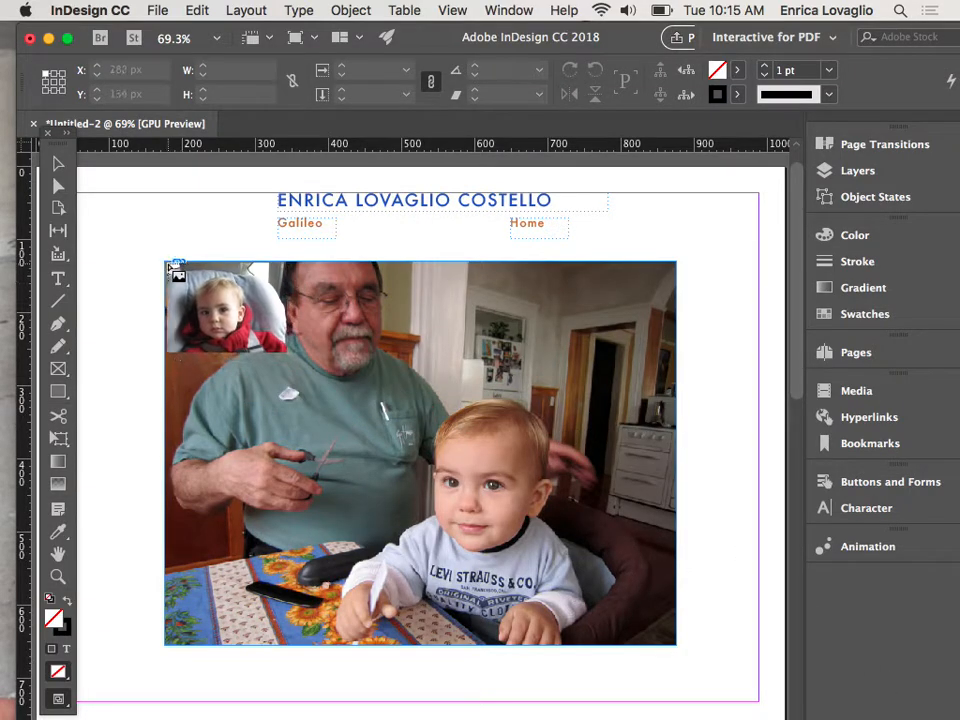
click(170, 266)
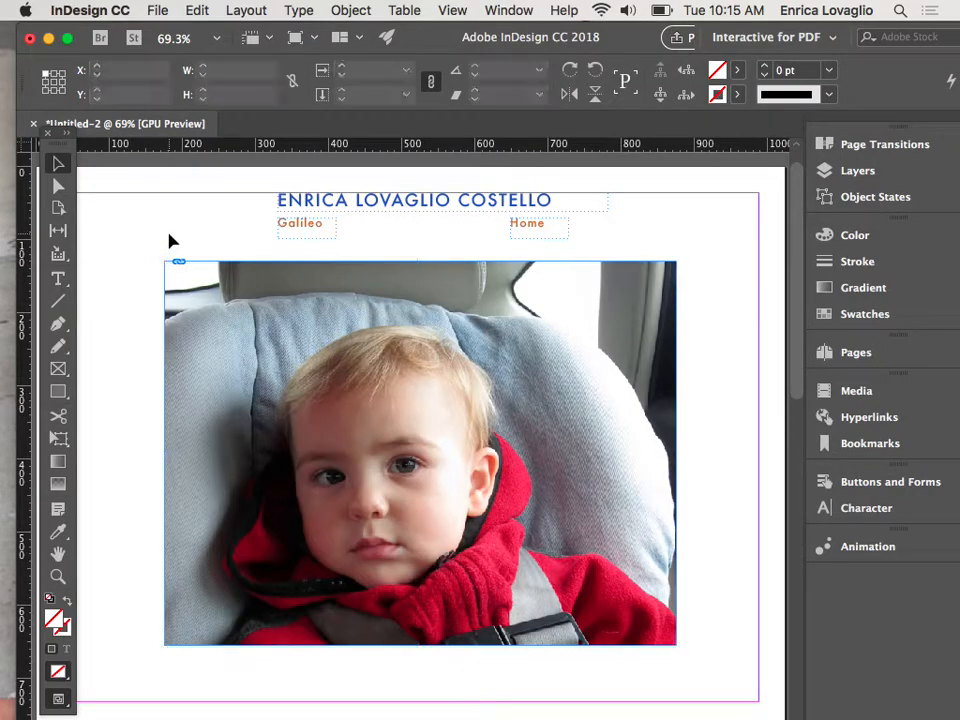
Place IMG_0137.jpg at full size on top of the stacked photos, aligned at X 176 px, Y 130 px.
key(super+d)
click(222, 200)
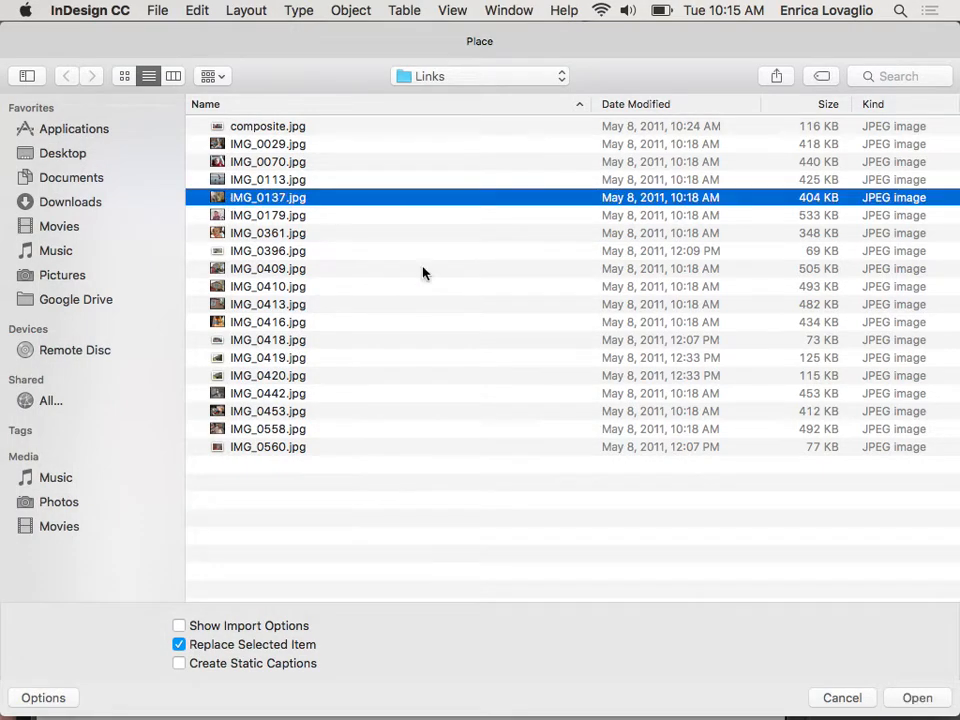
click(917, 699)
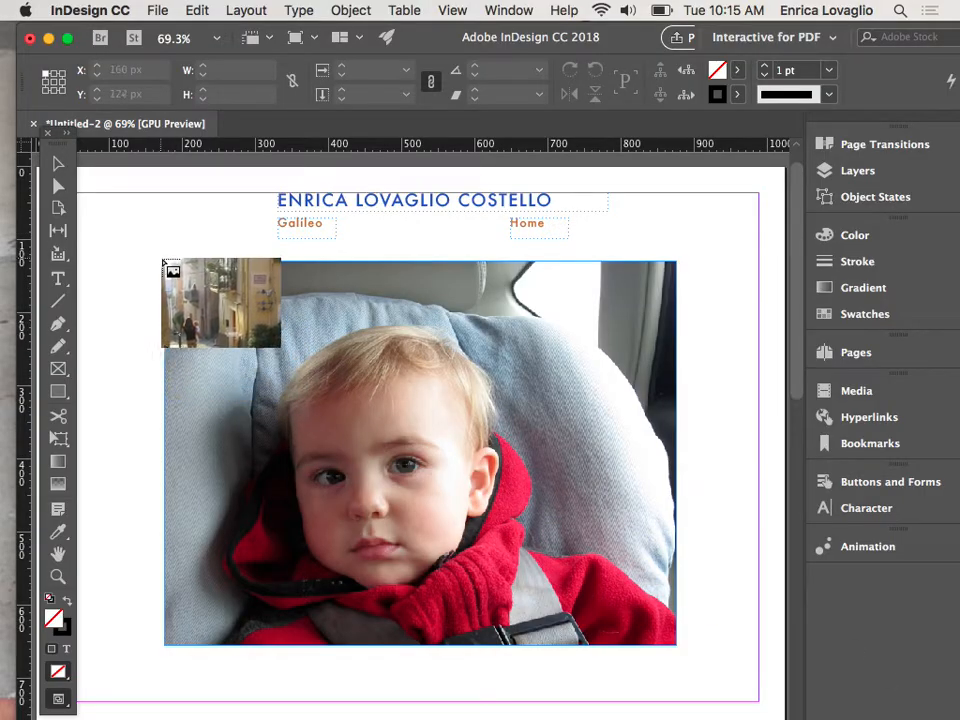
click(167, 263)
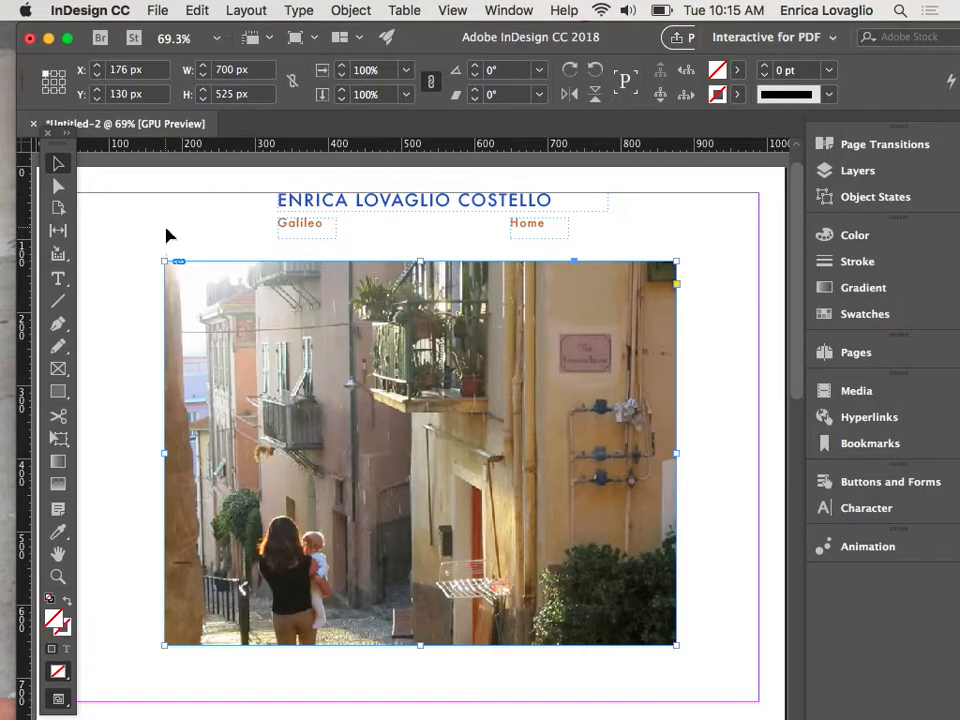
Place IMG_0113.jpg at full size as the topmost photo of the stack, aligned at X 176 px, Y 130 px.
click(167, 235)
key(super+d)
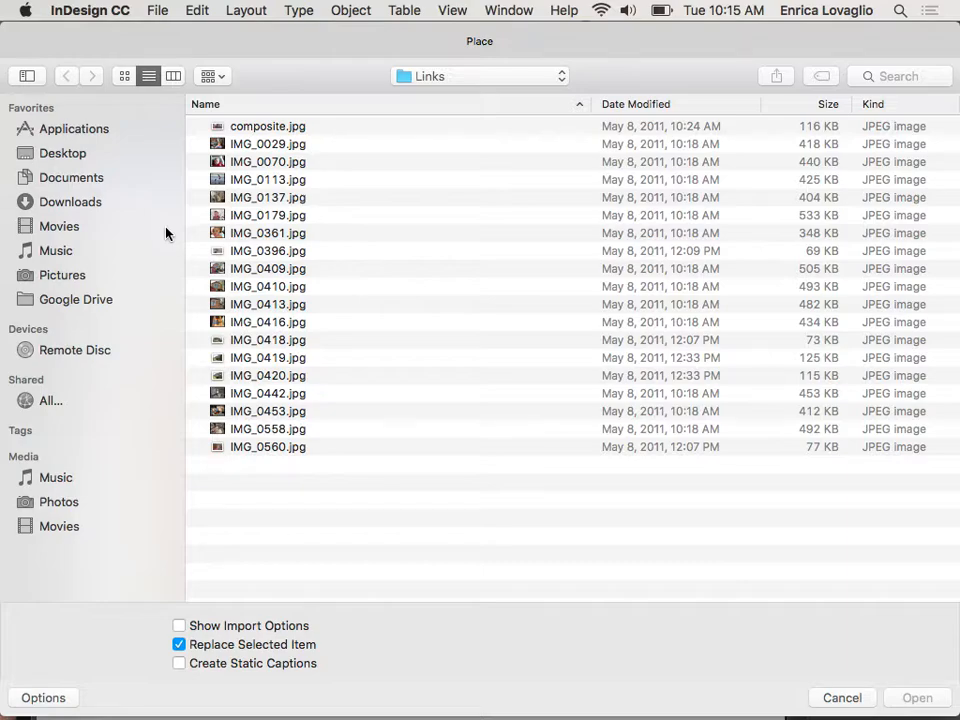
click(247, 198)
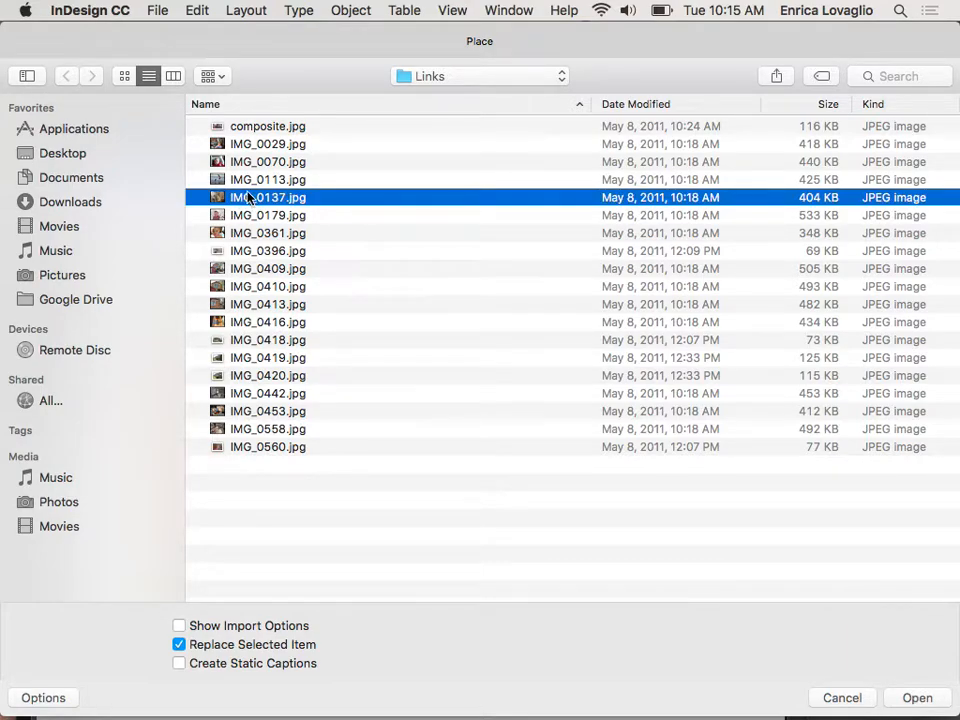
click(247, 180)
click(914, 698)
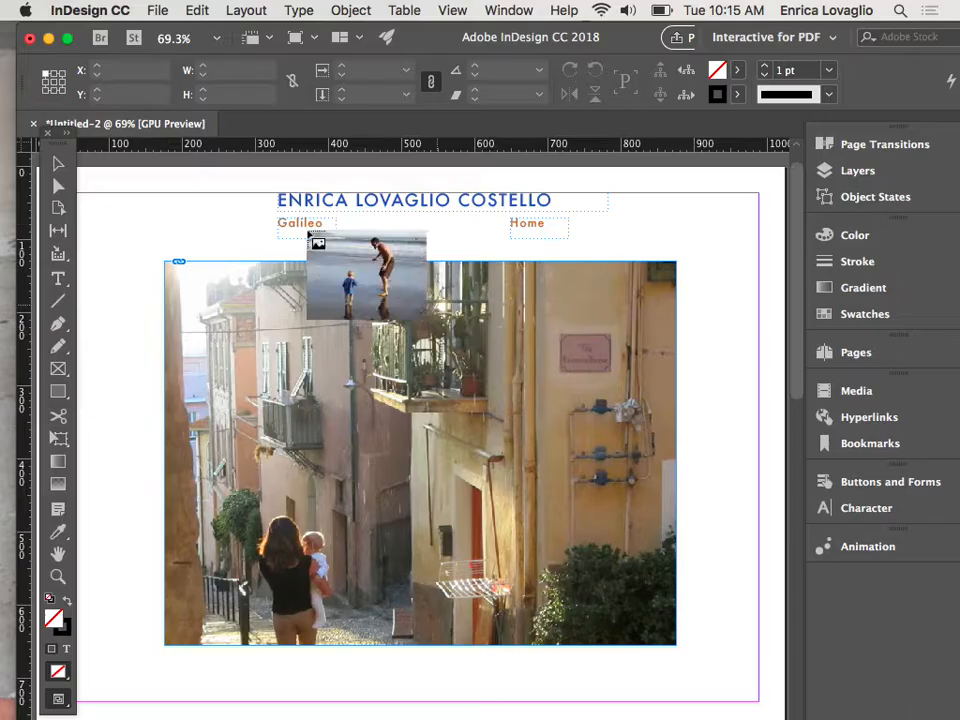
click(167, 263)
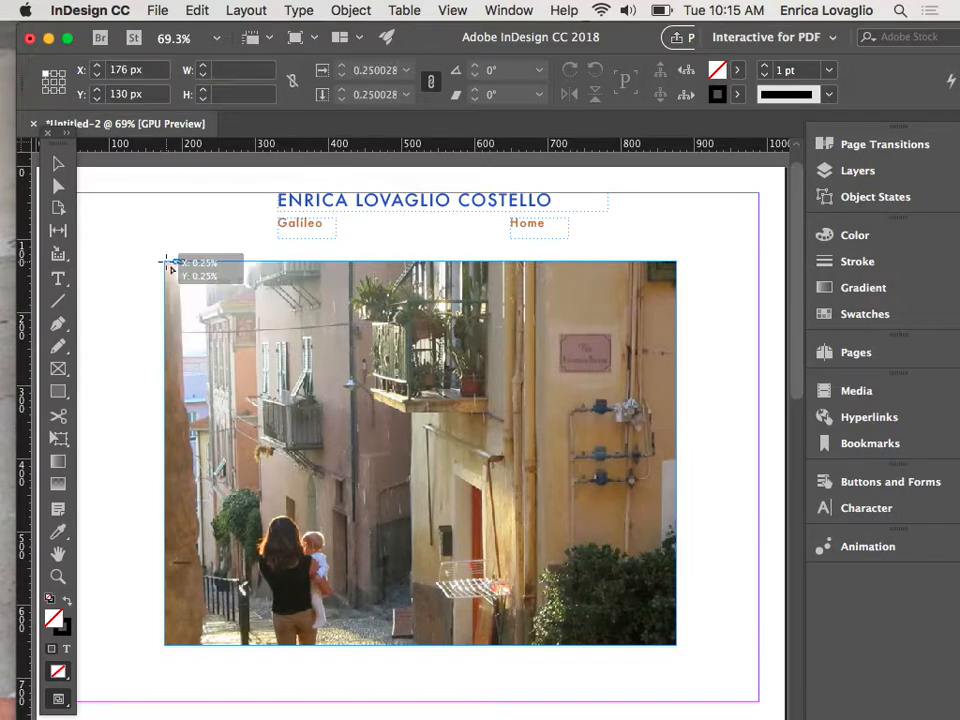
click(701, 431)
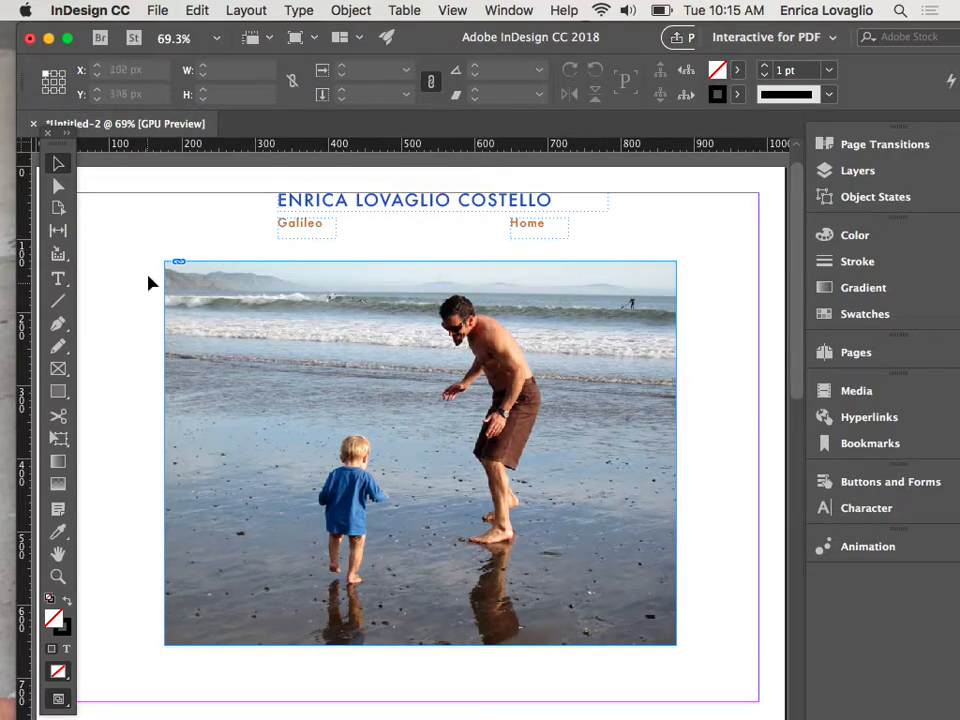
Select the four stacked photos, convert them into one multi-state object, and preview its states, ending on State 1.
drag(143, 258, 703, 683)
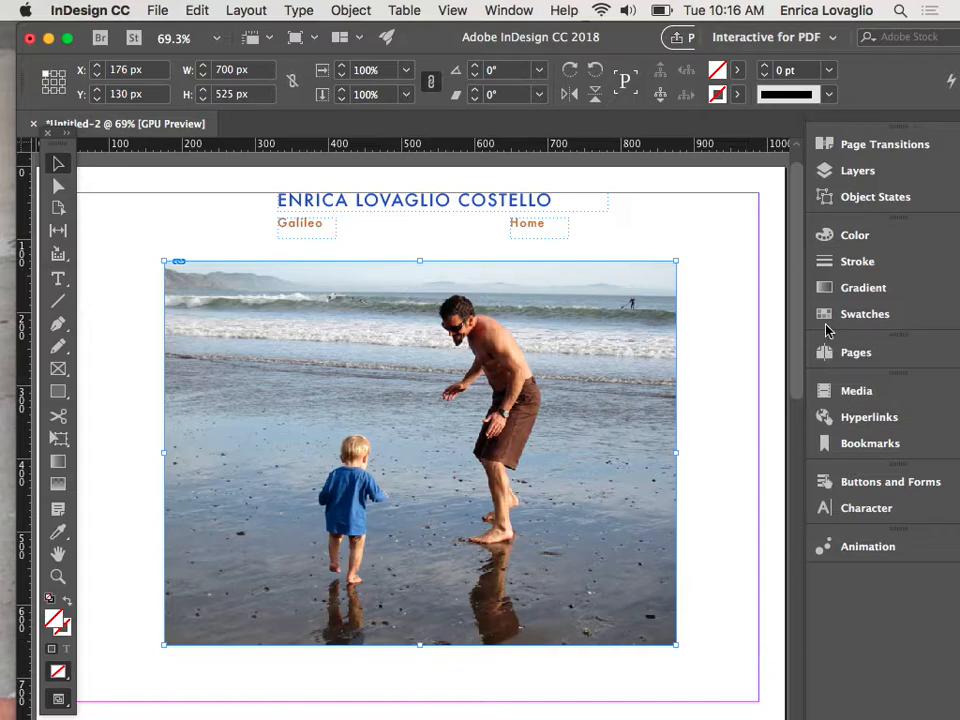
click(846, 196)
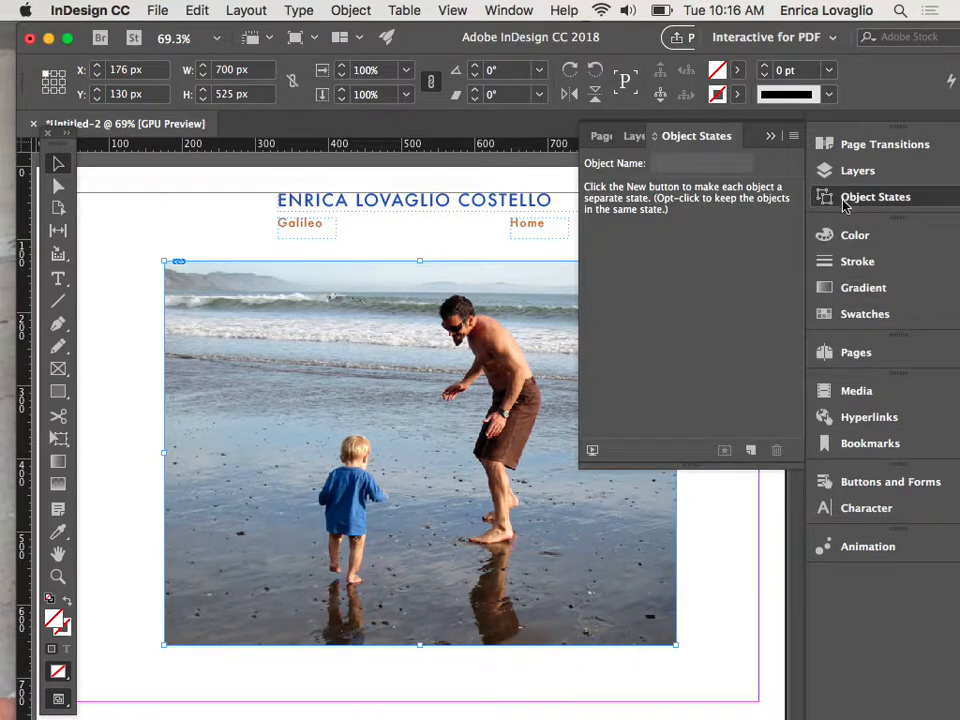
click(750, 451)
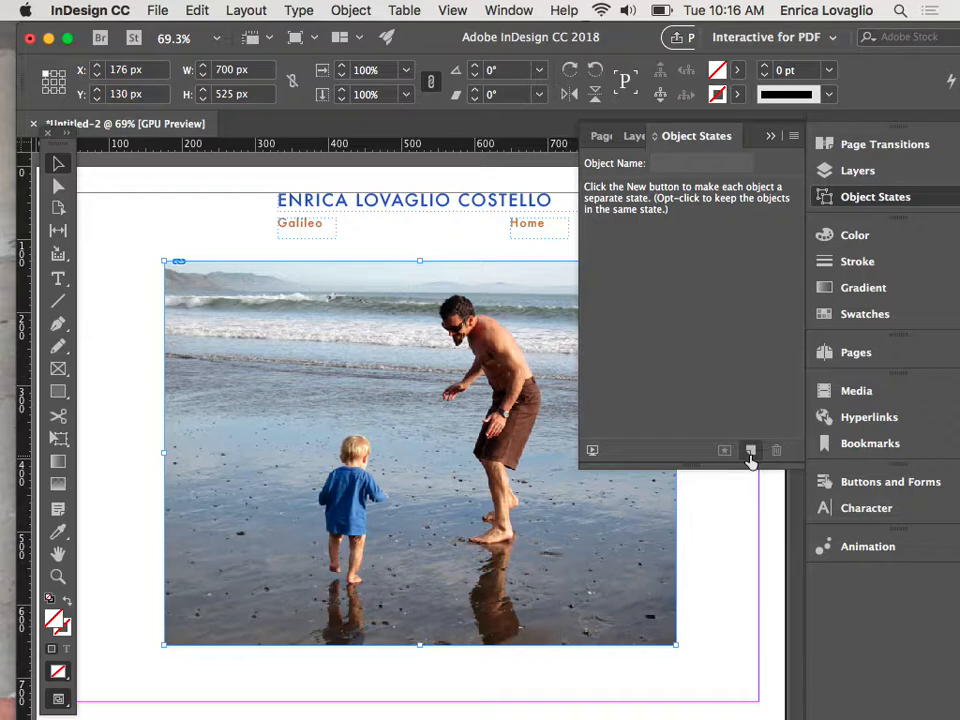
click(750, 451)
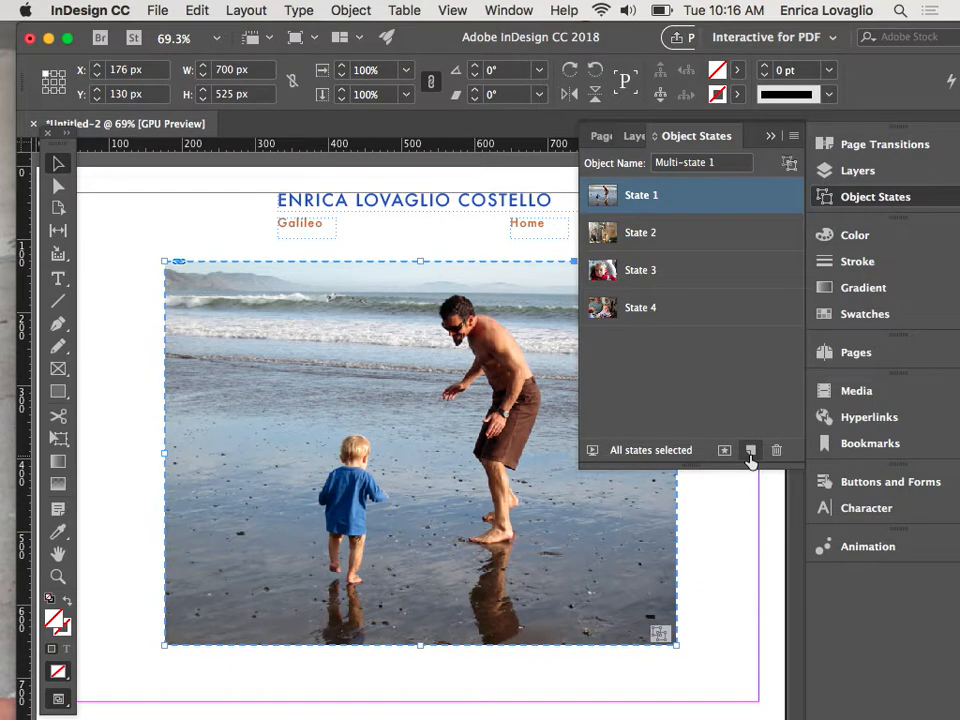
click(646, 241)
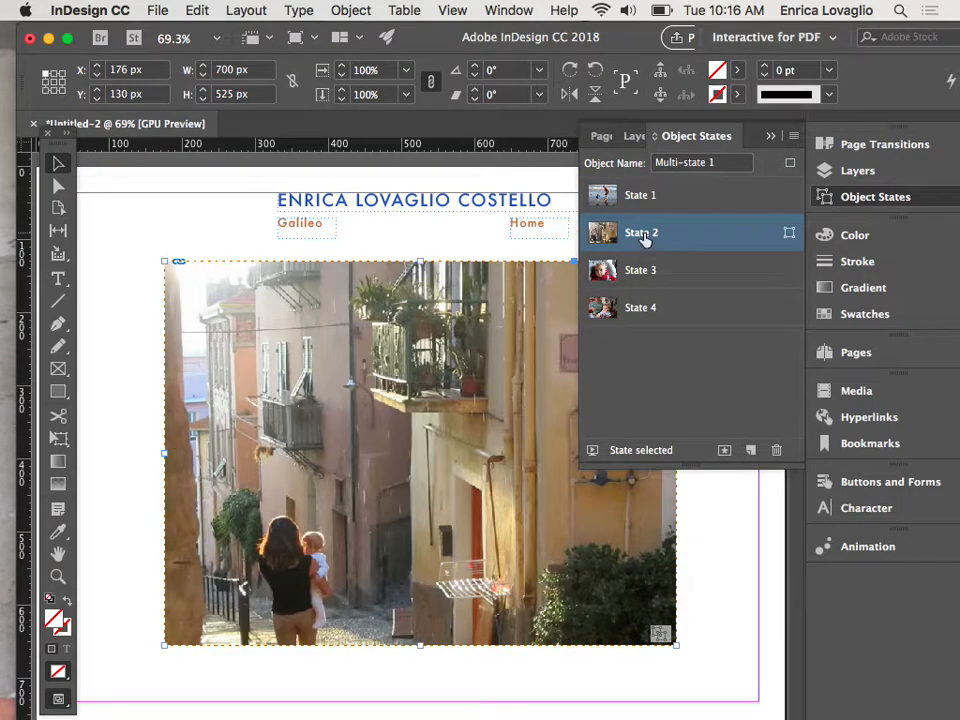
click(646, 287)
click(648, 315)
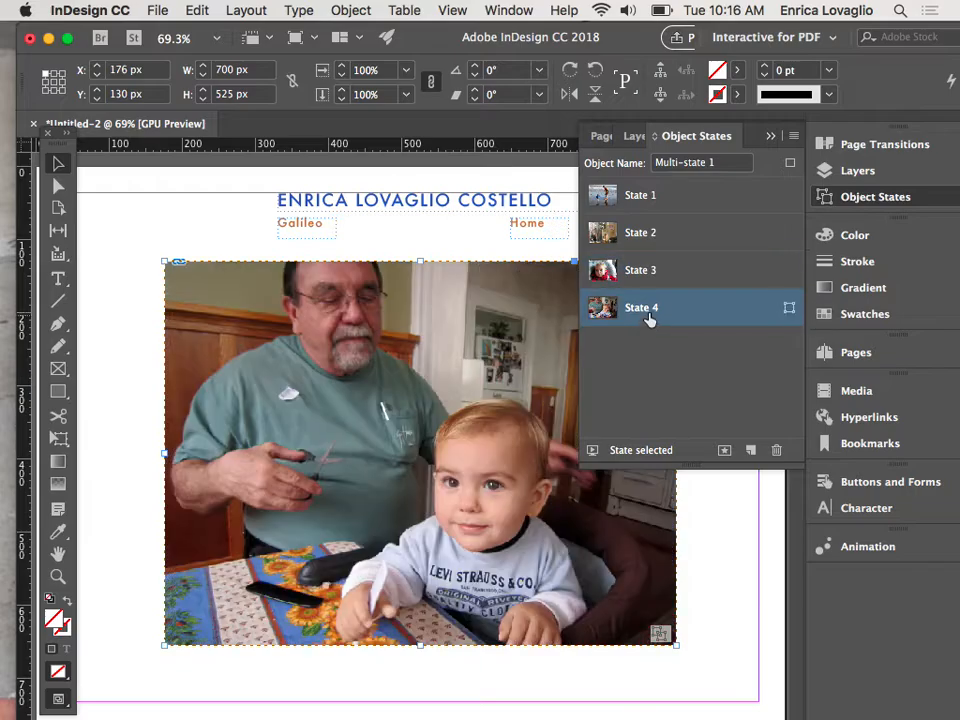
click(630, 195)
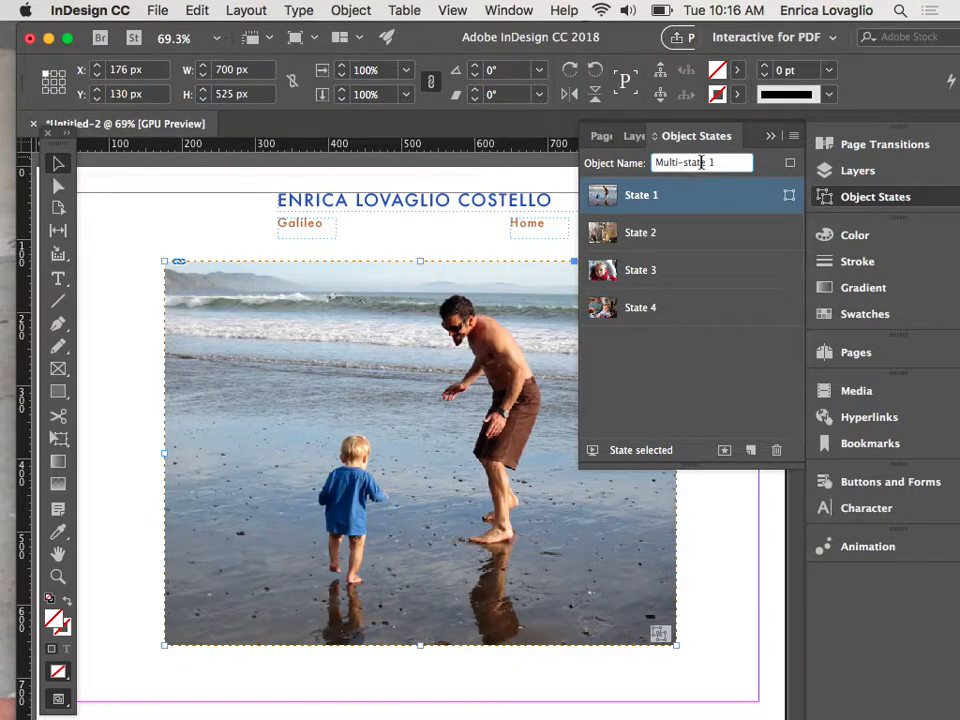
Name the multi-state object galileo_imgs and deselect it.
click(701, 162)
key(BackSpace)
key(BackSpace)
key(Escape)
text(galileo_imgs)
click(420, 453)
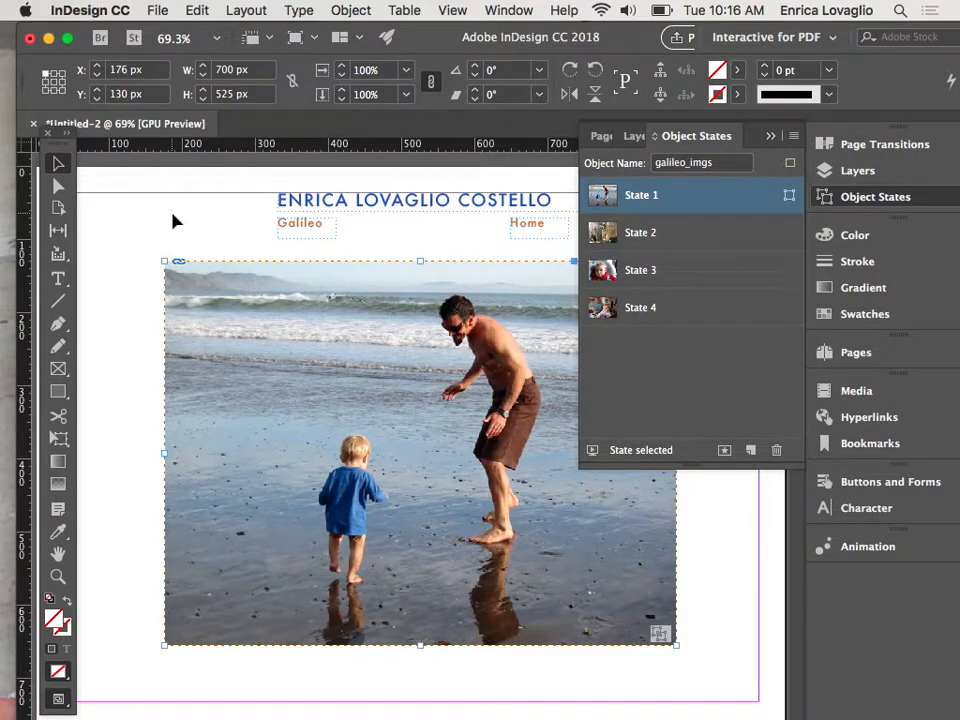
click(172, 220)
click(770, 137)
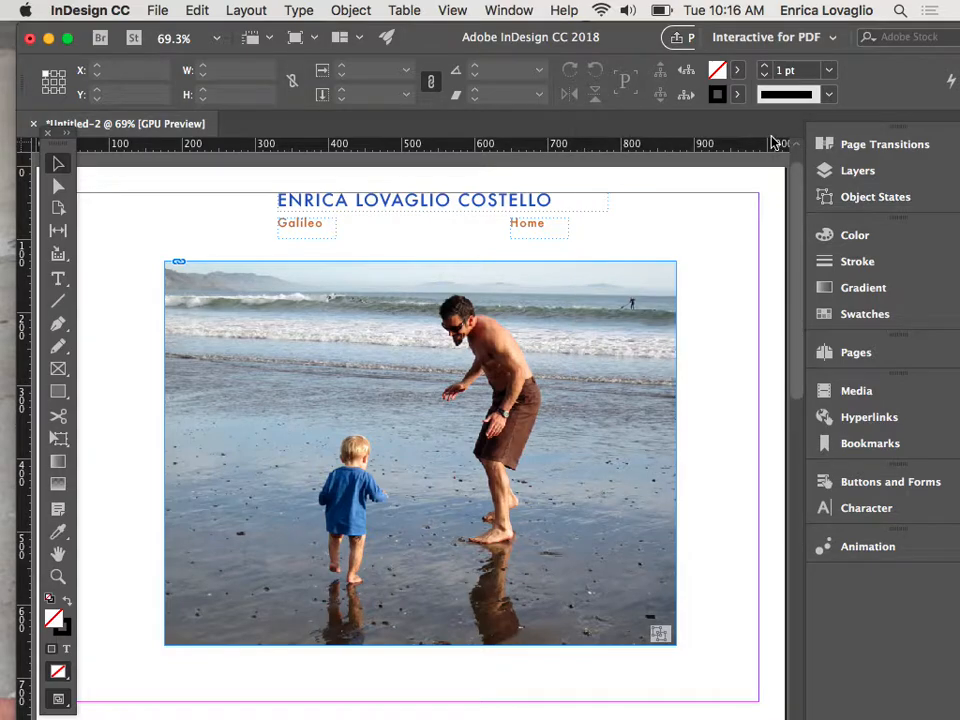
Check page 2 of the document and return to page 1.
click(856, 352)
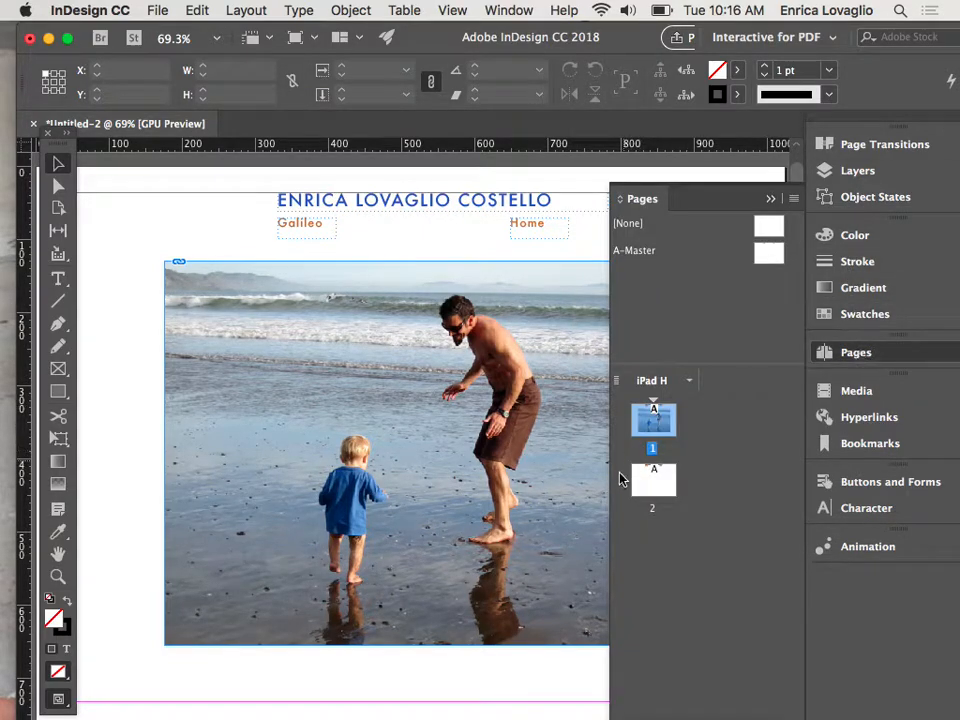
double_click(651, 481)
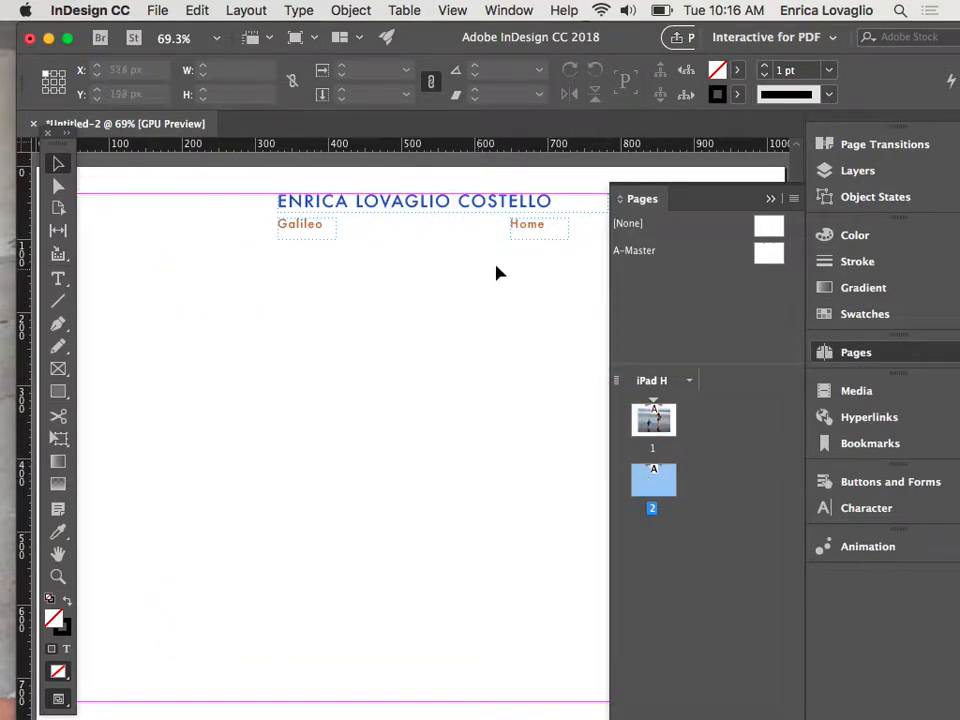
double_click(662, 428)
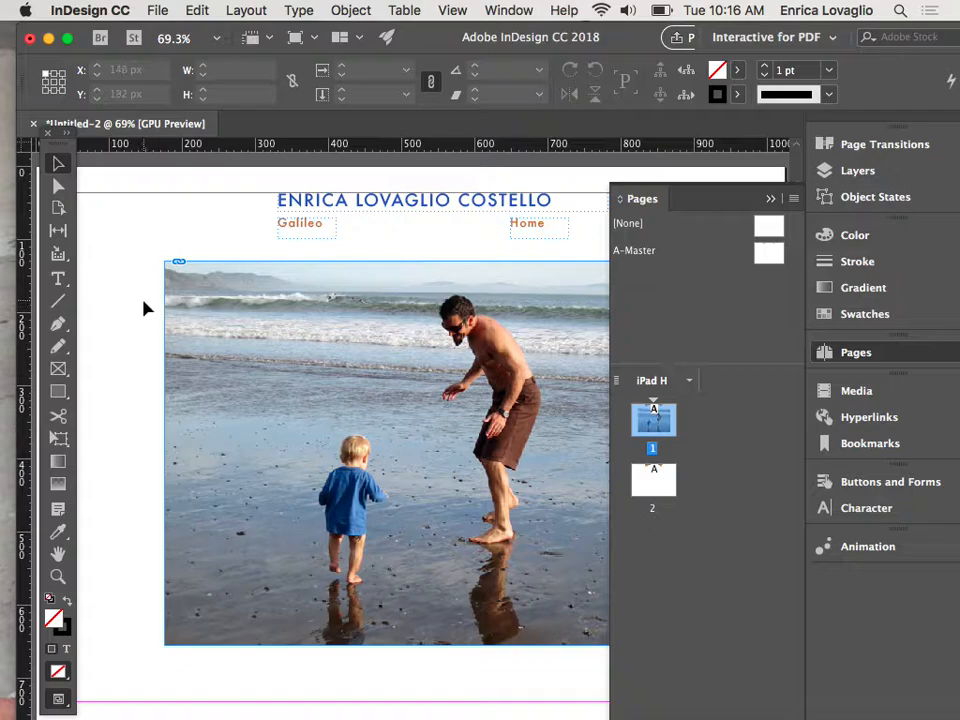
Copy the galileo_imgs slideshow from page 1 and paste it in place on page 2.
click(206, 310)
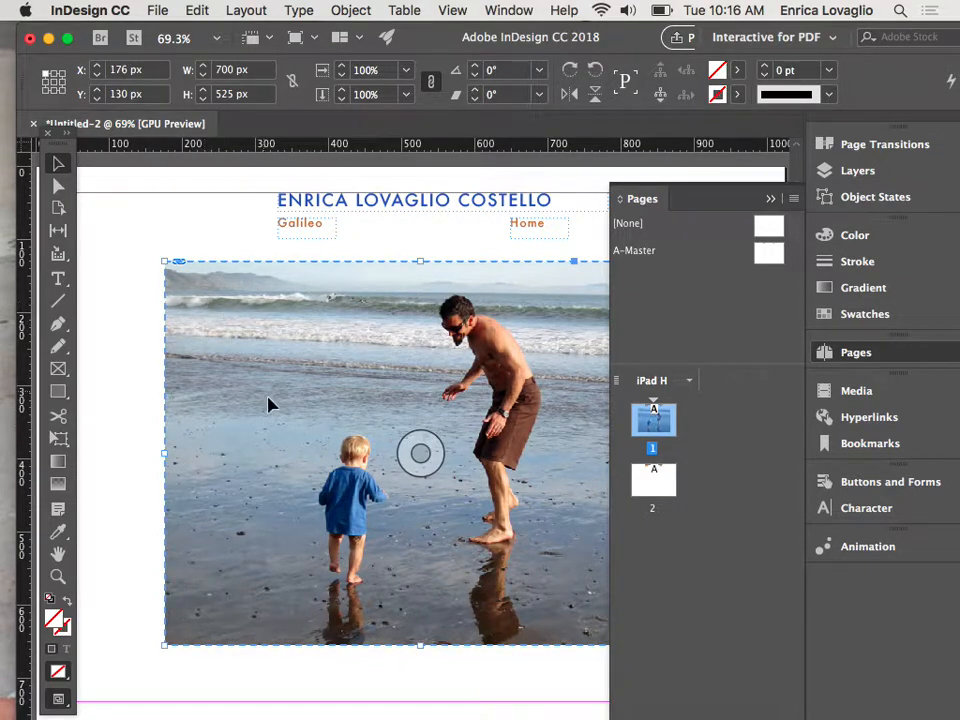
double_click(665, 488)
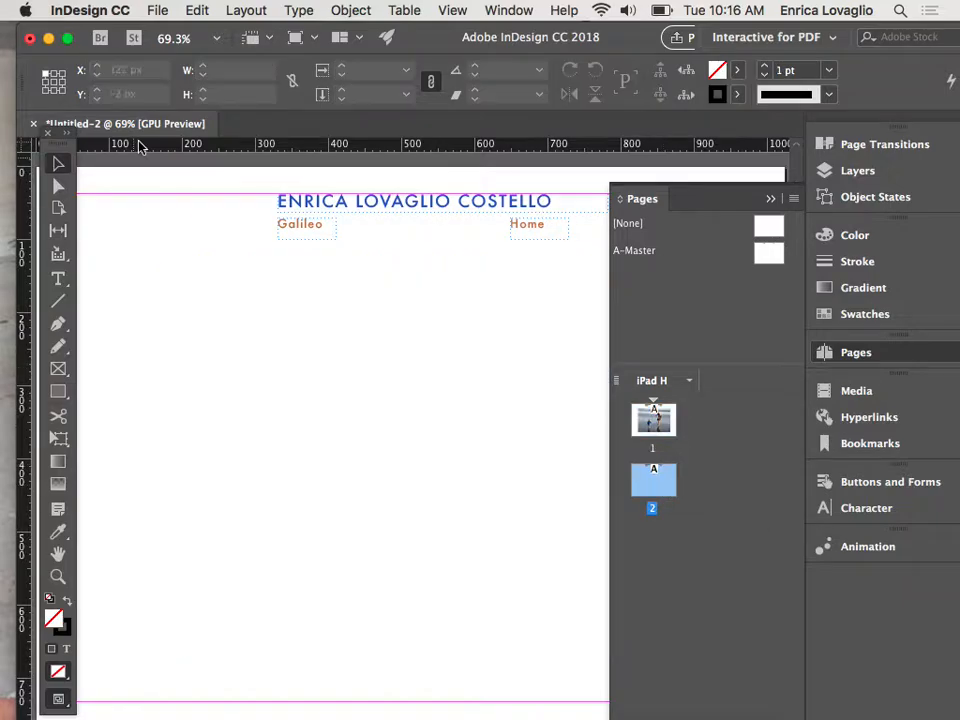
click(195, 10)
click(226, 168)
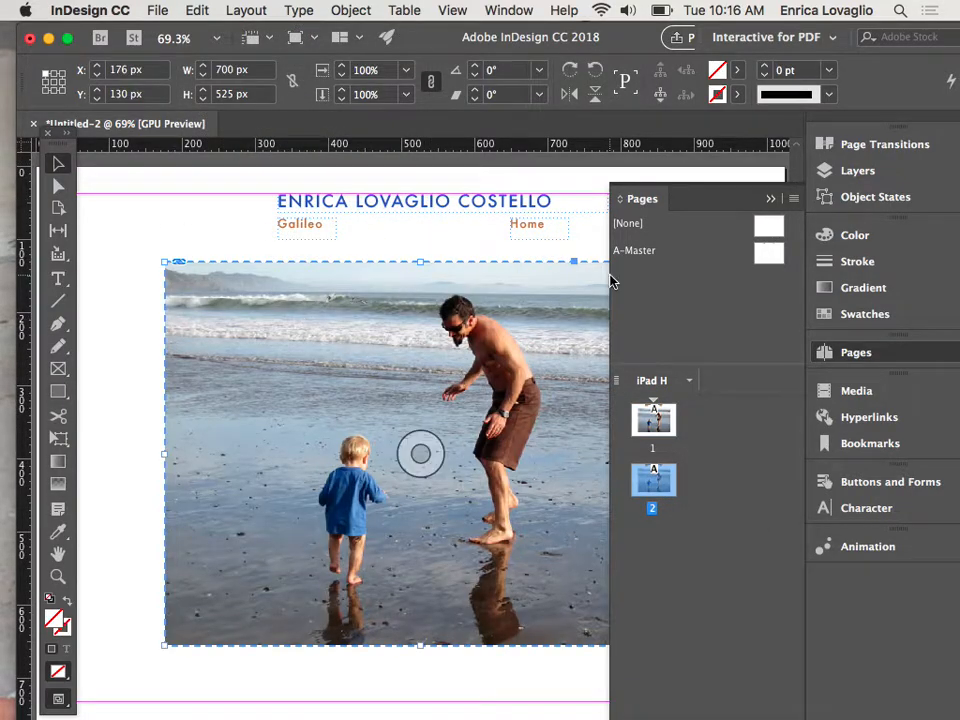
click(772, 198)
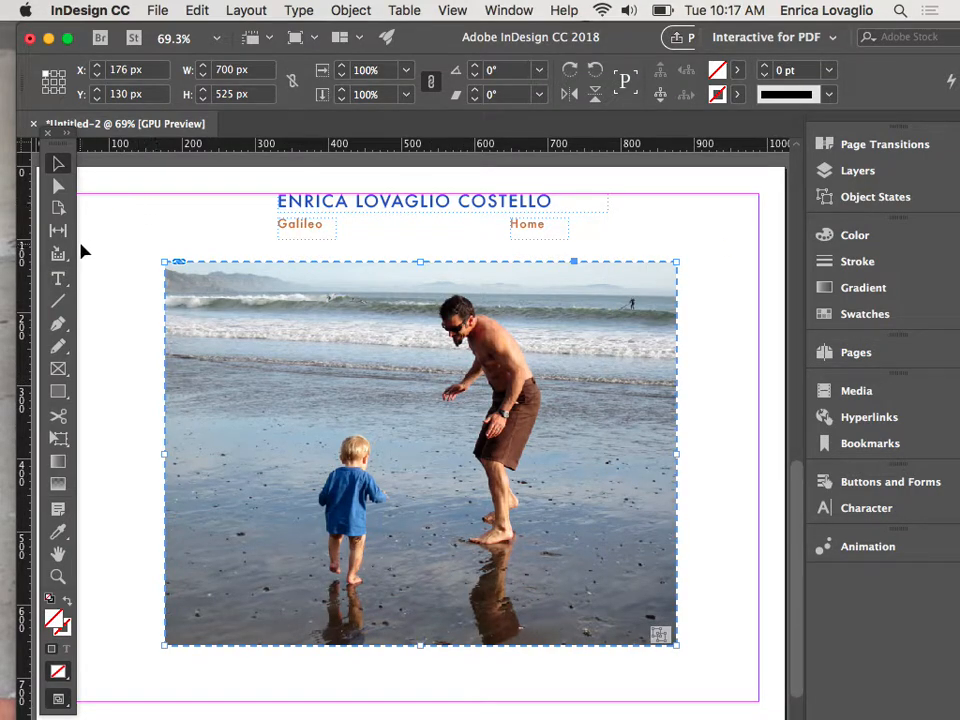
Draw a rectangular frame about 700 × 520 px over the pasted slideshow, starting at X 176 px, Y 130 px.
click(59, 368)
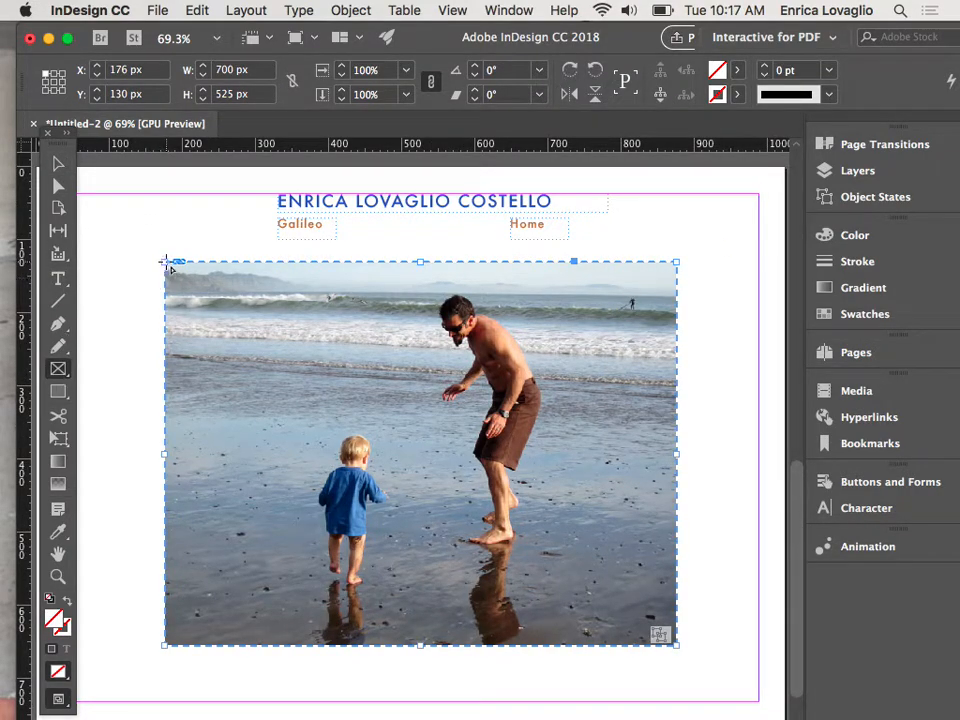
drag(166, 262, 678, 642)
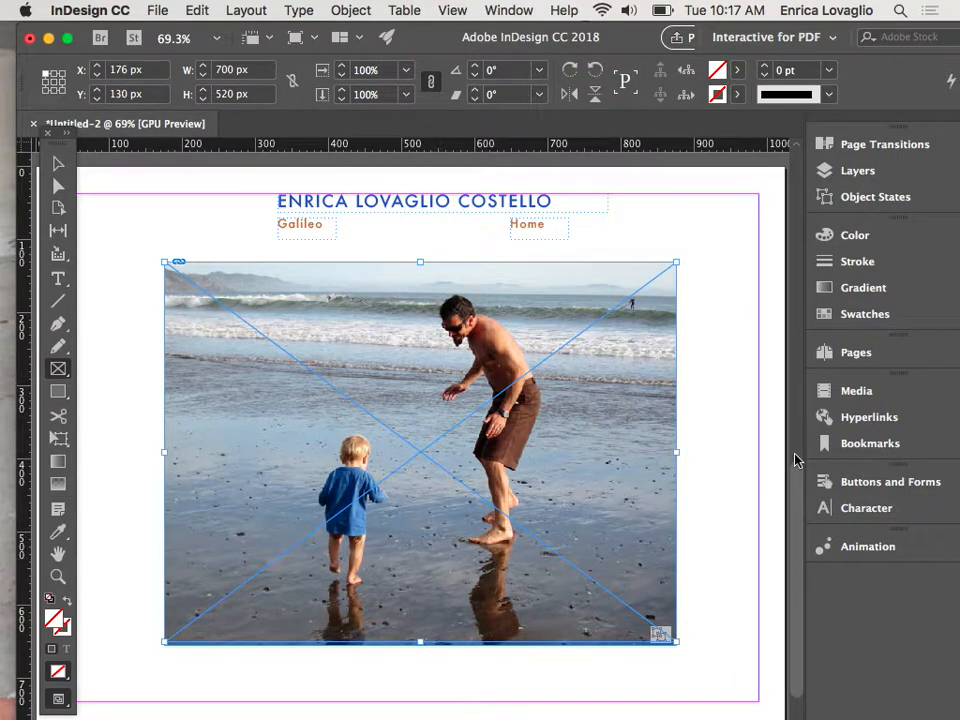
Move the new frame onto a new Layer 2, and lock and hide that layer.
click(830, 173)
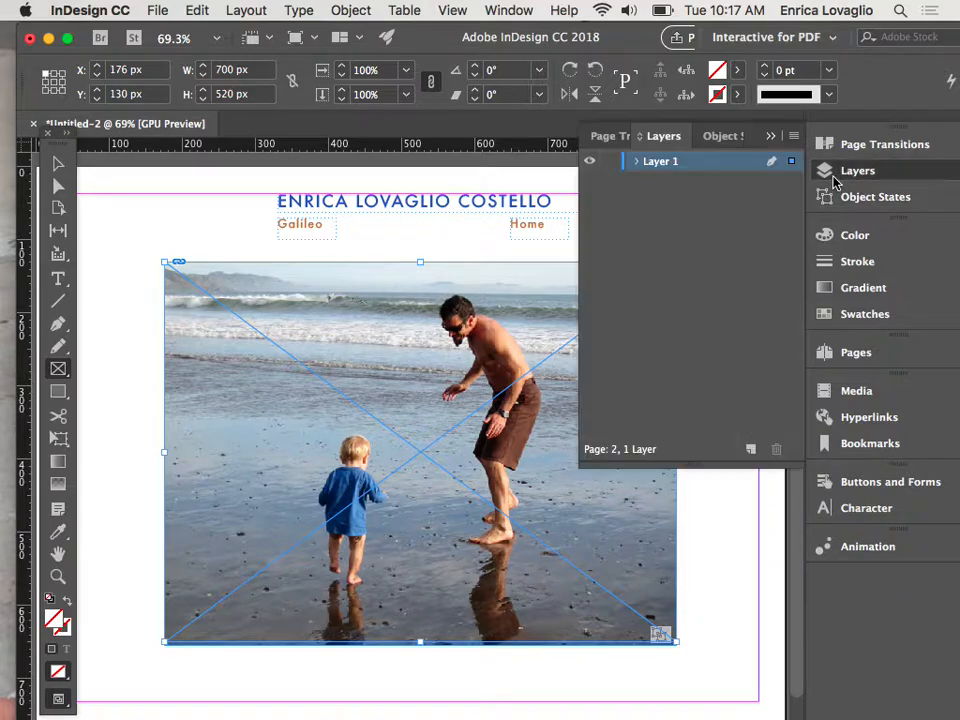
click(753, 449)
drag(793, 187, 792, 162)
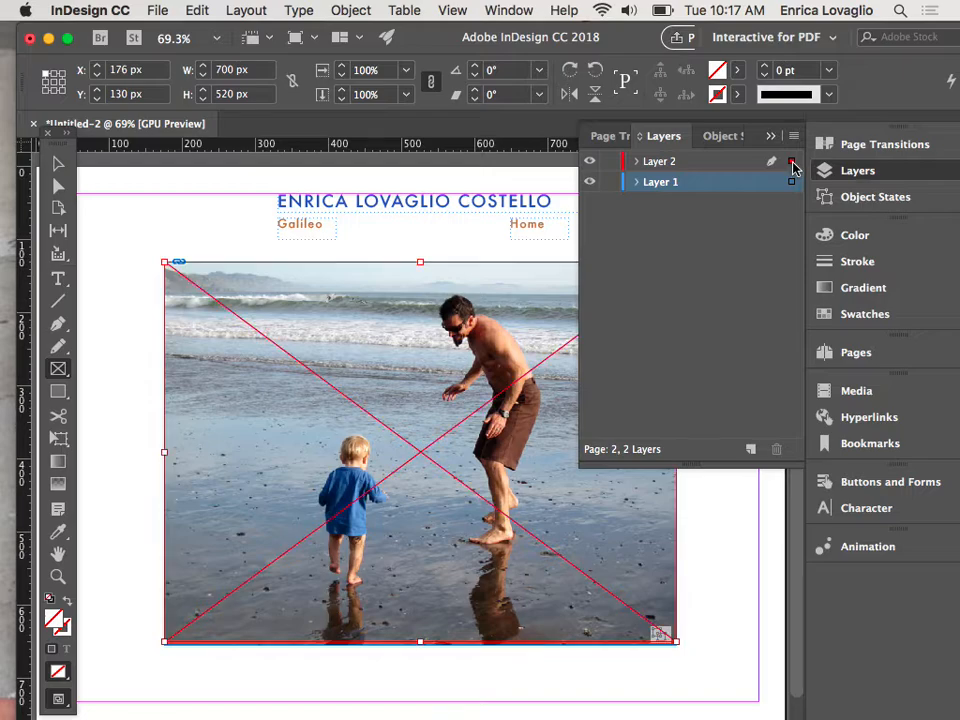
click(607, 168)
click(589, 162)
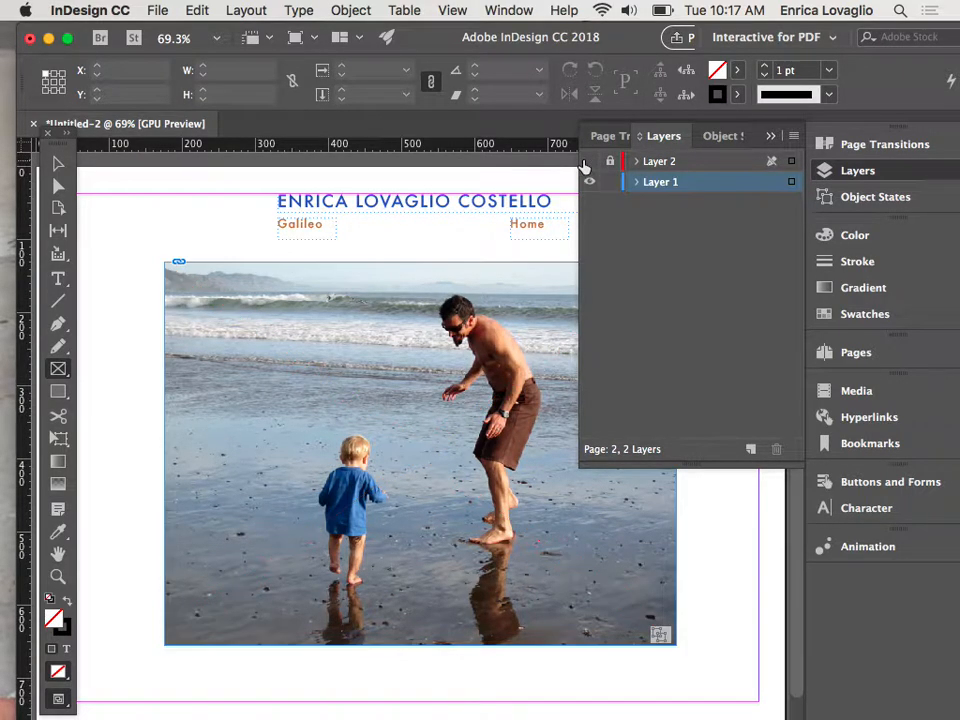
Delete the pasted slideshow from page 2 and show Layer 2 again.
click(58, 163)
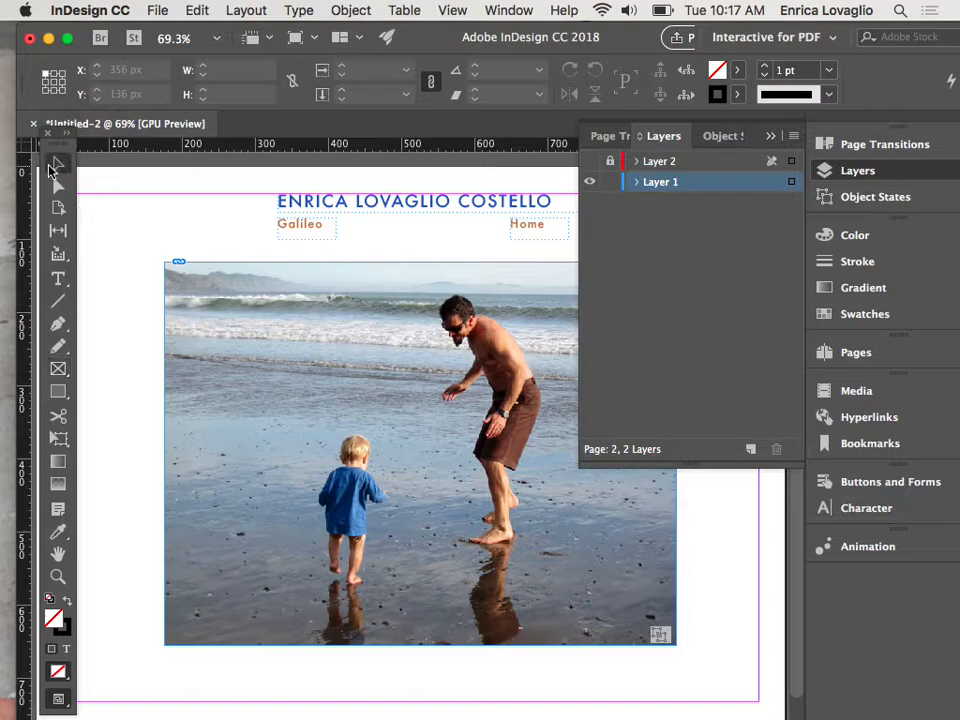
click(264, 401)
key(Delete)
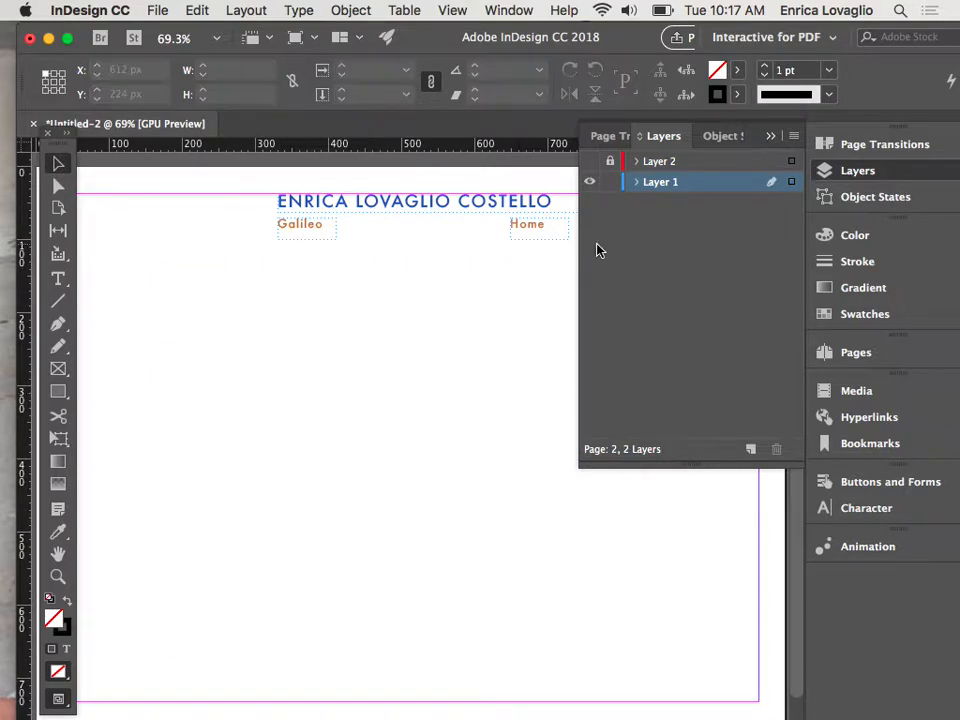
click(589, 163)
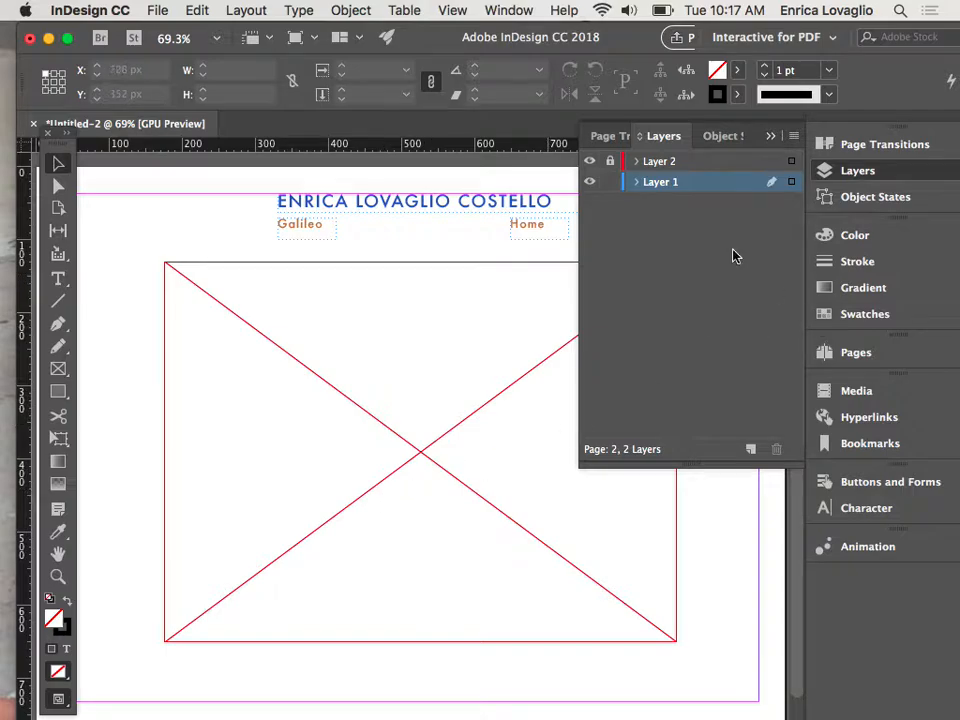
click(770, 136)
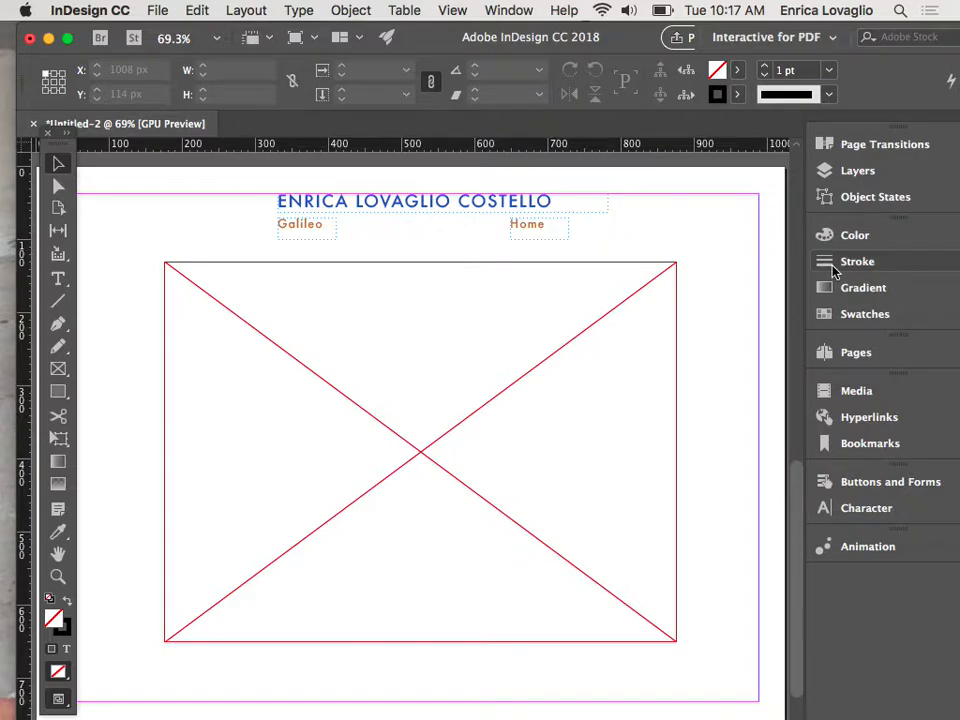
Compare the slideshow's position on page 1 with the empty frame on page 2.
click(858, 354)
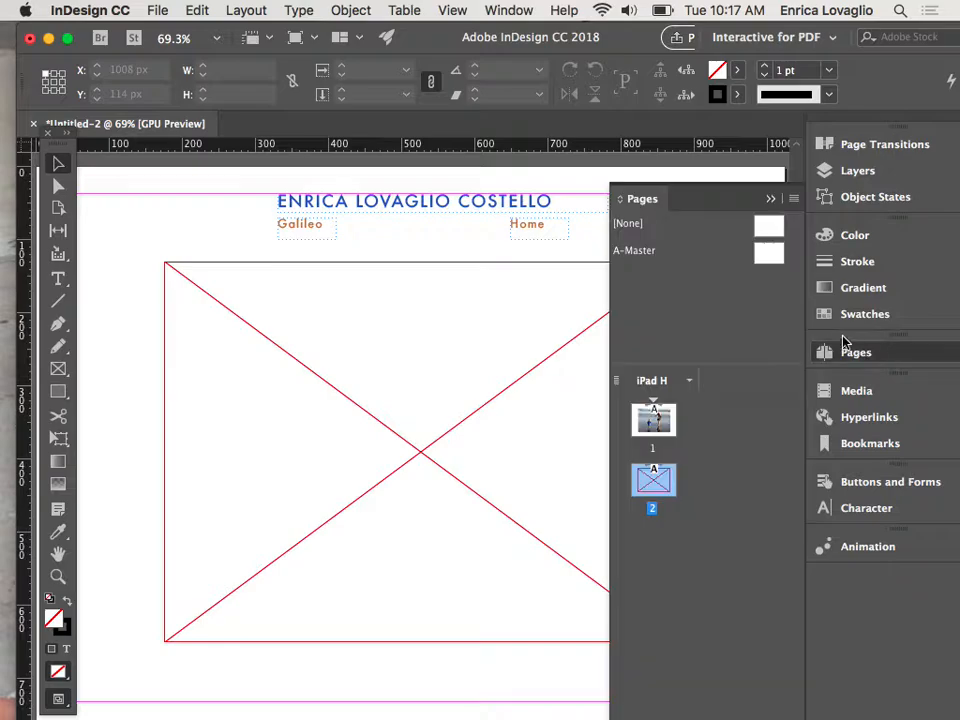
double_click(653, 418)
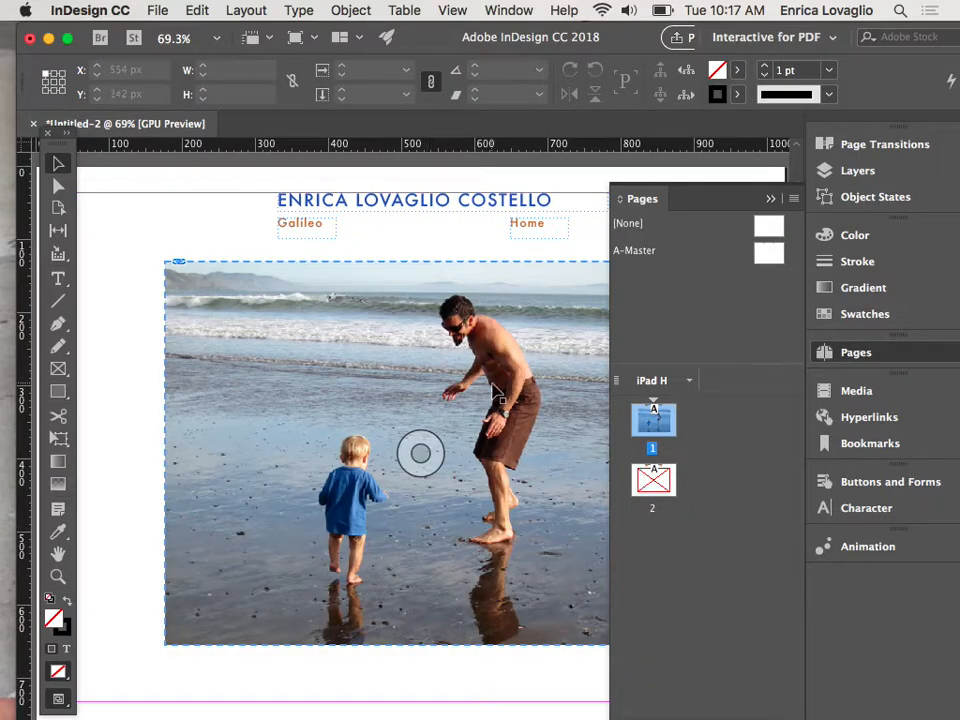
double_click(653, 478)
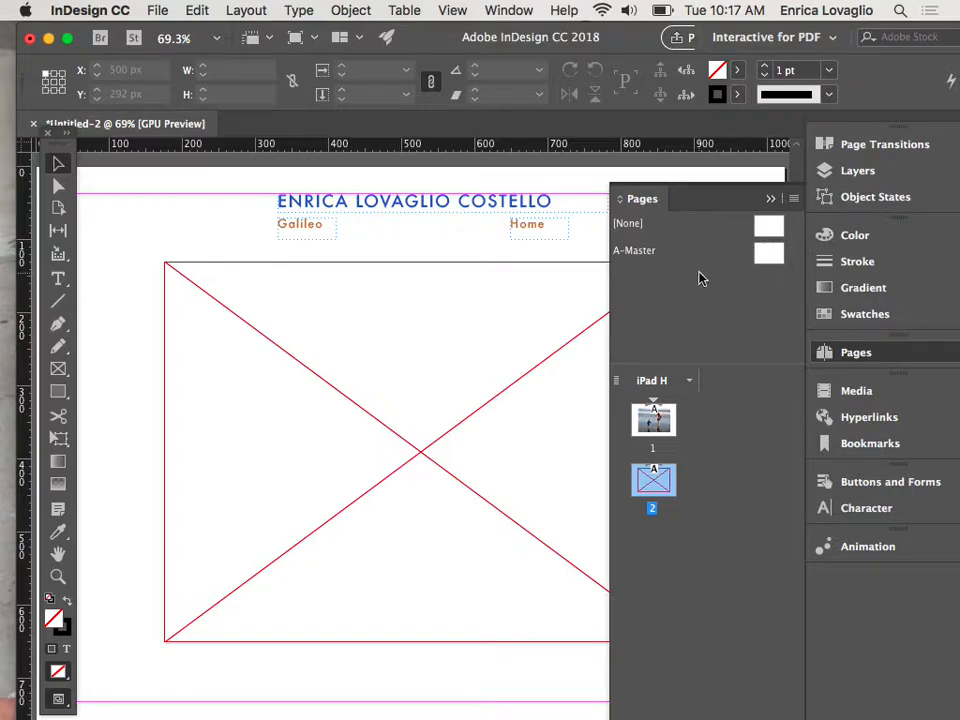
click(770, 199)
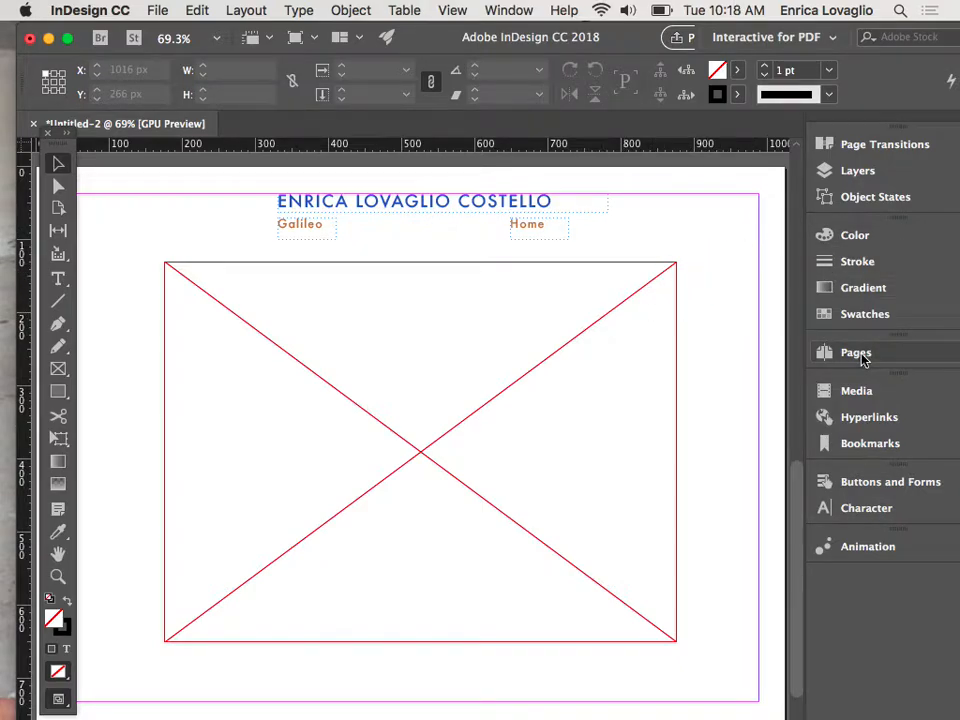
Unlock Layer 2 and place IMG_0409.jpg into the frame on page 2.
click(858, 173)
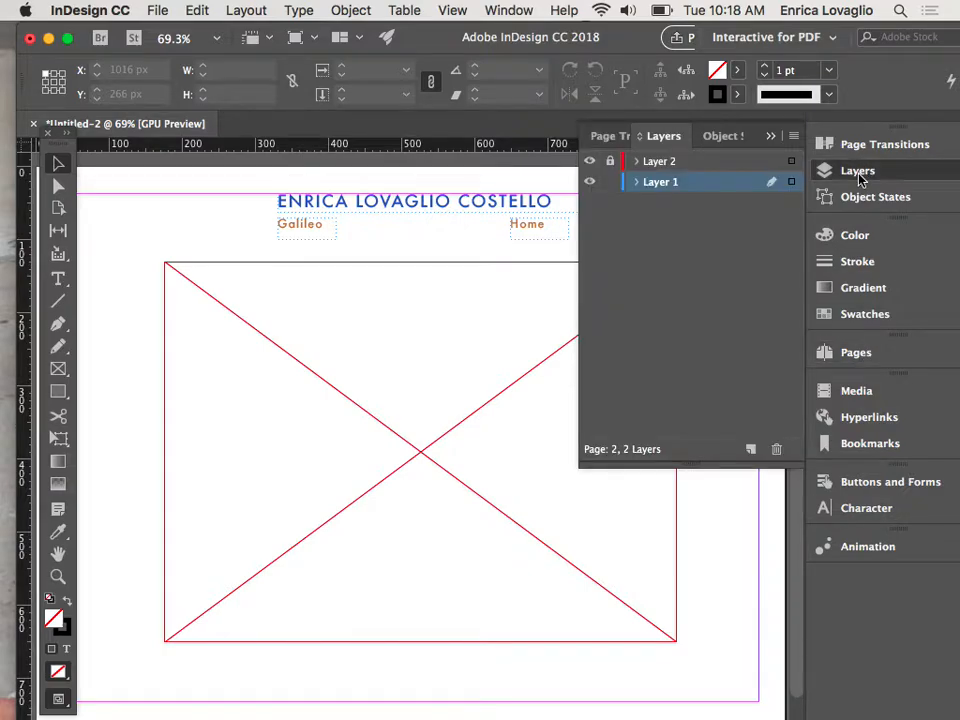
click(611, 162)
click(770, 136)
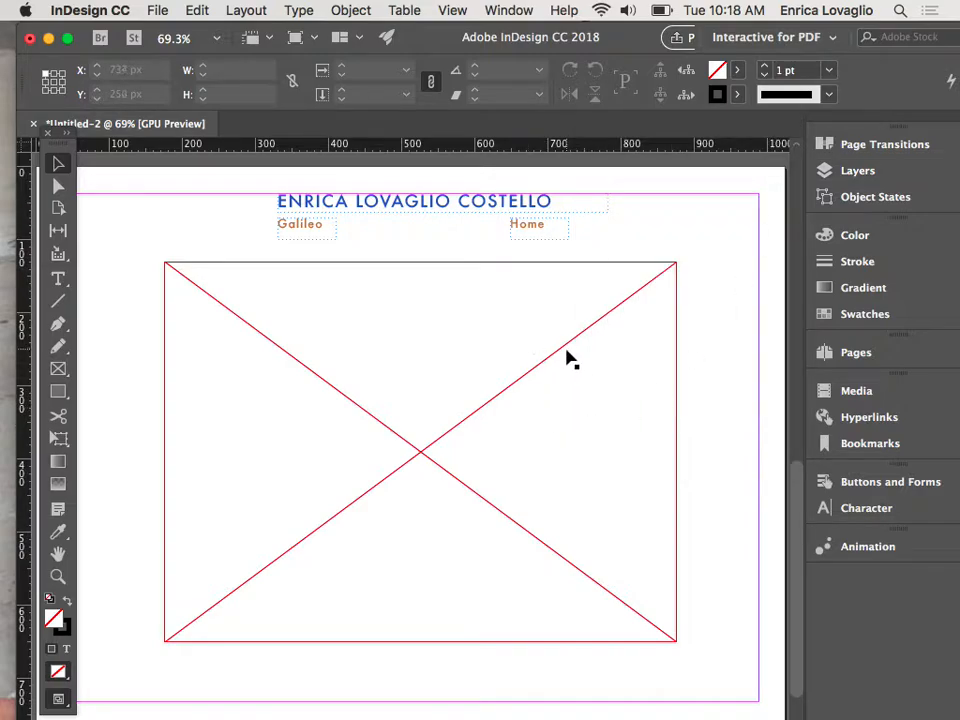
click(561, 352)
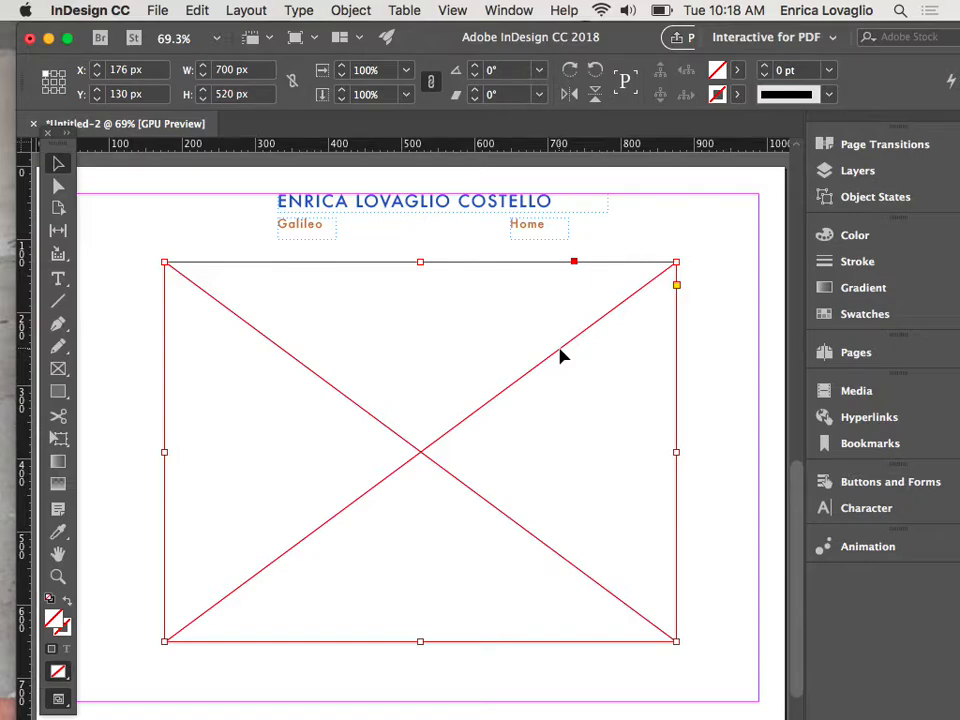
key(super+d)
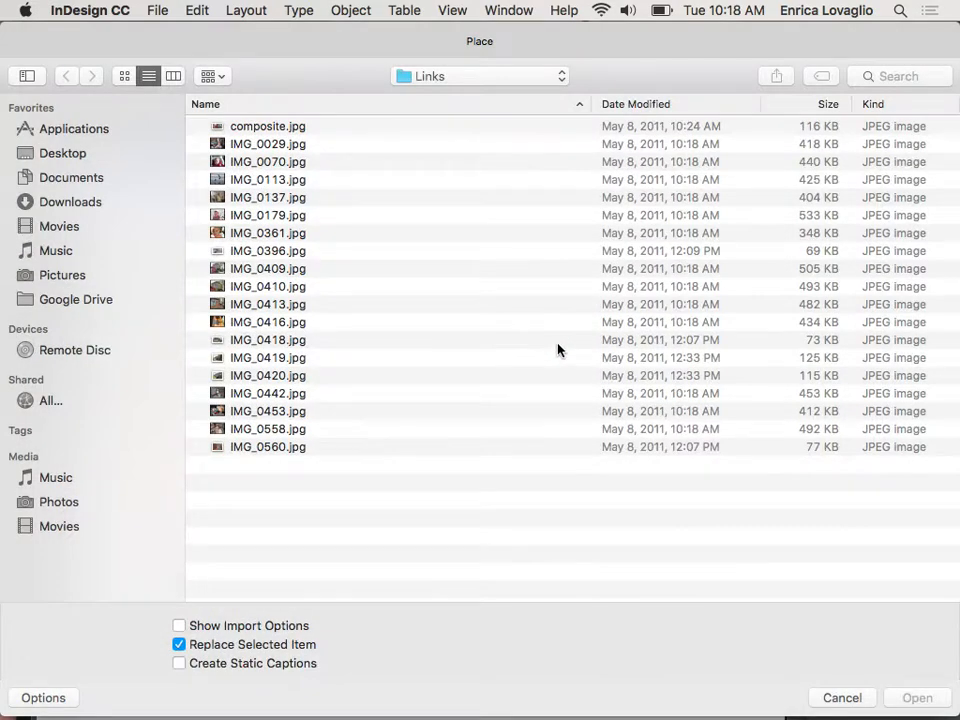
click(263, 270)
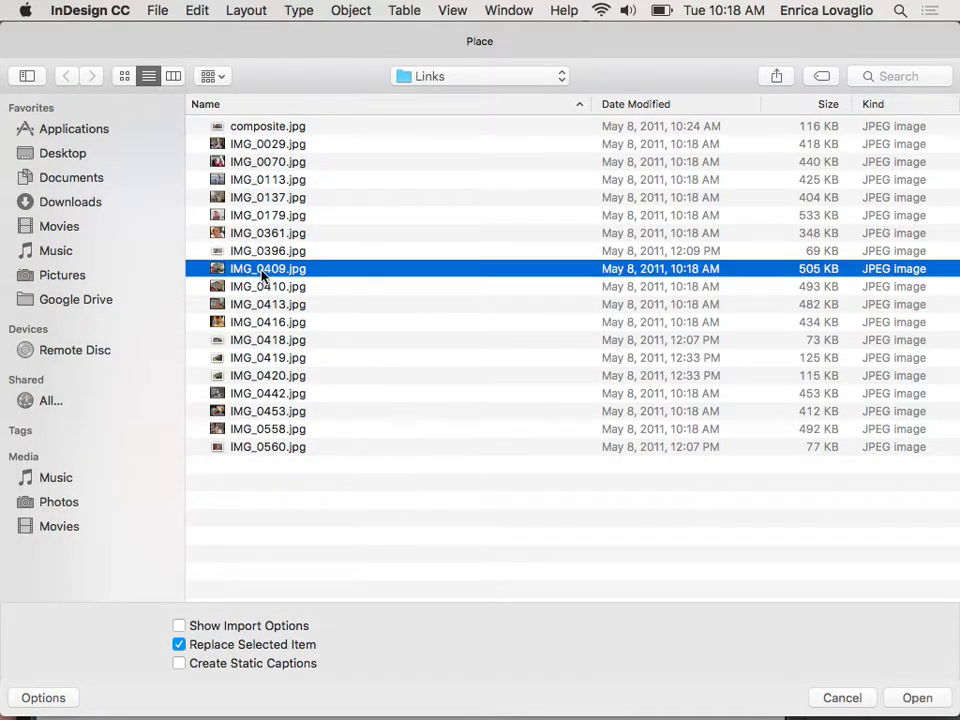
click(908, 697)
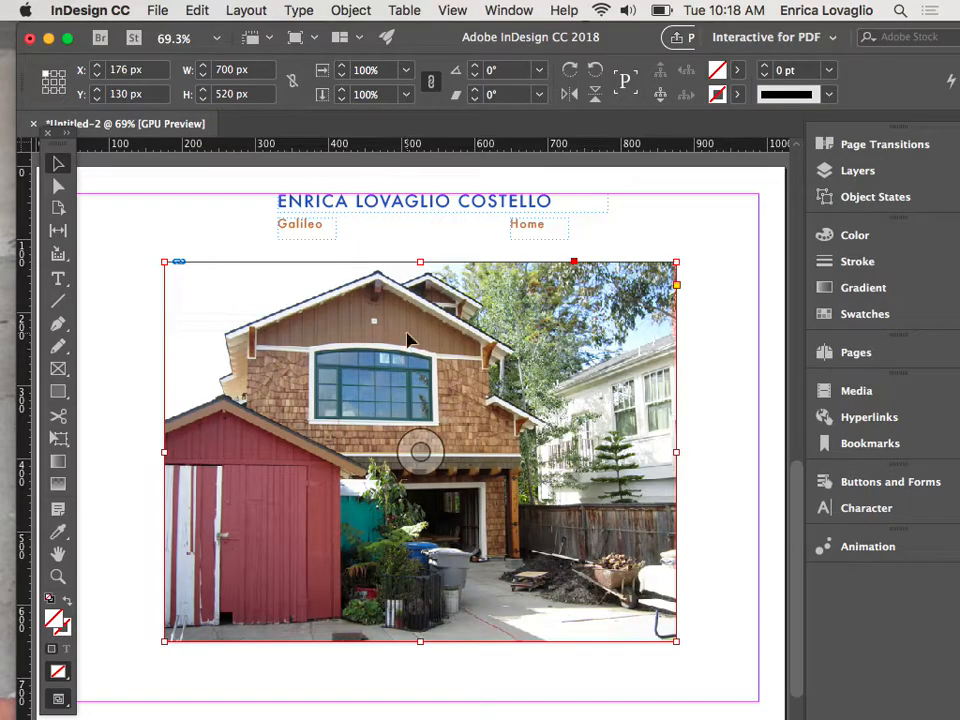
Place IMG_0413.jpg on top of the first house photo, aligned to its upper-left corner, and deselect it.
key(super+d)
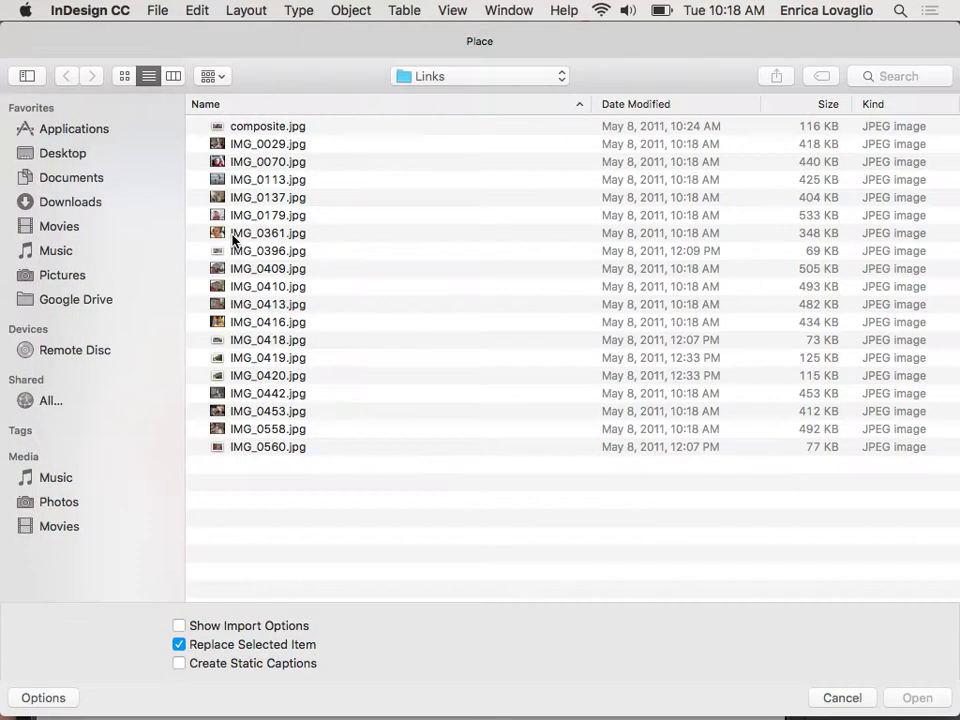
click(255, 323)
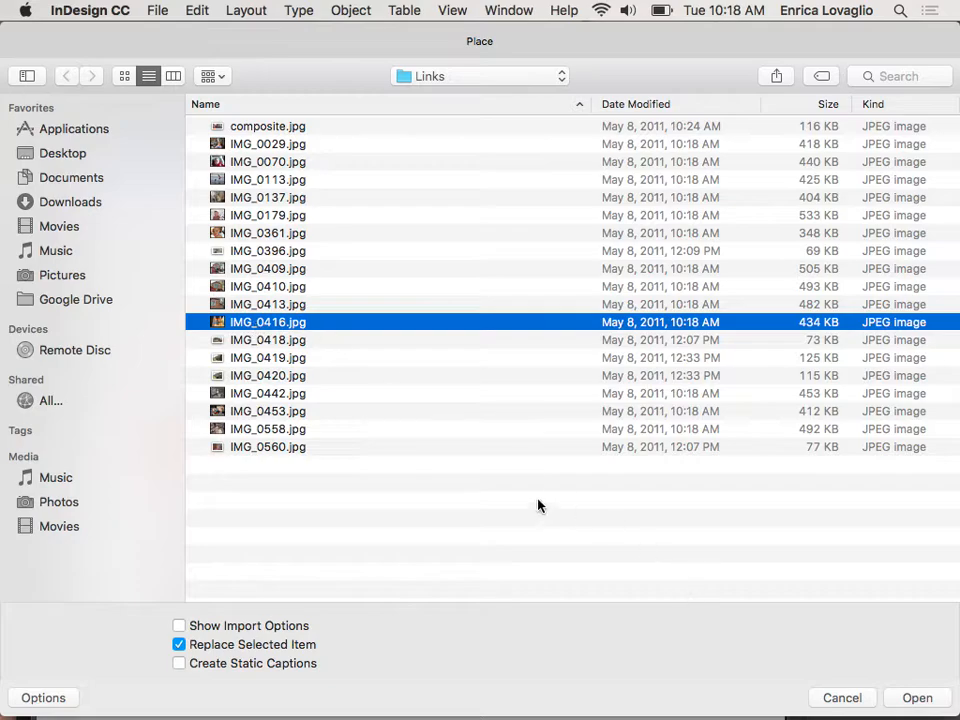
click(199, 304)
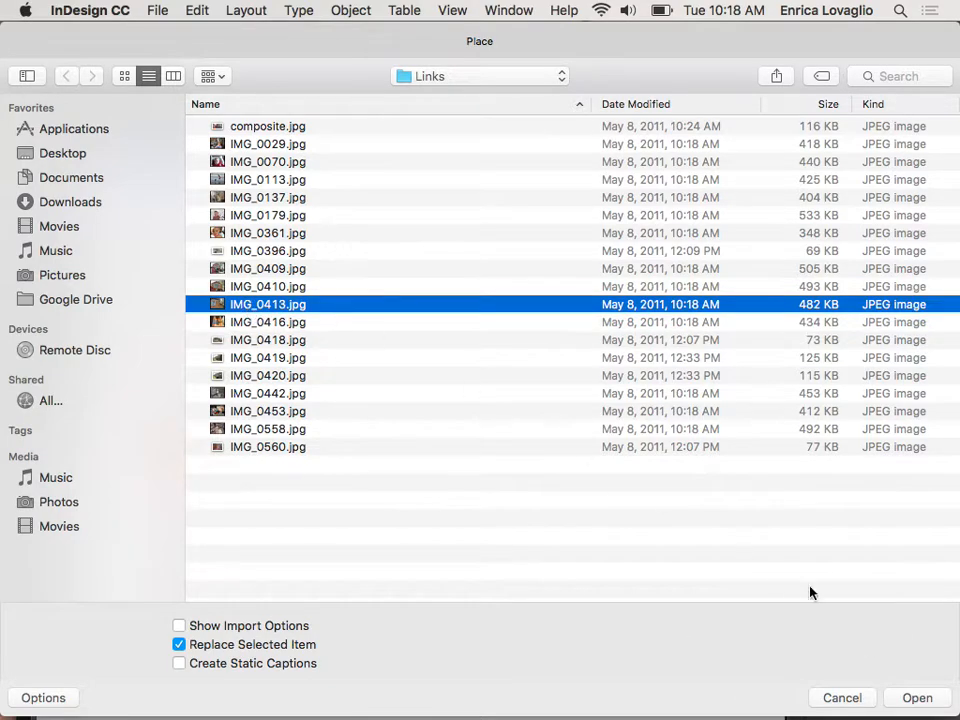
click(917, 698)
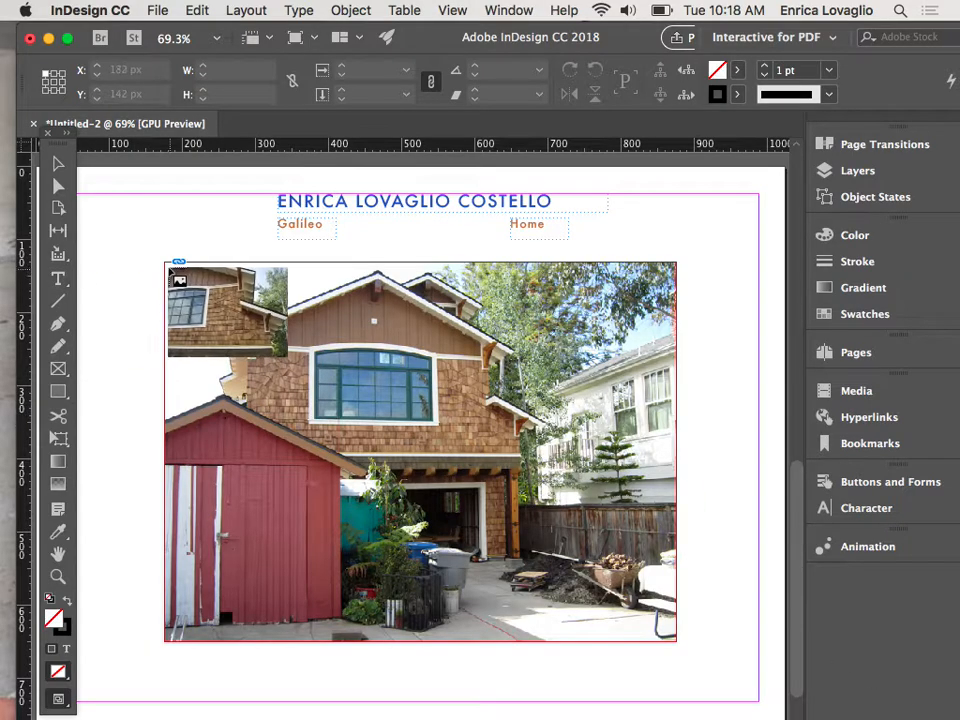
click(169, 268)
click(177, 235)
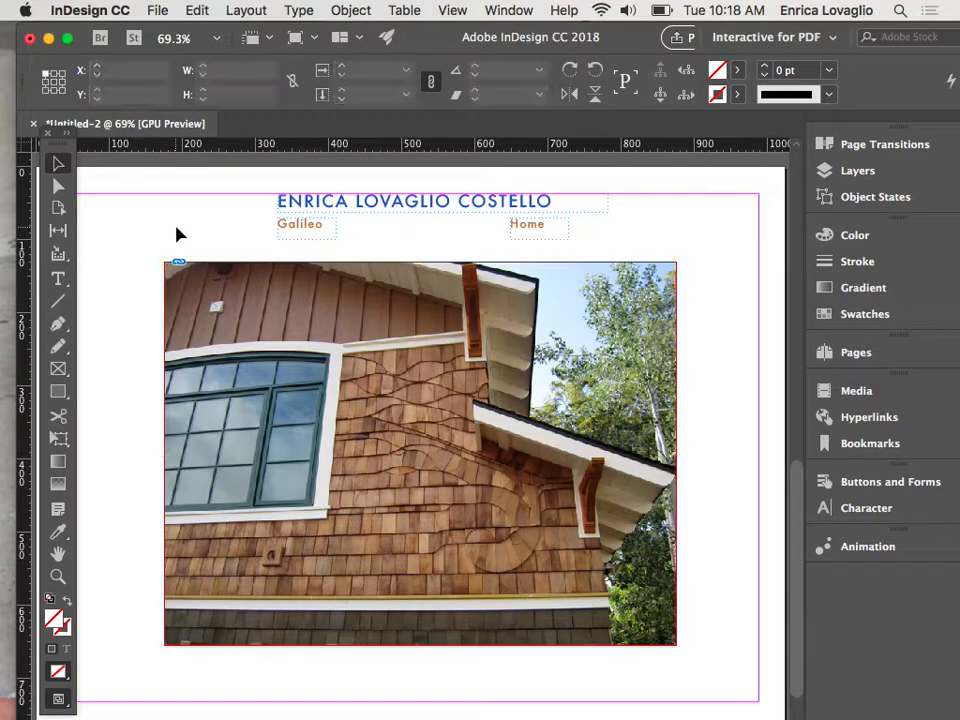
Place IMG_0416.jpg at full size on top of the stack at X 176 px, Y 130 px, and deselect it.
key(super+d)
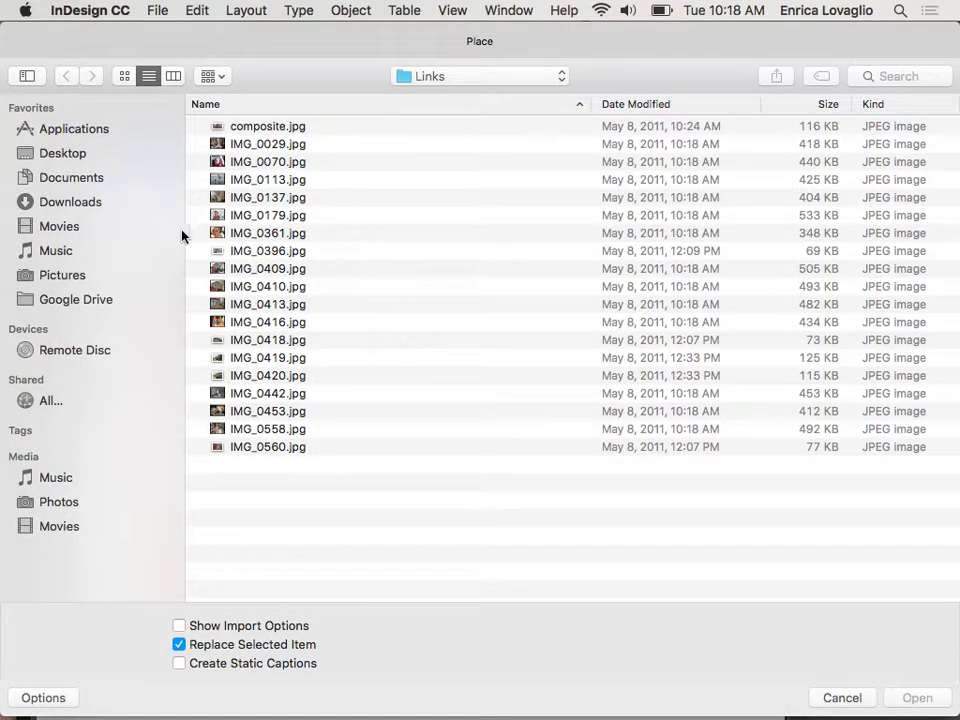
double_click(253, 322)
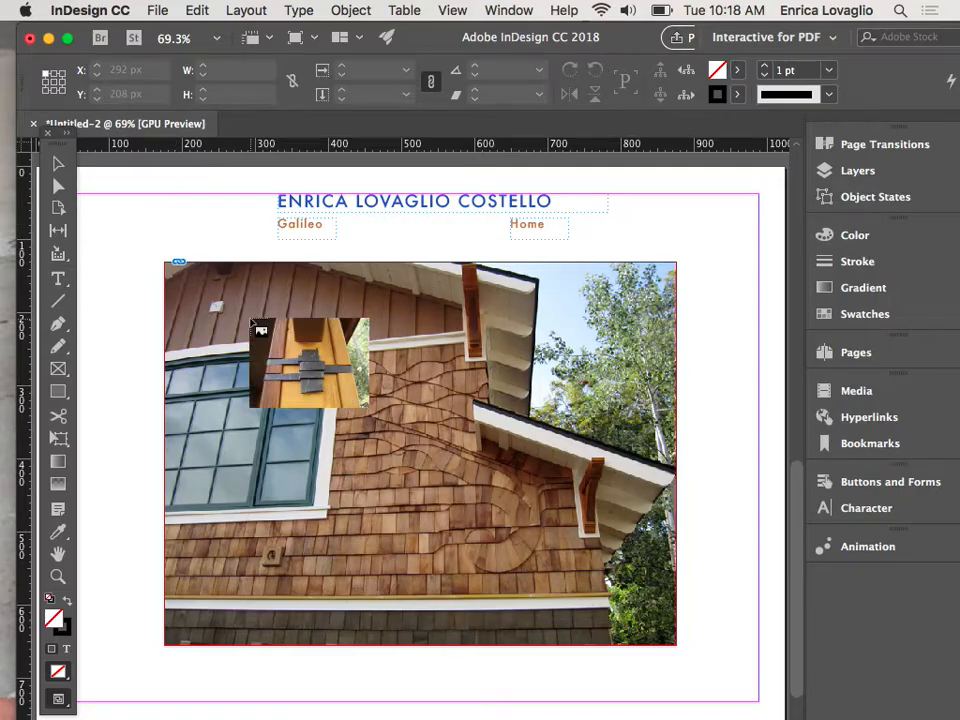
click(166, 264)
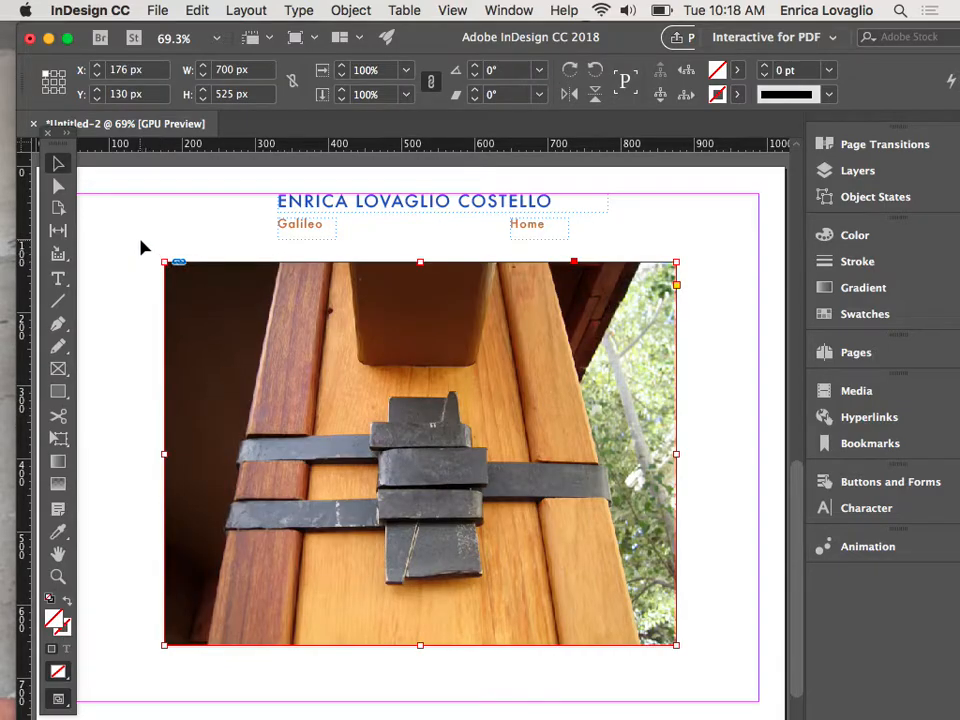
click(141, 246)
Try placing IMG_0420.jpg at full size on top of the stack at X 176 px, Y 130 px, and undo it.
key(super+d)
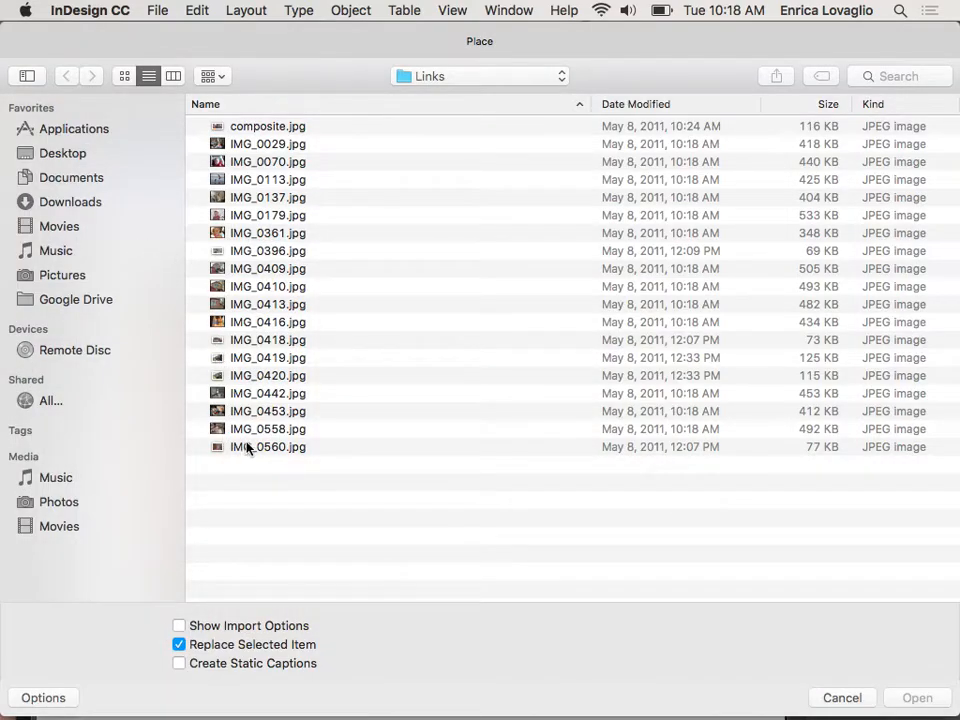
click(252, 378)
click(896, 694)
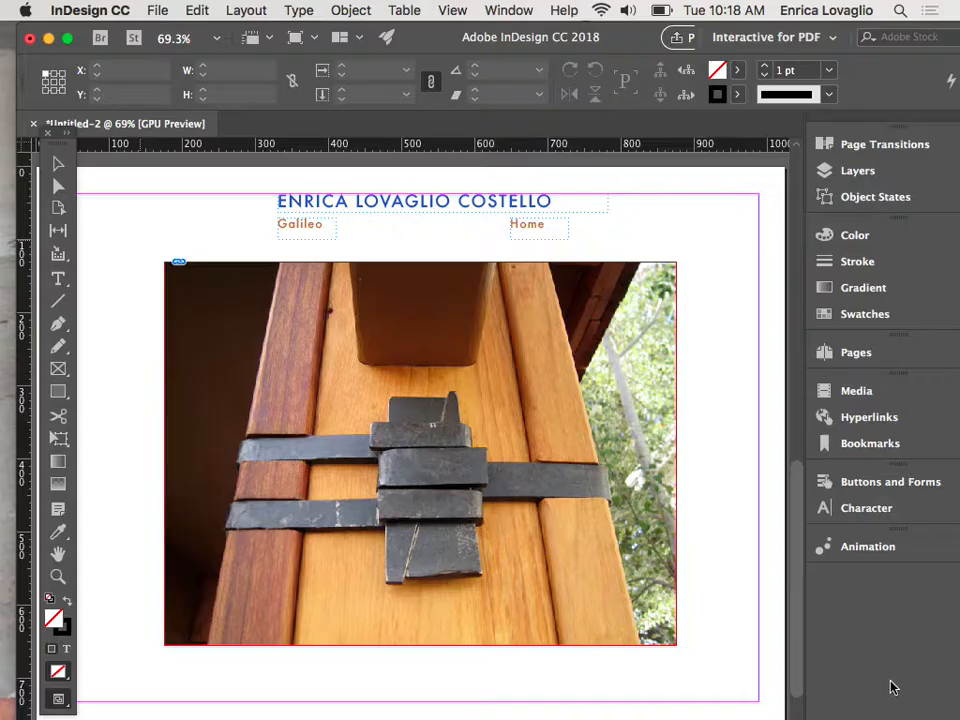
click(165, 261)
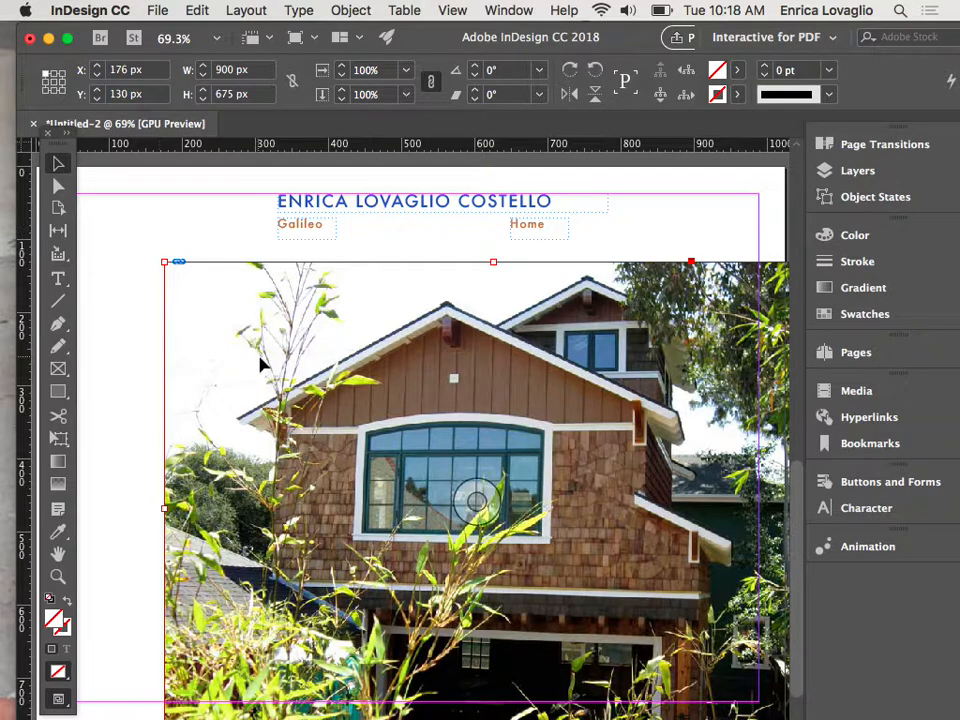
key(super+z)
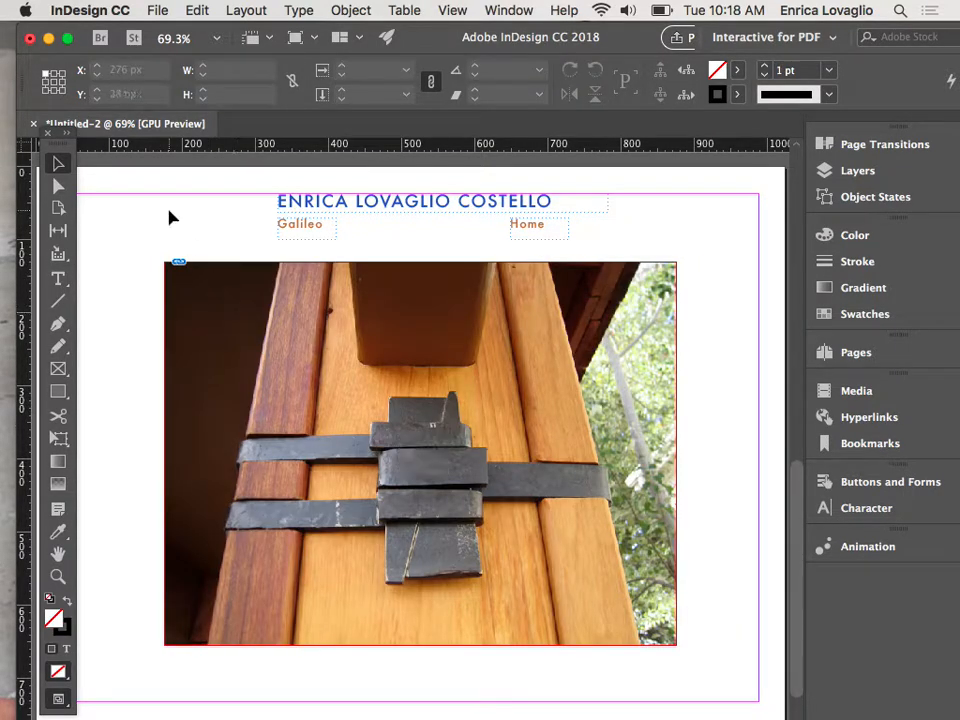
Place IMG_0418.jpg at full size on top of the page 2 photo stack at X 176 px, Y 130 px.
click(169, 217)
key(super+d)
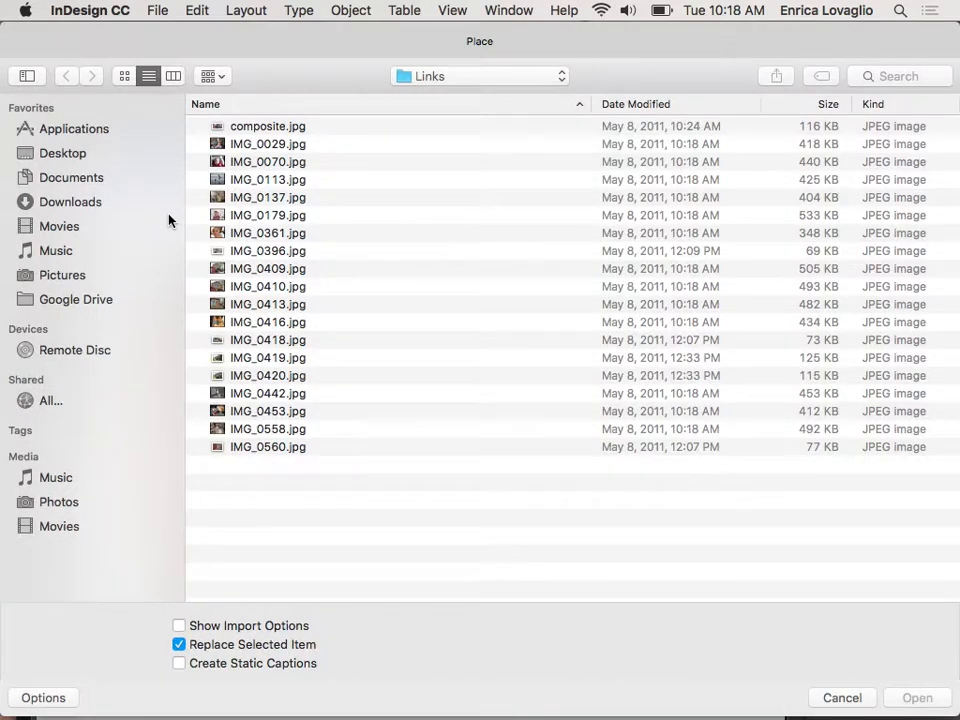
click(270, 341)
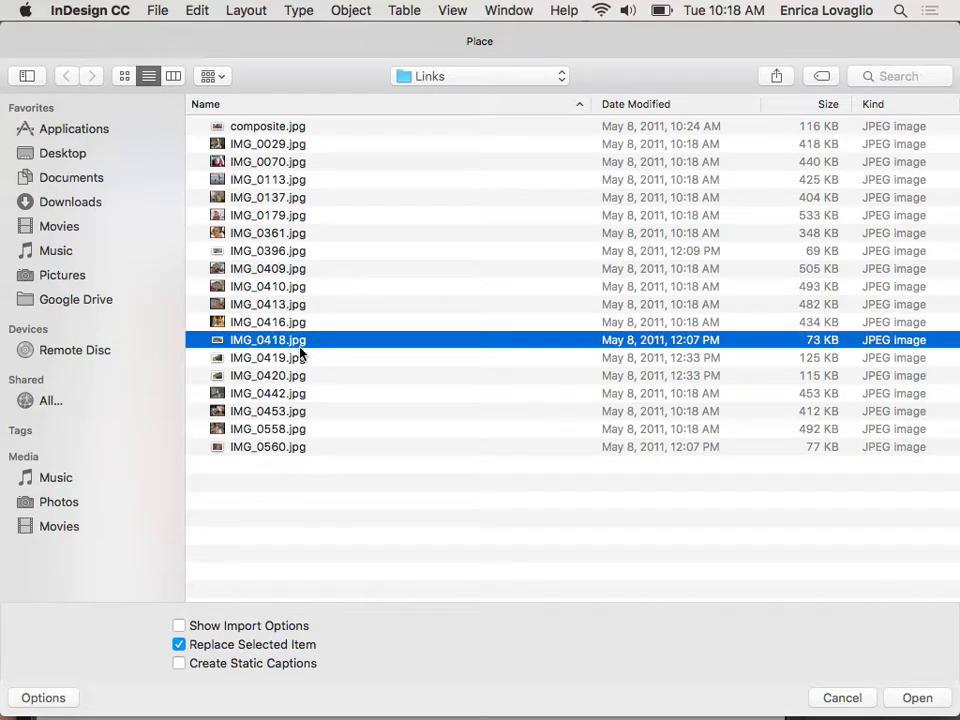
click(893, 698)
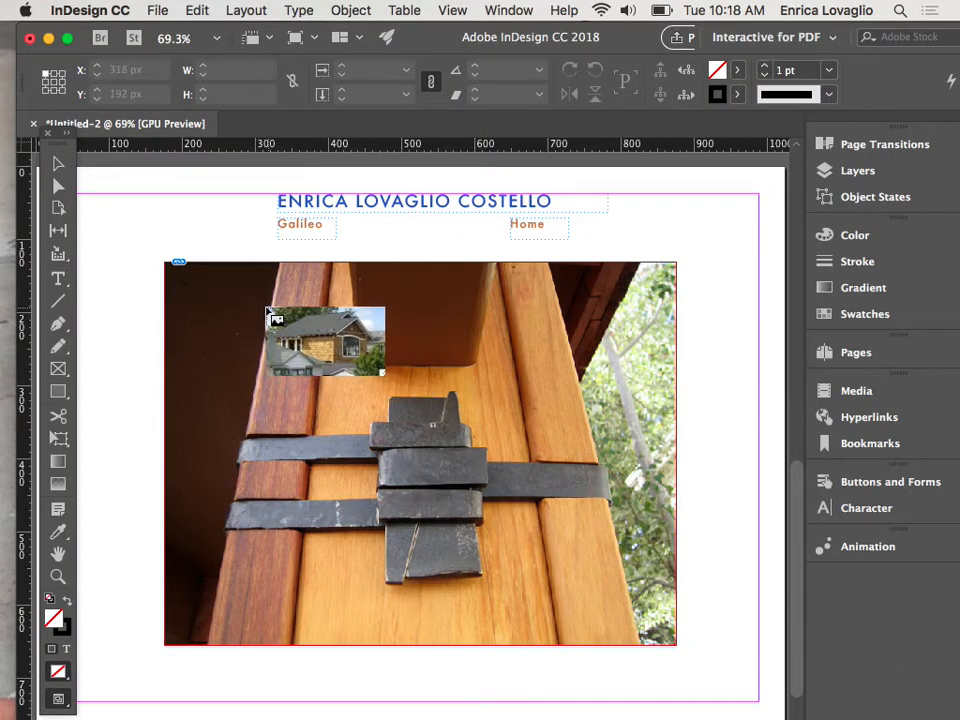
click(167, 265)
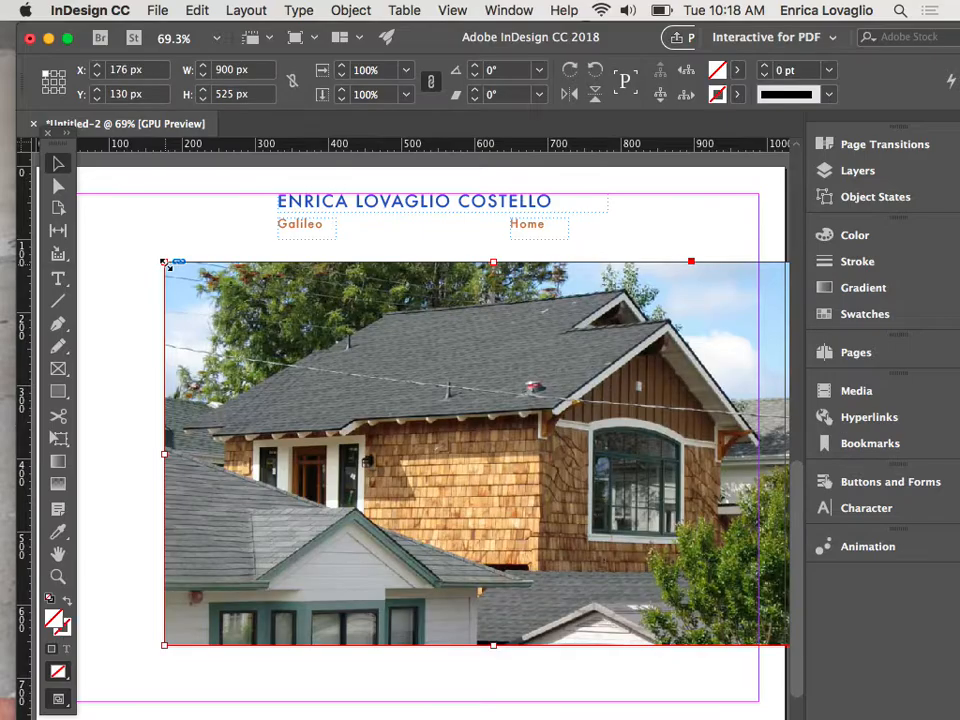
Crop the new house photo's frame from its right edge to a width of 700 px.
scroll(450, 430, down, 2)
scroll(450, 430, right, 3)
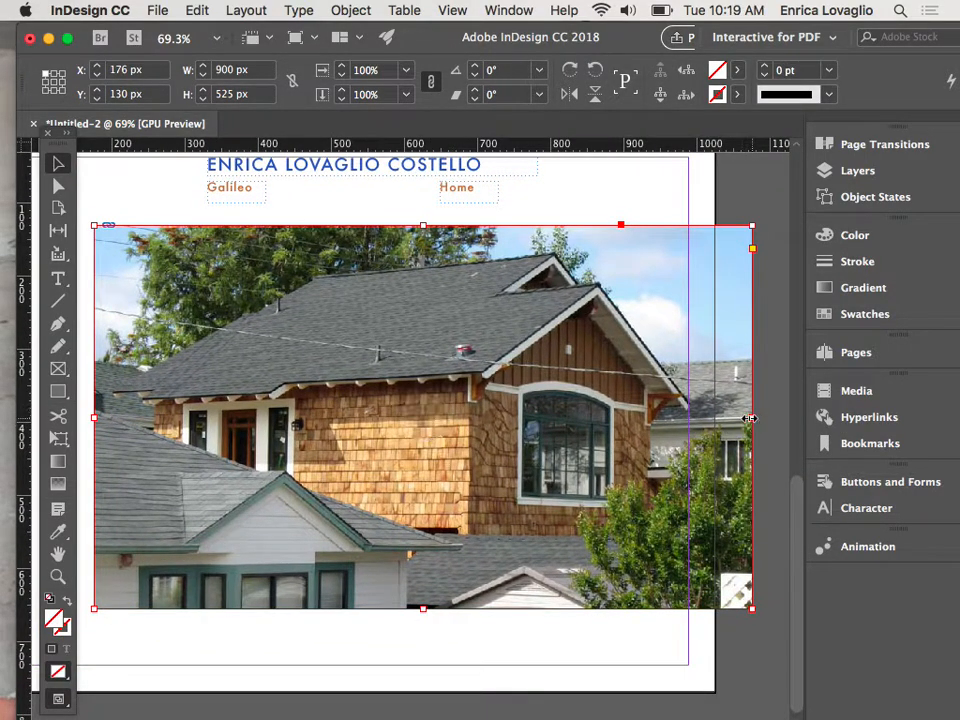
drag(752, 417, 606, 421)
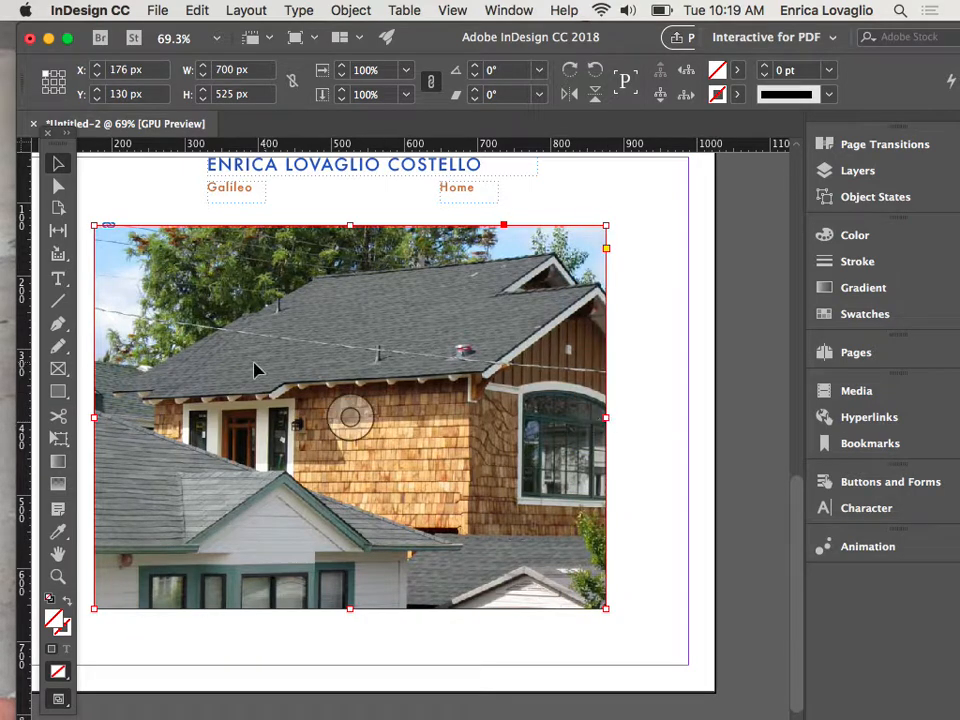
Shift the image inside the cropped frame 70 px to the left and deselect it.
click(58, 186)
click(360, 435)
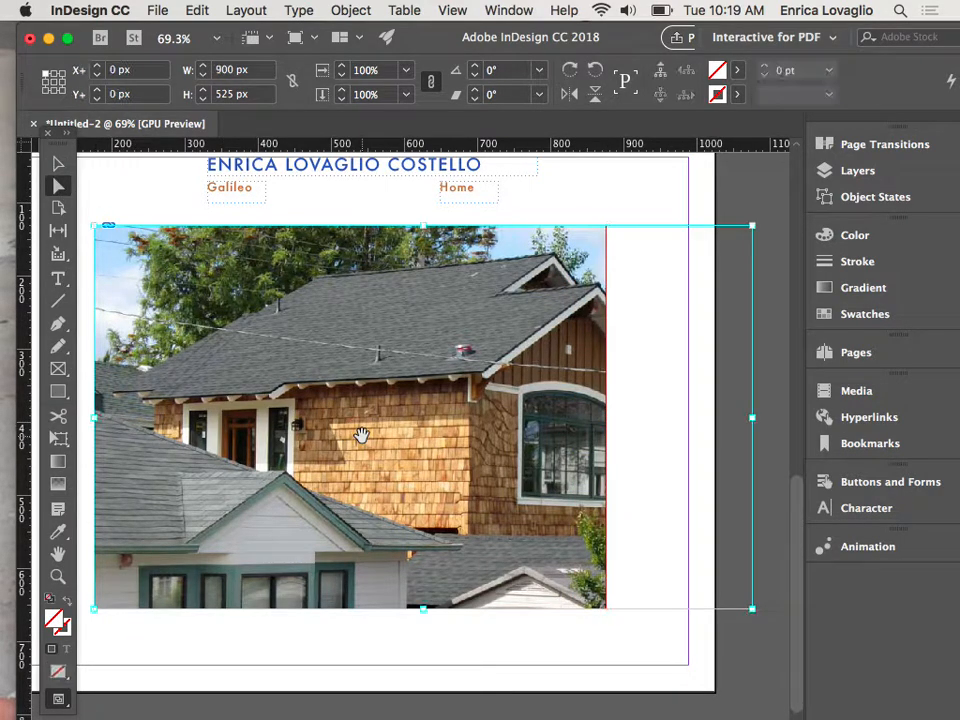
key(shift+Left)
key(shift+Left)
key(shift+Left)
key(shift+Left)
key(shift+Left)
key(shift+Left)
key(shift+Left)
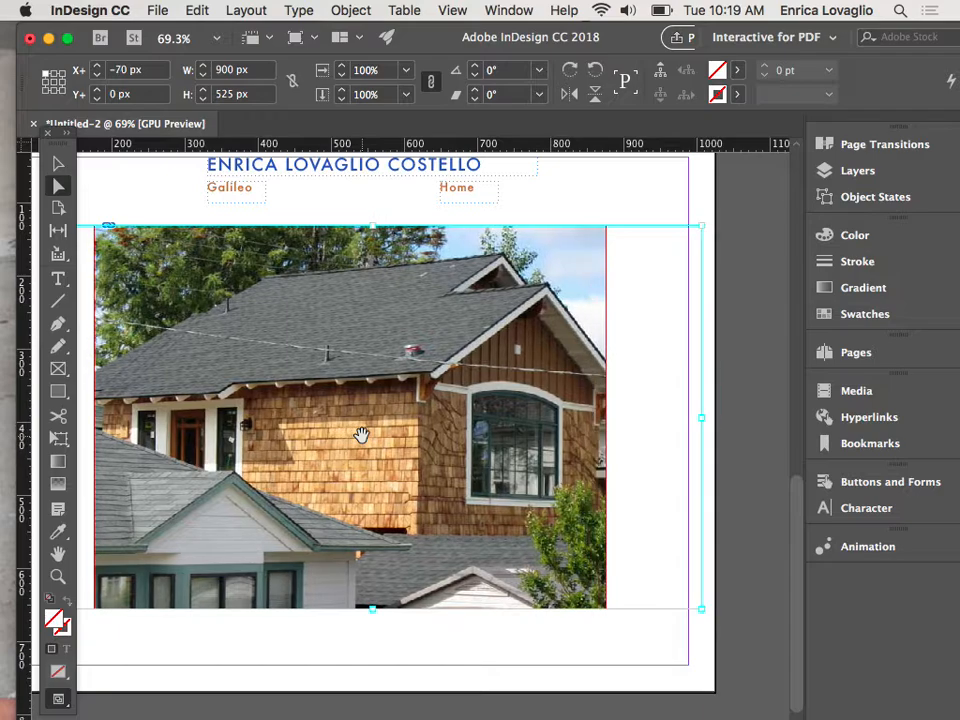
click(615, 205)
scroll(566, 306, left, 3)
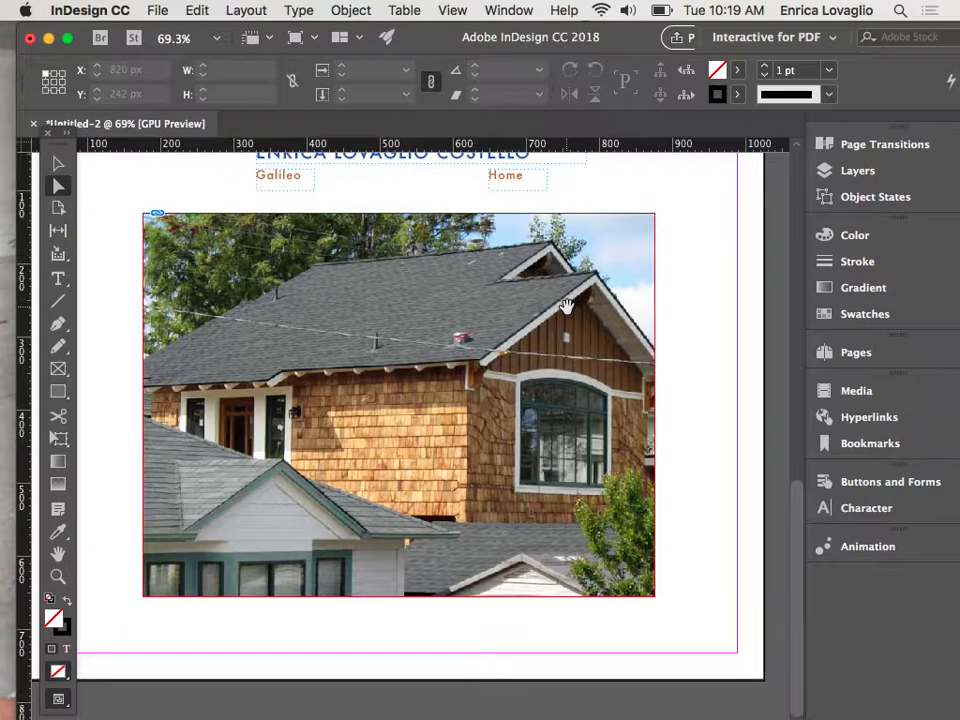
Select all the stacked house photos on page 2 and convert them into a multi-state object.
click(58, 163)
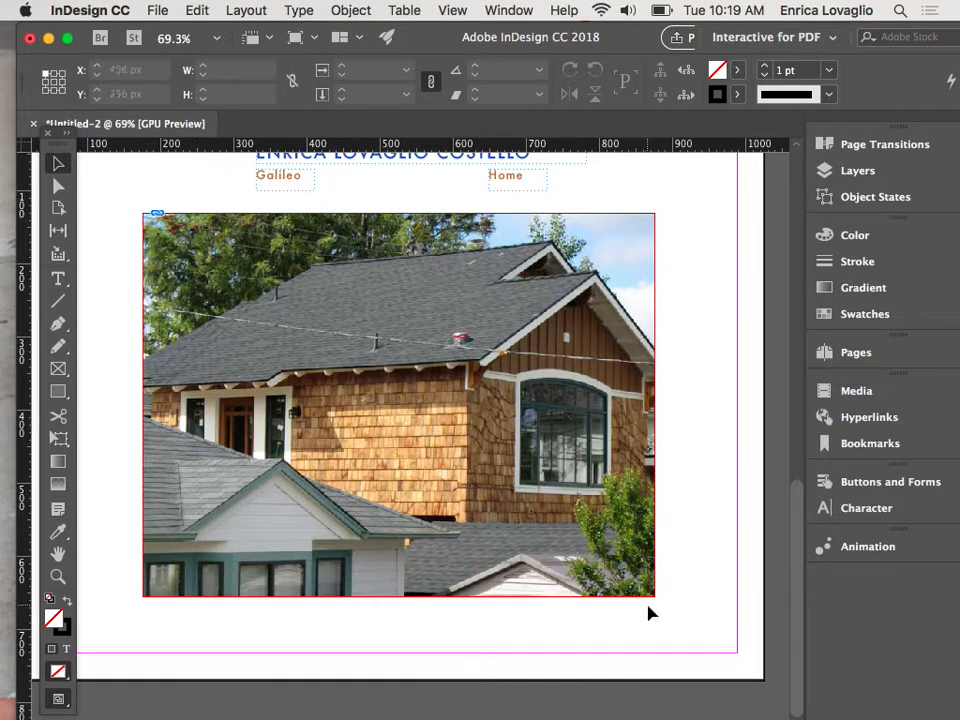
drag(661, 607, 110, 214)
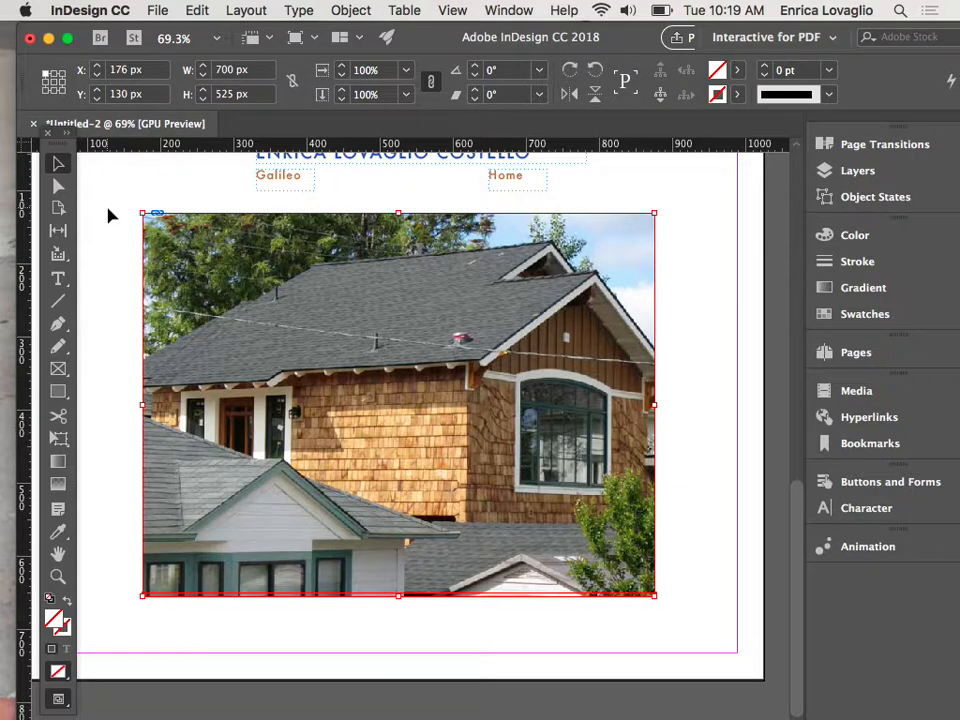
click(870, 199)
click(751, 450)
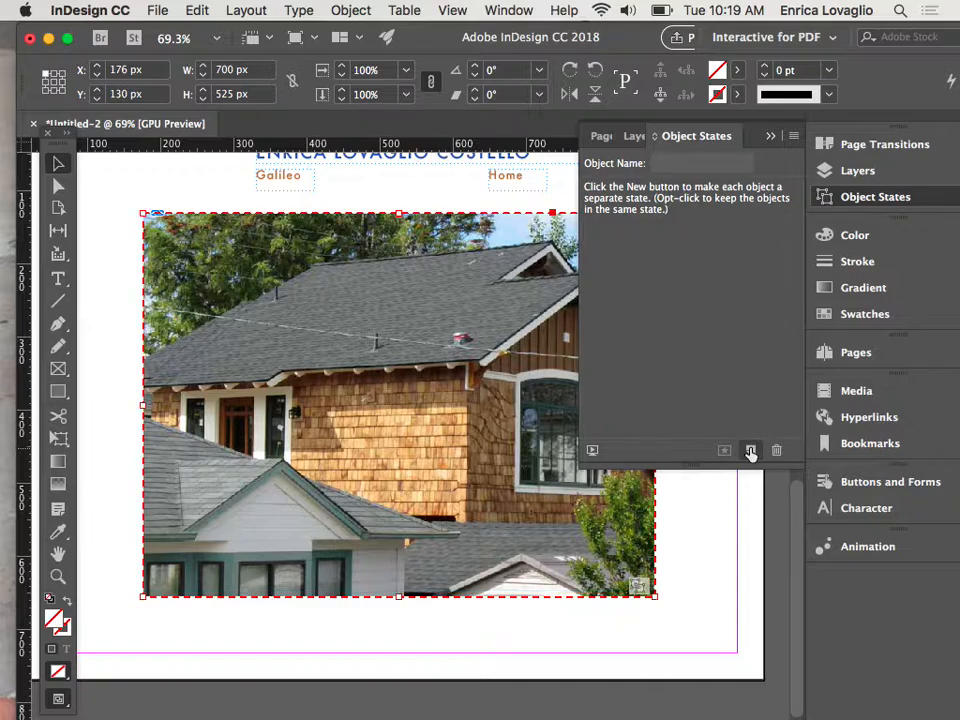
Name the house photos' multi-state object home_imgs.
click(688, 164)
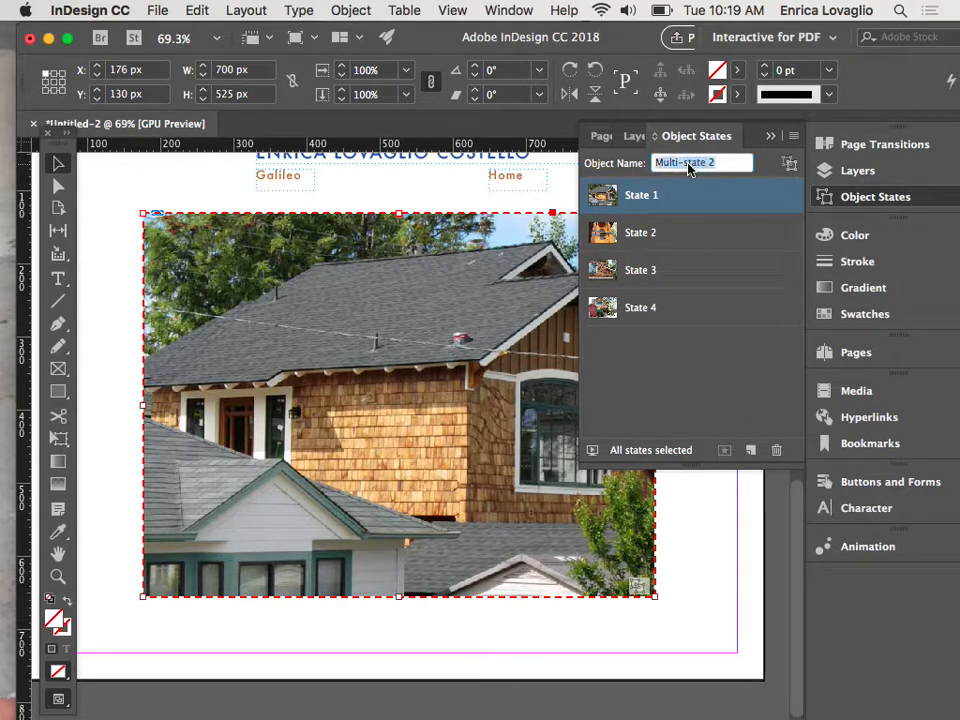
text(home_)
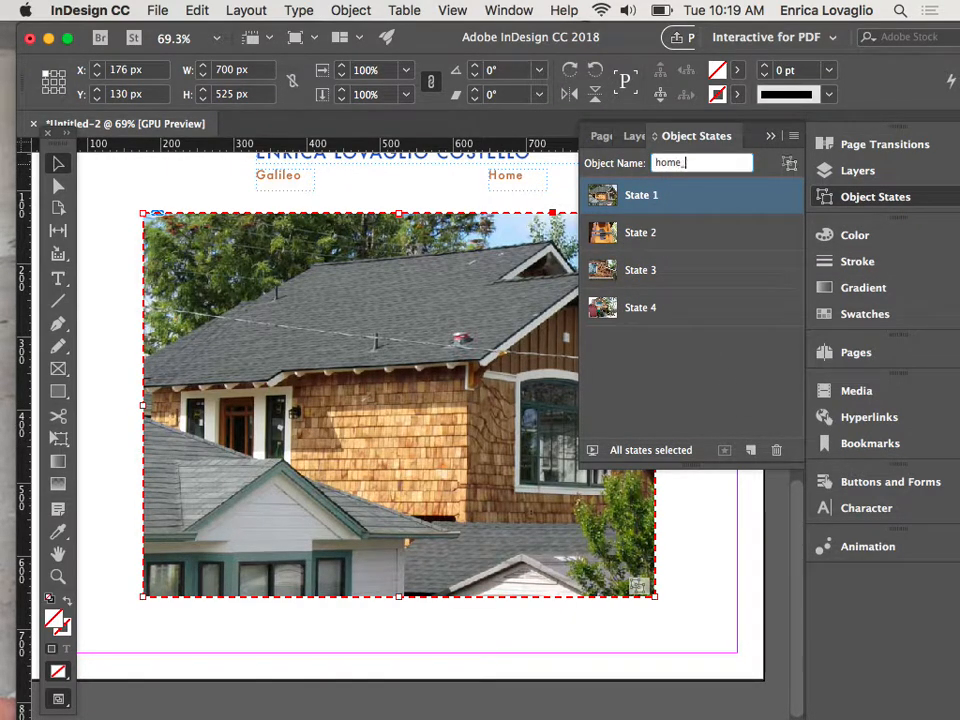
text(imgs)
key(Return)
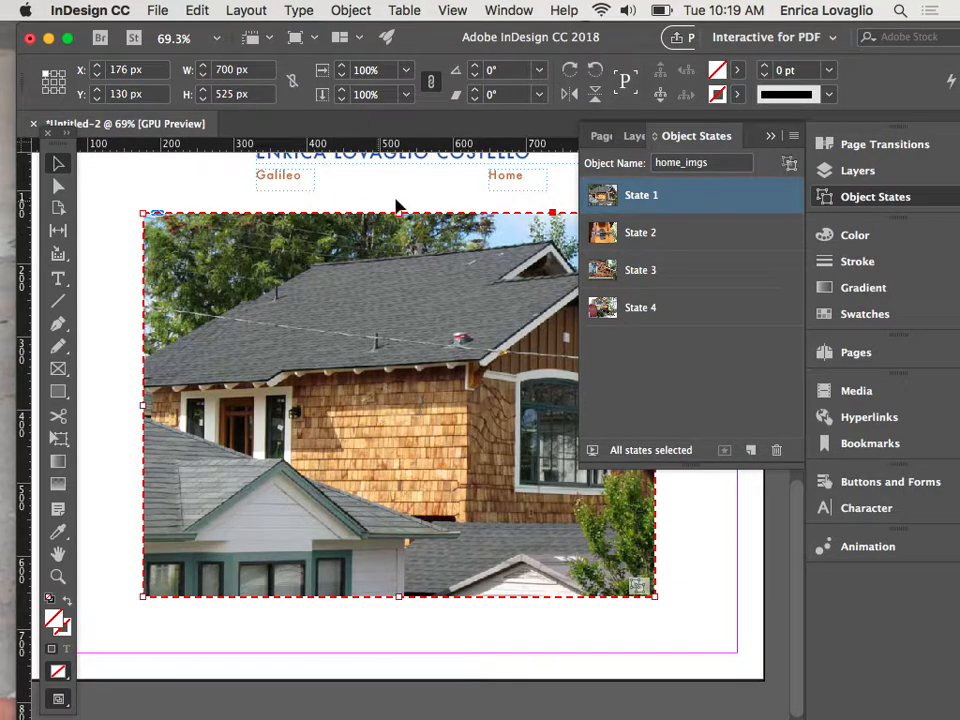
click(772, 135)
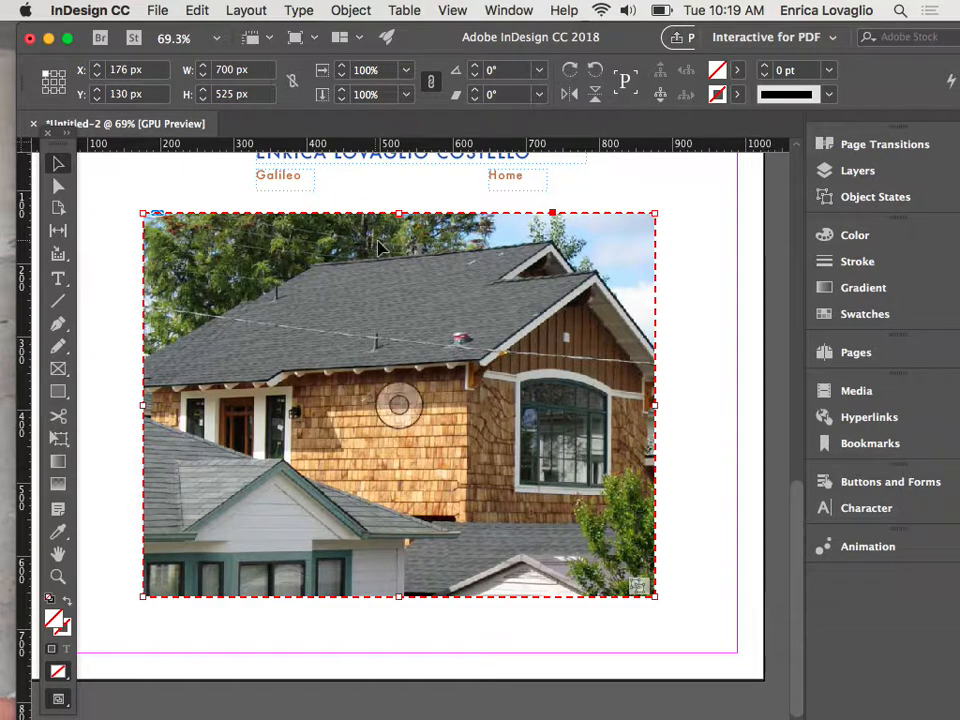
Review pages 1 and 2 and the Galileo and Home buttons on A-Master.
click(866, 350)
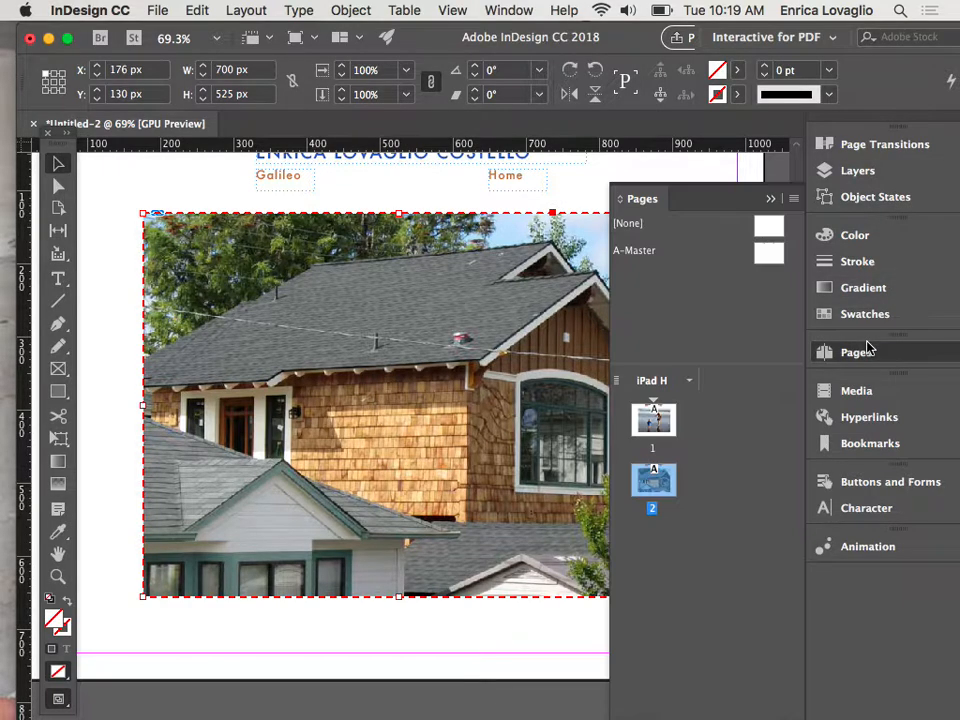
double_click(655, 416)
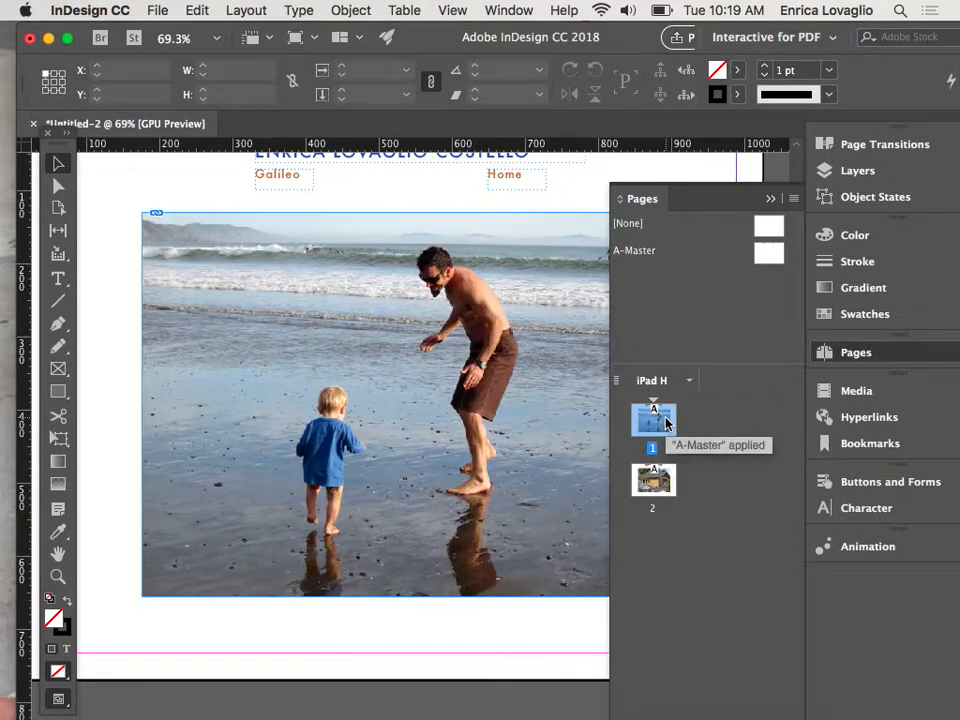
double_click(658, 488)
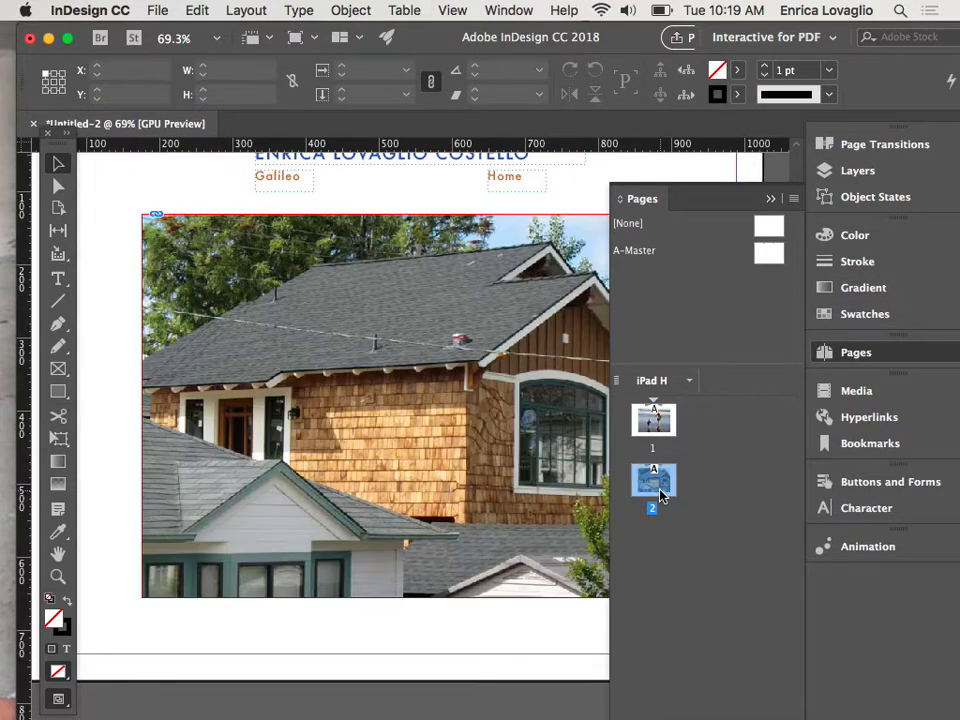
double_click(635, 251)
click(299, 236)
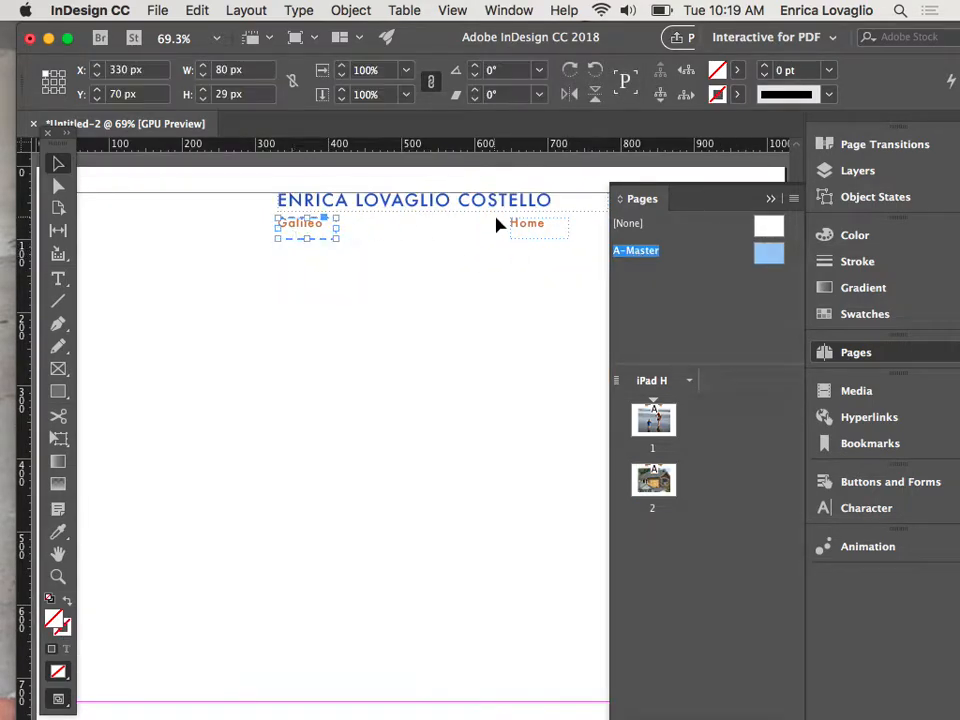
click(521, 230)
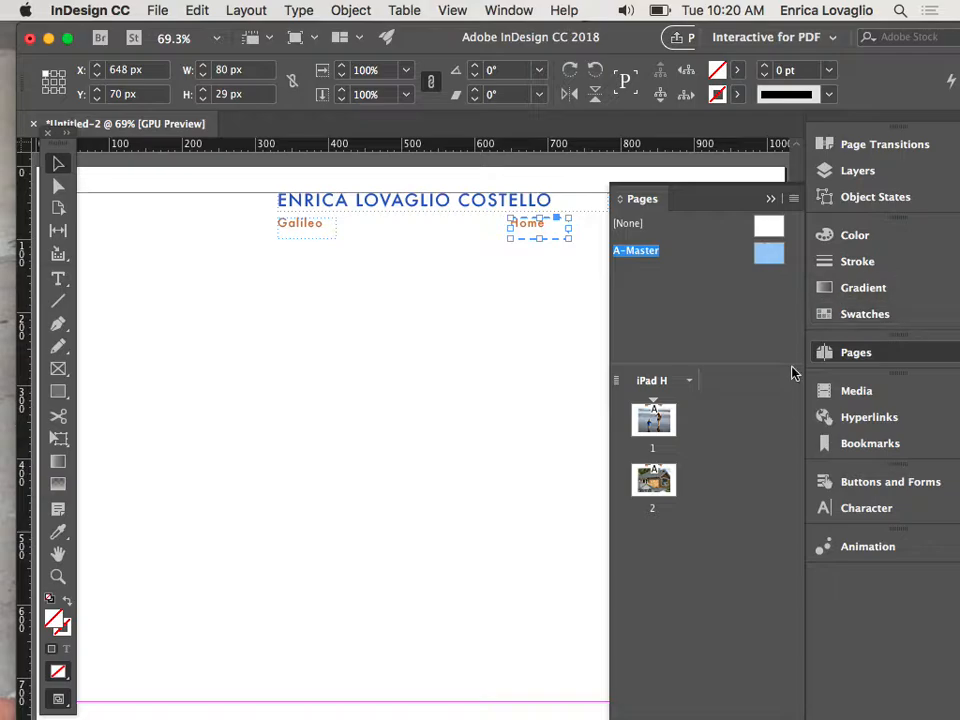
Draw a column of four equal rectangles beside the page 1 photo at X 36 px, Y 150 px, about 88 px wide and 326 px high overall.
double_click(653, 419)
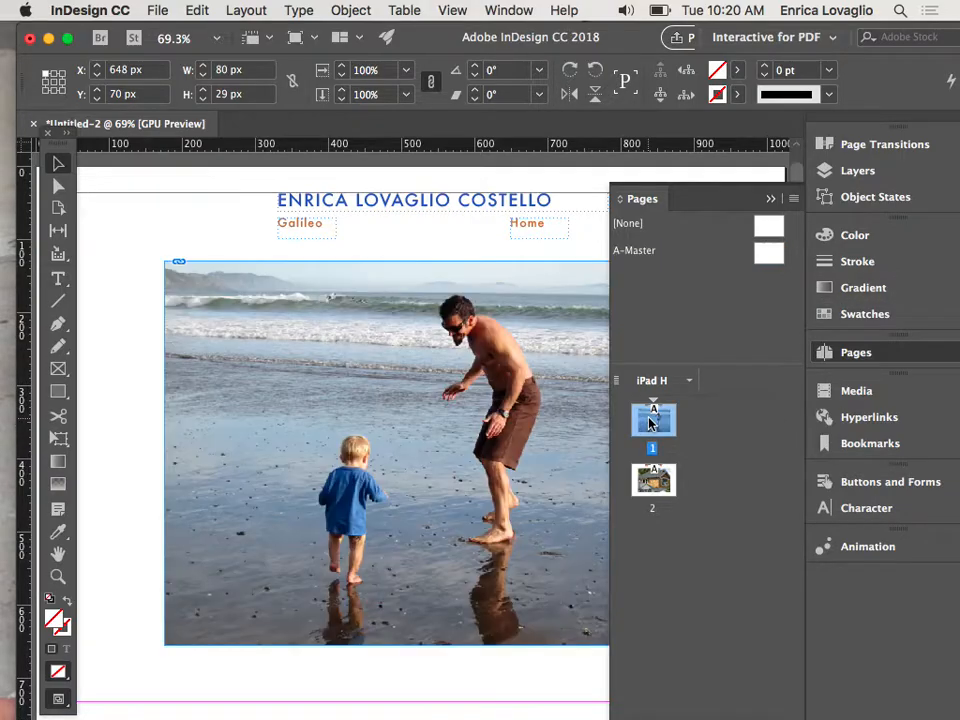
key(super+minus)
key(super+minus)
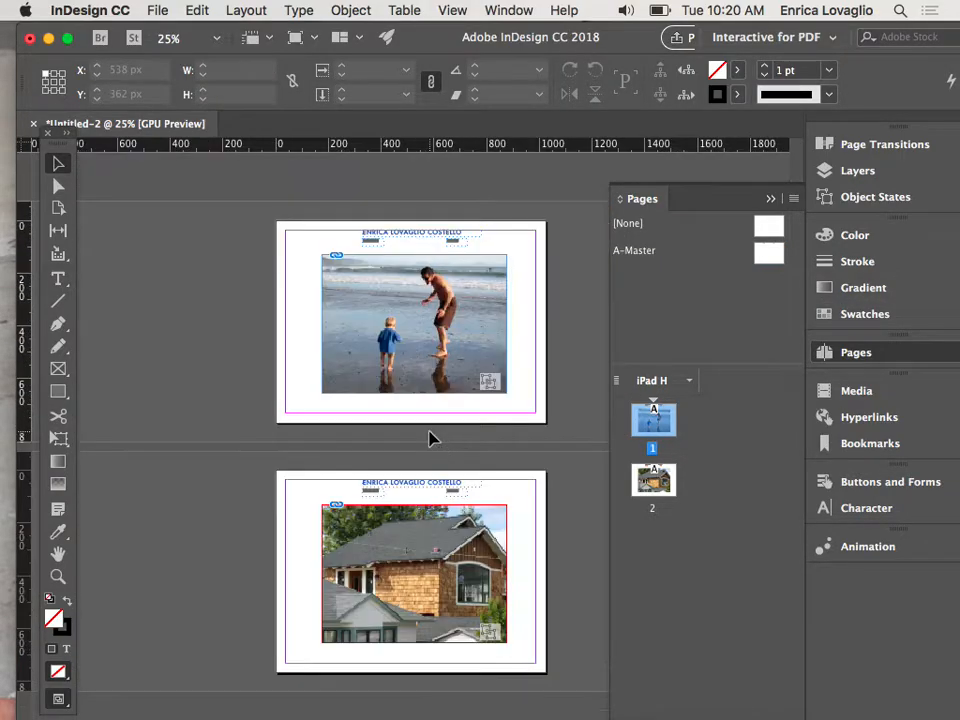
click(772, 200)
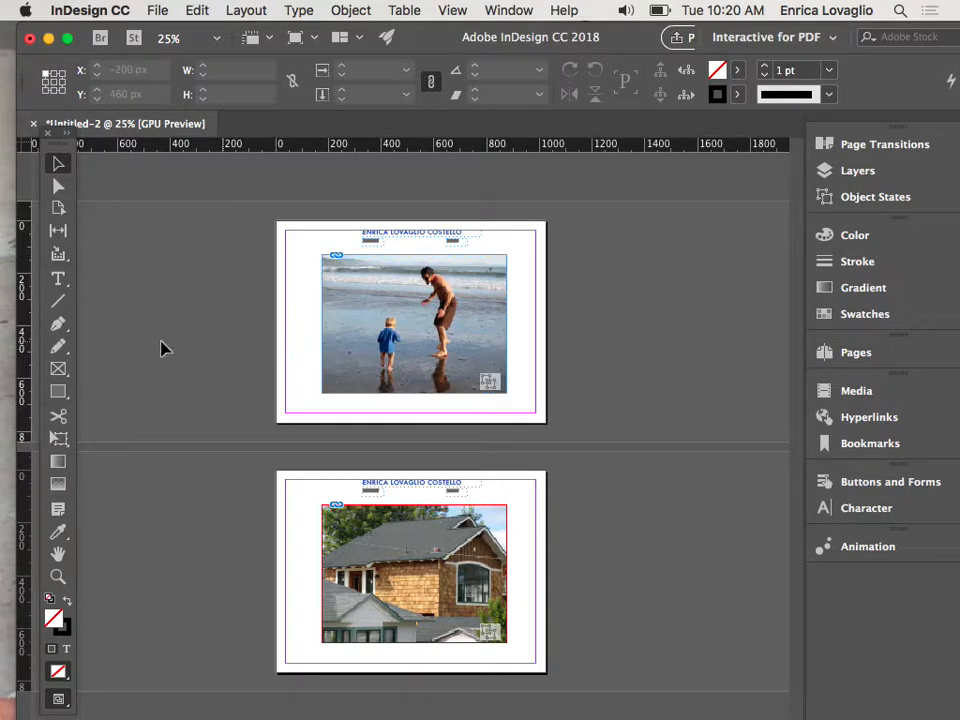
click(57, 393)
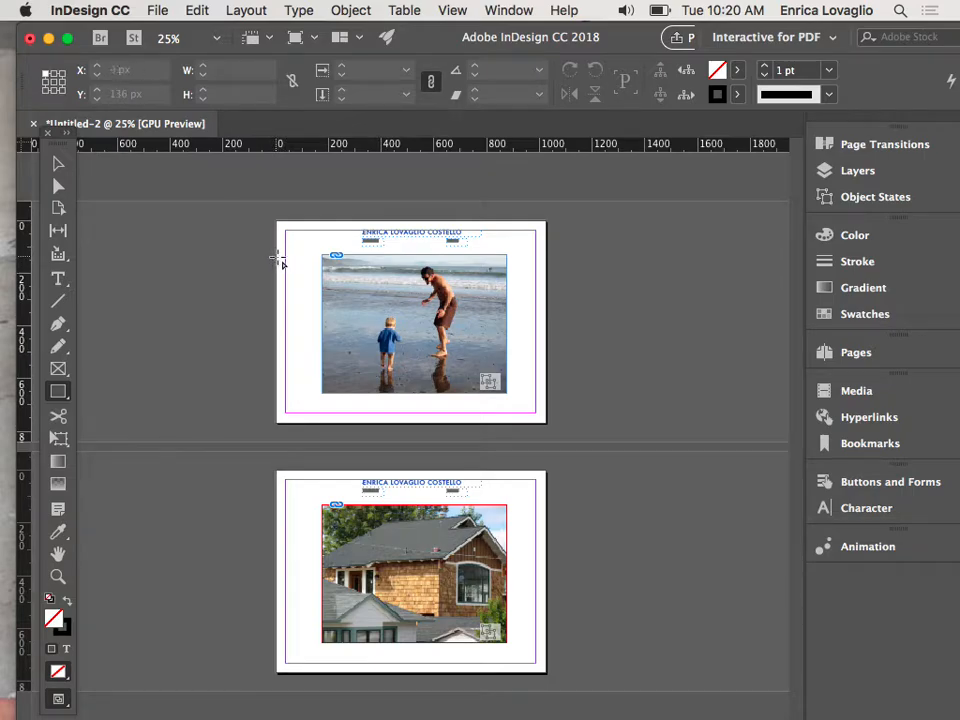
drag(286, 261, 313, 330)
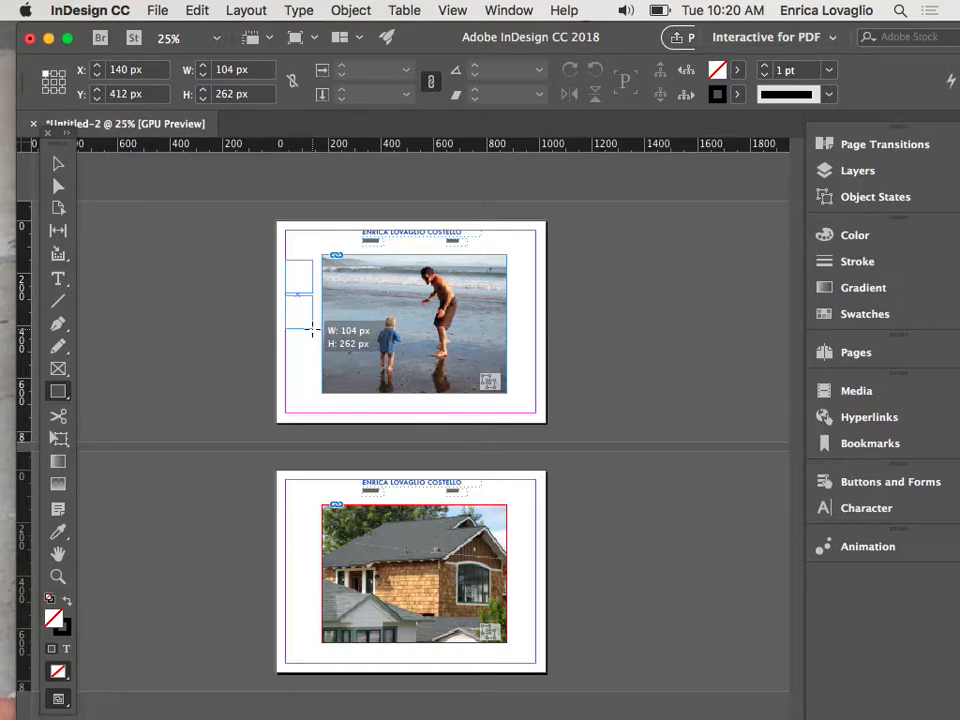
key(Up)
key(Up)
drag(312, 330, 310, 347)
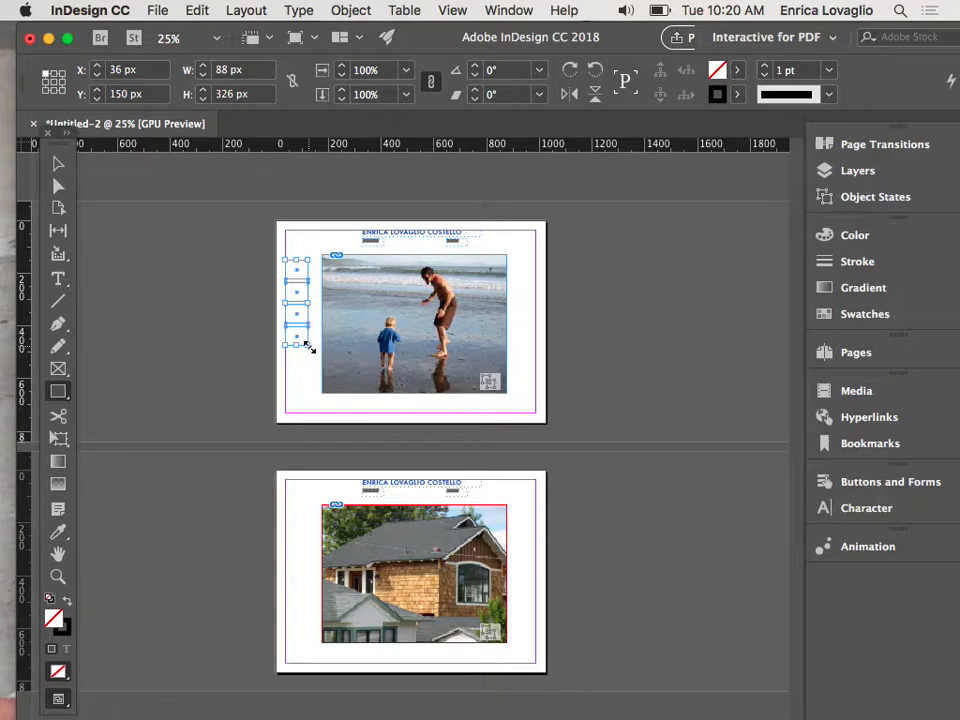
Set the content type of the four rectangles to Graphic and deselect them.
key(super+equal)
key(super+equal)
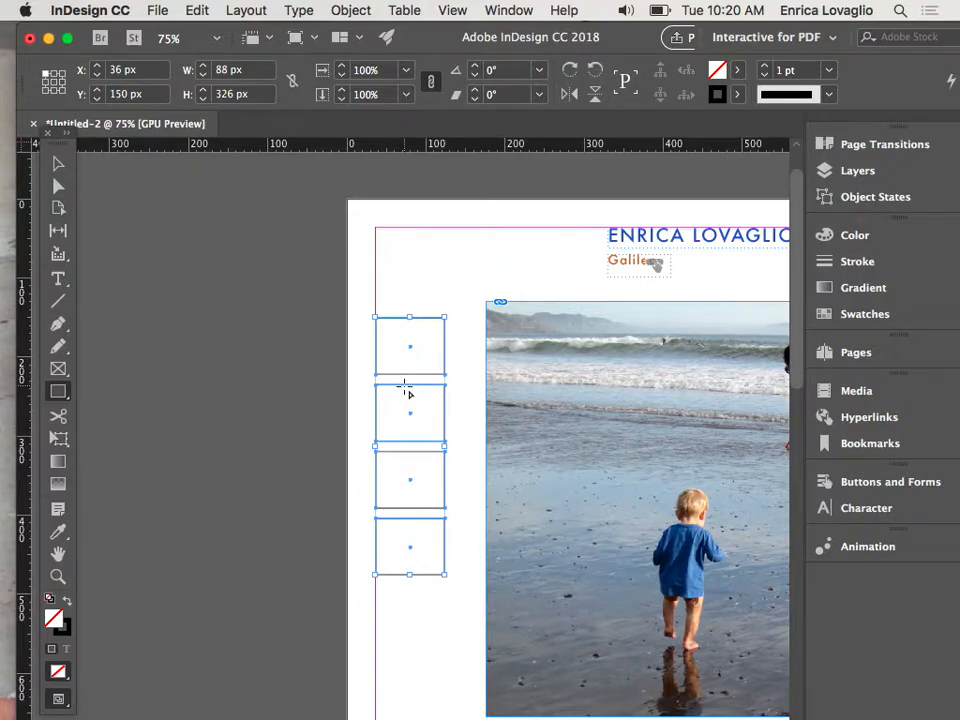
click(58, 163)
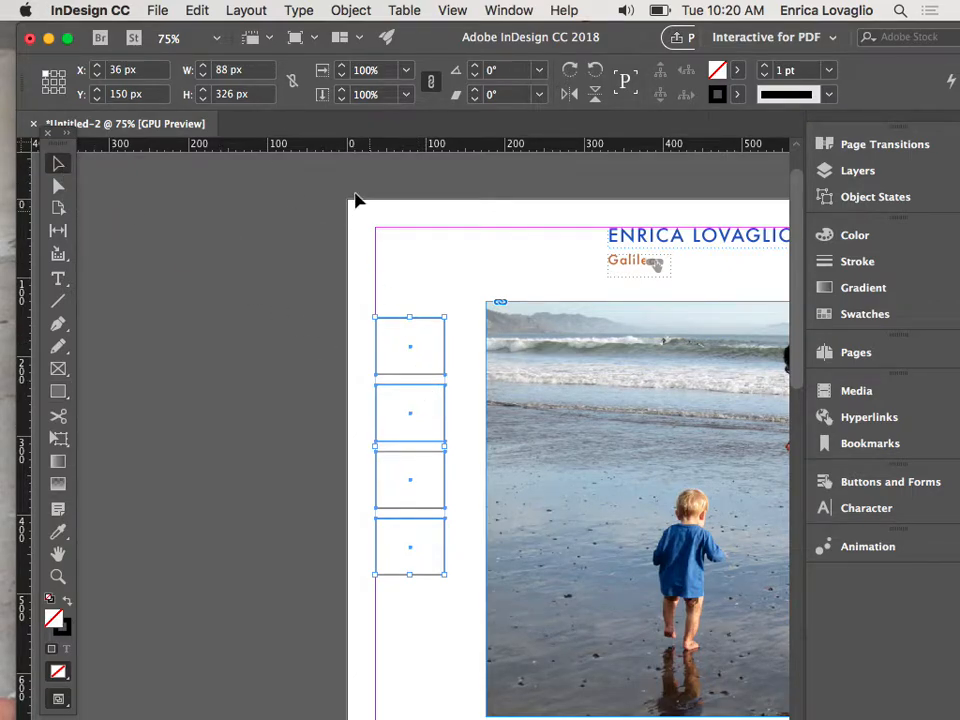
click(351, 10)
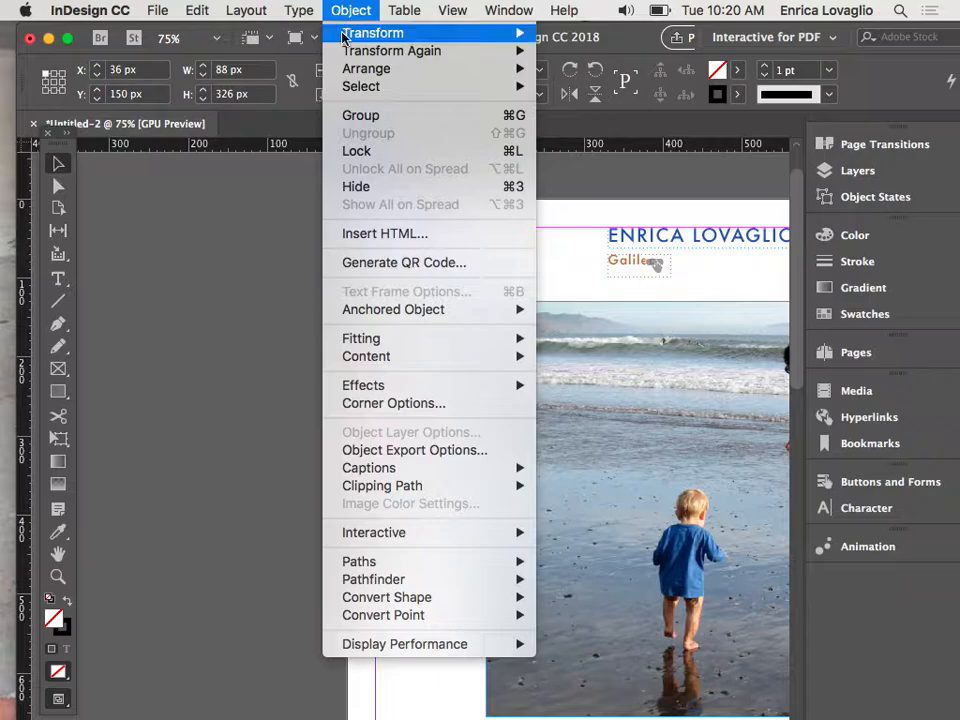
mouse_move(450, 356)
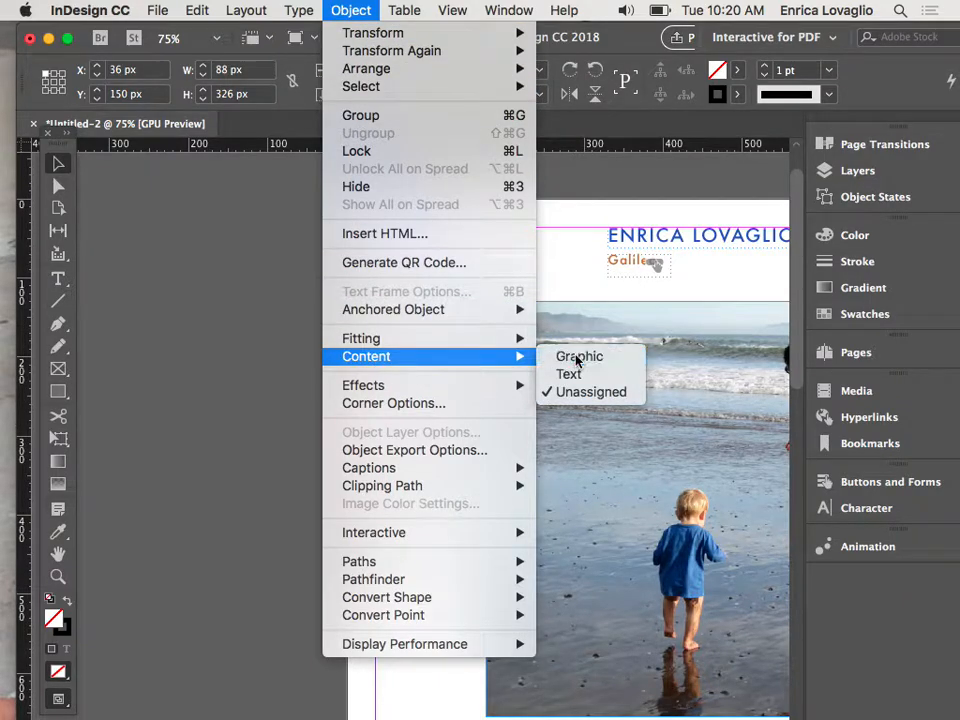
click(578, 357)
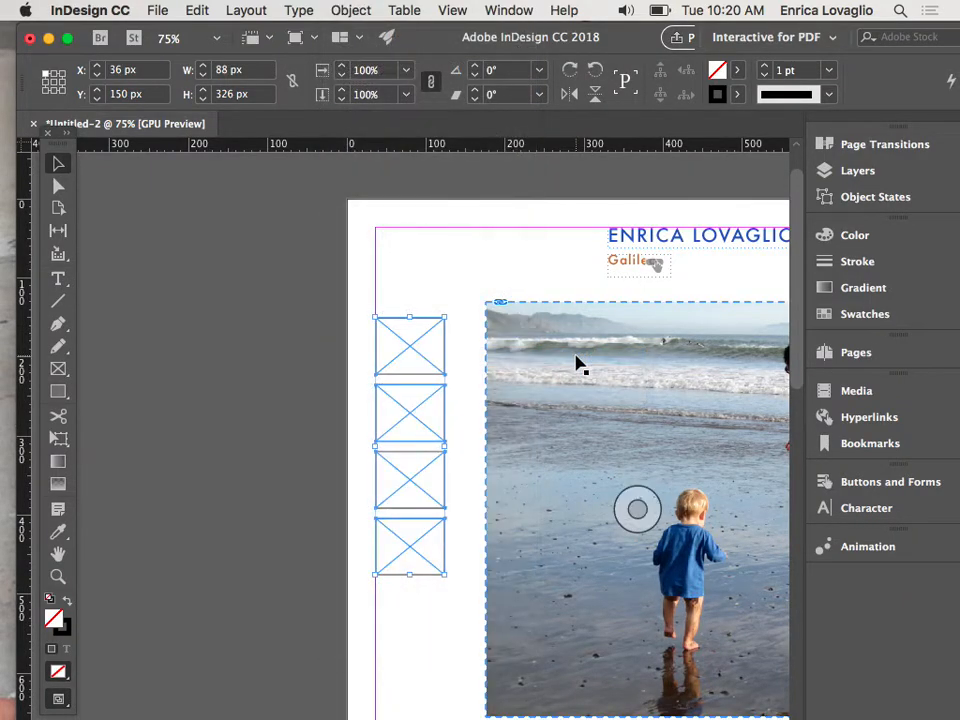
click(435, 278)
click(409, 356)
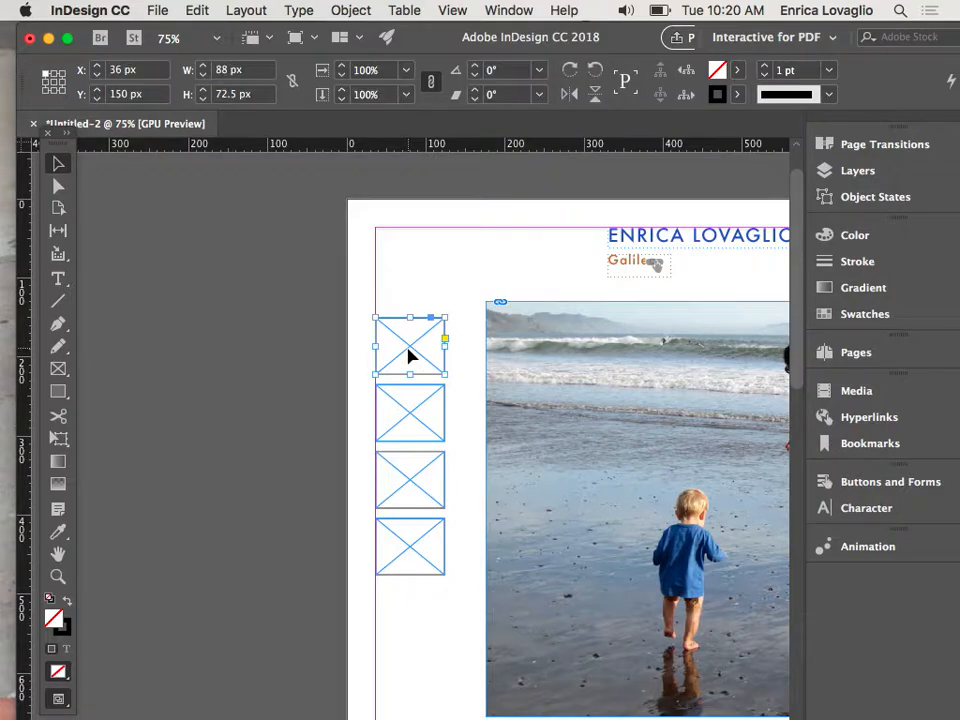
key(super+d)
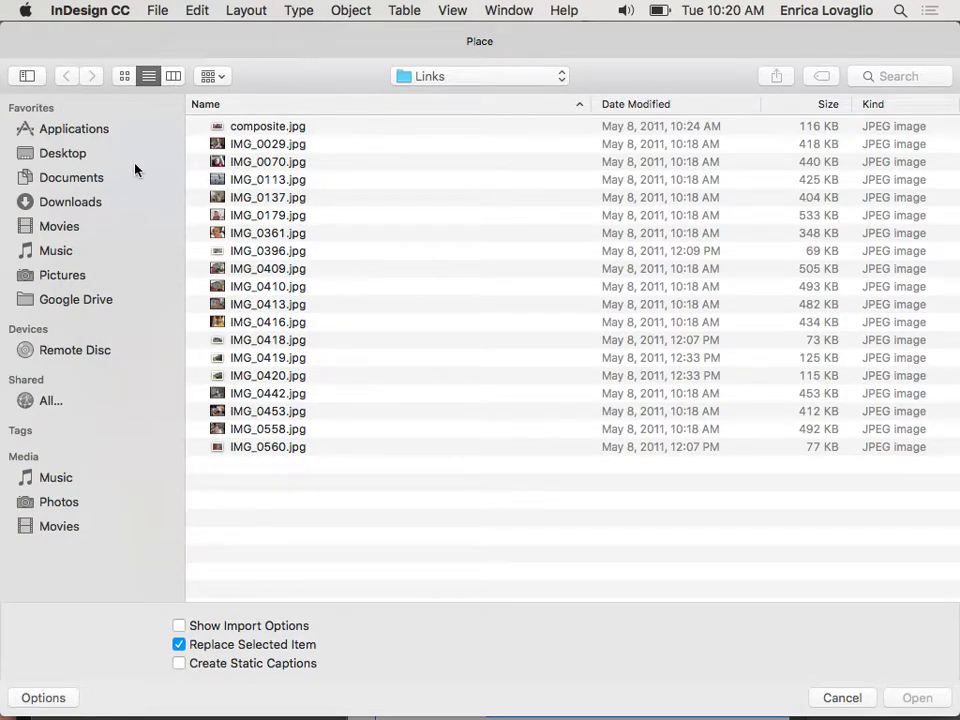
click(842, 698)
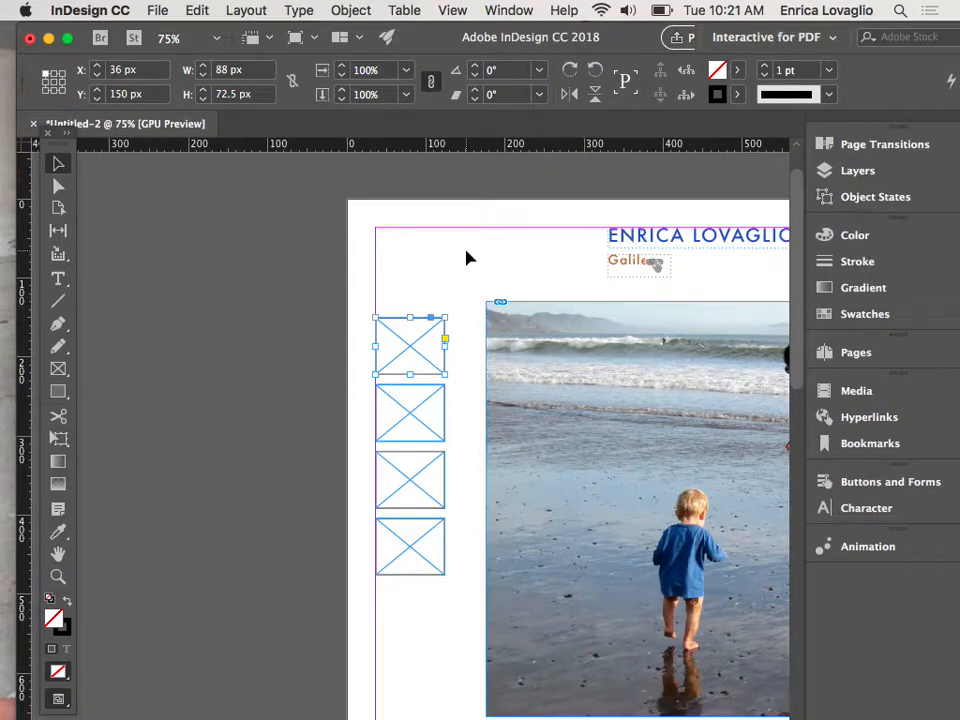
Review states 2, 3 and 4 of the galileo_imgs multi-state object on page 1.
scroll(466, 258, right, 10)
scroll(466, 258, down, 2)
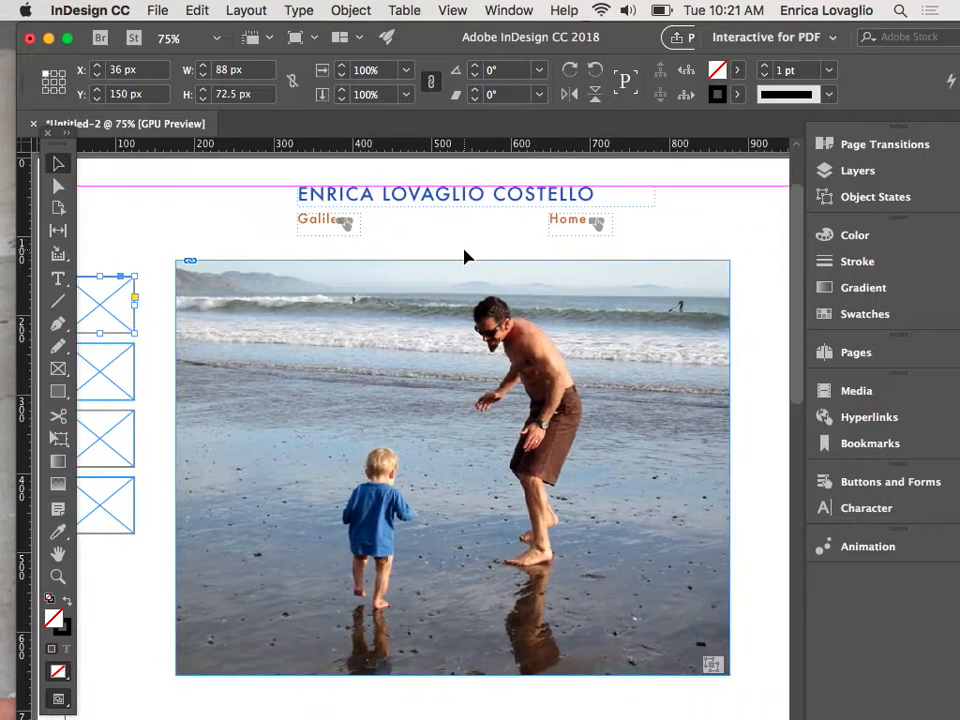
scroll(466, 258, left, 2)
scroll(466, 258, up, 1)
click(692, 347)
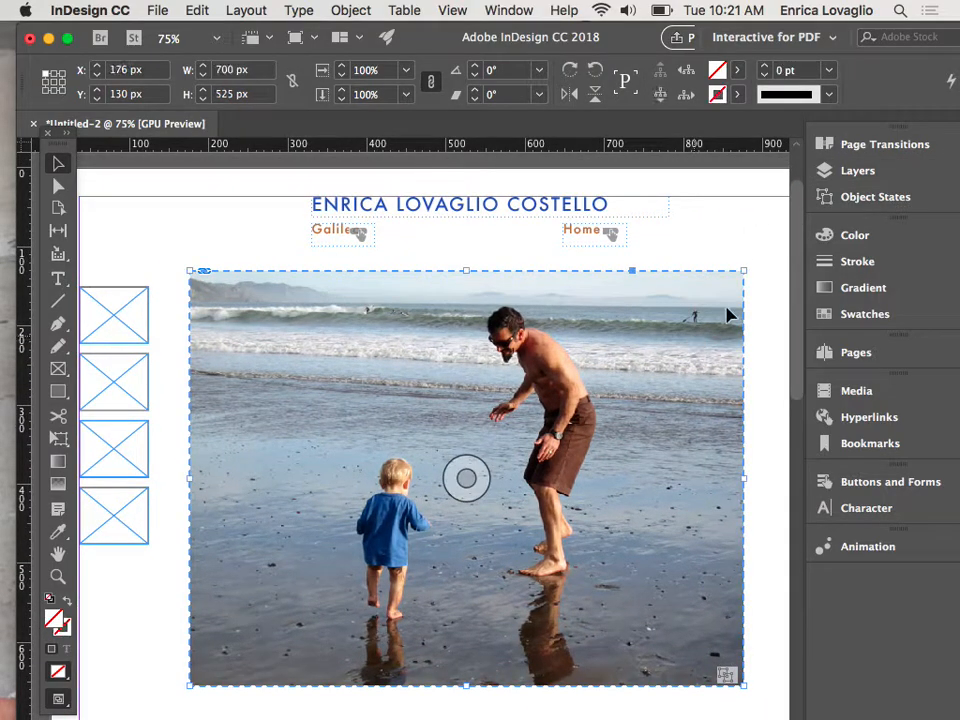
click(832, 199)
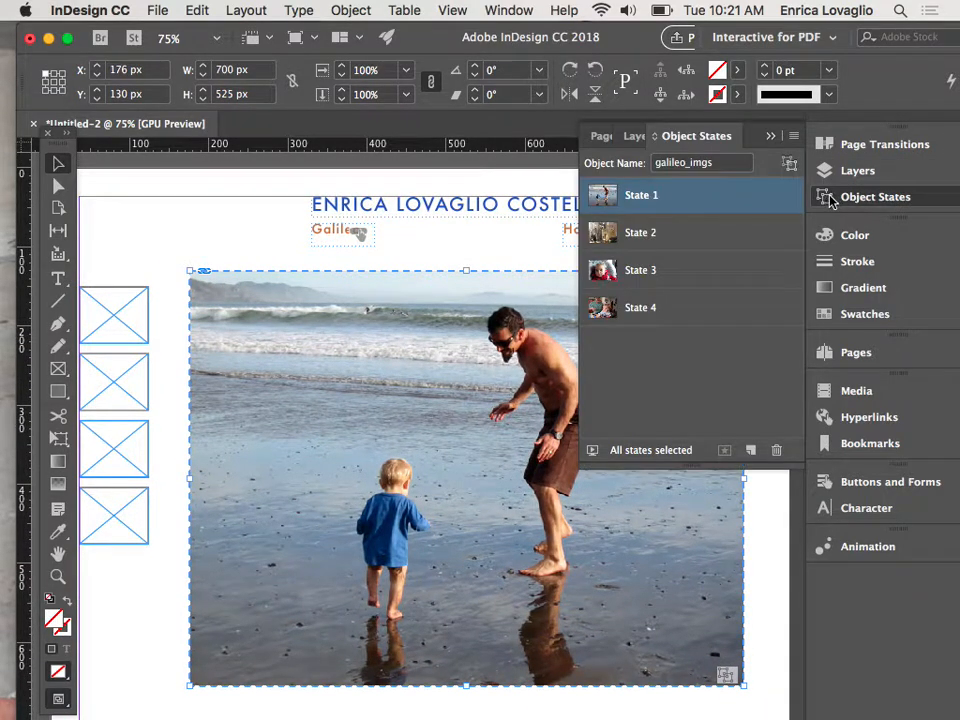
click(639, 241)
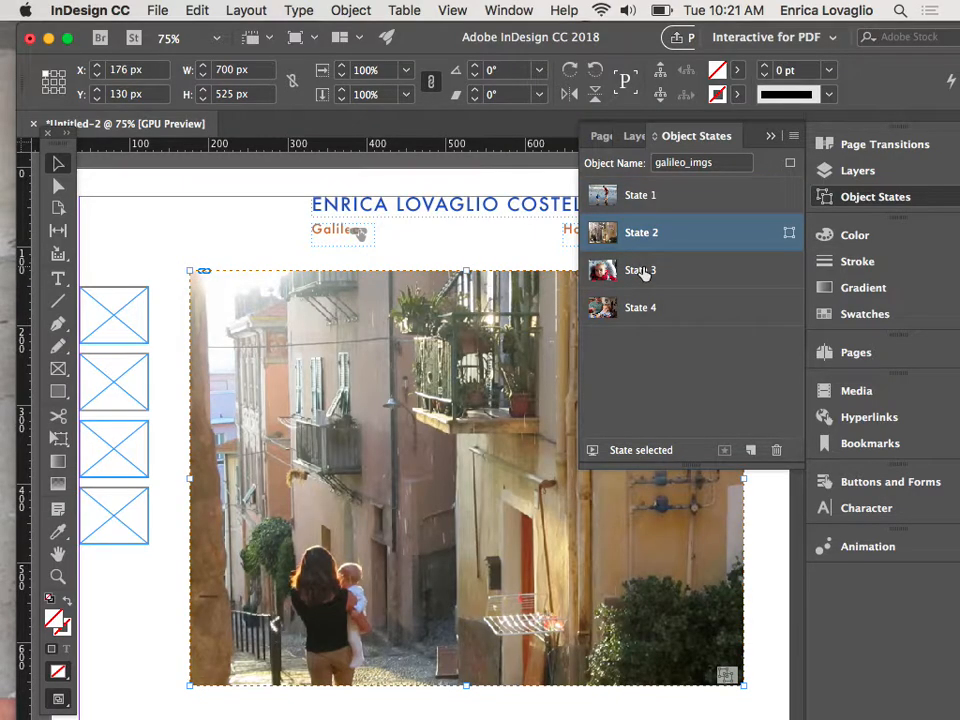
click(644, 273)
click(643, 309)
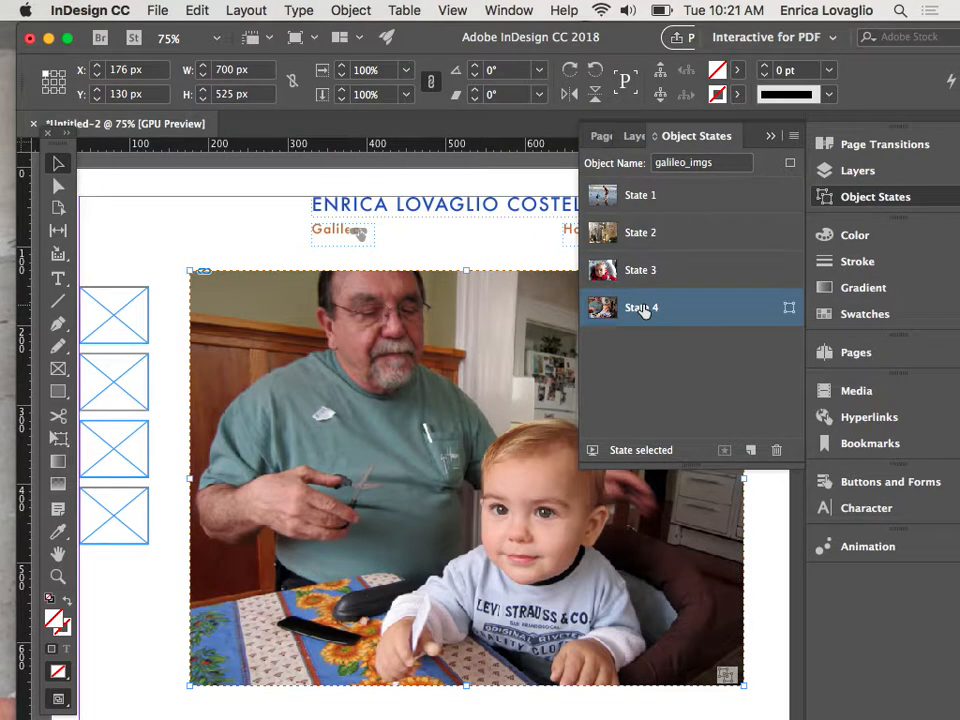
click(771, 139)
Place IMG_0113.jpg in the first frame of the column and IMG_0137.jpg in the second.
click(113, 322)
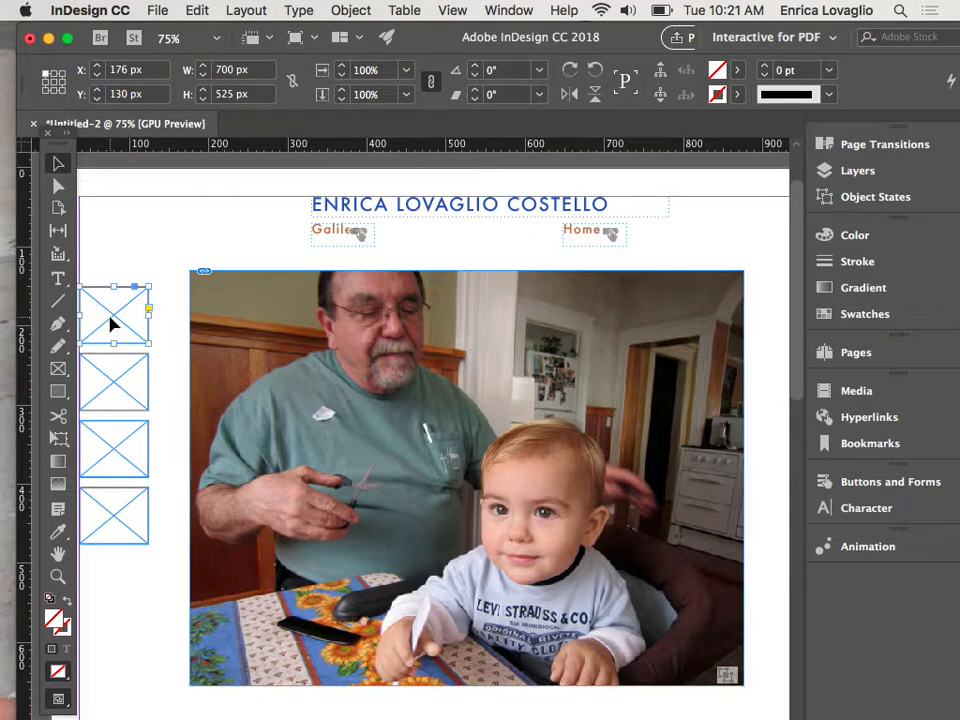
key(super+d)
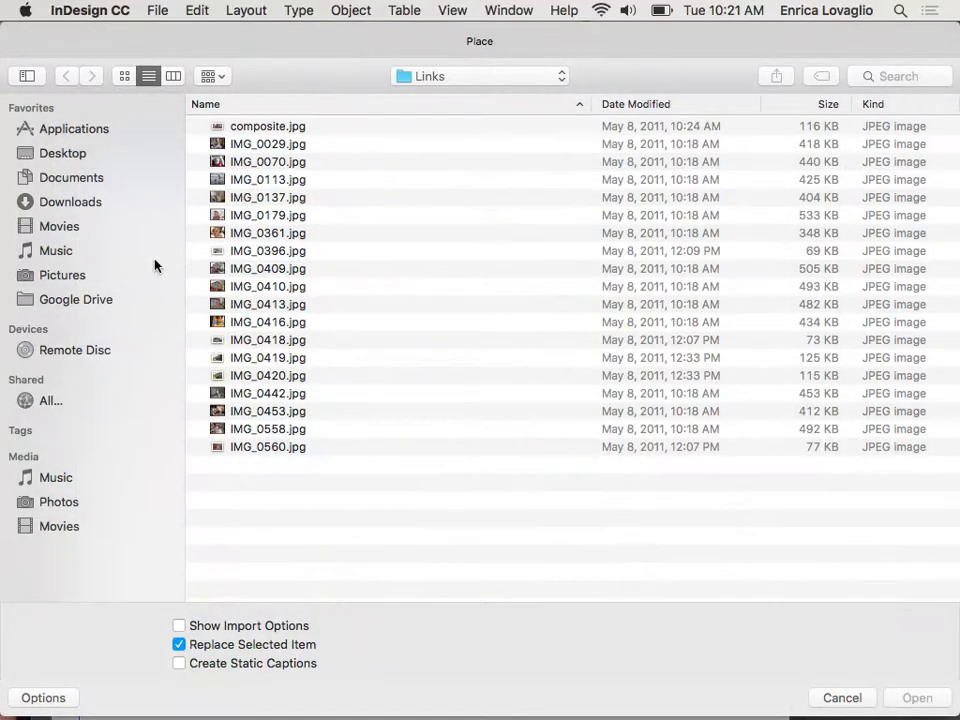
click(268, 182)
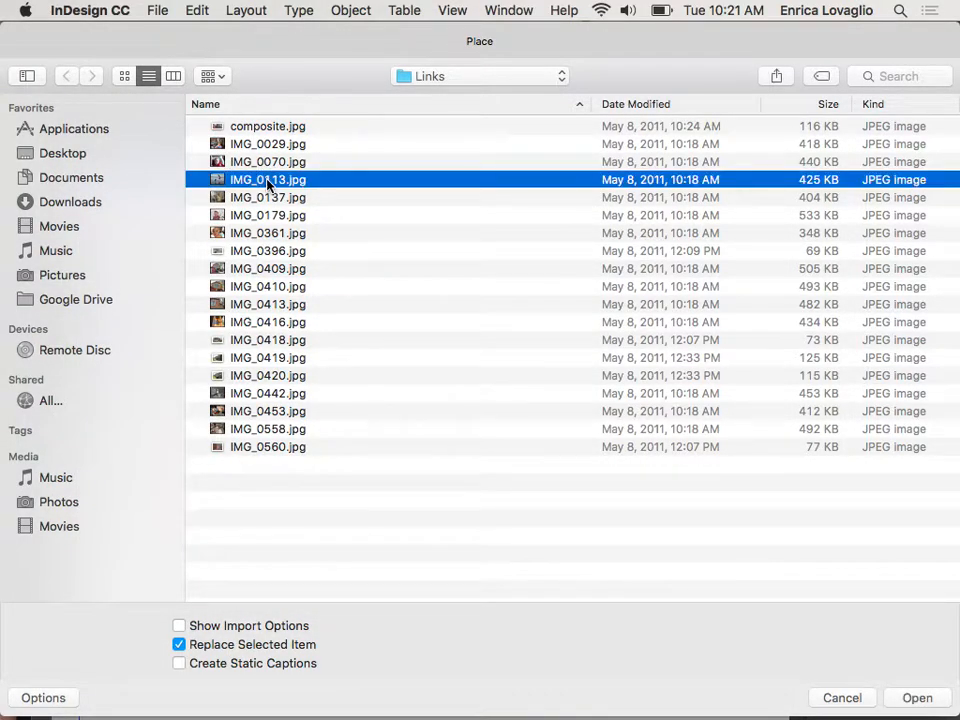
click(926, 694)
click(115, 393)
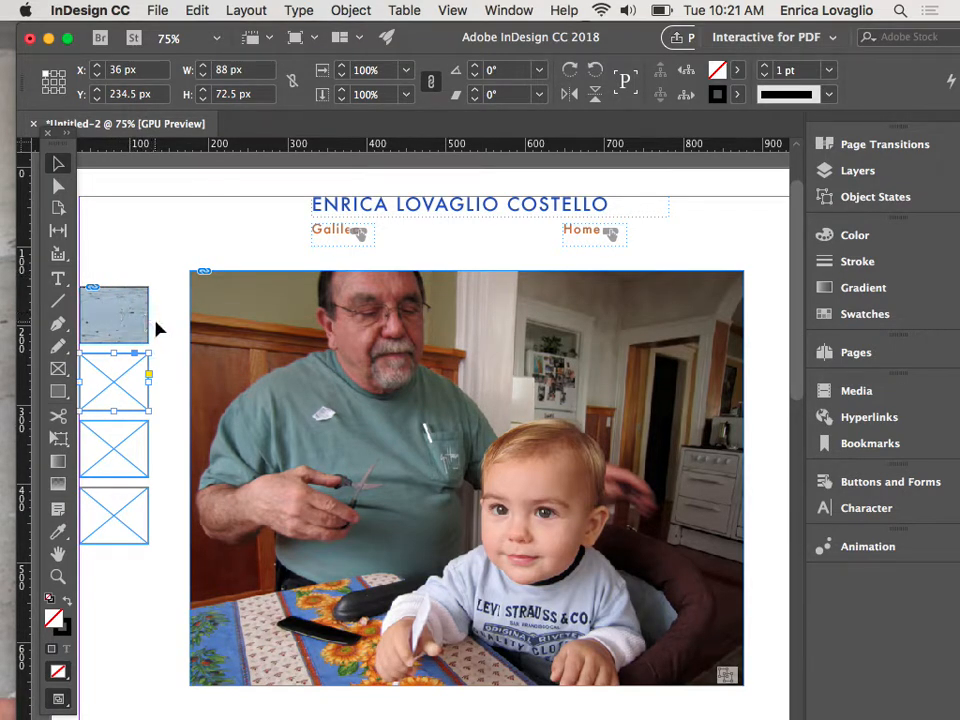
key(super+d)
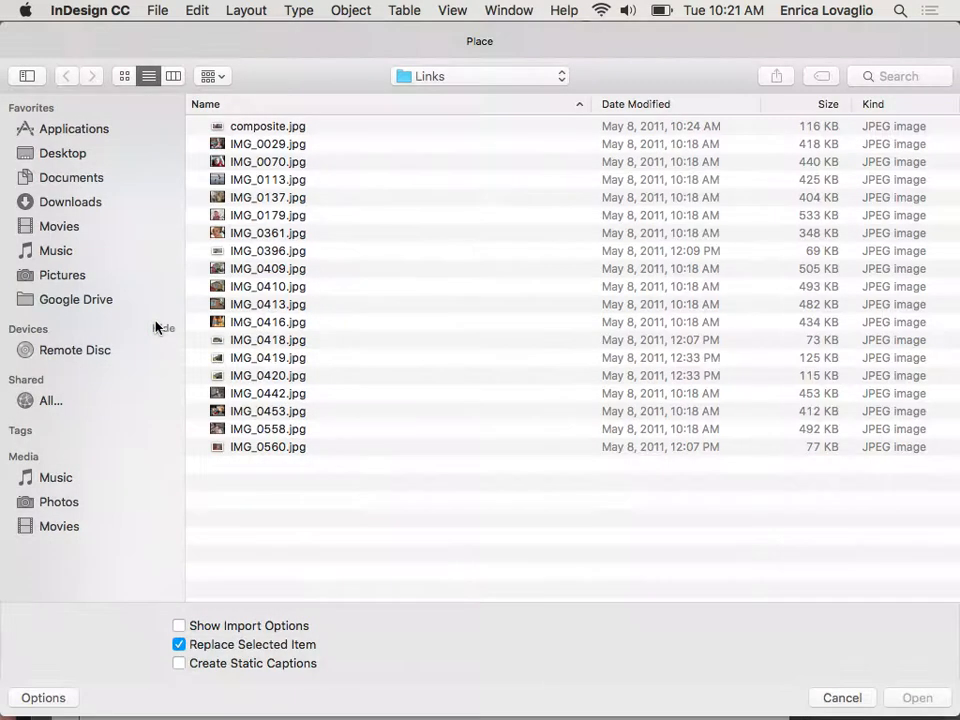
click(255, 200)
click(920, 700)
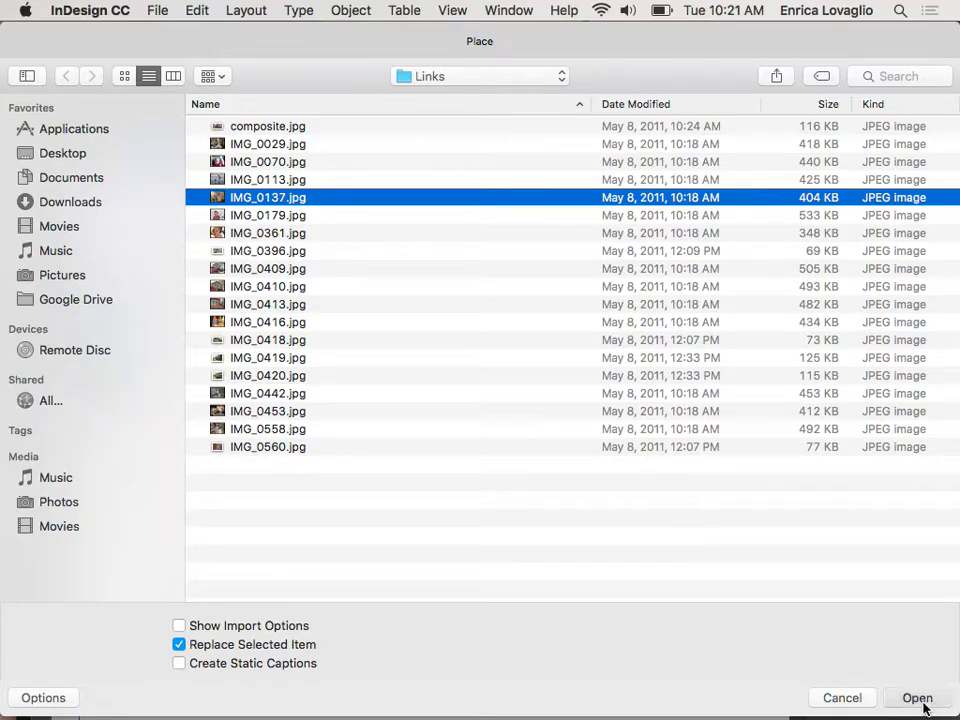
Place IMG_0029.jpg in the third frame of the column and IMG_0070.jpg in the fourth.
click(99, 472)
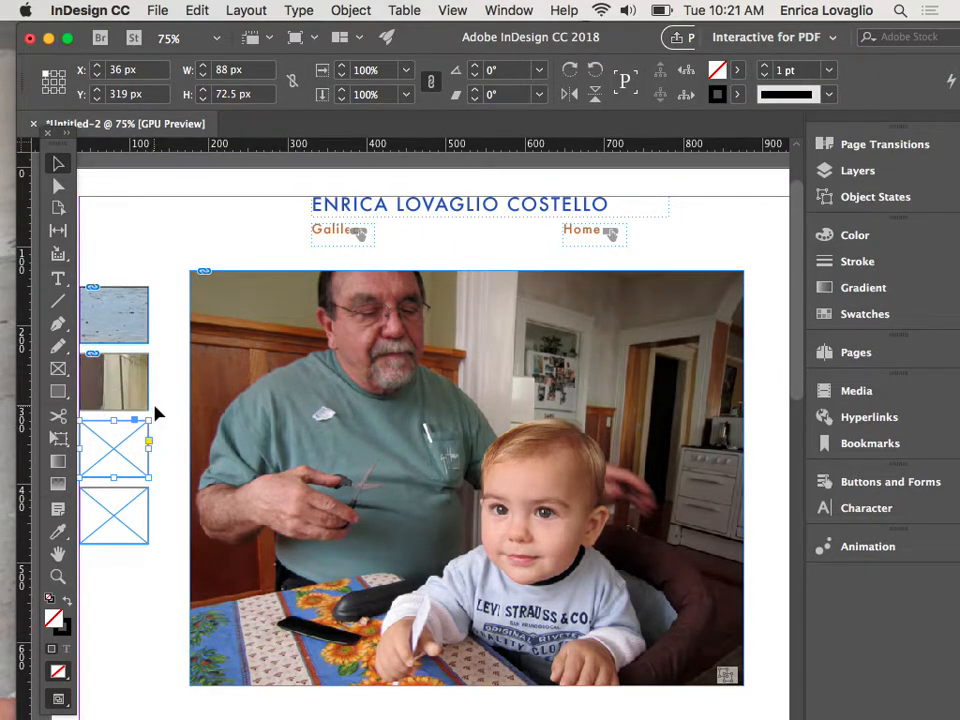
key(super+d)
click(256, 145)
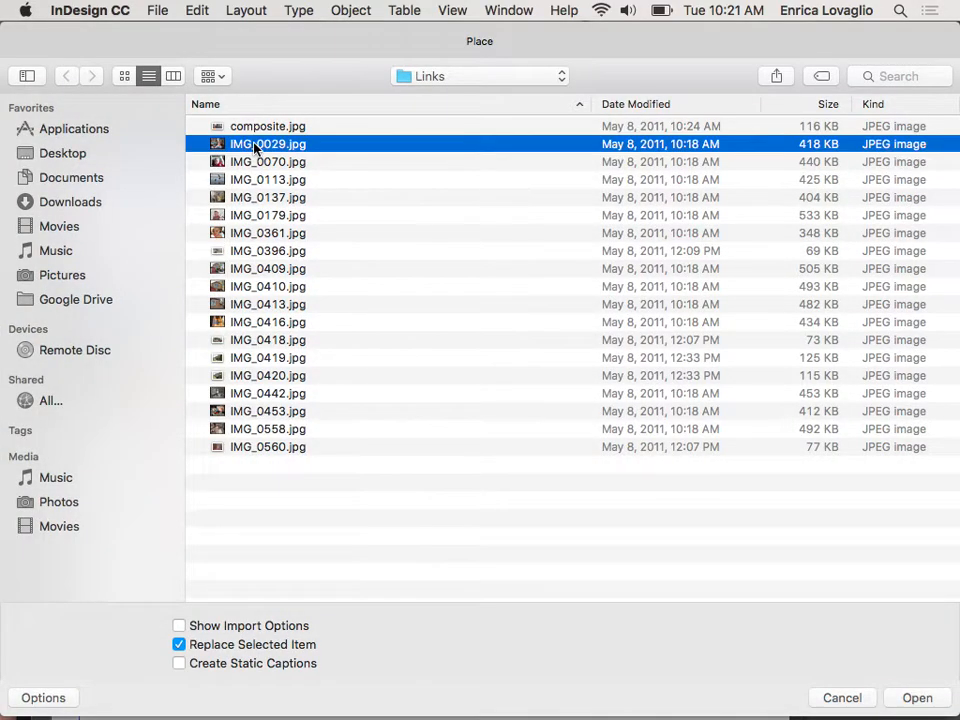
click(905, 697)
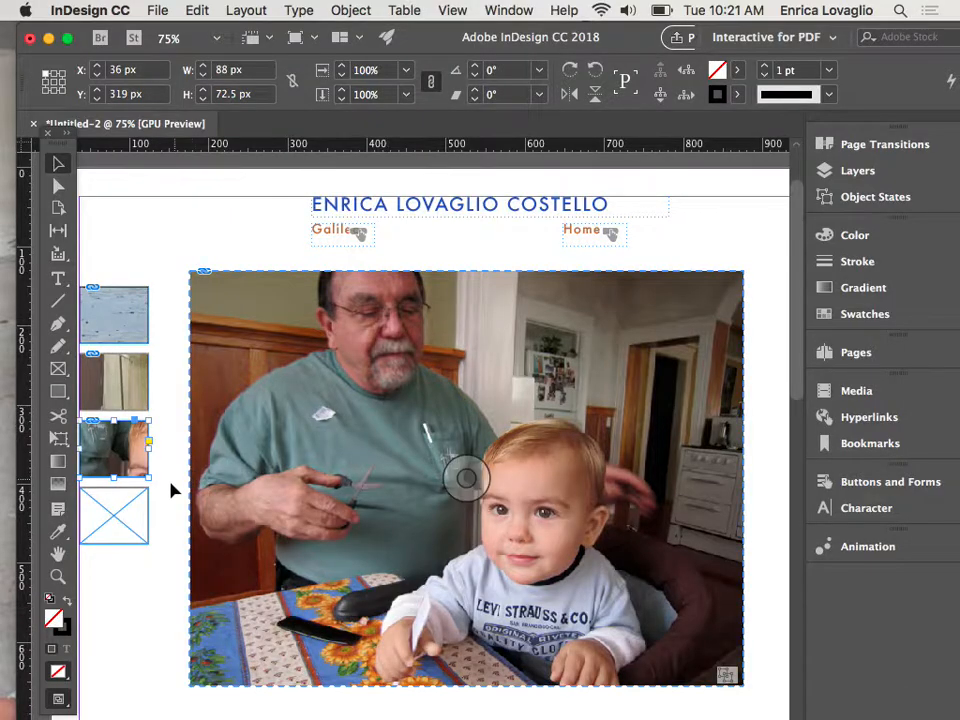
click(148, 526)
key(super+d)
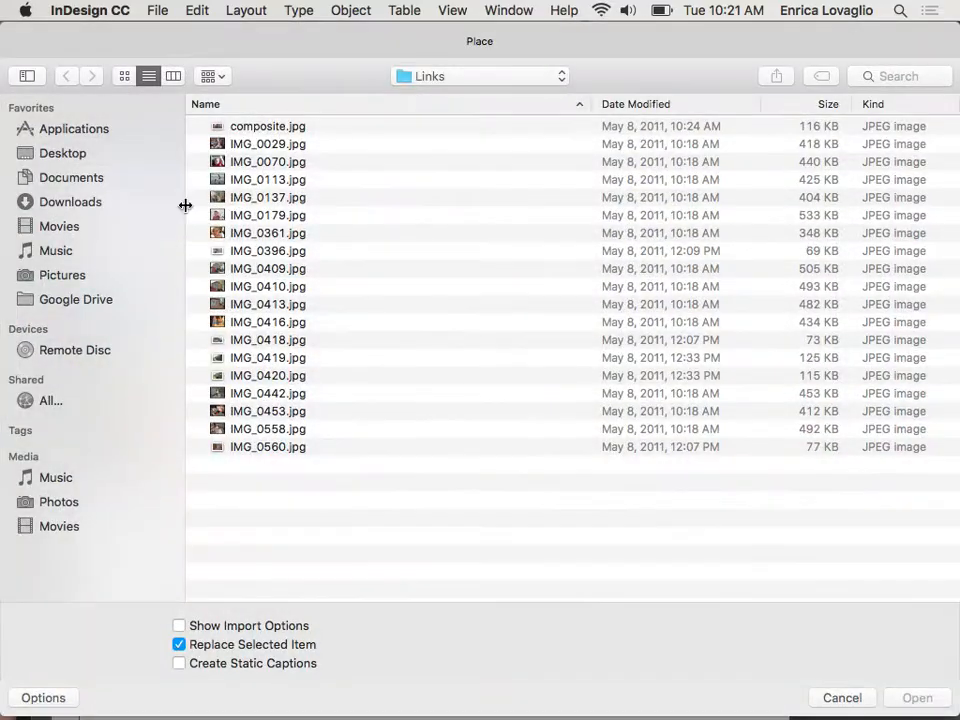
click(250, 162)
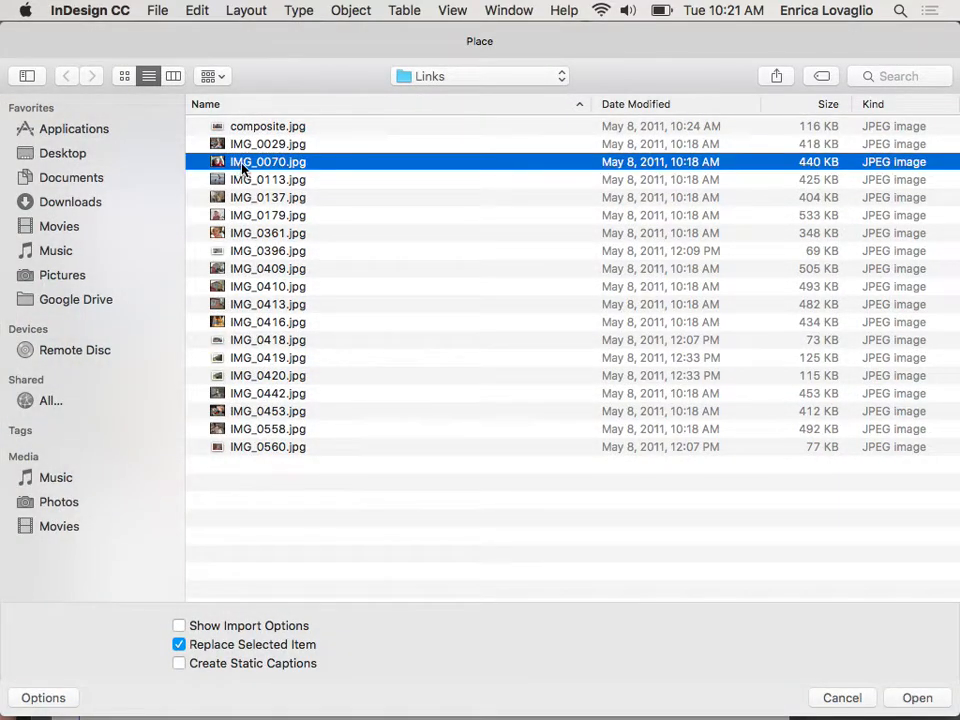
click(920, 697)
scroll(317, 413, left, 4)
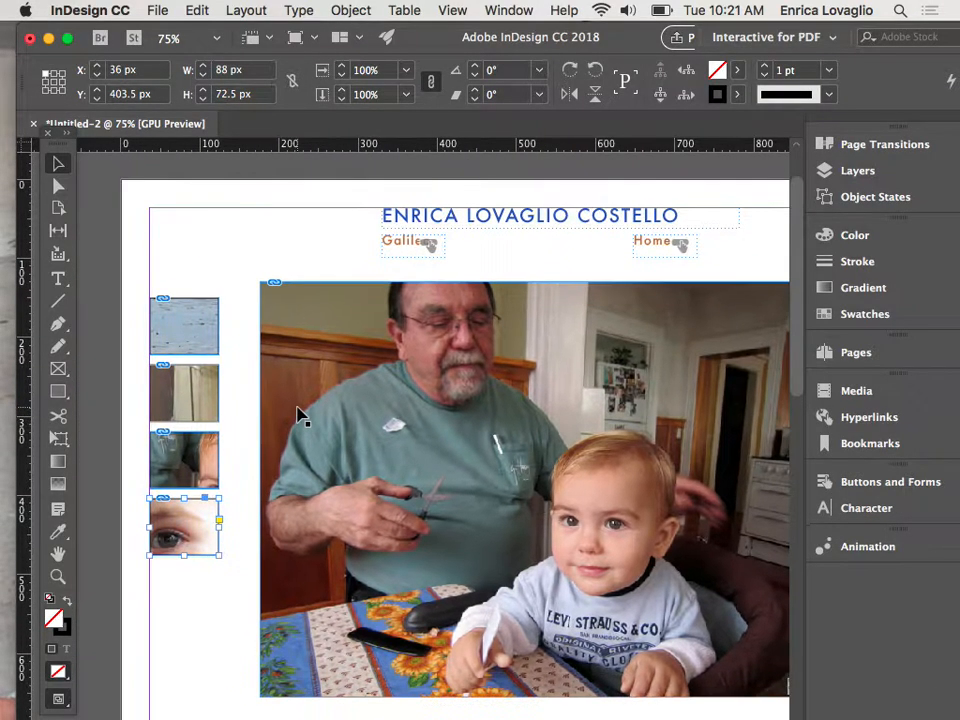
Fit the photos proportionally inside the four small frames of the column.
click(150, 233)
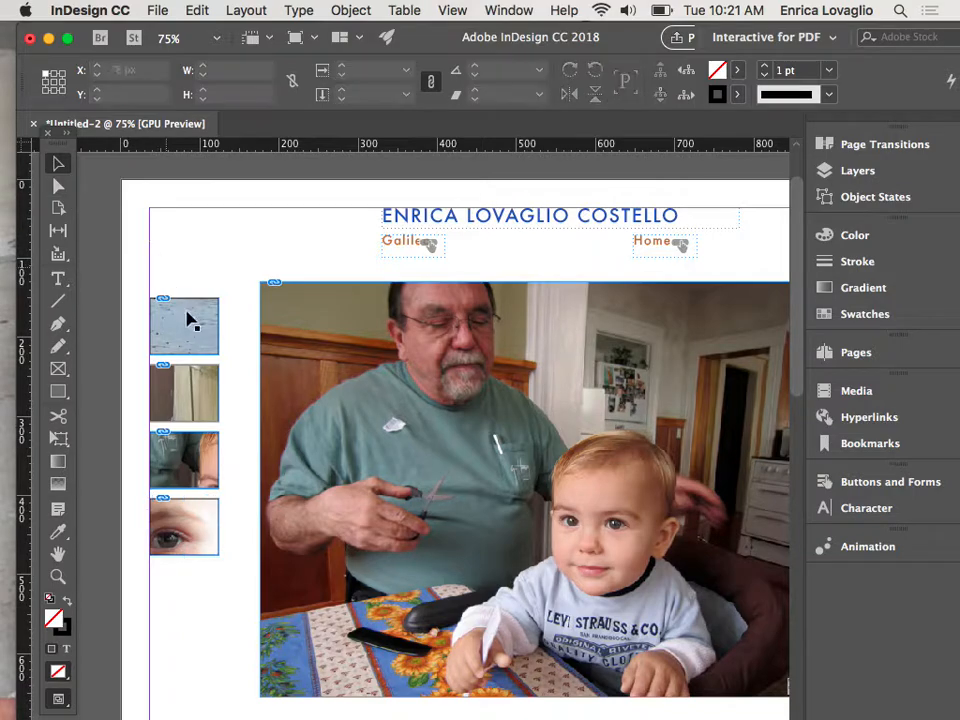
click(188, 320)
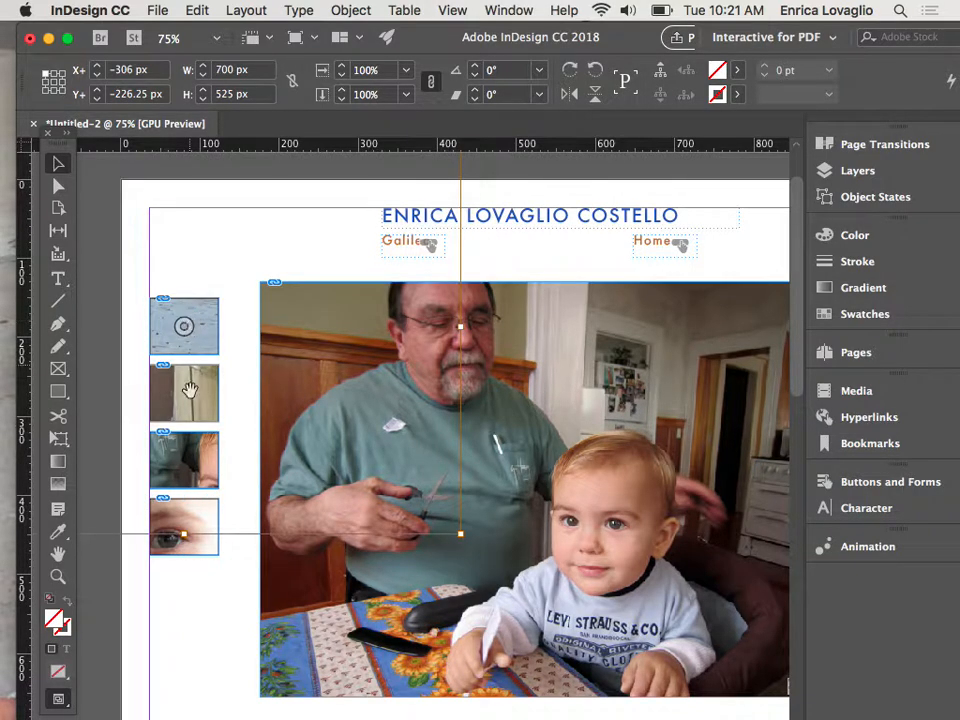
click(226, 660)
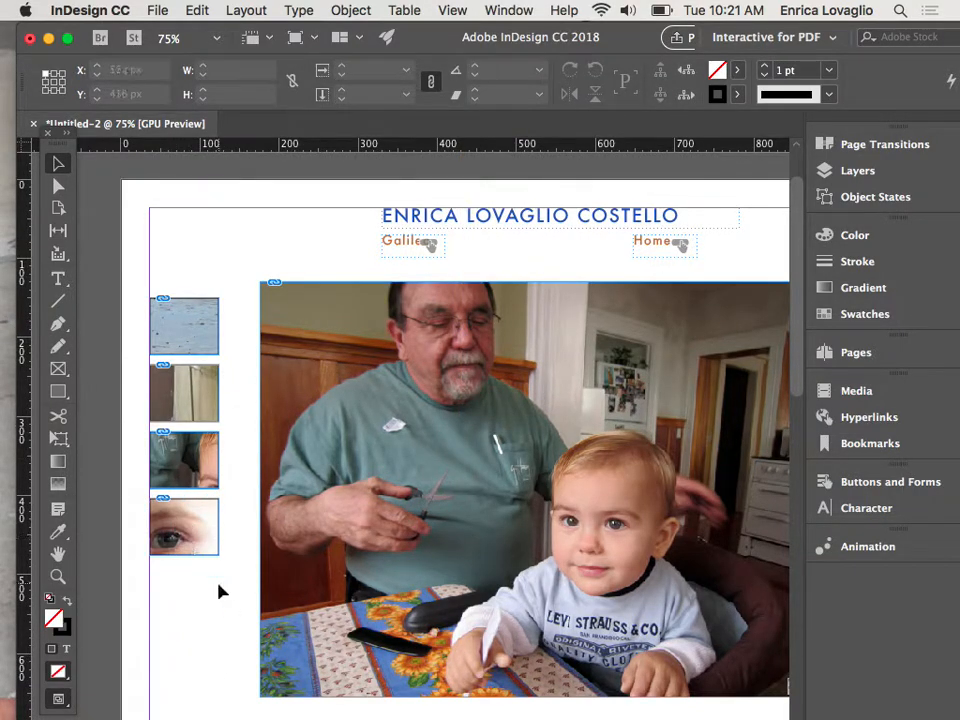
drag(235, 583, 183, 297)
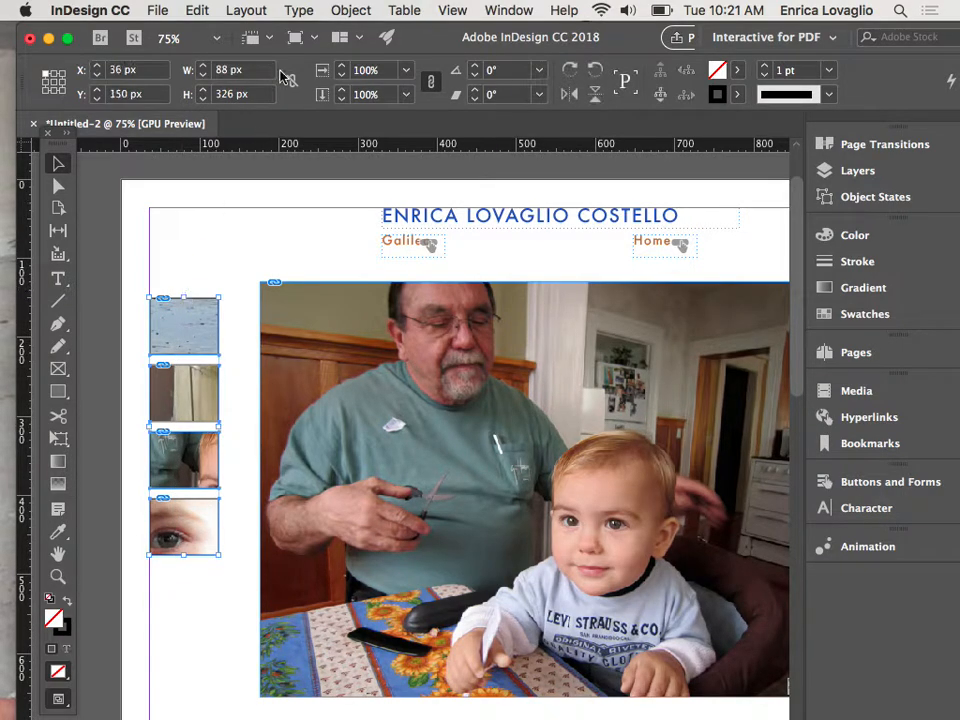
click(350, 10)
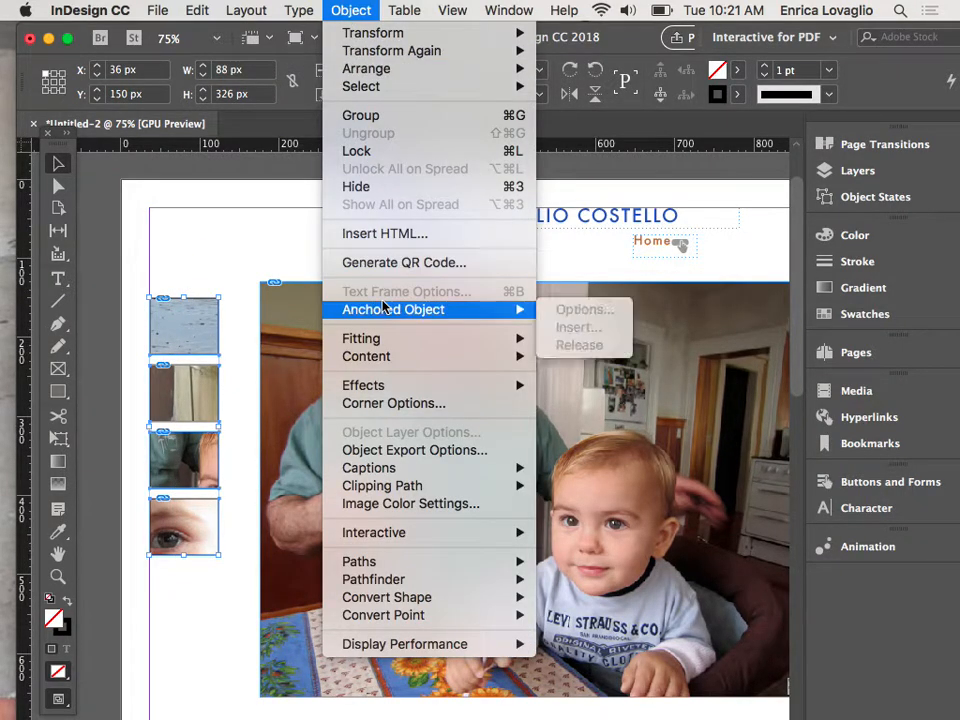
mouse_move(386, 339)
click(563, 357)
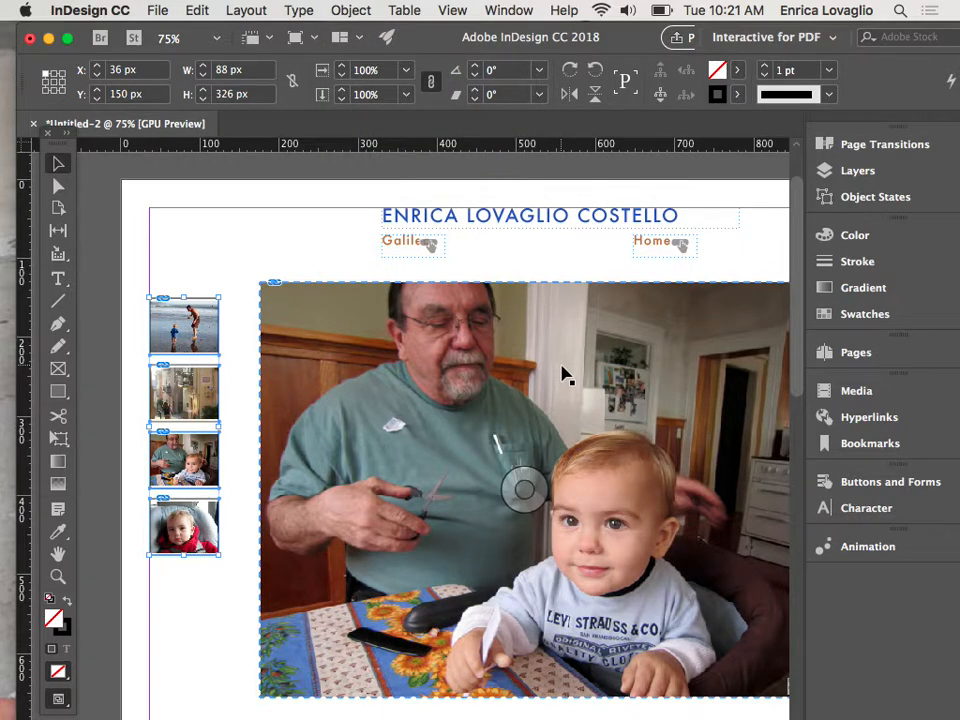
Remove the stroke from the four thumbnail frames and check the page without guides and frame edges.
click(210, 274)
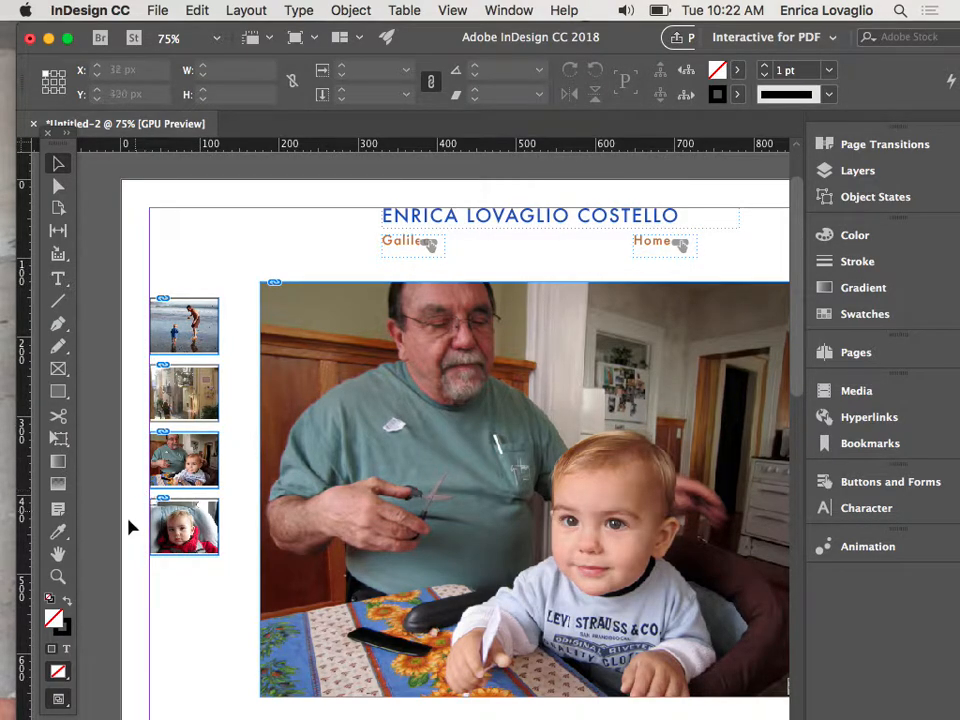
drag(216, 607, 186, 300)
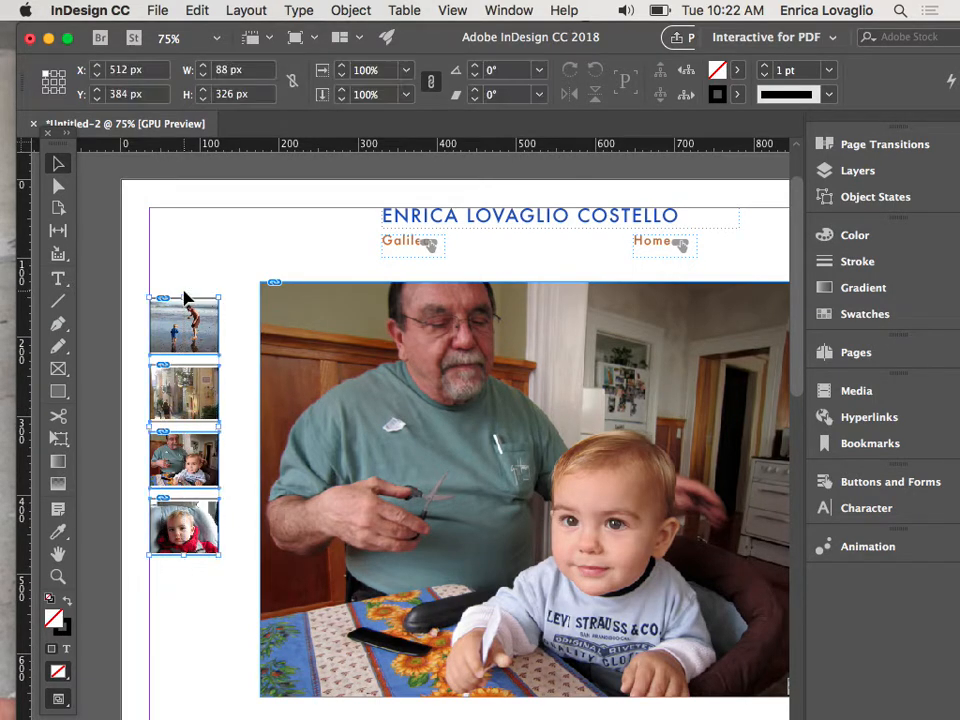
click(66, 634)
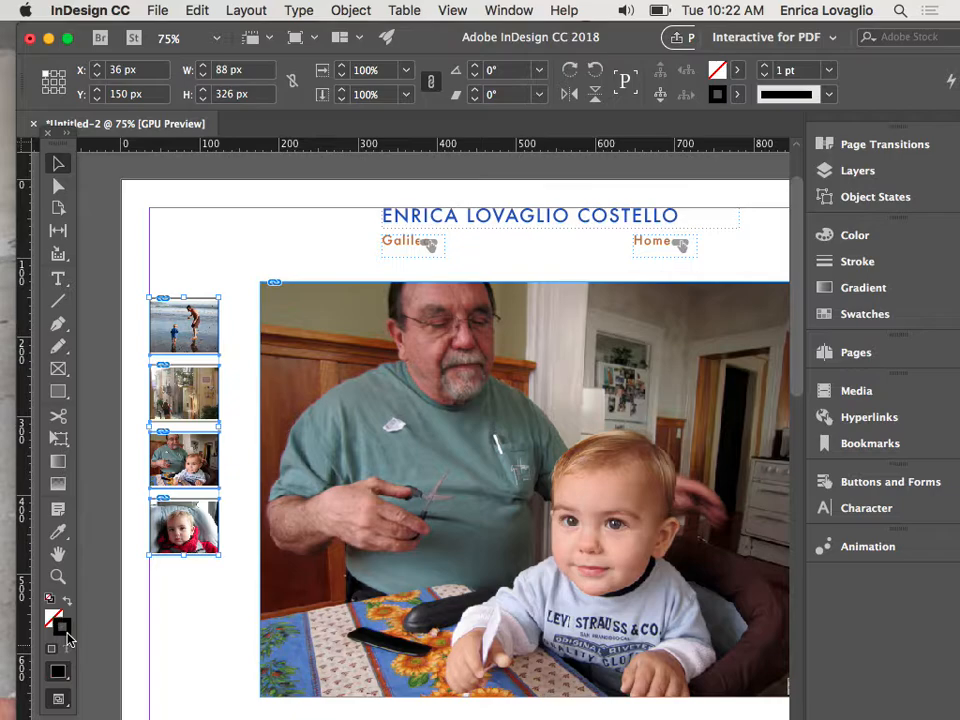
drag(66, 679, 102, 654)
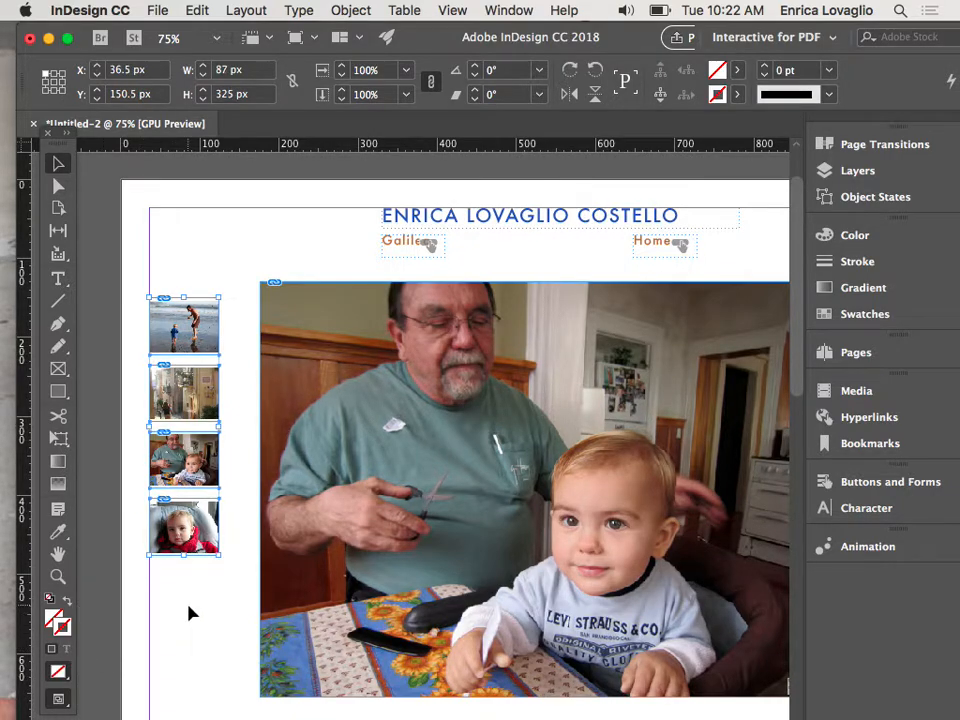
click(189, 613)
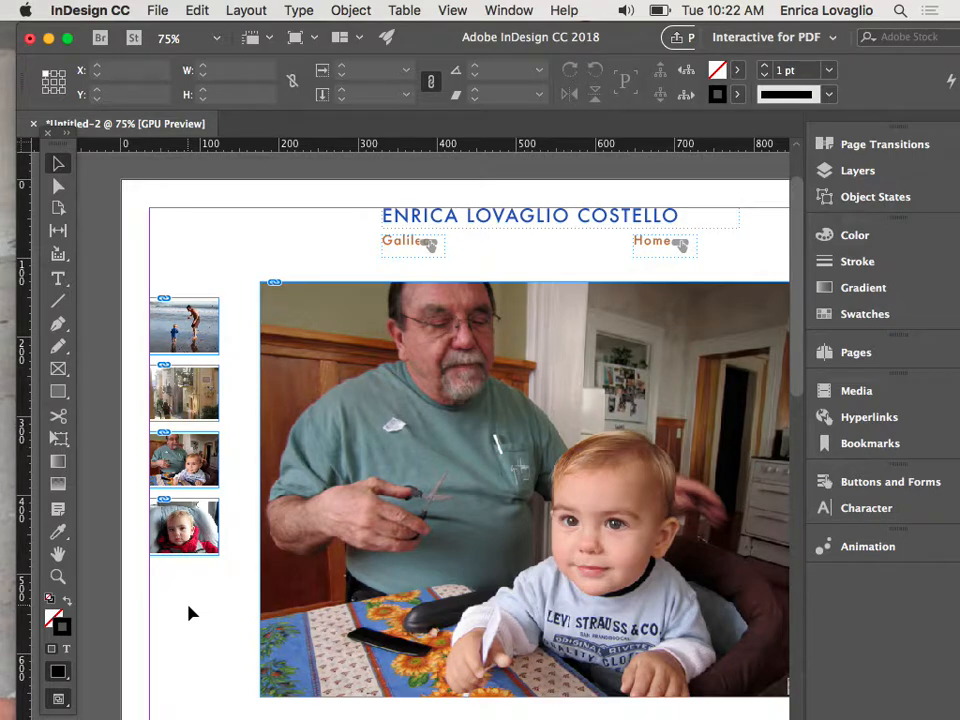
key(w)
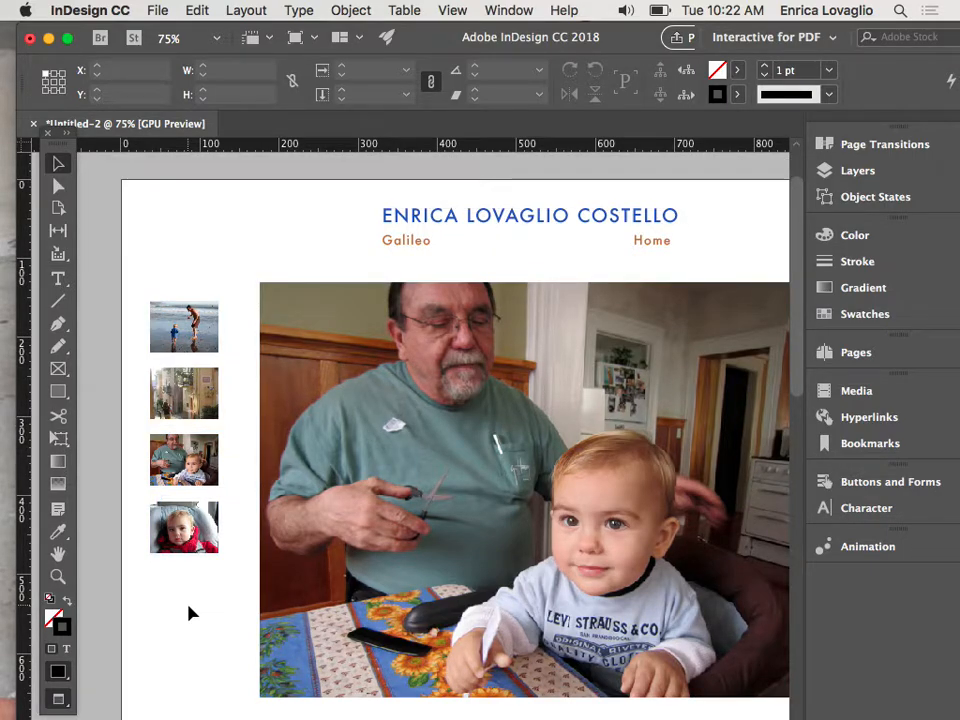
key(super+a)
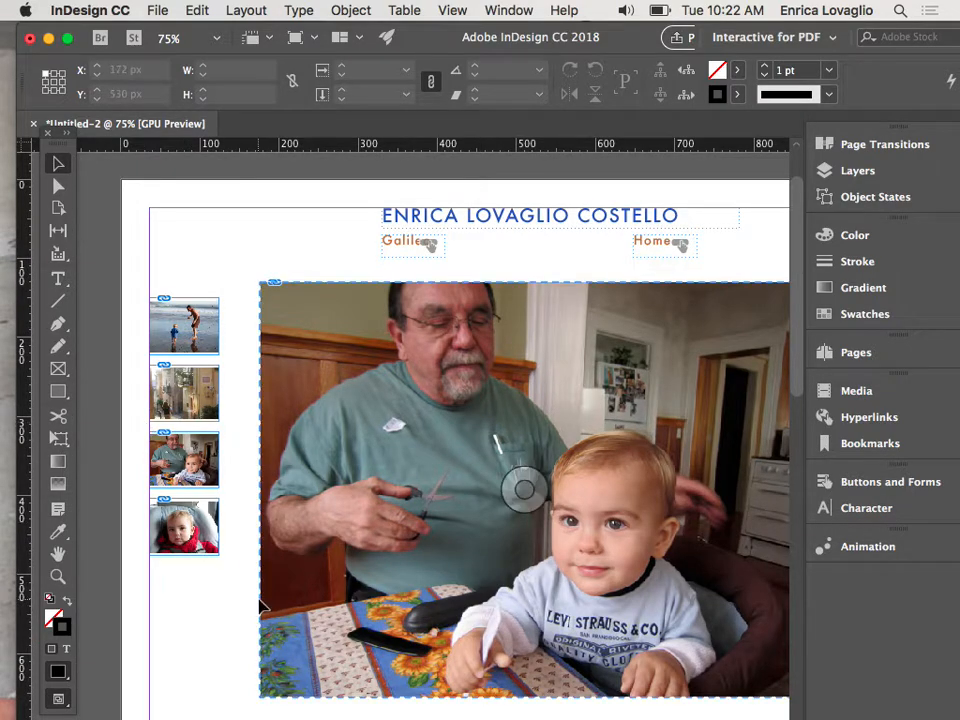
Nudge the column of four thumbnails up to Y 133.5 px, near the large photo's upper edge, and deselect it.
drag(236, 572, 174, 243)
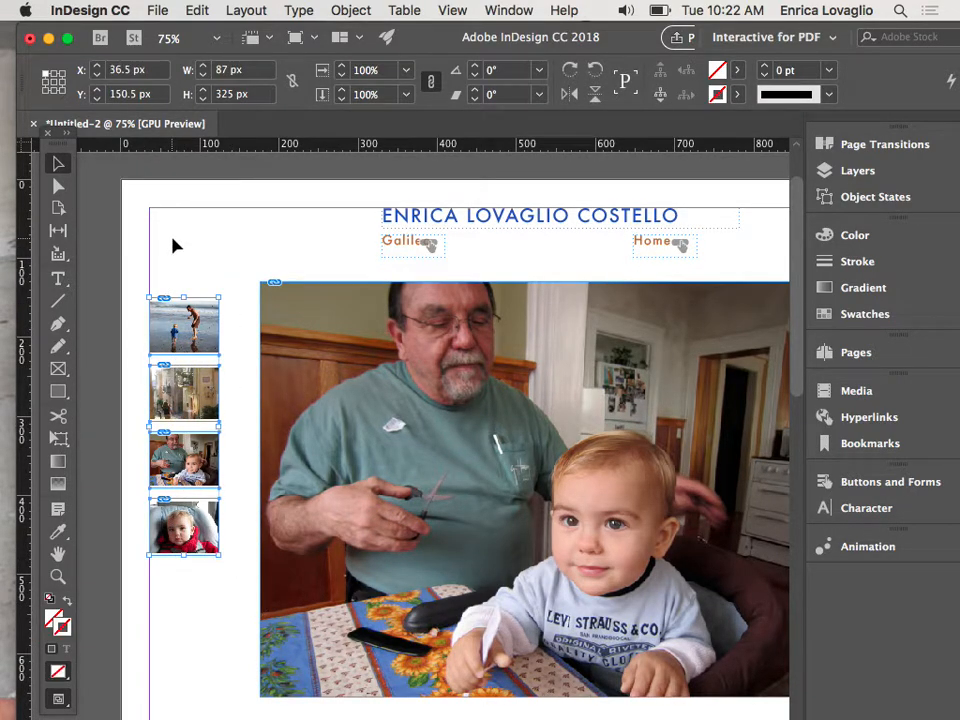
key(Up)
key(Up)
key(Up)
key(Up)
key(Up)
key(Up)
key(Up)
key(Up)
key(Up)
key(Up)
key(Up)
key(Up)
key(Up)
key(Up)
key(Up)
key(Up)
key(Up)
key(Up)
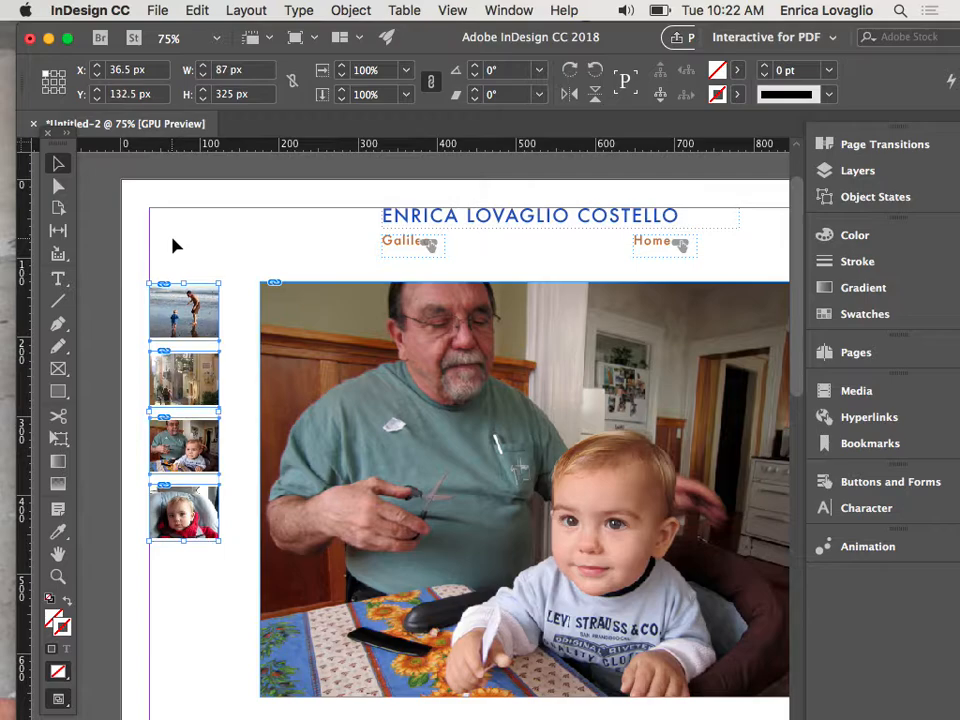
key(Down)
click(181, 252)
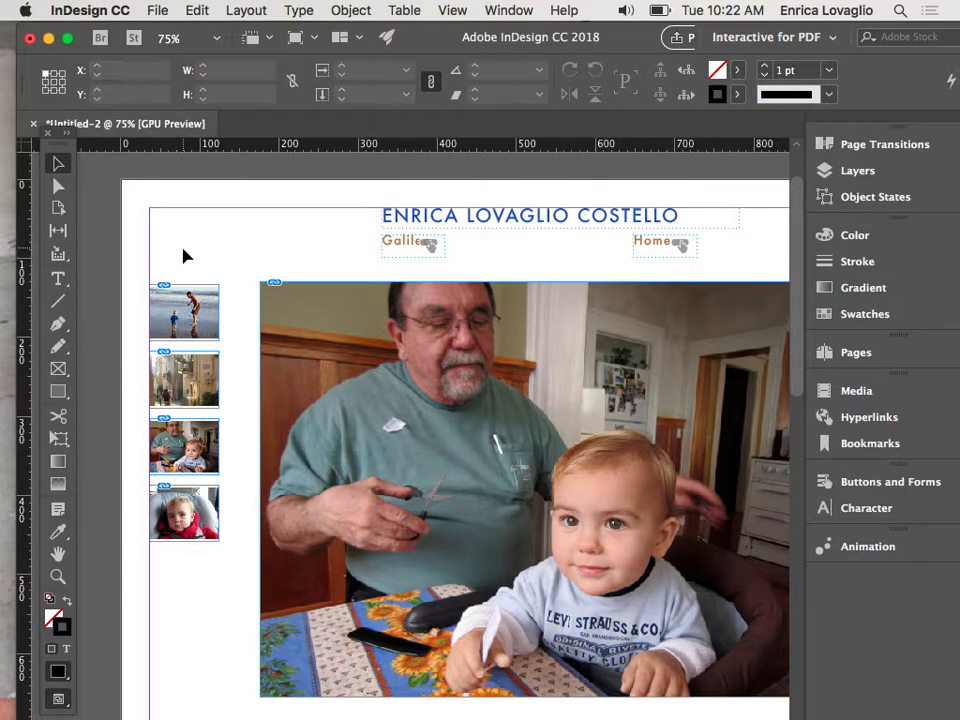
drag(224, 270, 208, 610)
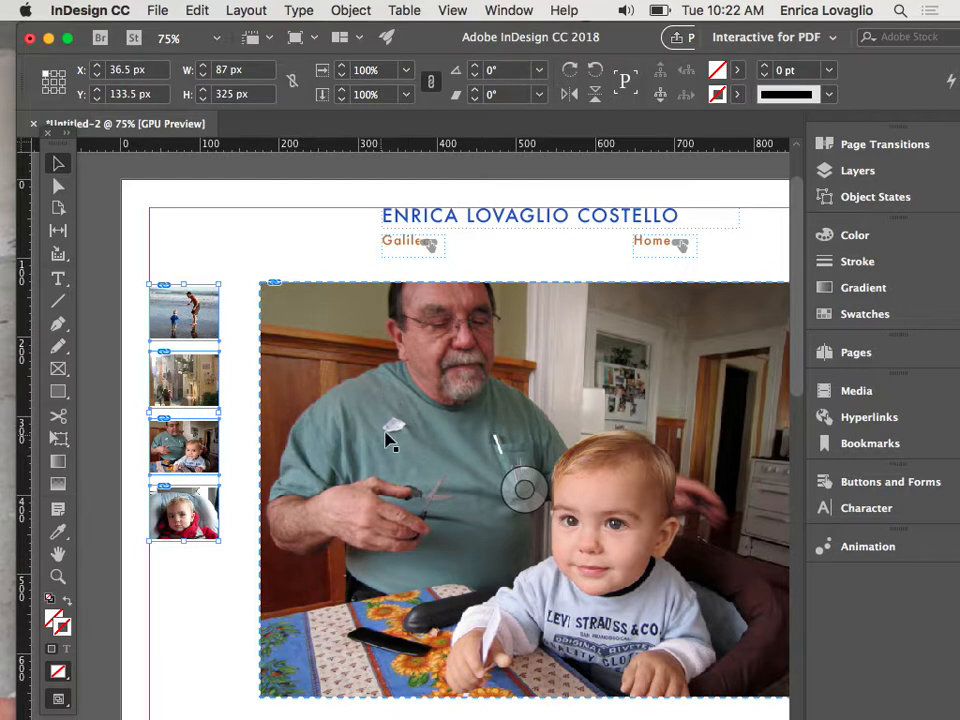
click(240, 268)
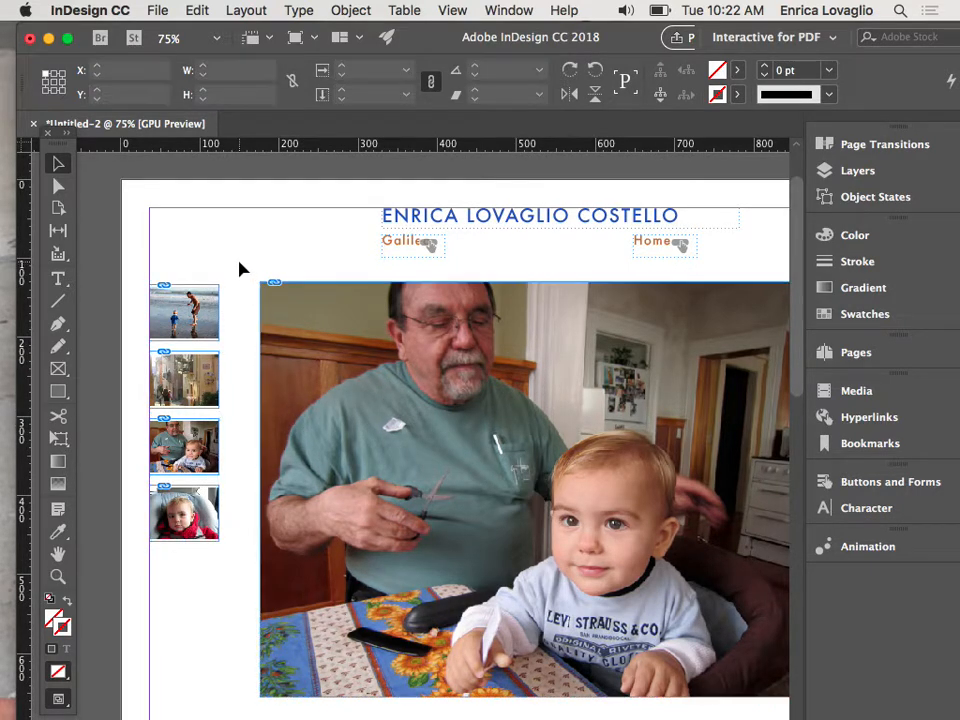
Convert the first thumbnail, the beach photo, into a button named galileo_thumb1 and select the name for reuse.
click(213, 316)
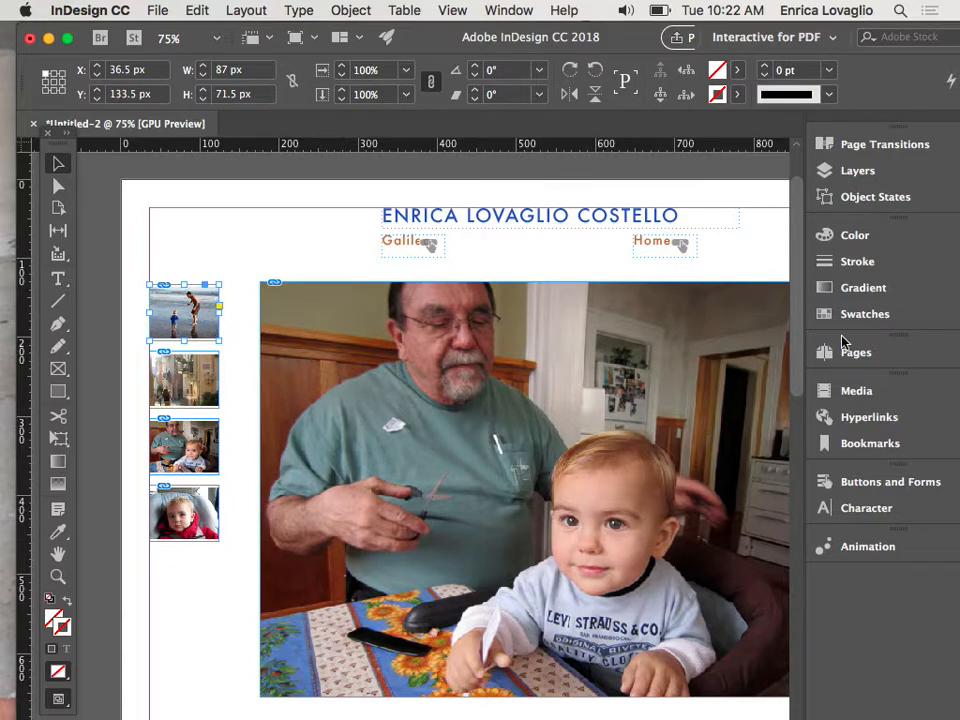
click(857, 486)
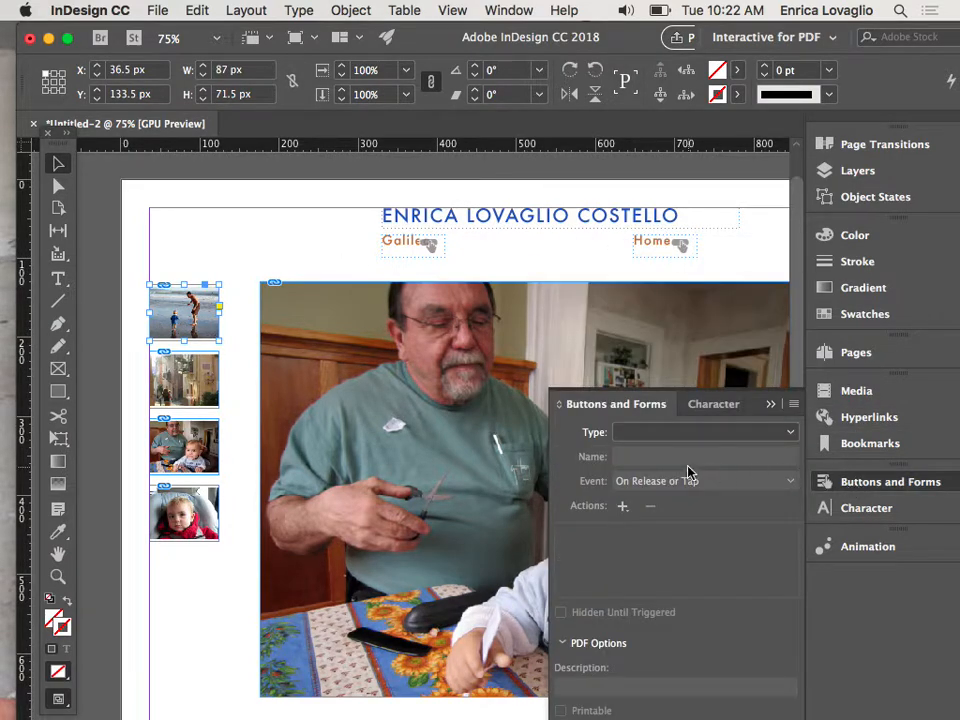
click(790, 434)
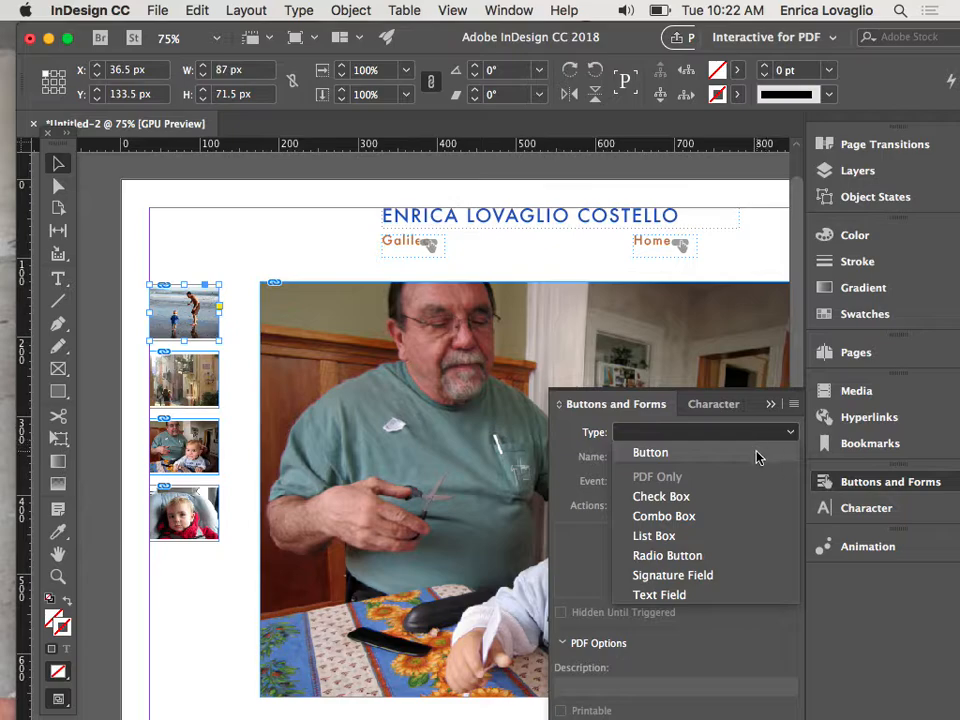
click(756, 455)
click(665, 349)
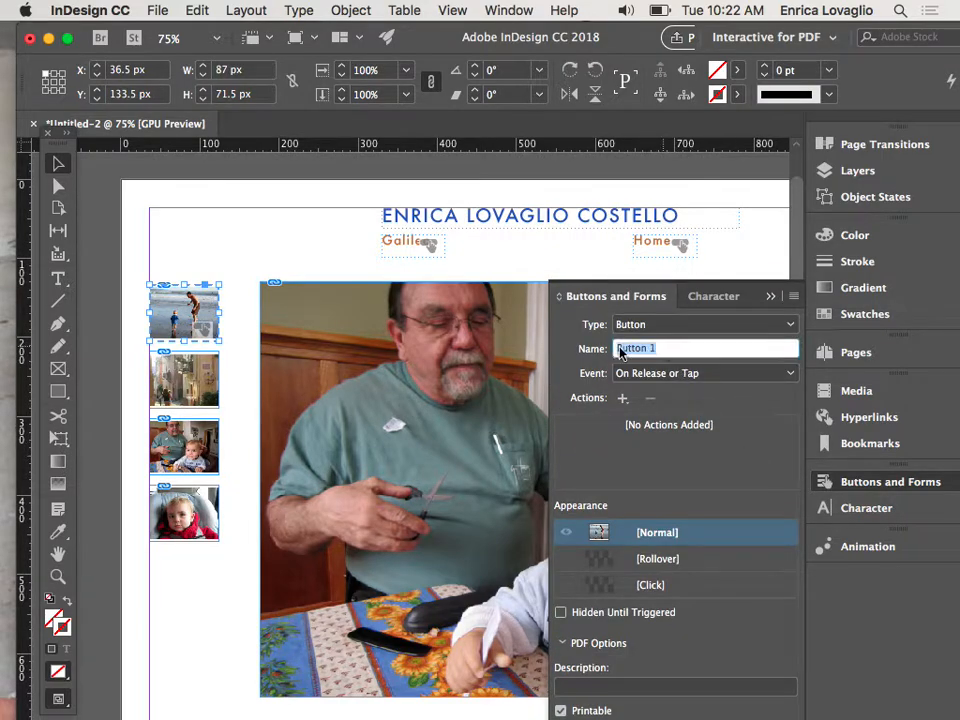
text(G)
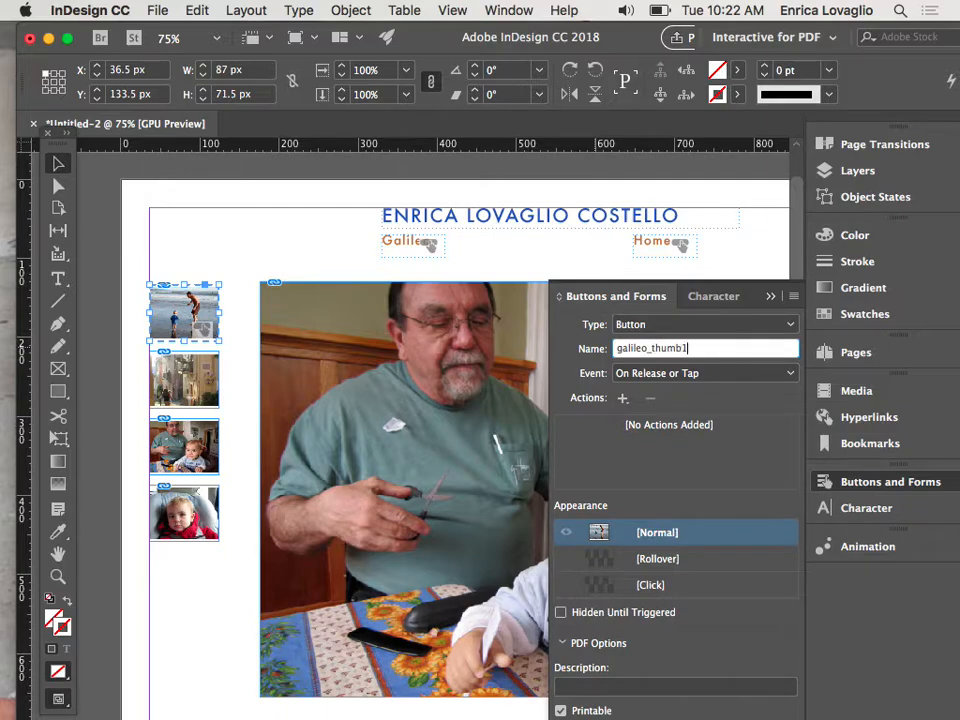
text(alileo_thumb1)
drag(690, 348, 590, 352)
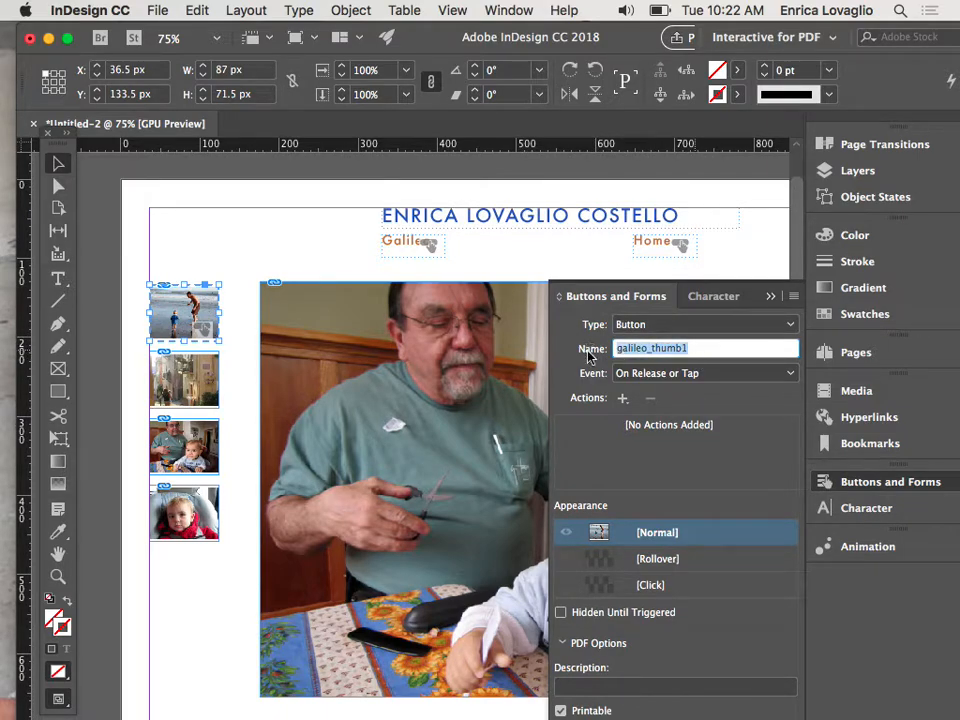
Add a Go To State action to the galileo_thumb1 button, targeting State 1 of galileo_imgs on release or tap.
click(622, 399)
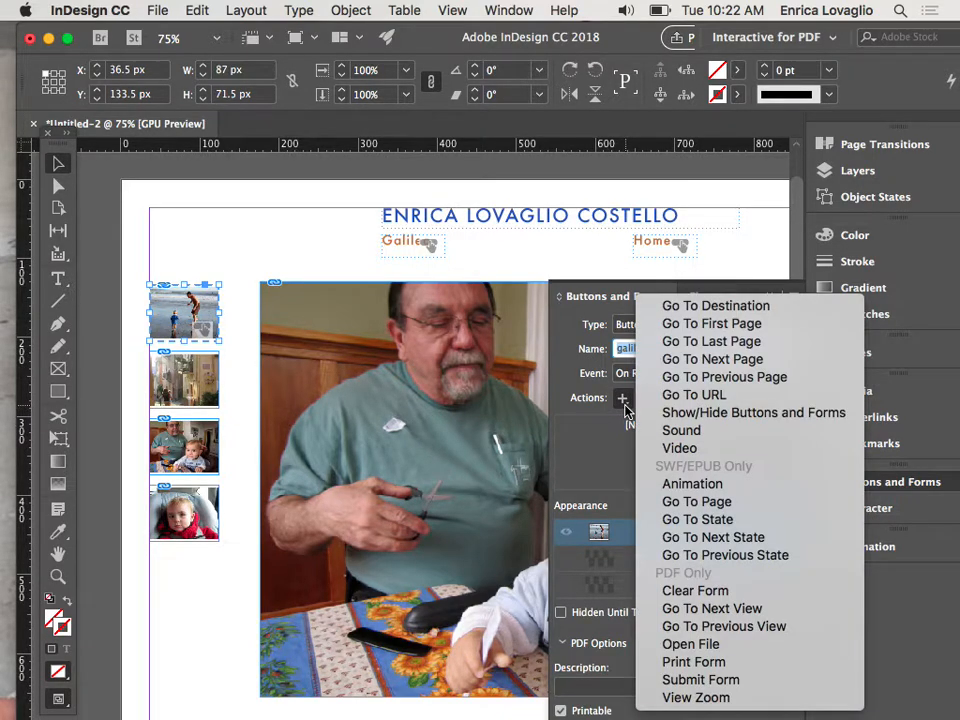
click(697, 520)
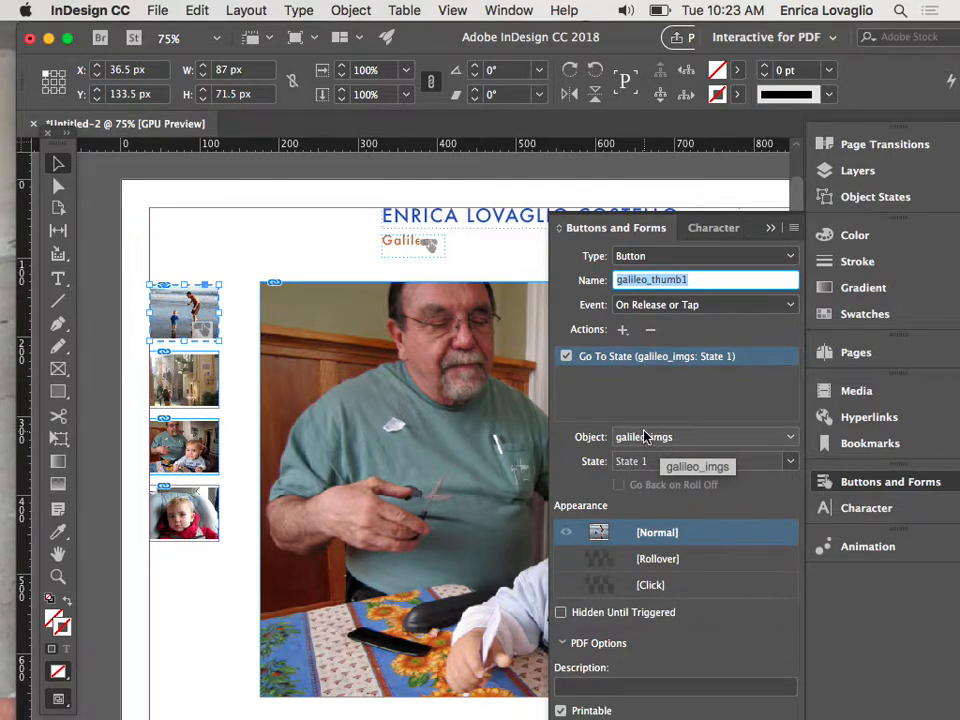
click(791, 461)
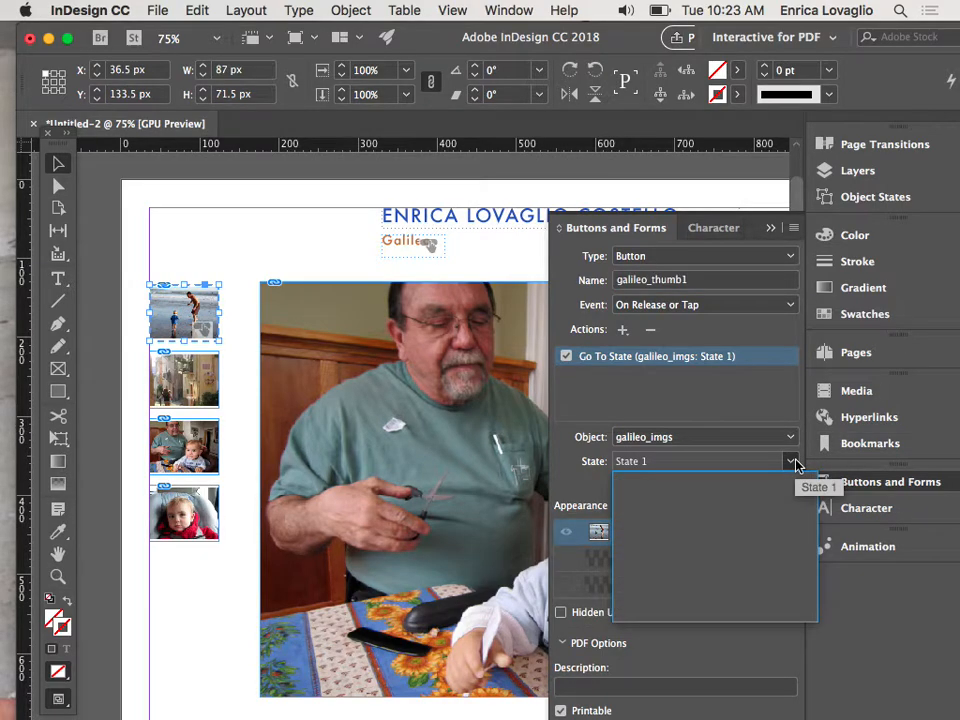
click(791, 462)
click(791, 462)
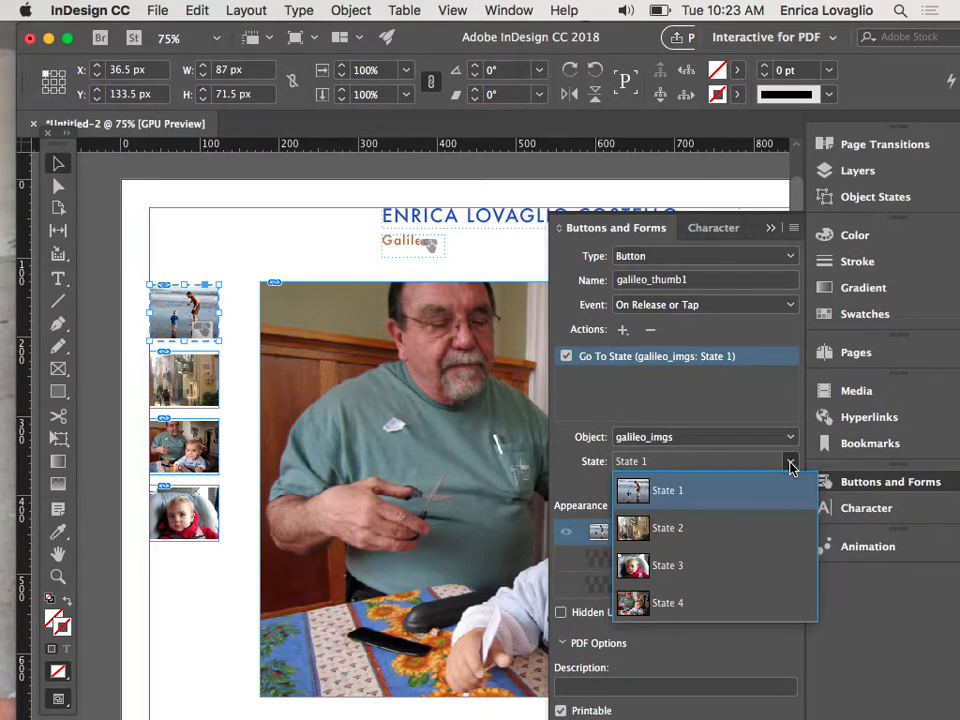
click(685, 497)
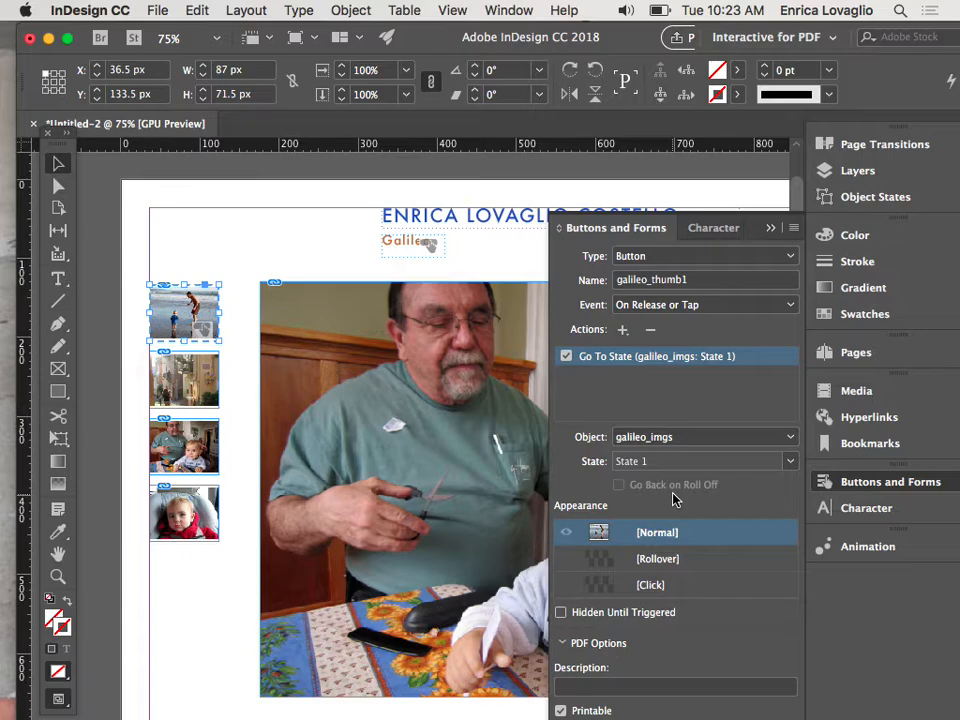
Add a Rollover appearance to the galileo_thumb1 button.
click(672, 563)
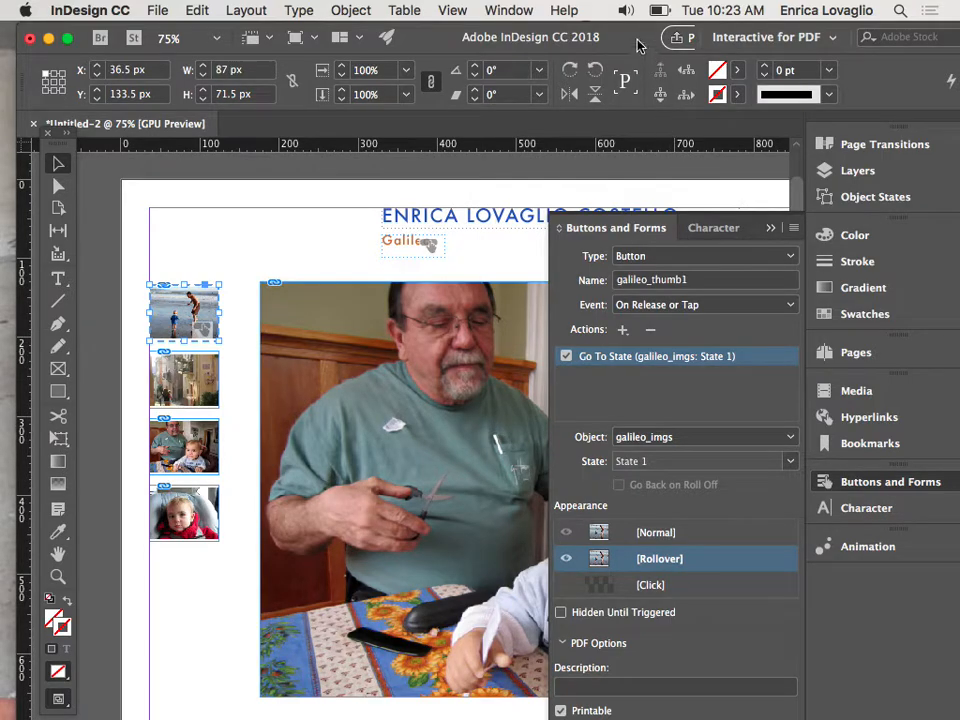
drag(643, 39, 567, 44)
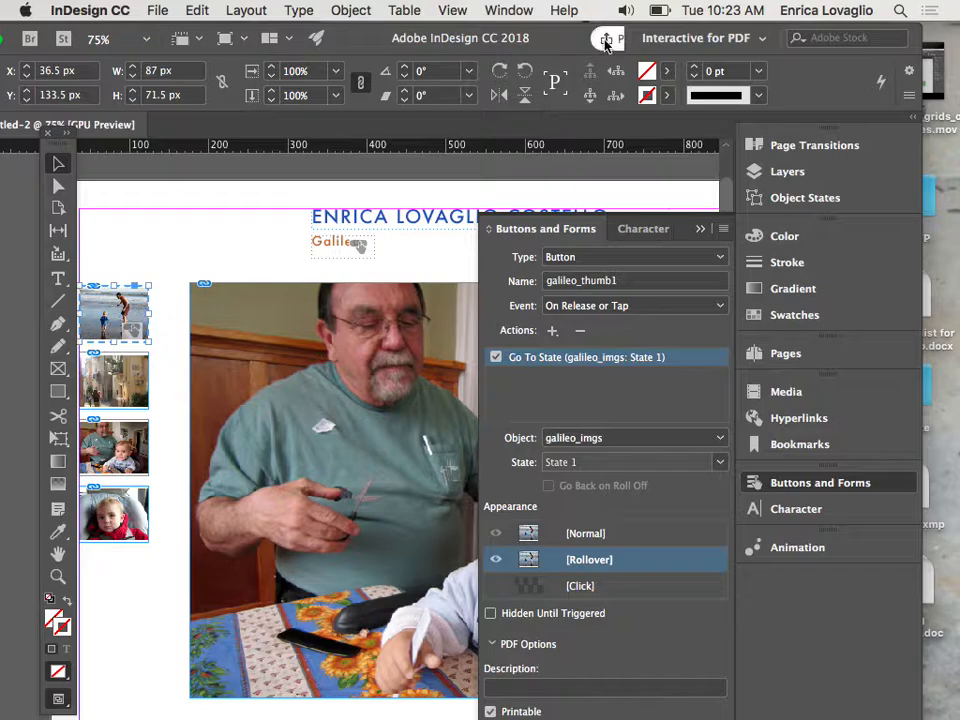
drag(567, 38, 647, 40)
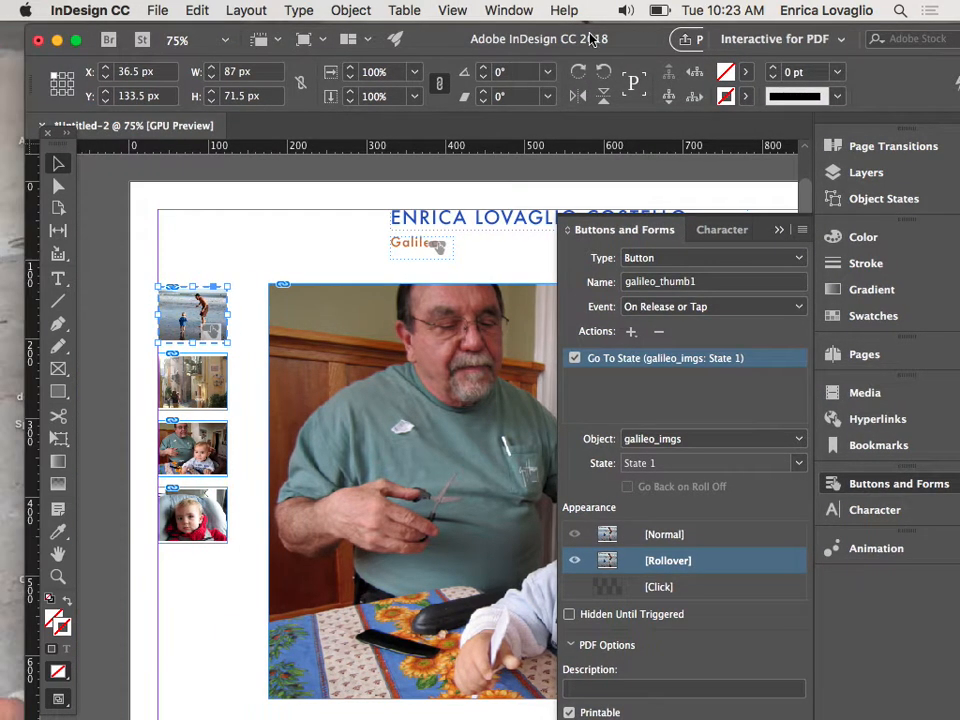
click(503, 12)
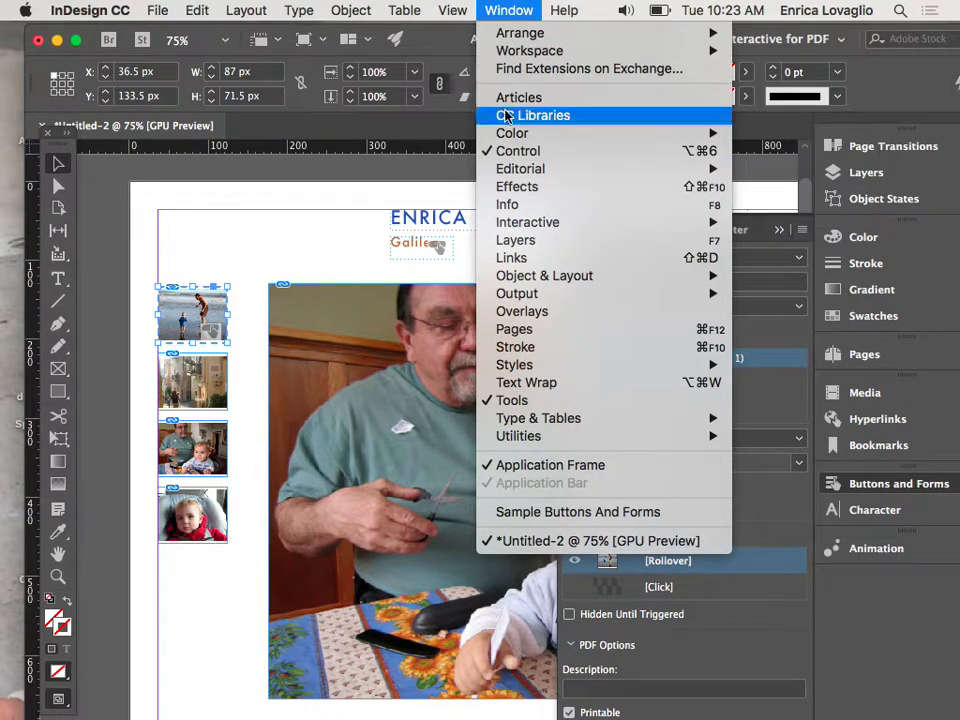
click(349, 216)
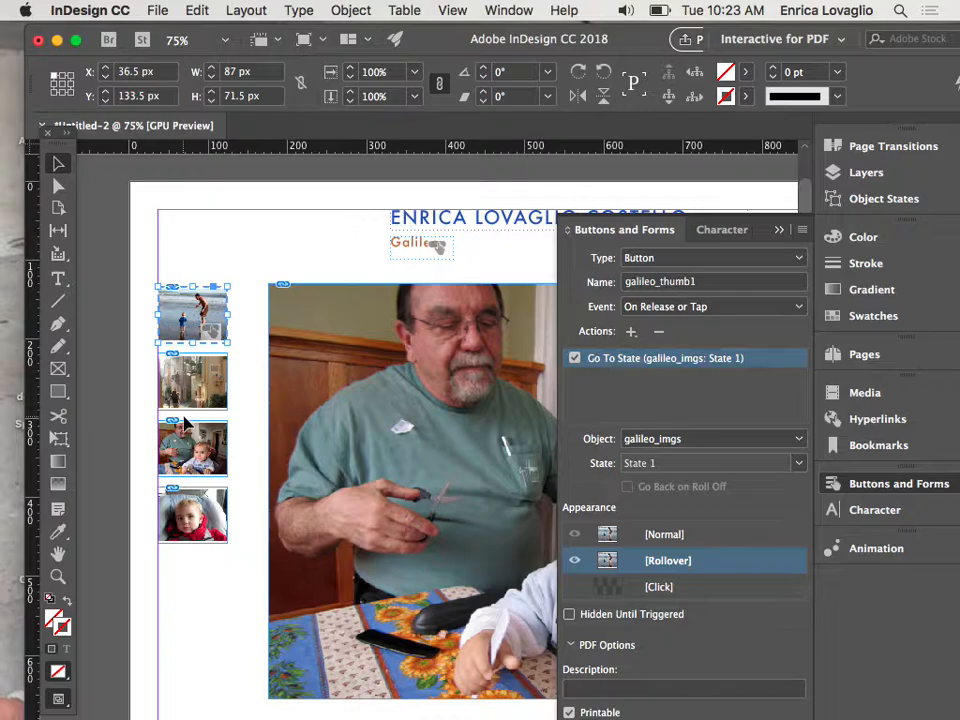
double_click(55, 621)
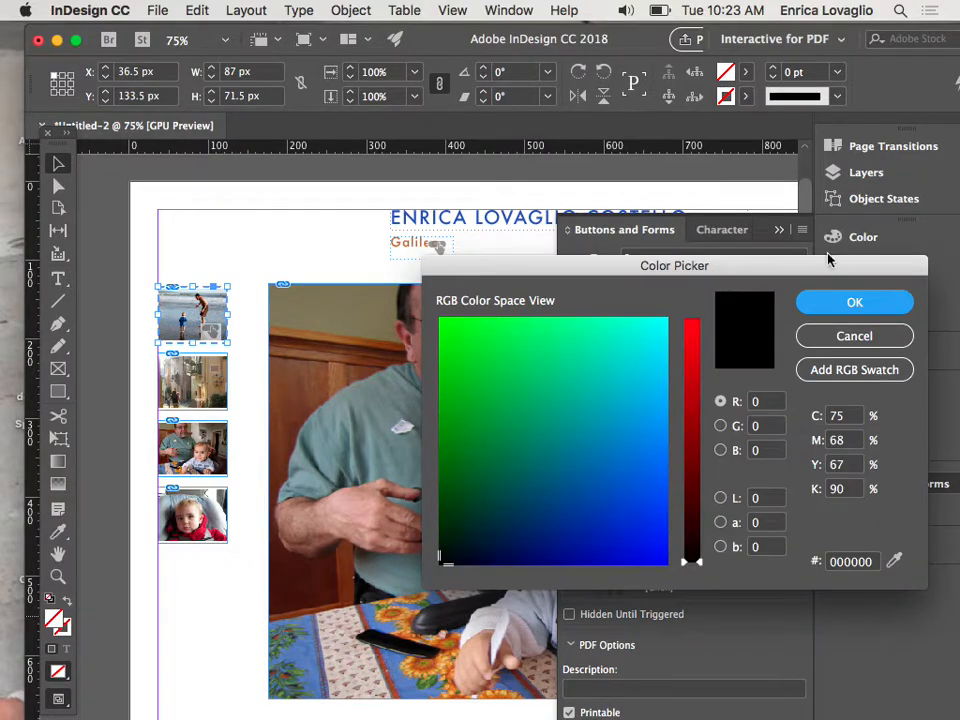
click(850, 336)
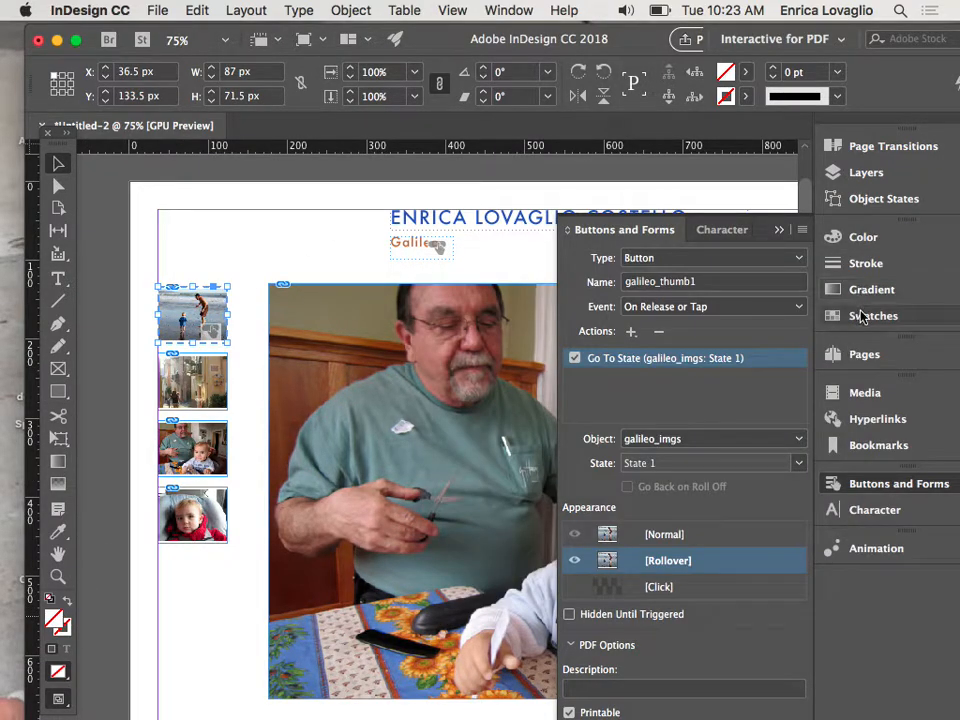
Fill the galileo_thumb1 button's Rollover appearance with RGB Cyan and switch back to its Normal appearance.
click(858, 315)
click(641, 374)
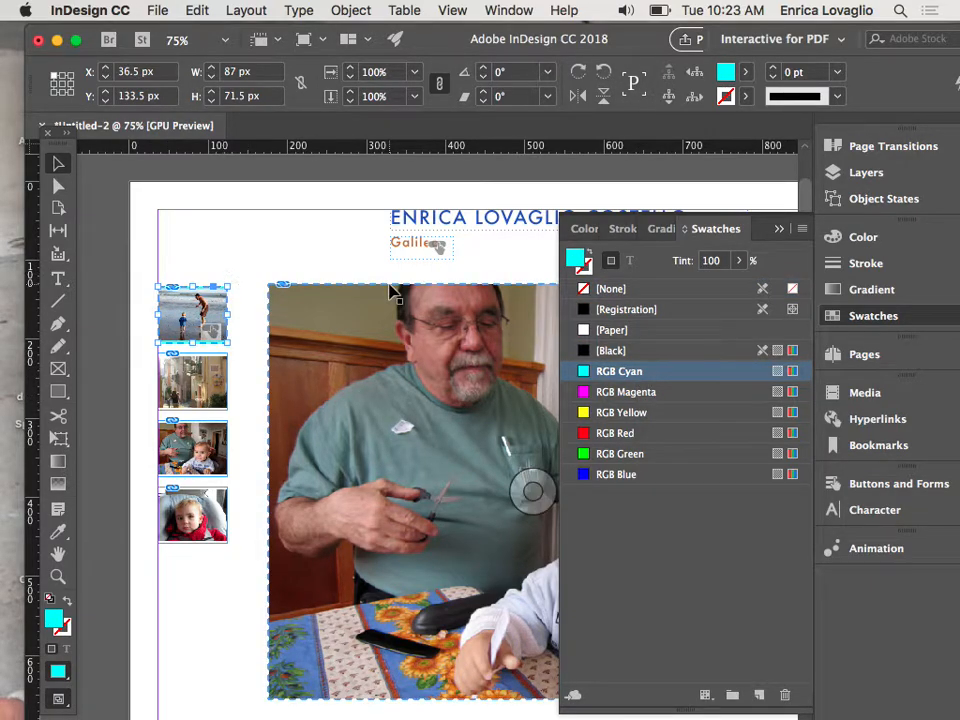
click(780, 230)
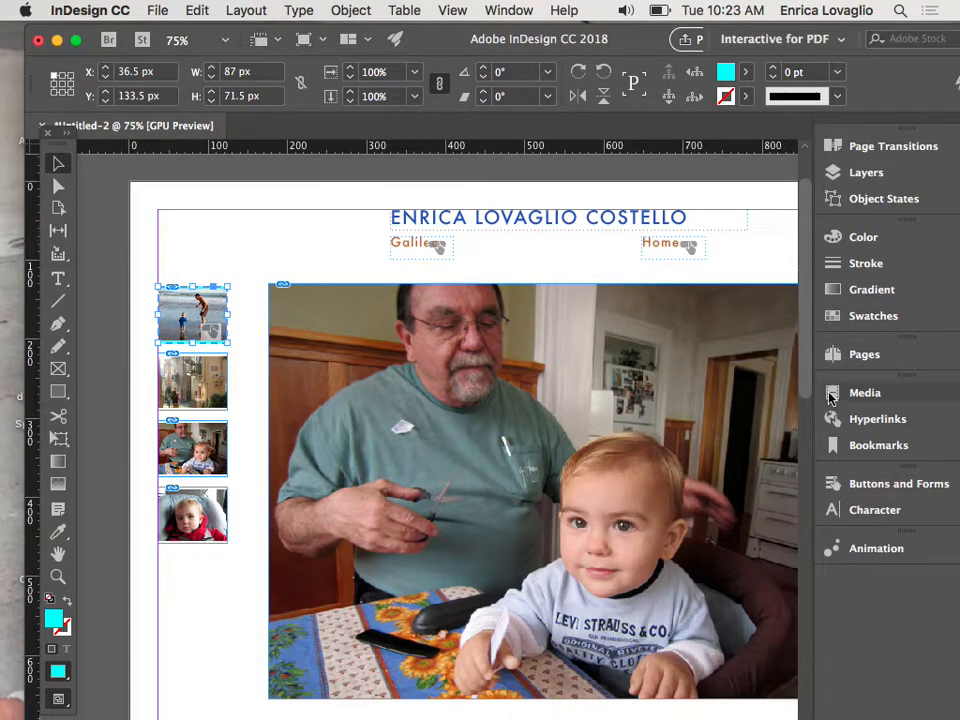
click(852, 490)
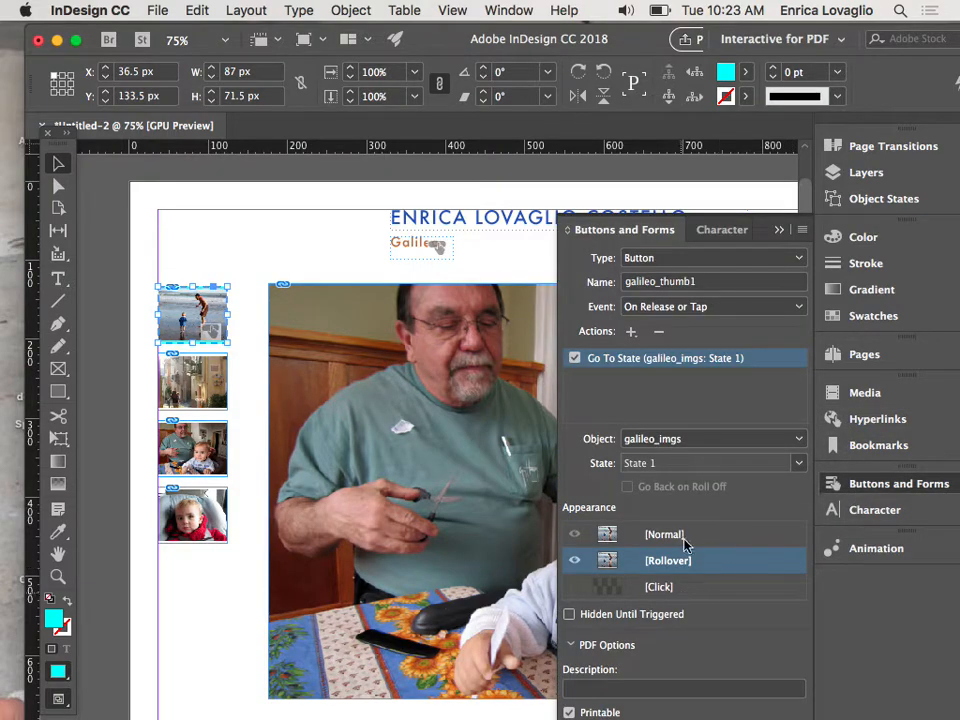
click(686, 536)
Convert the second thumbnail, the street photo, into a button named galileo_thumb2.
click(205, 386)
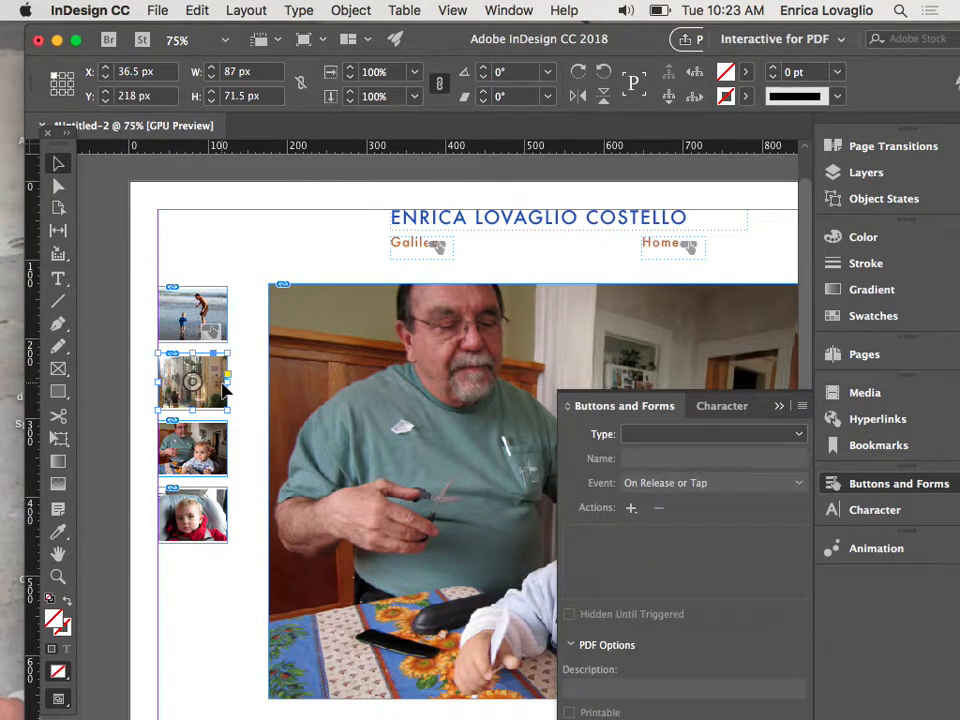
click(799, 434)
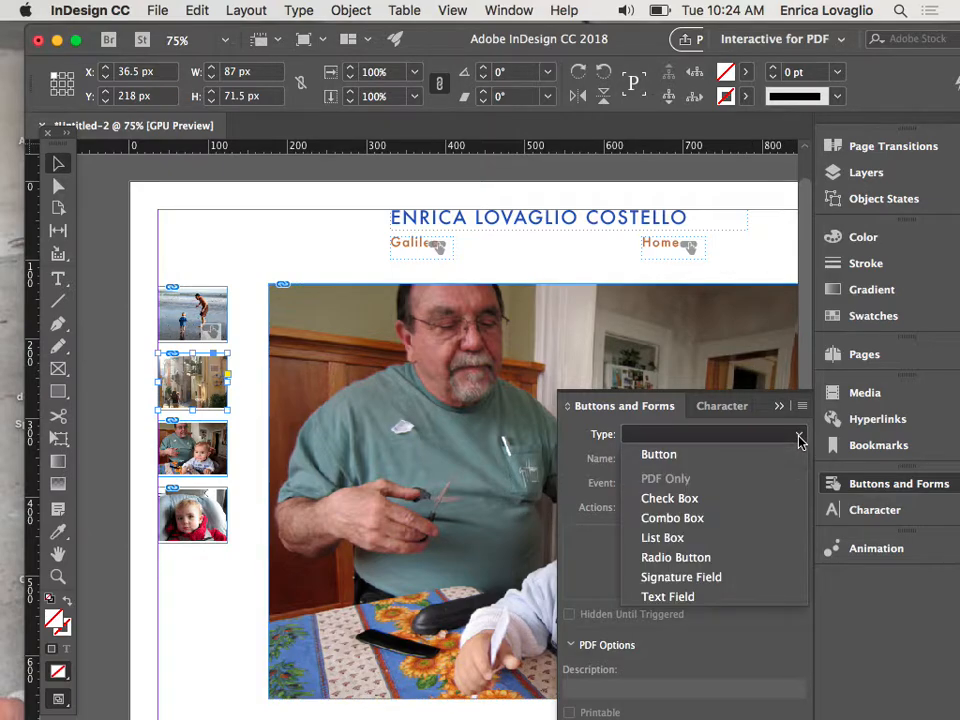
click(738, 458)
click(673, 351)
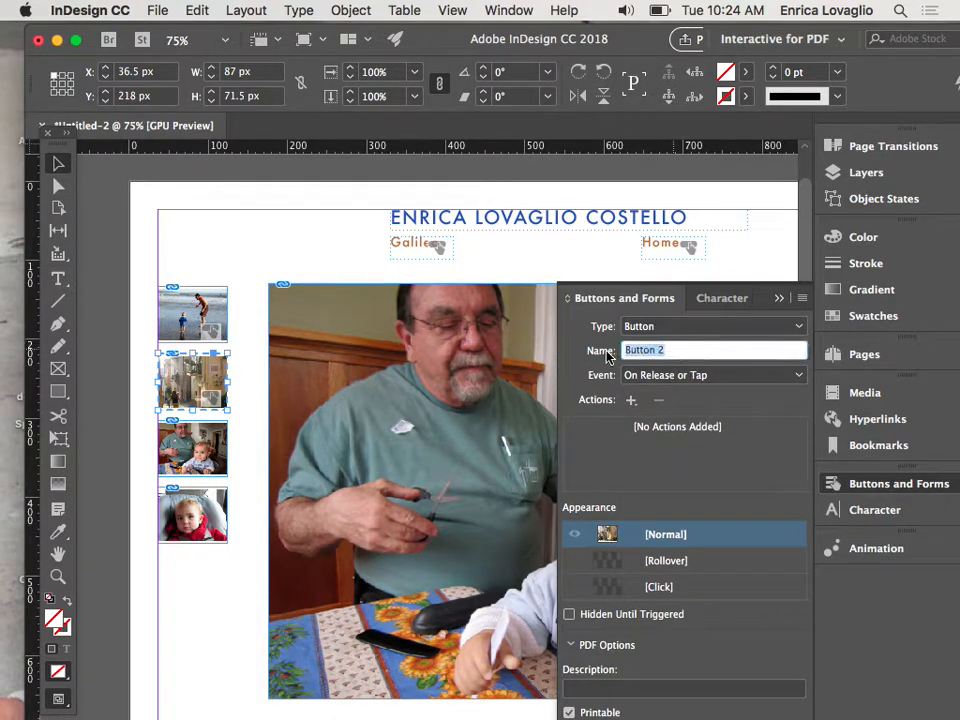
text(galileo_thumb1)
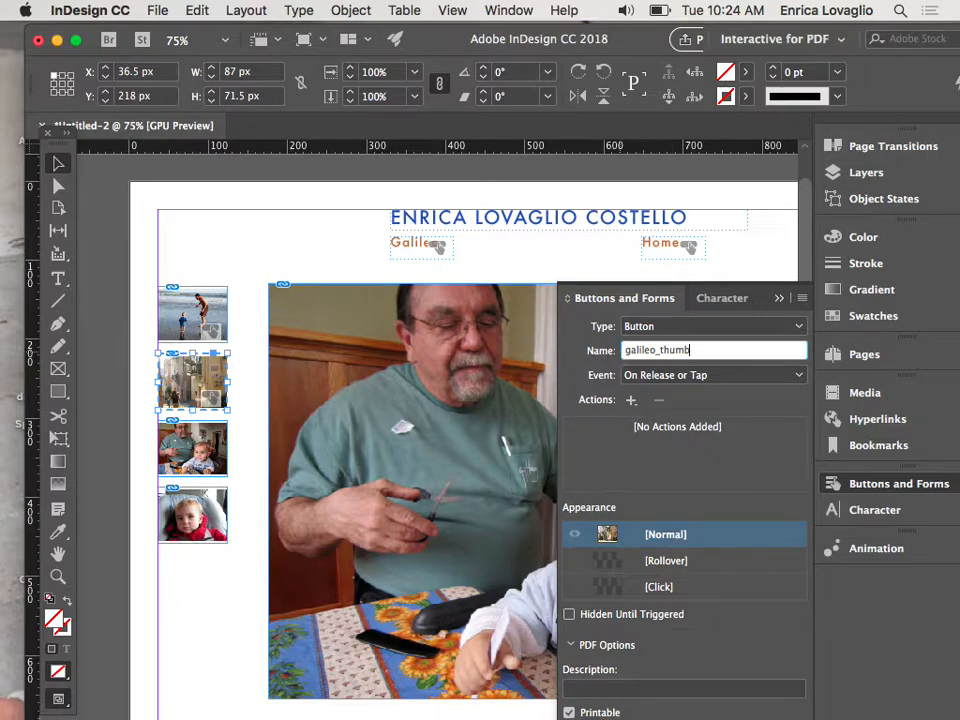
Add a Go To State action to the galileo_thumb2 button, targeting State 2 of galileo_imgs, and collapse the button settings.
click(631, 400)
click(692, 521)
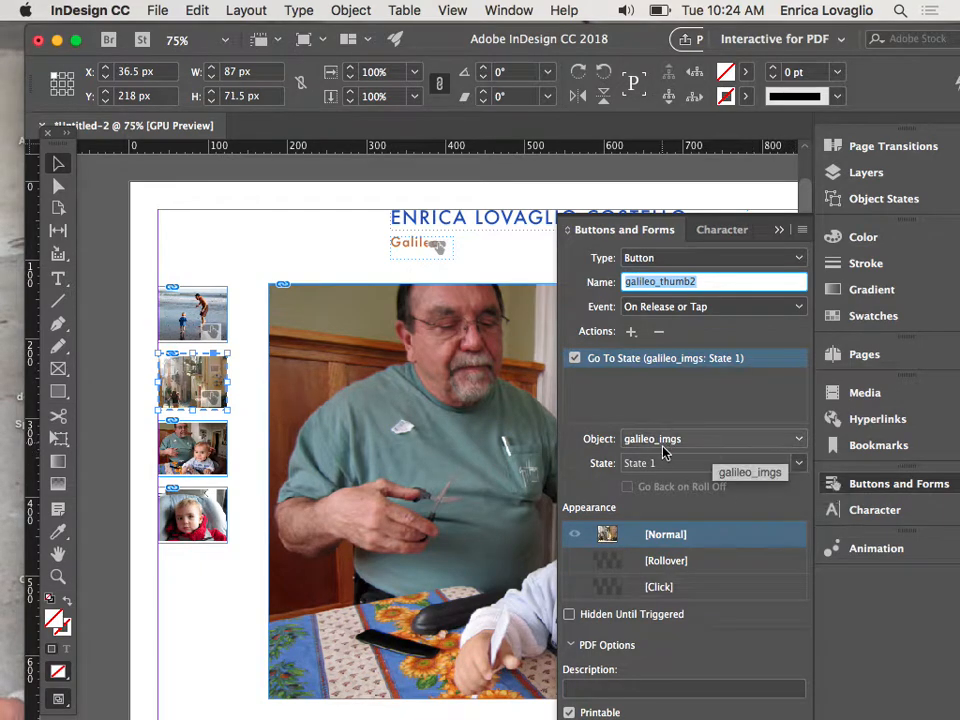
click(800, 467)
click(800, 467)
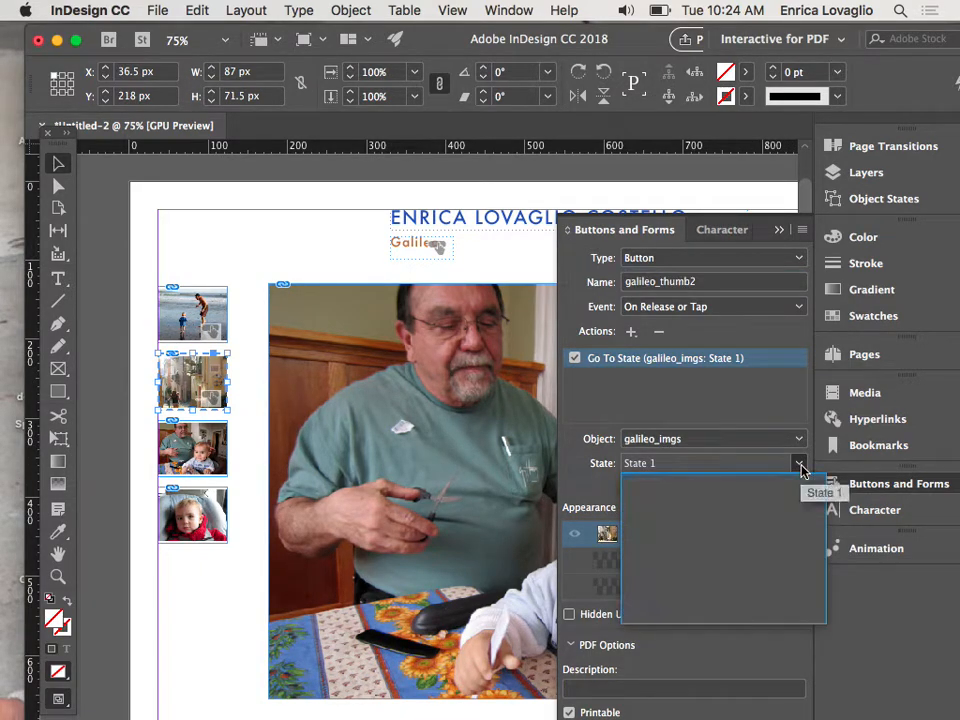
click(800, 465)
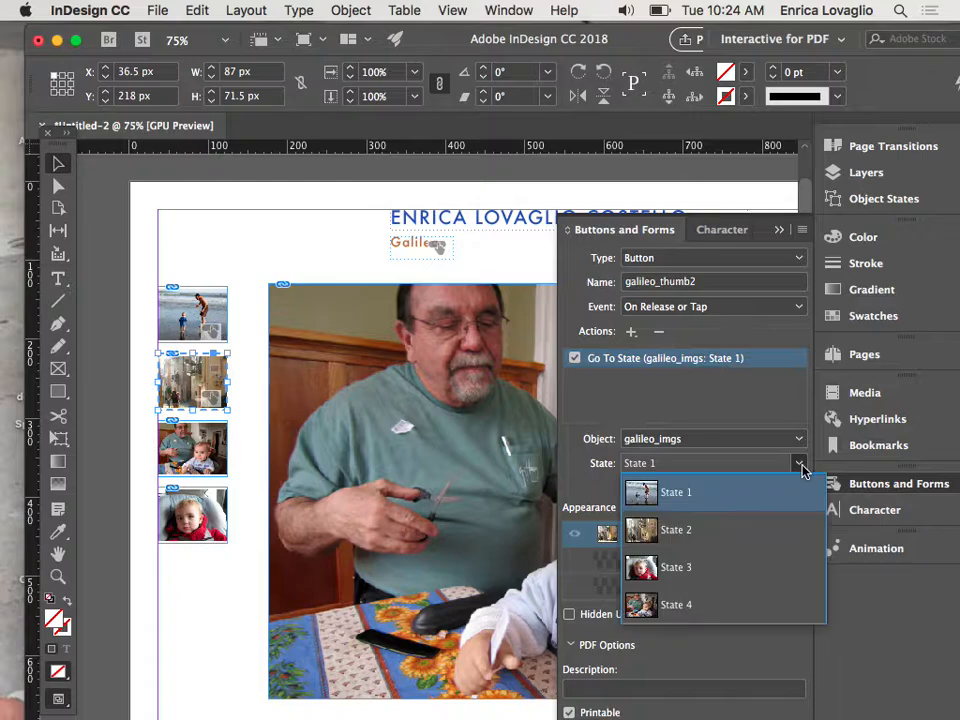
click(737, 546)
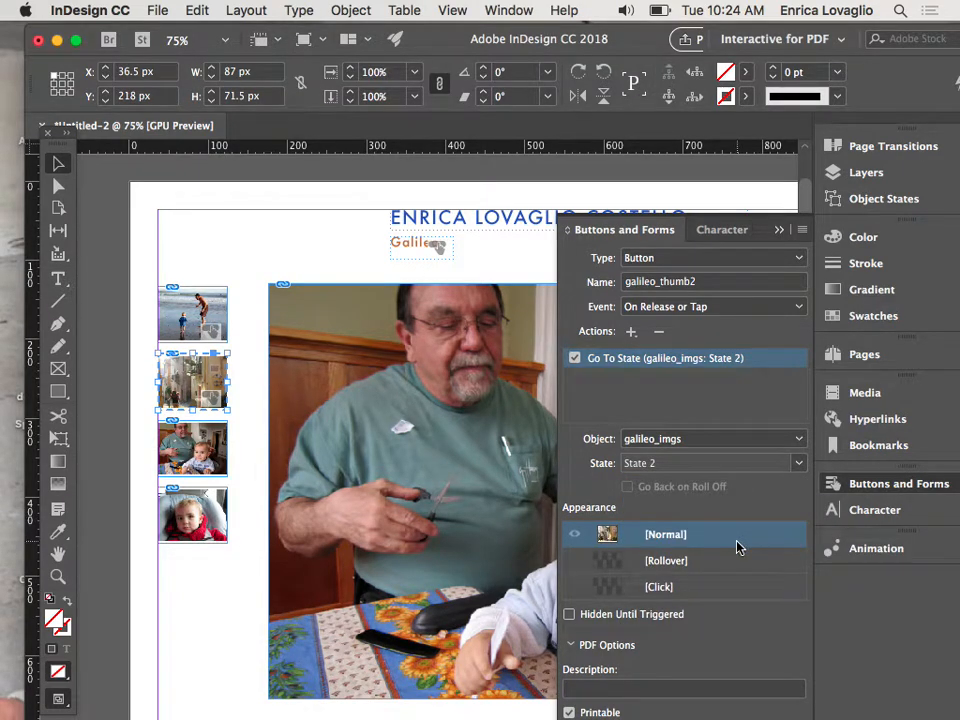
click(780, 230)
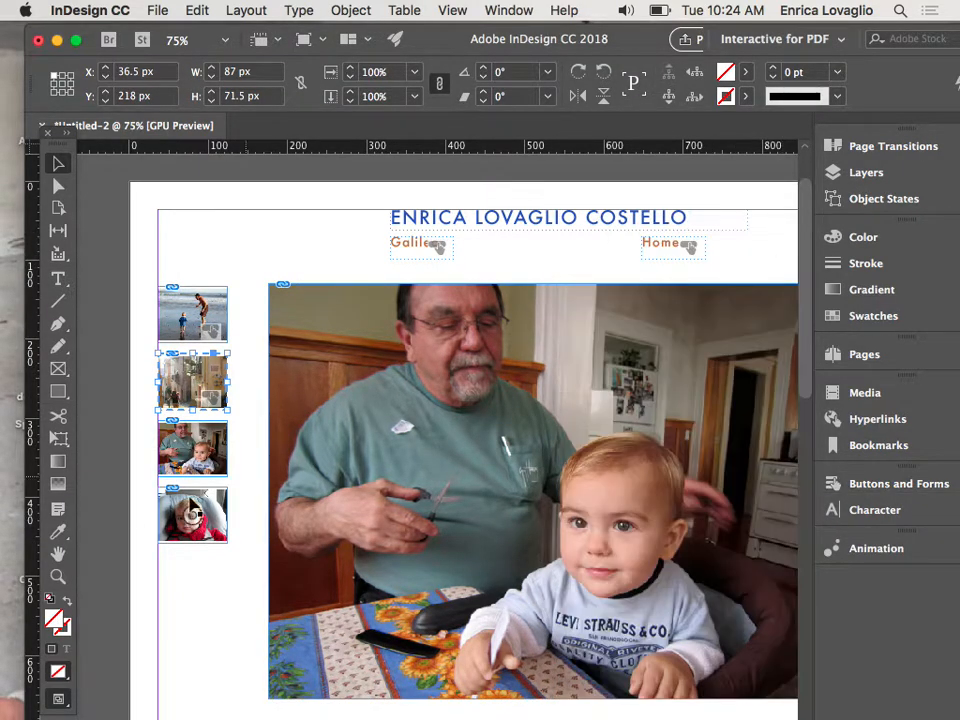
Convert the third thumbnail, the man with the baby, into a button named galileo_thumb3 and add a Go To State action for galileo_imgs.
click(215, 450)
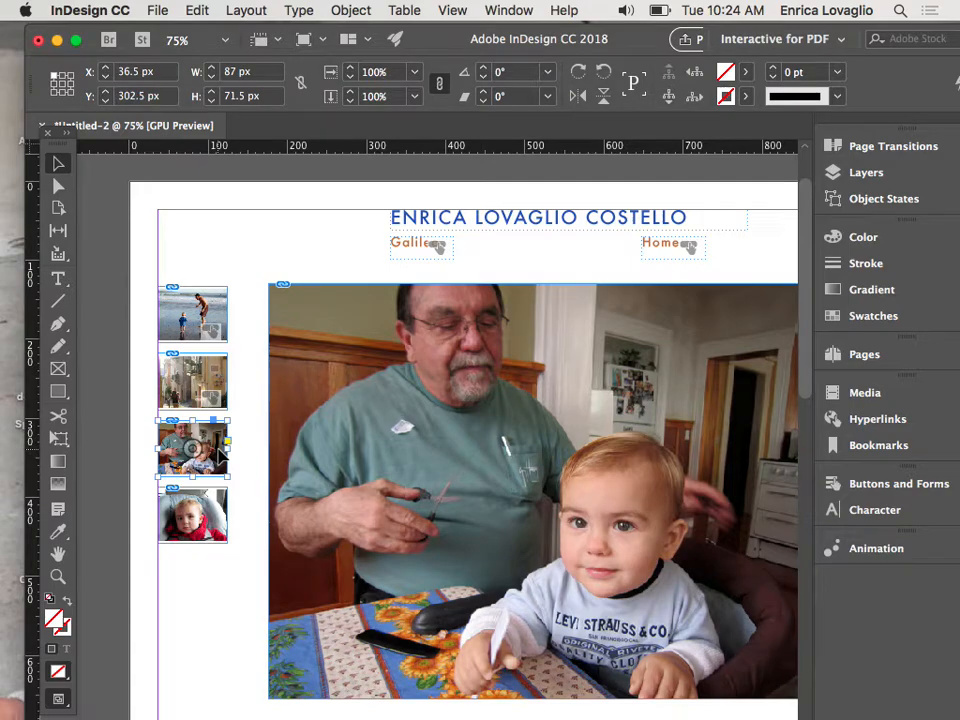
click(830, 483)
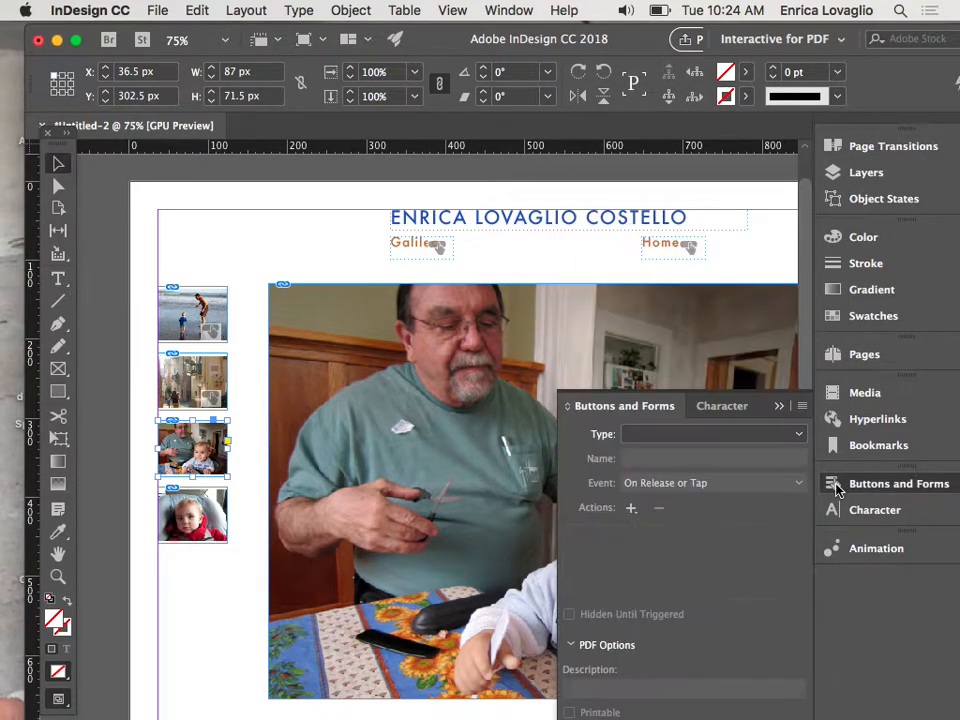
click(799, 435)
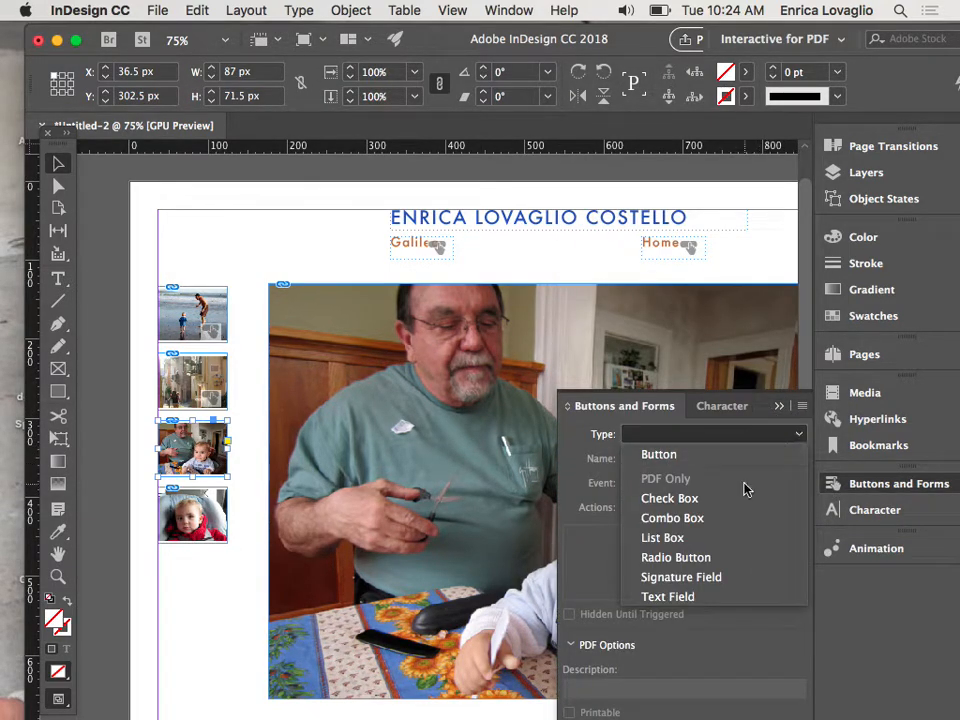
click(705, 456)
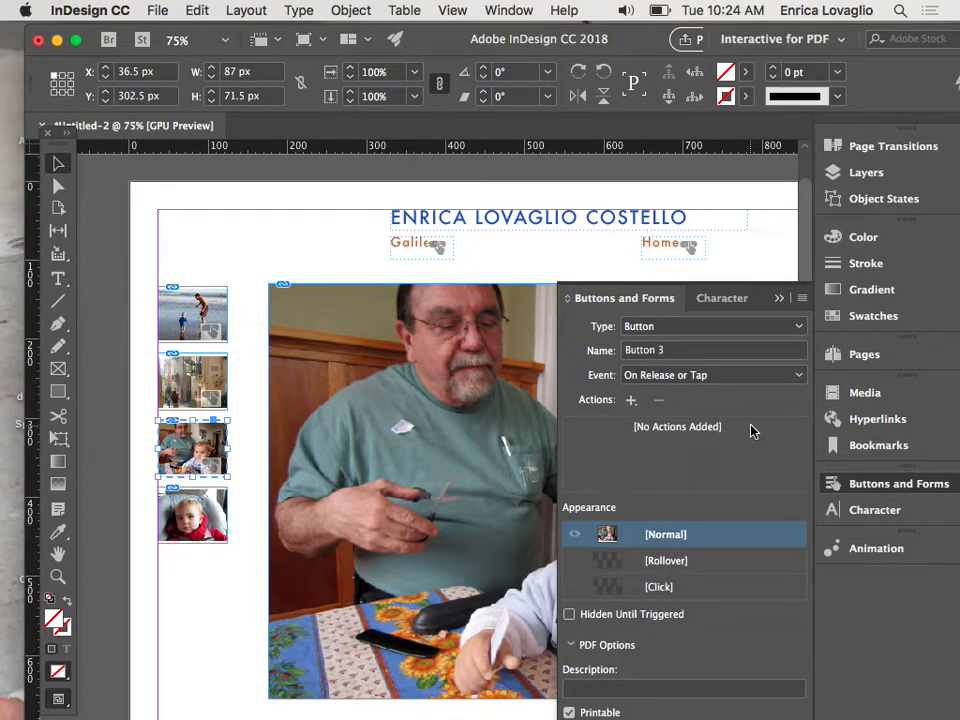
drag(668, 350, 618, 356)
text(galileo_thumb3)
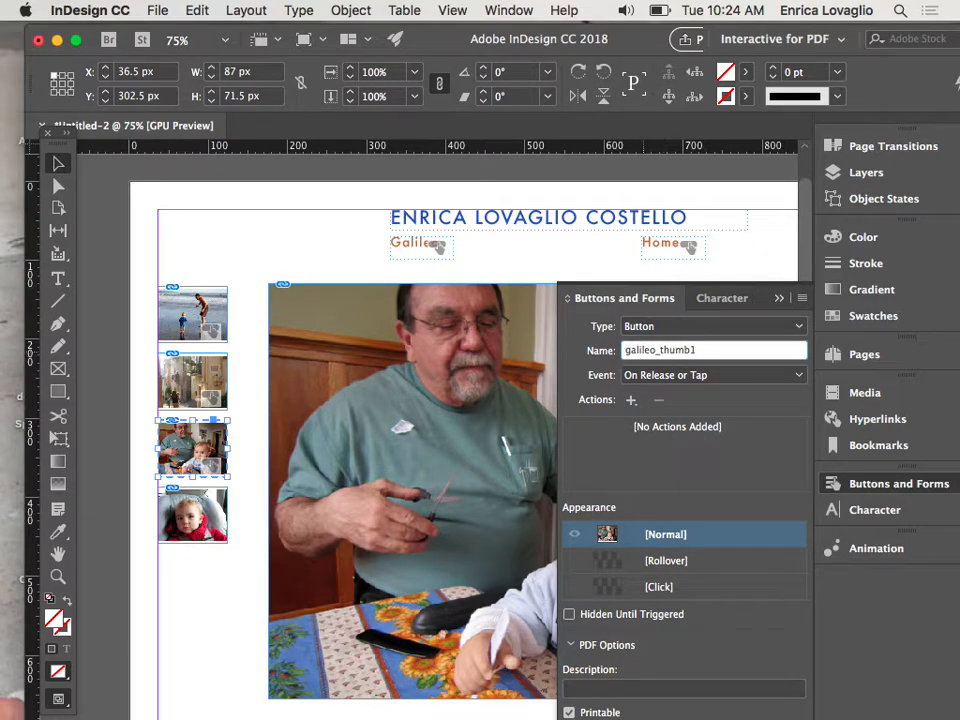
click(631, 399)
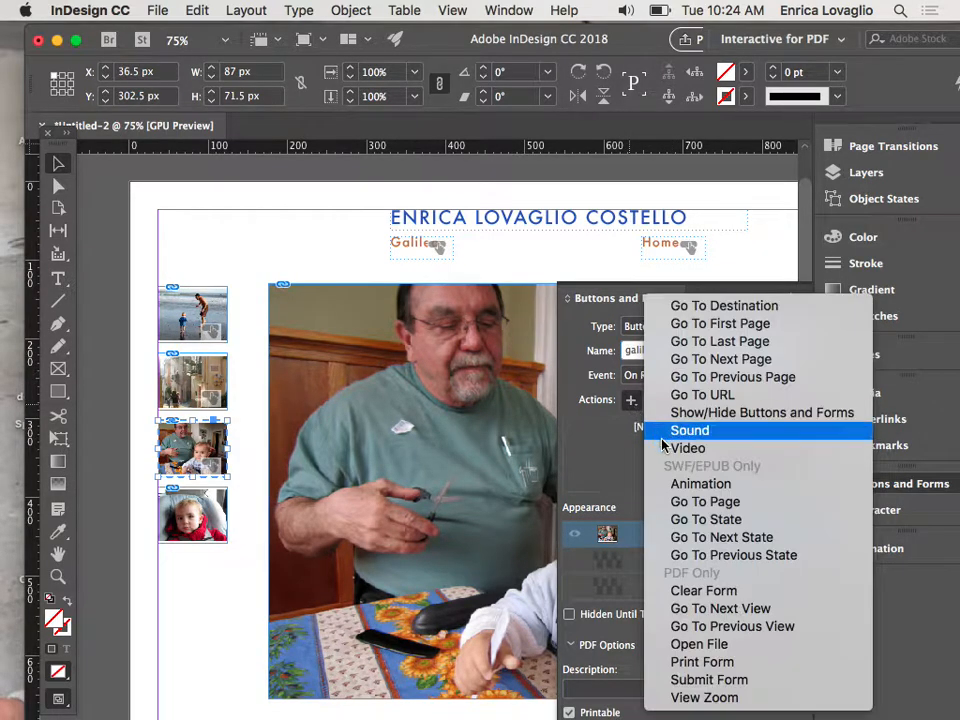
click(684, 520)
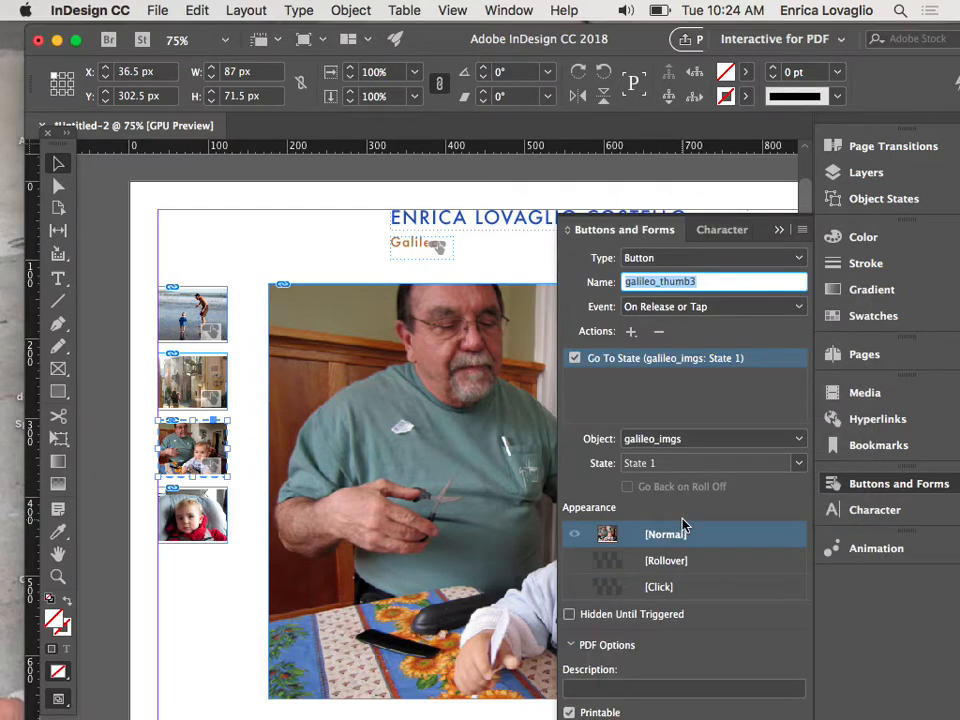
Add a Rollover appearance filled with RGB Cyan to the third thumbnail button and switch back to its Normal appearance.
click(660, 570)
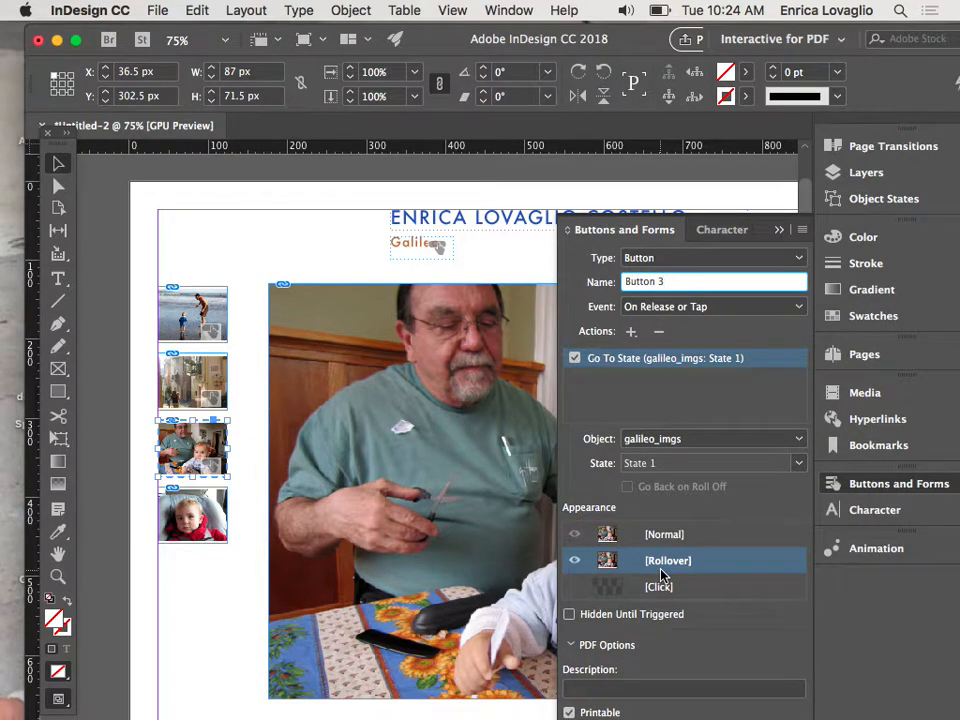
click(867, 320)
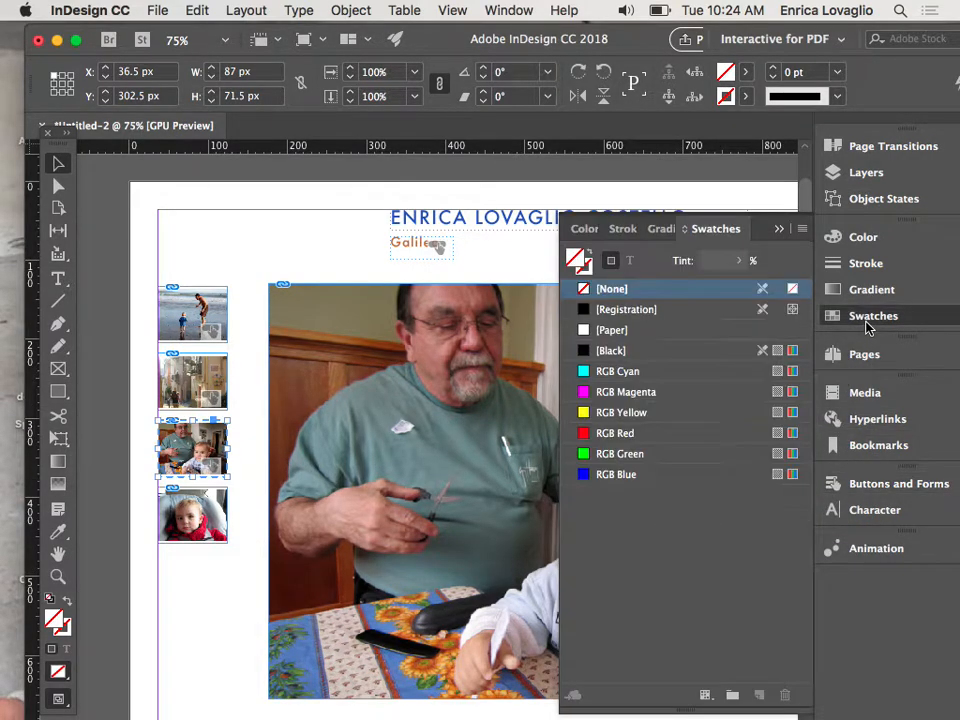
click(634, 373)
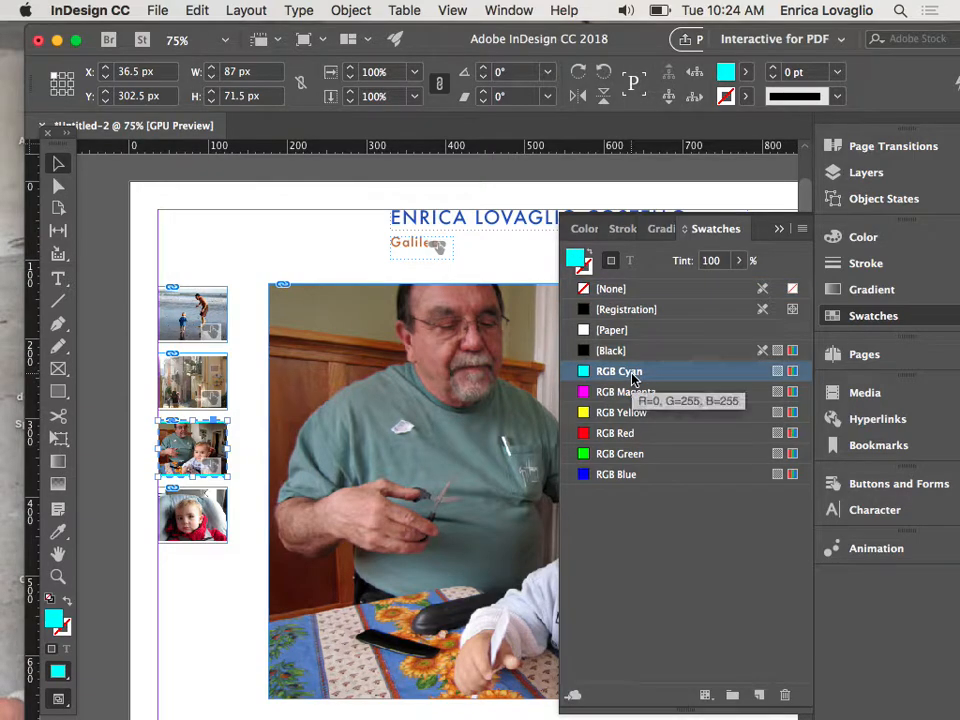
click(777, 229)
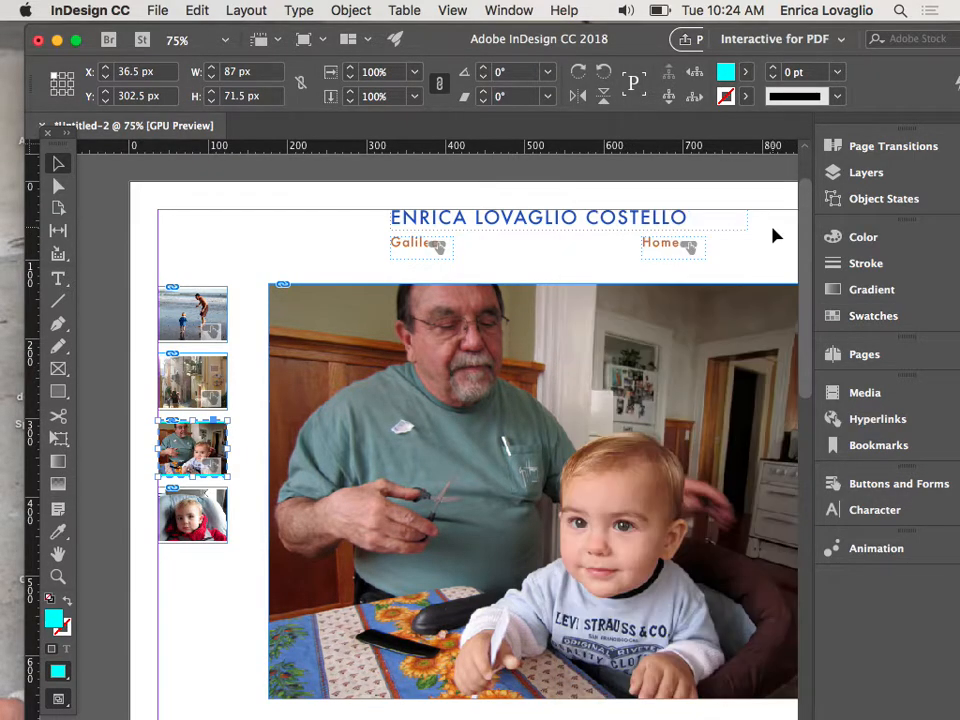
click(880, 483)
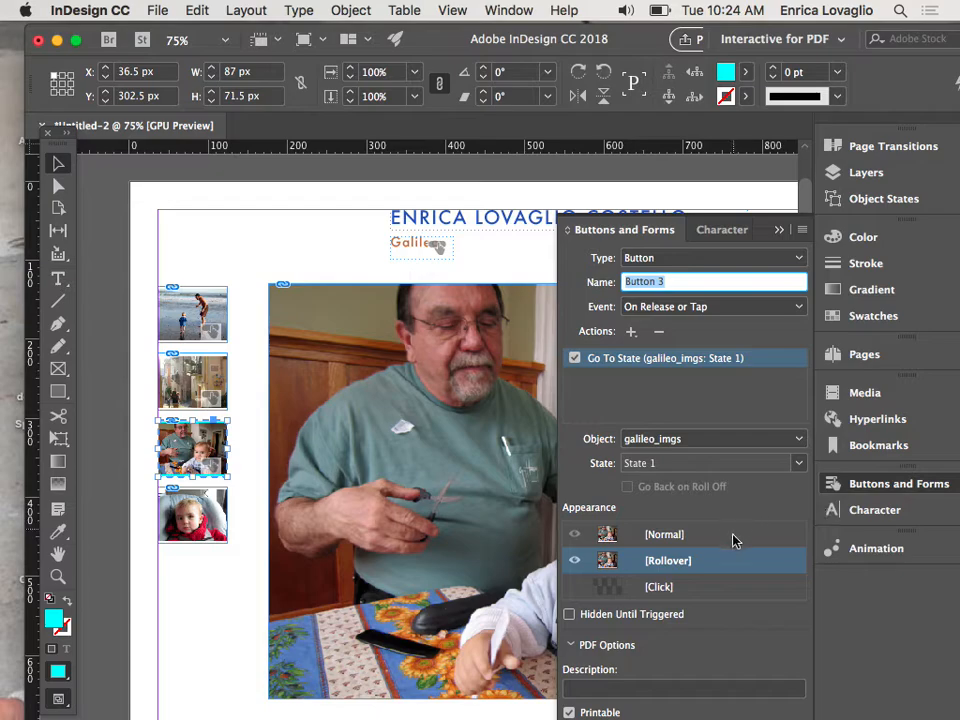
click(733, 538)
Give the galileo_thumb2 street photo button an RGB Cyan Rollover appearance, return it to Normal and collapse the button settings.
click(193, 385)
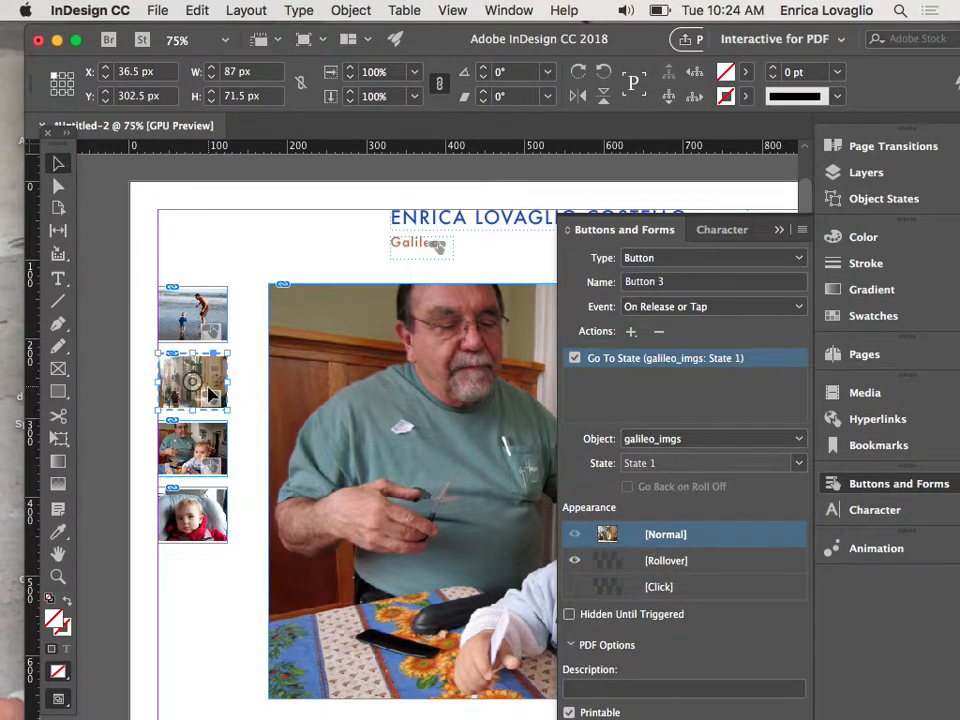
click(684, 567)
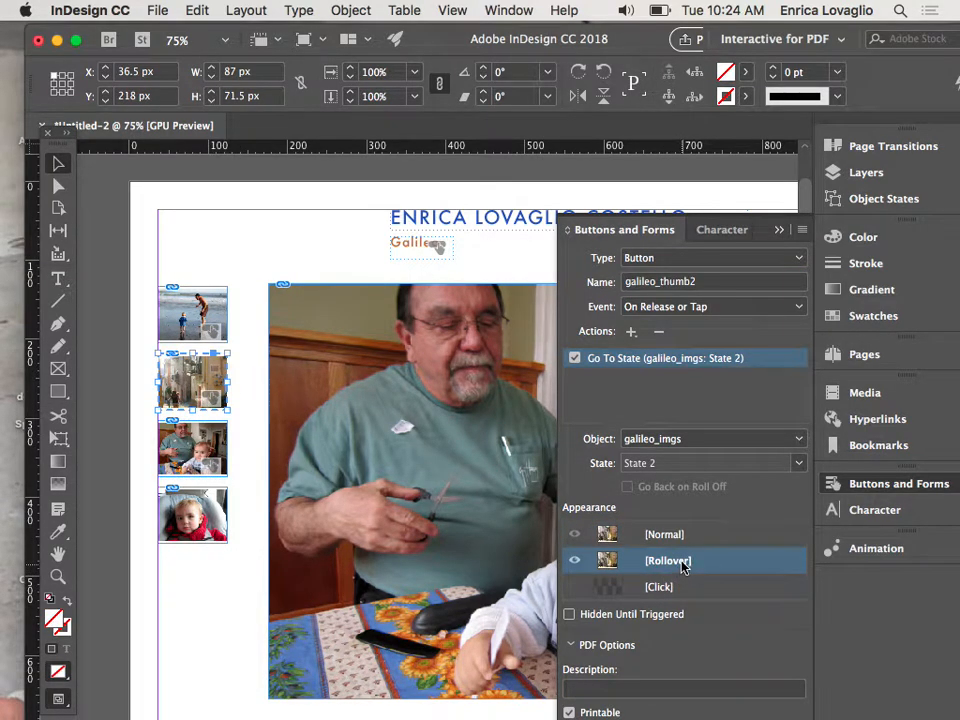
click(870, 316)
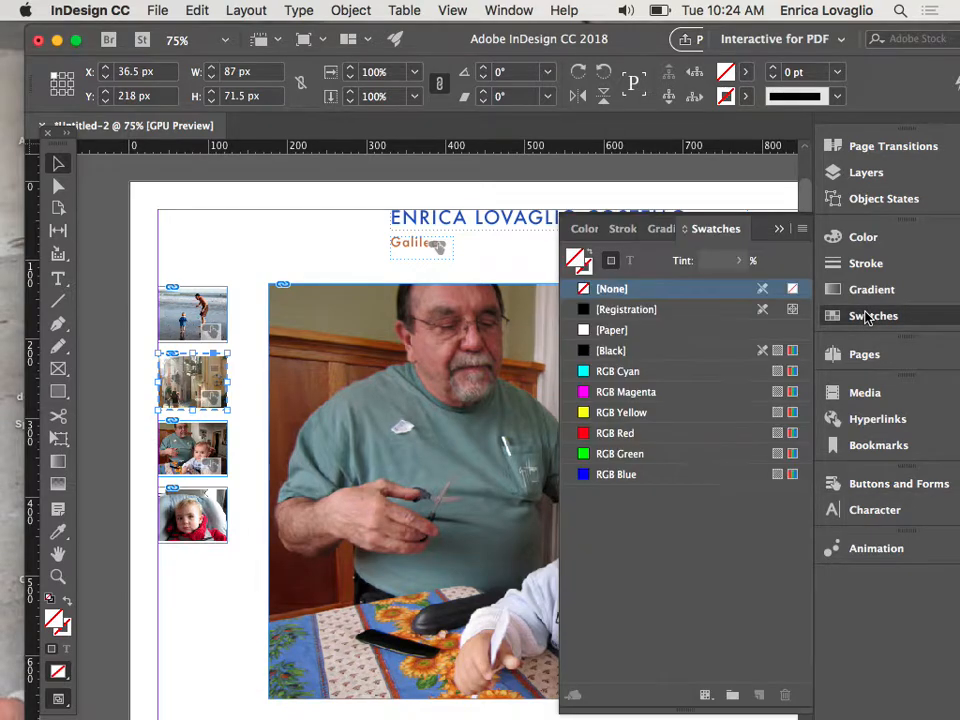
click(620, 371)
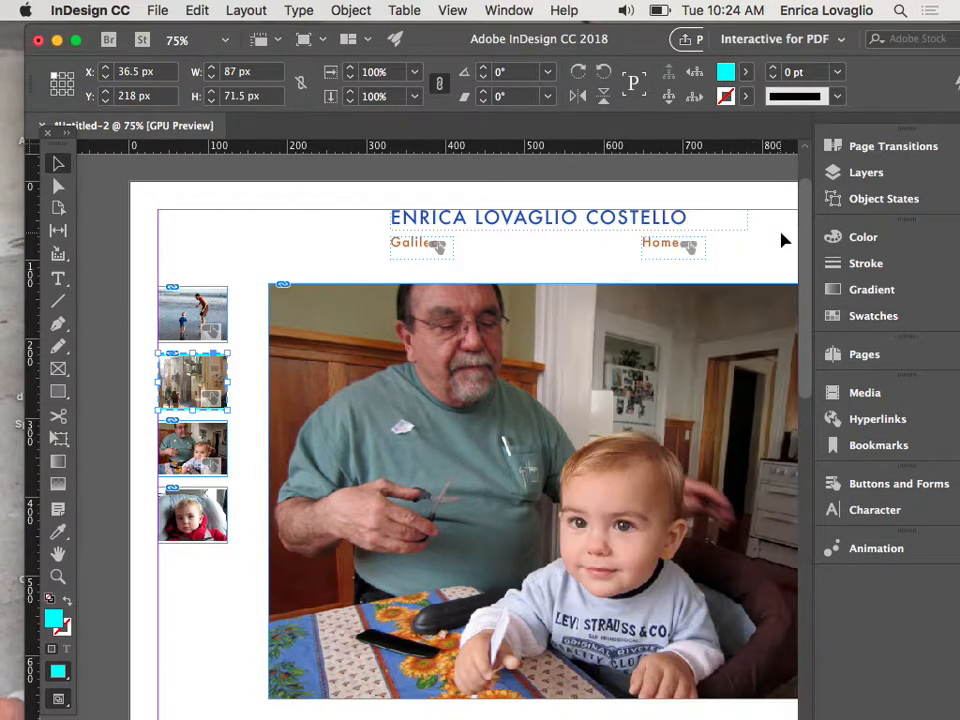
click(900, 484)
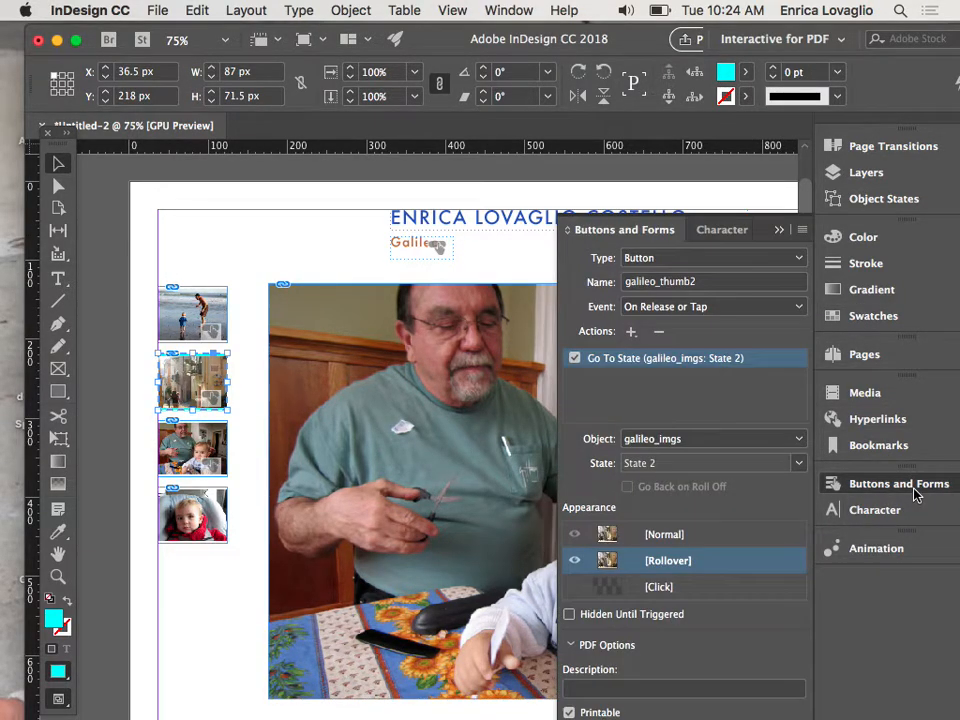
click(686, 543)
click(778, 231)
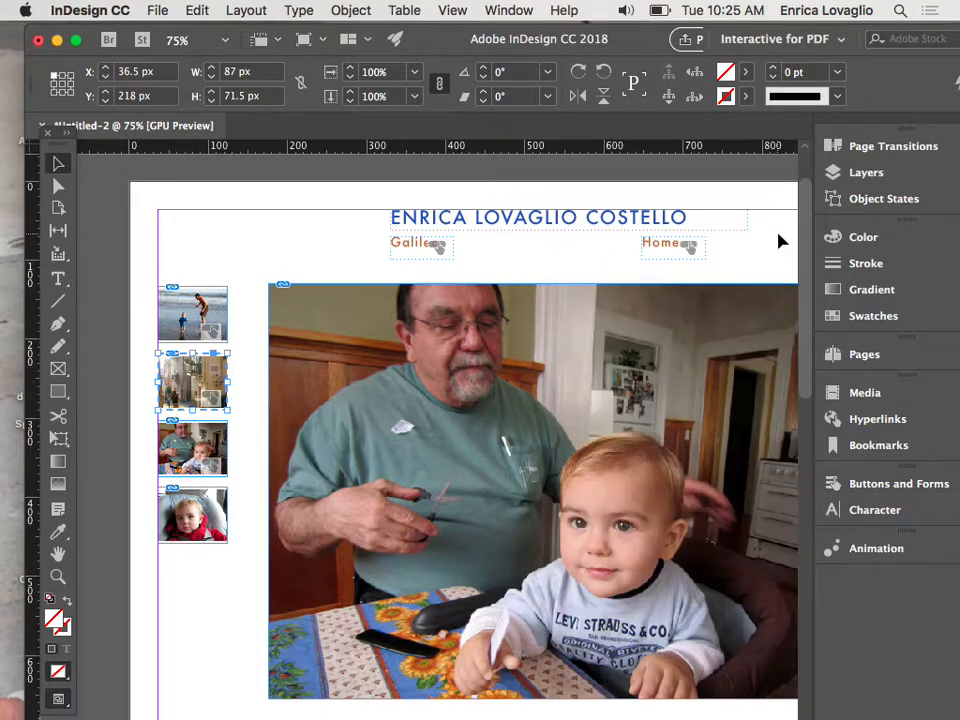
Convert the fourth thumbnail, the baby in red, into a button named galileo_thumb4.
click(218, 540)
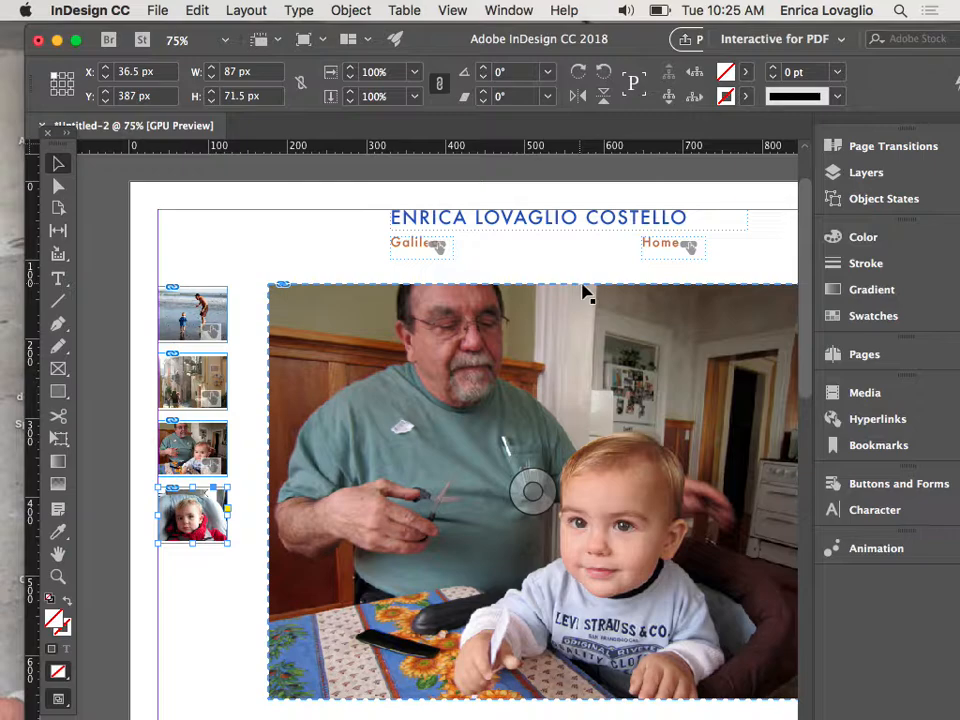
click(845, 483)
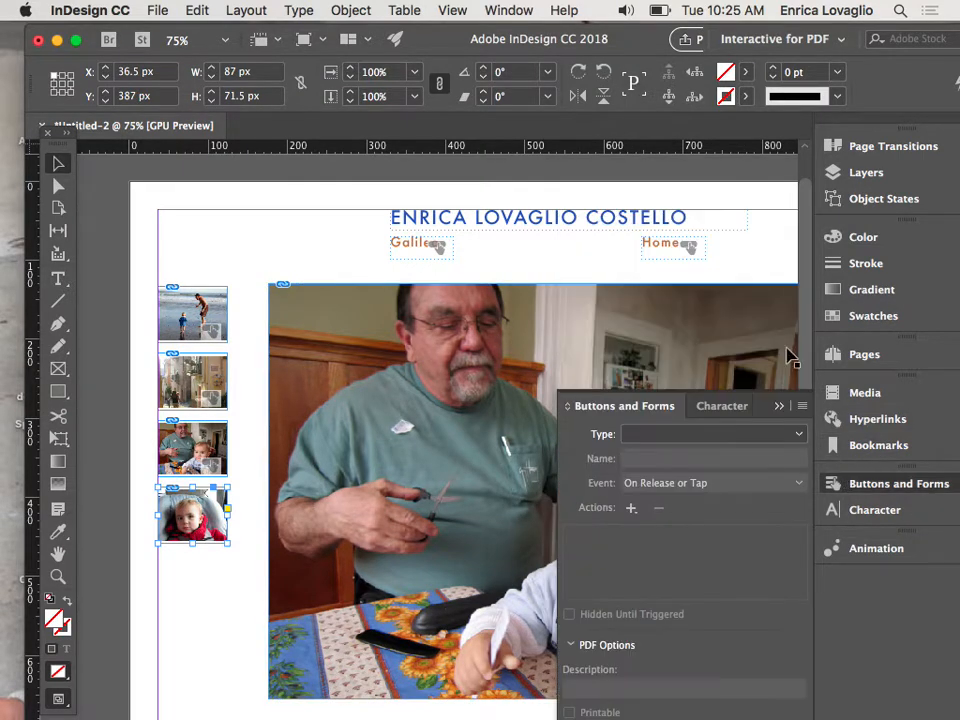
click(797, 434)
click(759, 456)
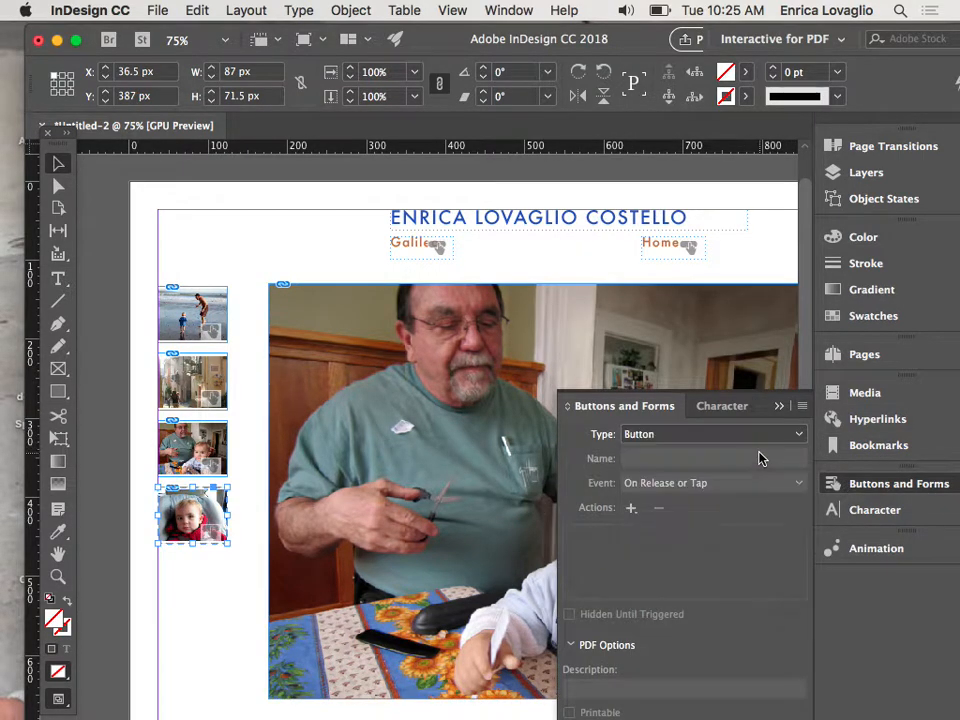
triple_click(665, 358)
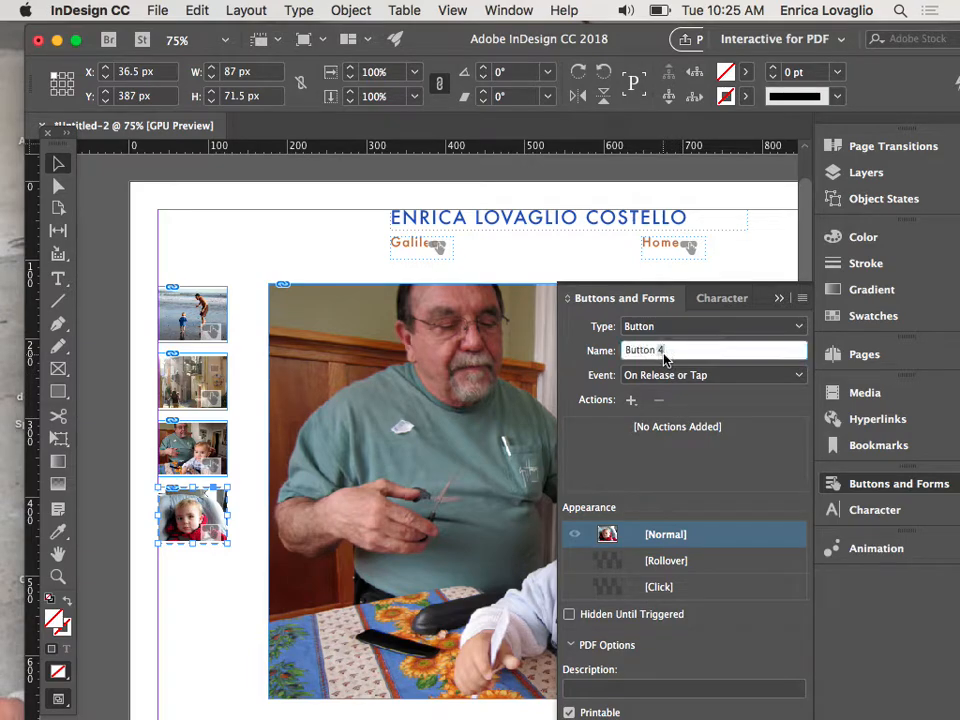
text(galileo_thumb1)
Add a Go To State action to the galileo_thumb4 button, targeting State 3 of galileo_imgs.
click(631, 399)
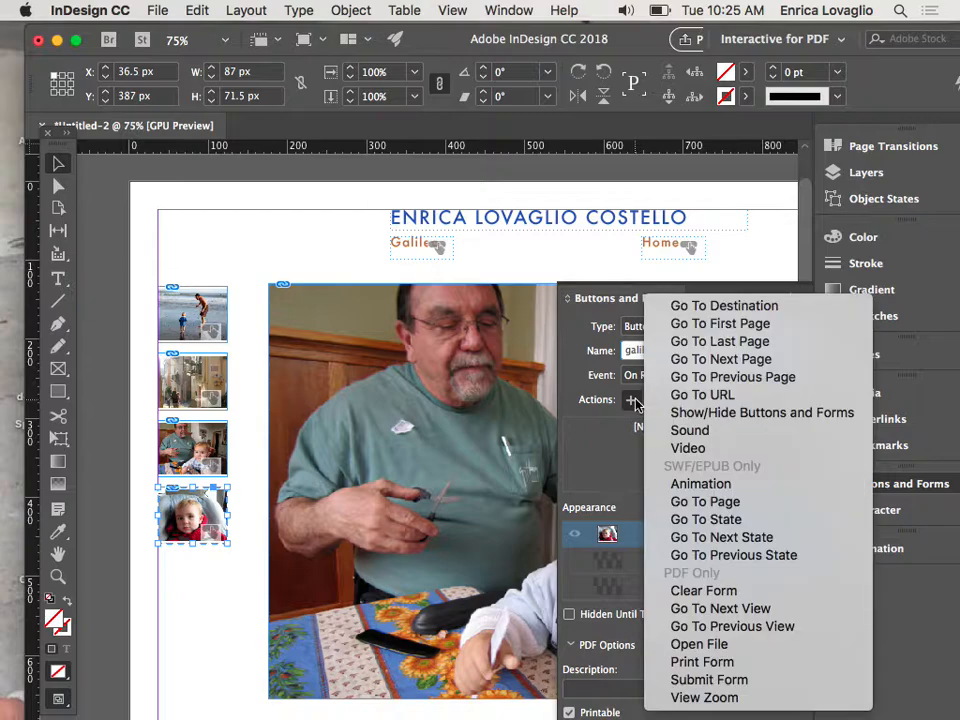
click(690, 519)
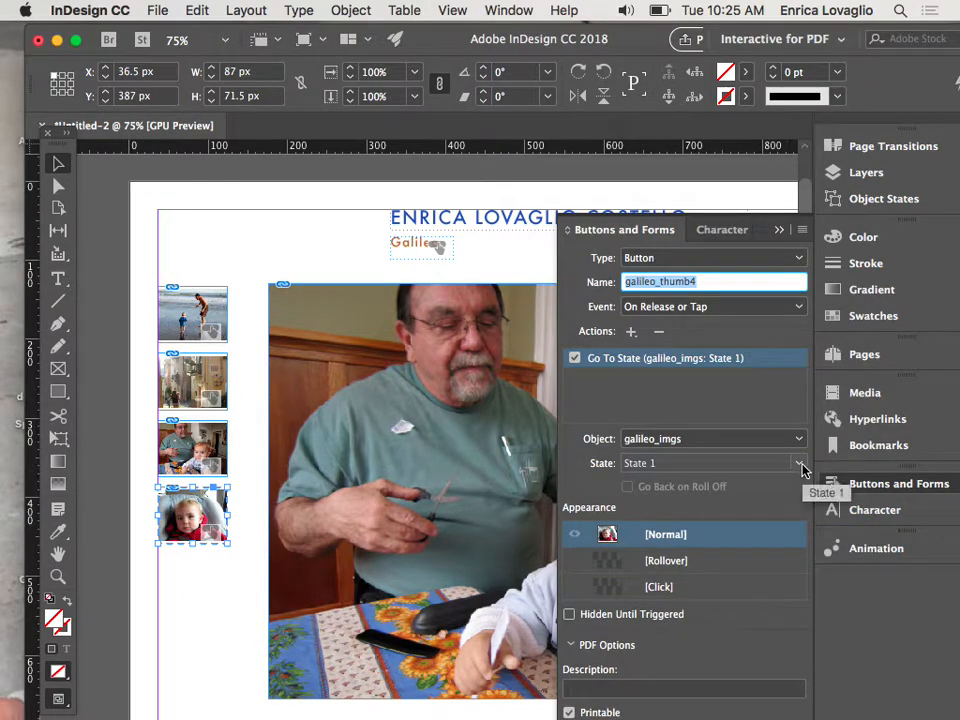
click(800, 467)
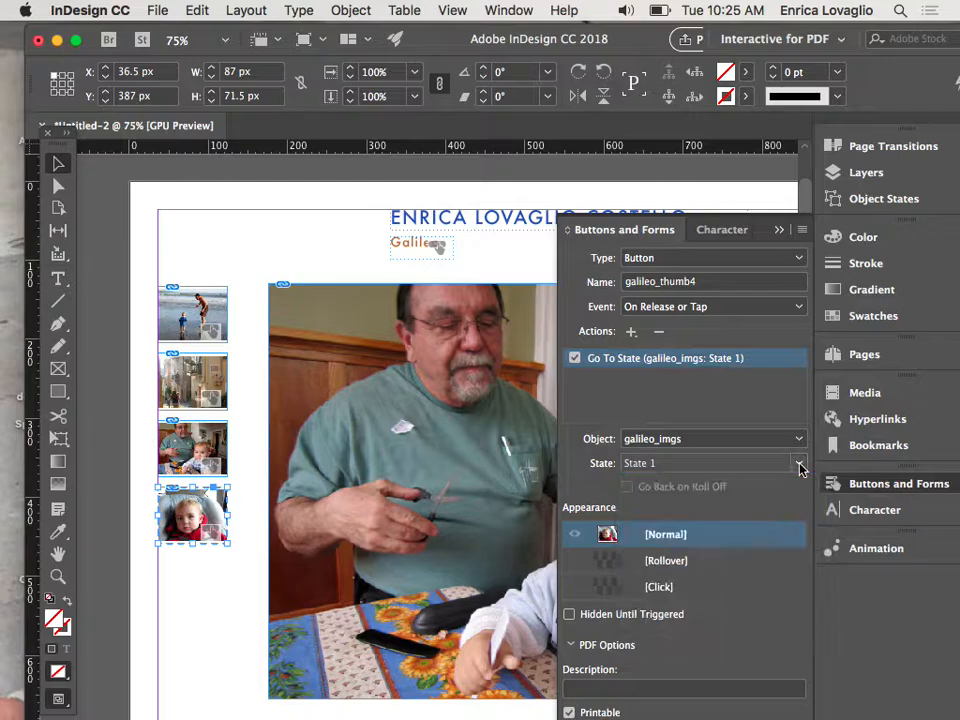
click(800, 467)
click(745, 566)
Add an RGB Cyan Rollover appearance to the galileo_thumb4 button, switch back to Normal and collapse the button settings.
click(735, 564)
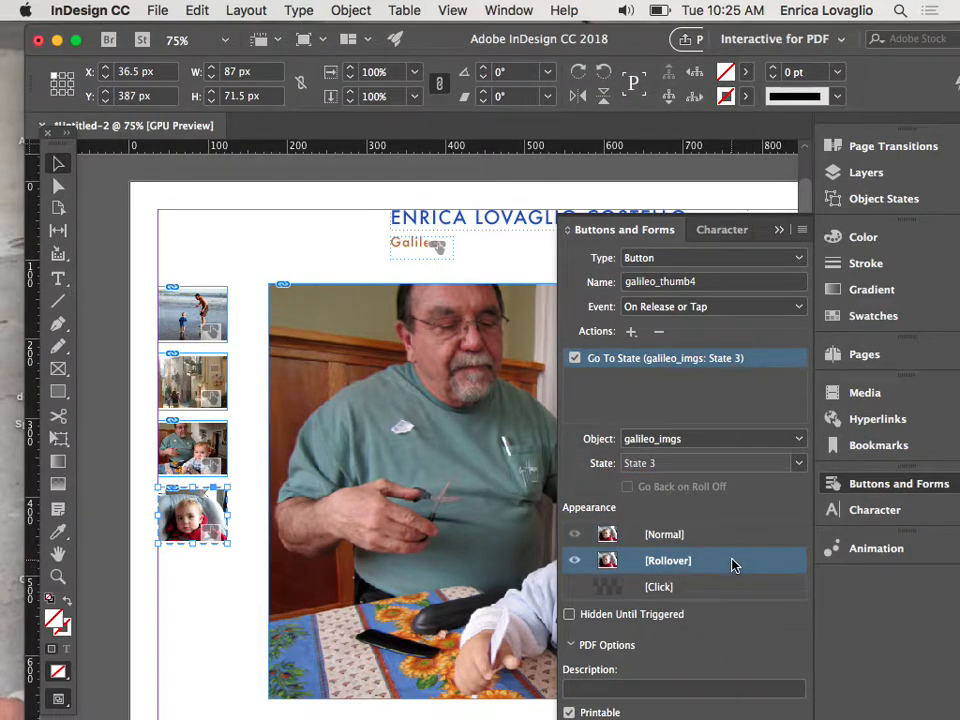
click(873, 315)
click(660, 371)
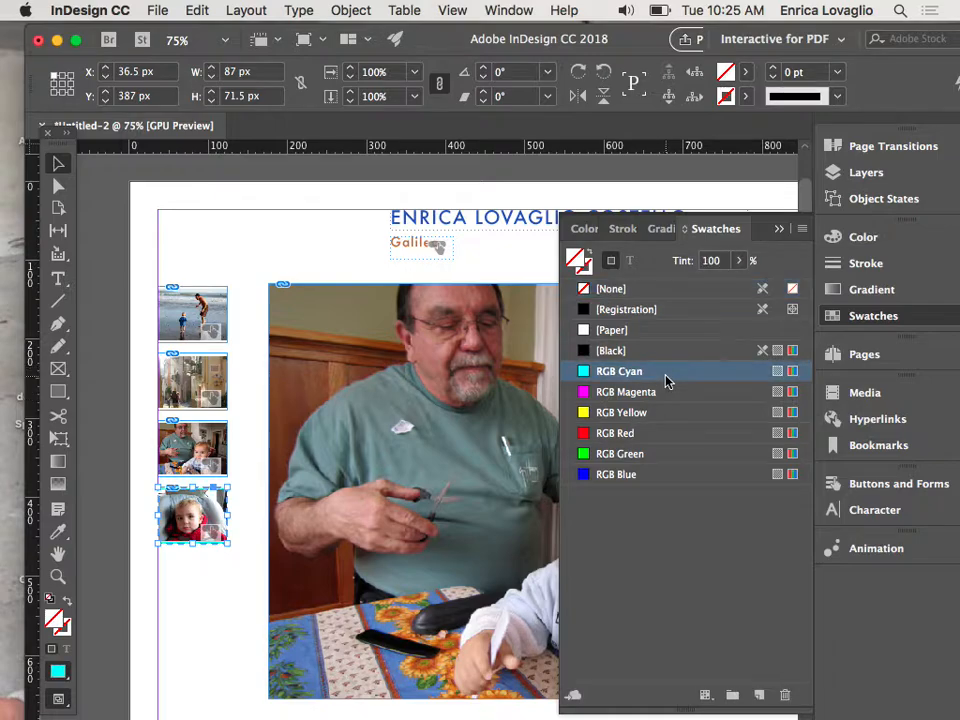
click(780, 238)
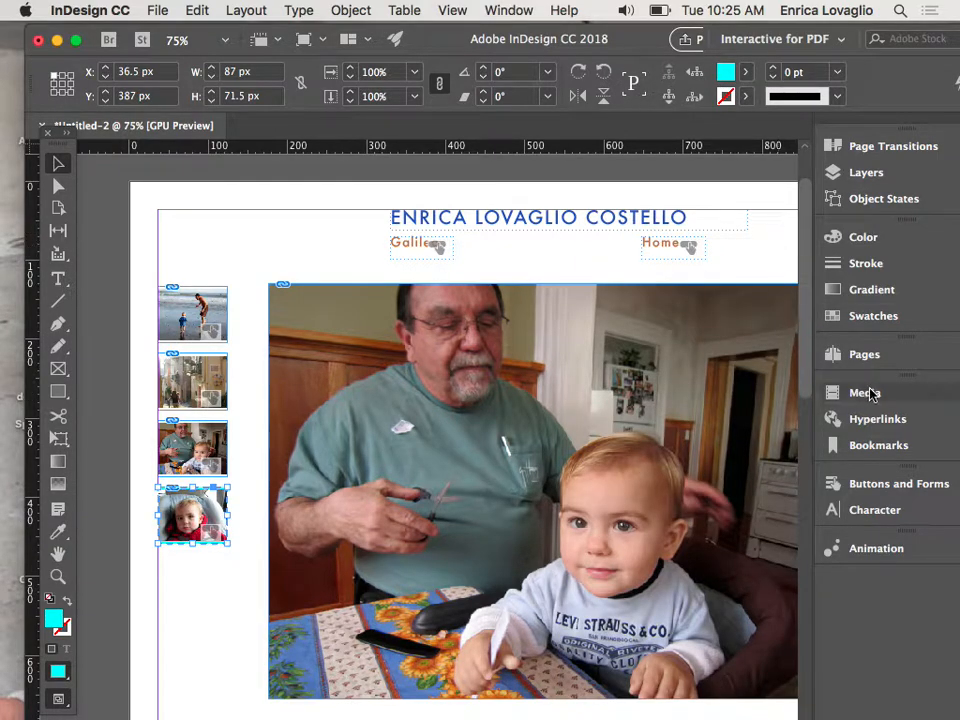
click(885, 484)
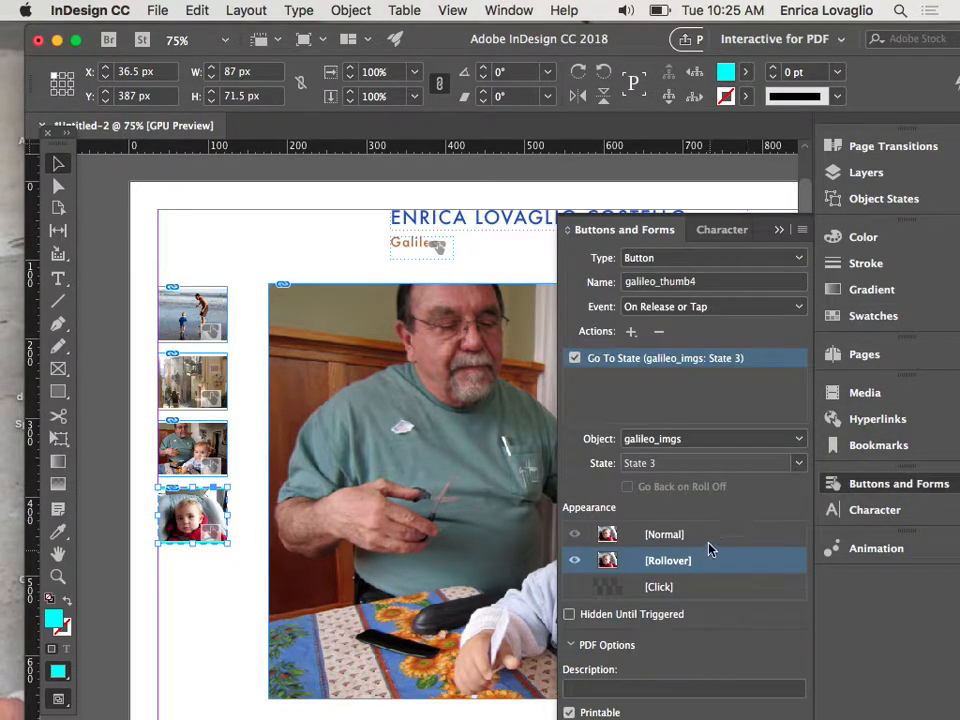
click(709, 540)
click(779, 232)
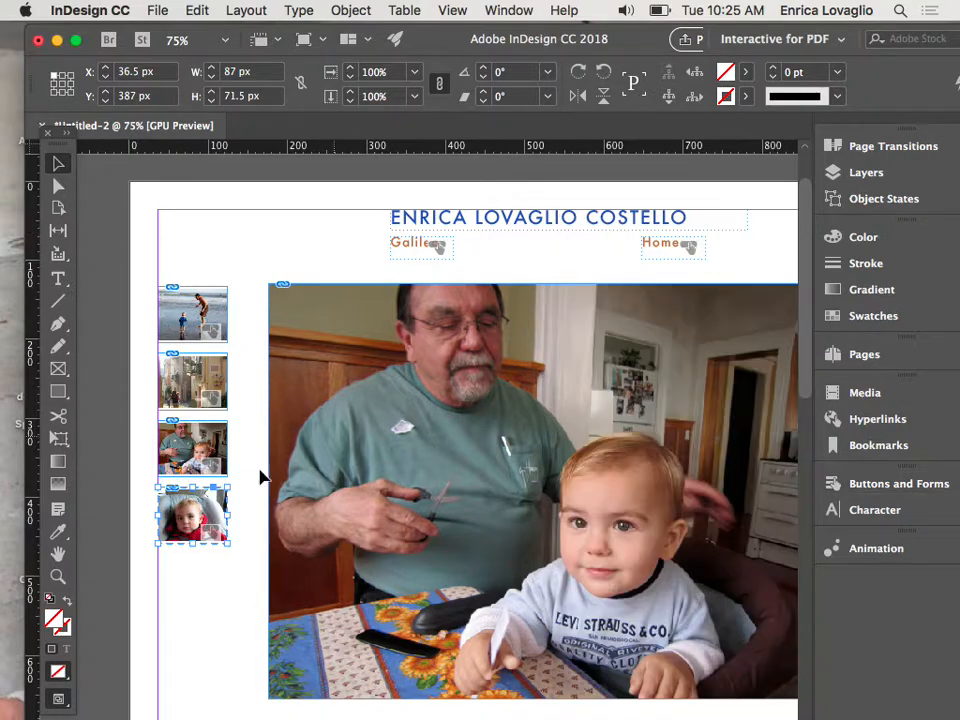
Change the third thumbnail button's Go To State target to State 4 of galileo_imgs and collapse the button settings.
click(220, 463)
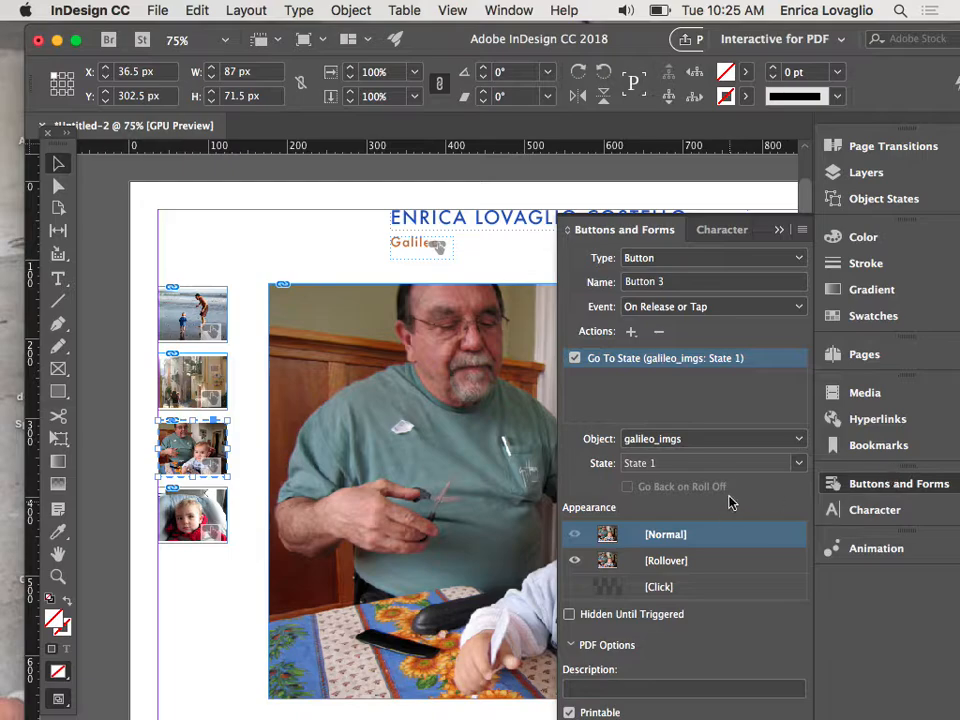
click(799, 463)
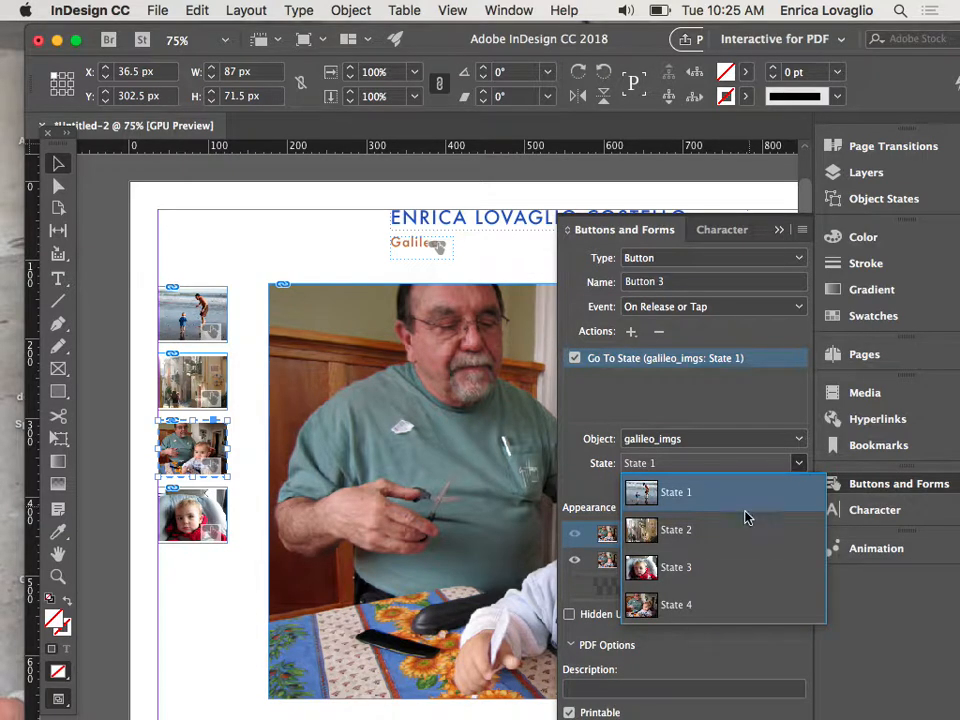
click(718, 607)
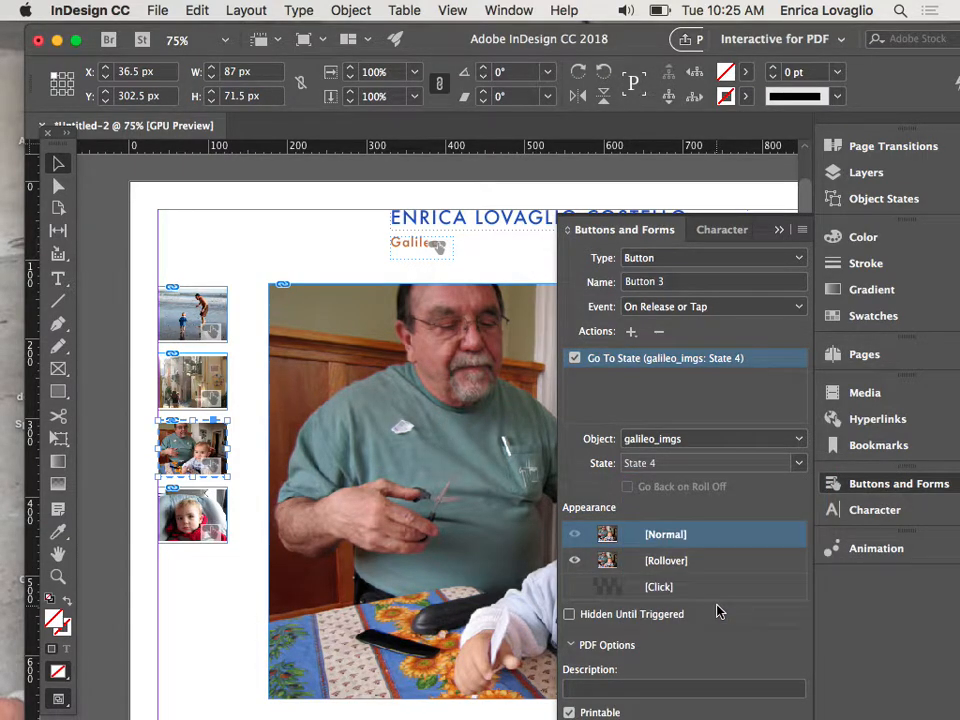
click(780, 230)
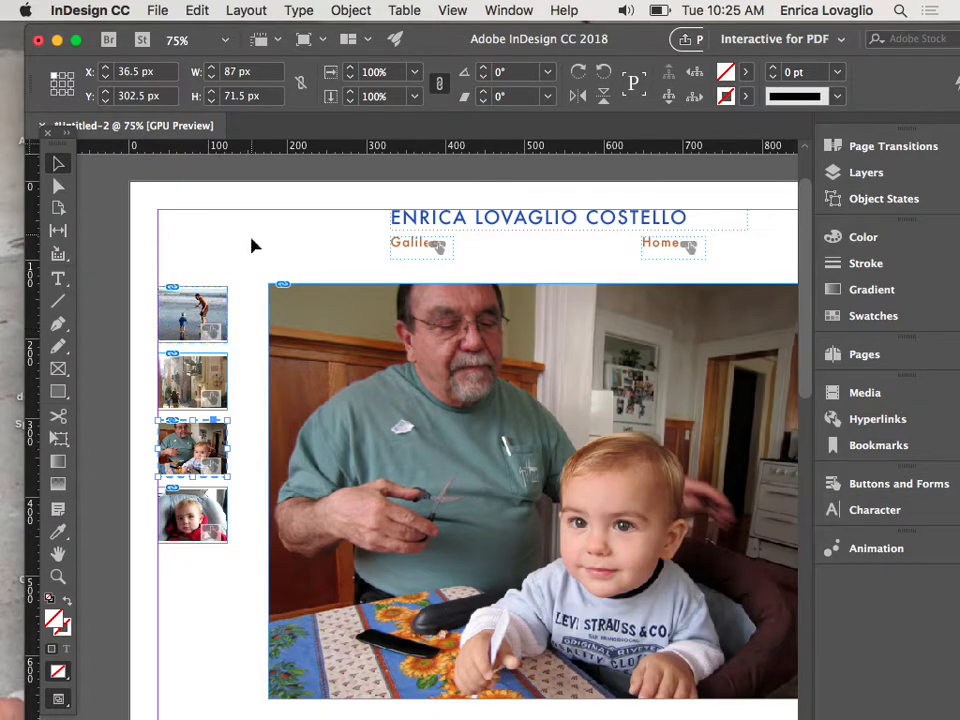
Save the document in the portfolio folder under the name swf_demo.indd.
key(super+s)
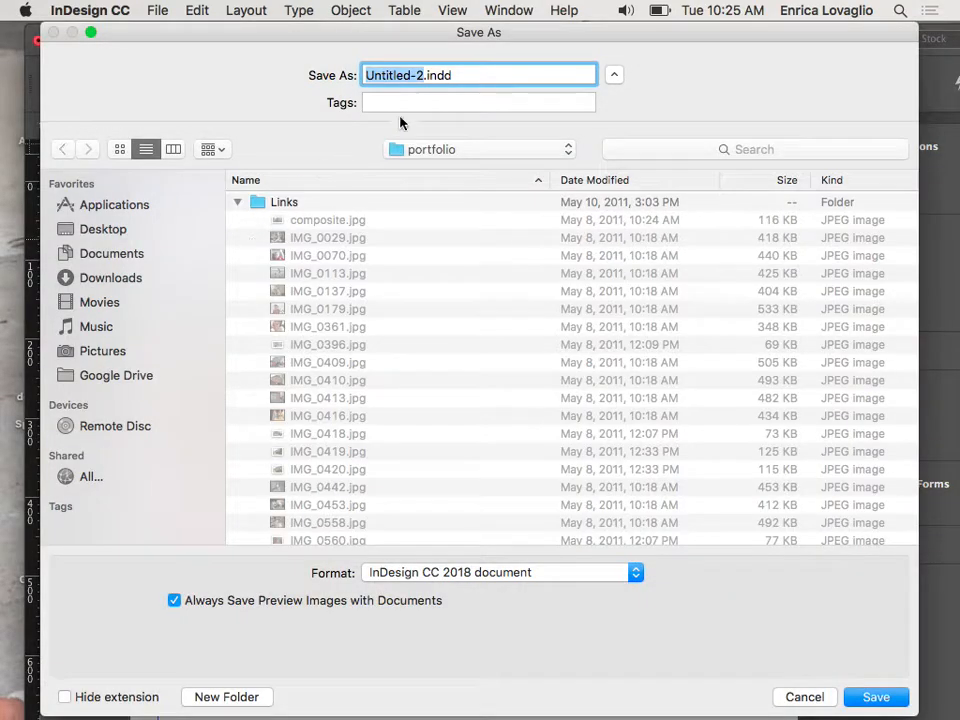
click(437, 148)
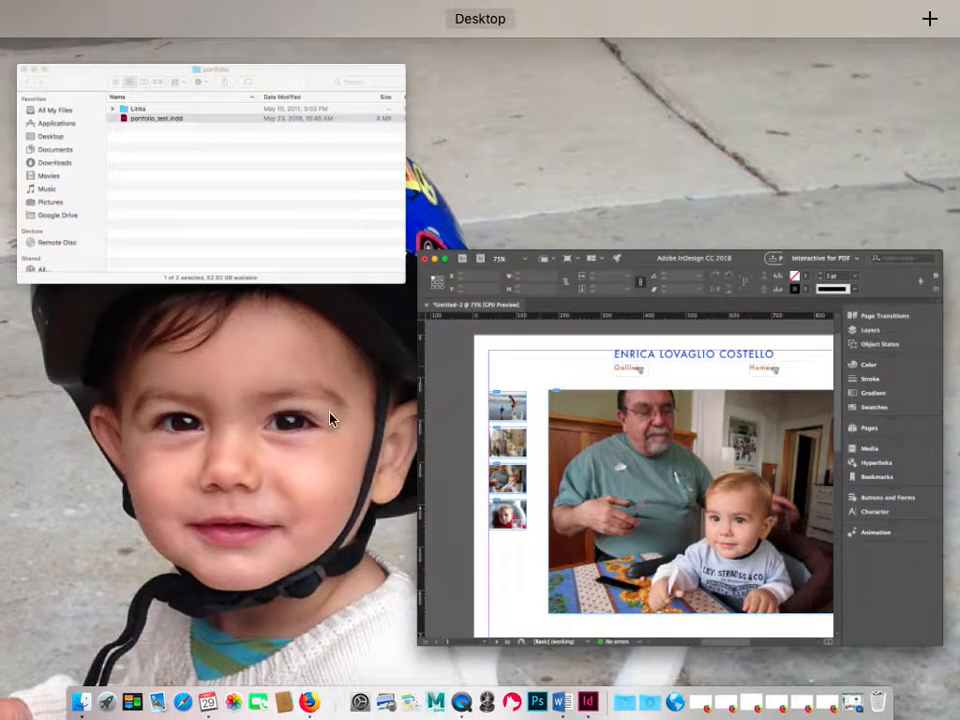
click(446, 394)
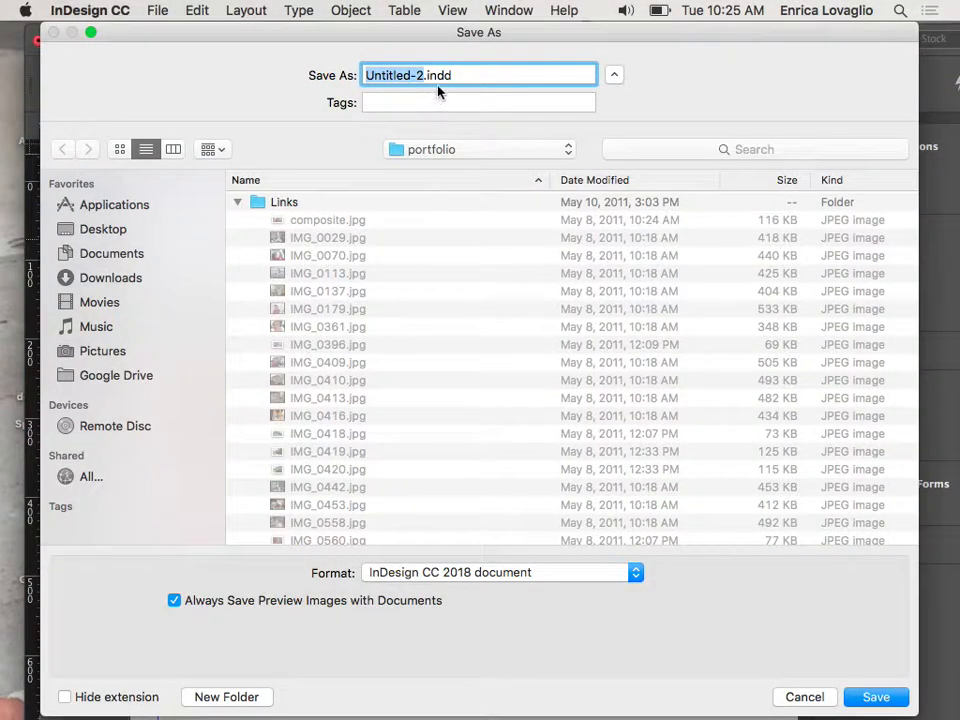
click(452, 155)
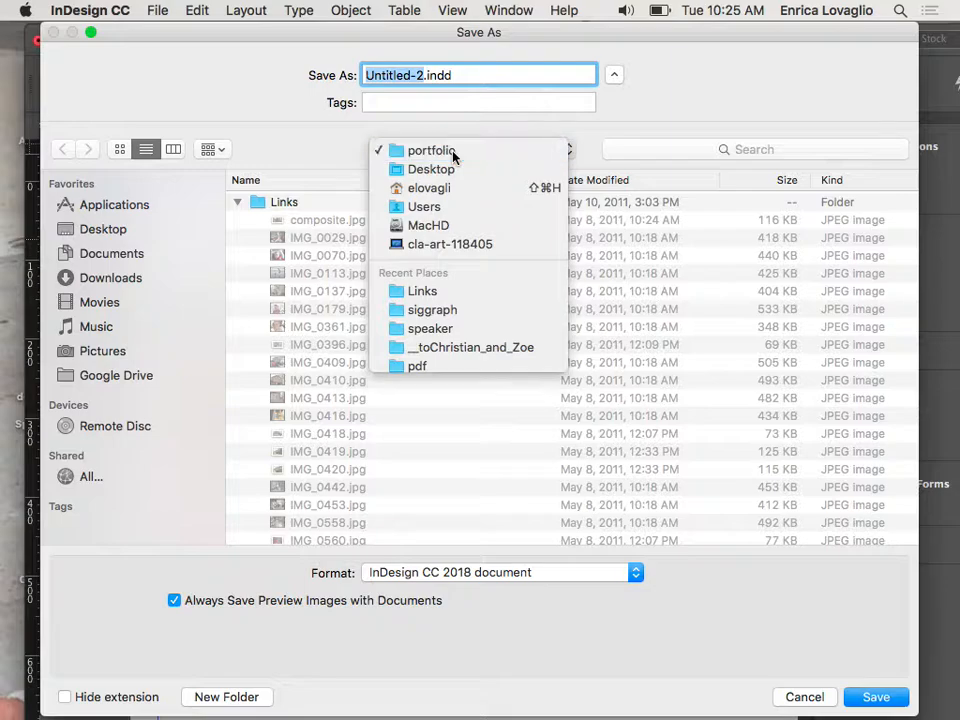
click(430, 150)
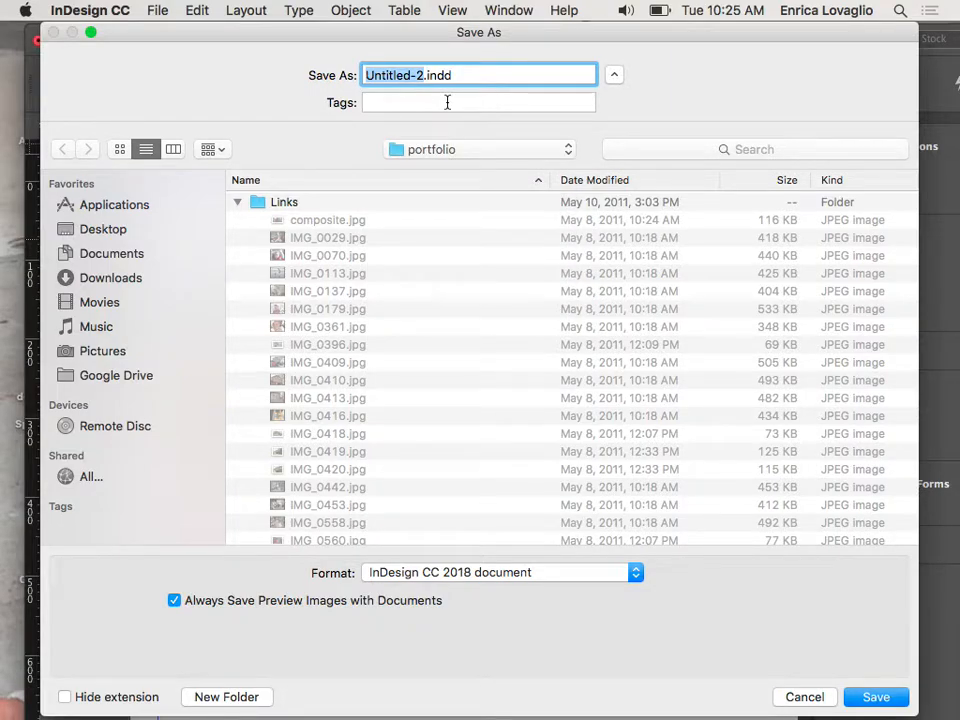
text(swf_demo)
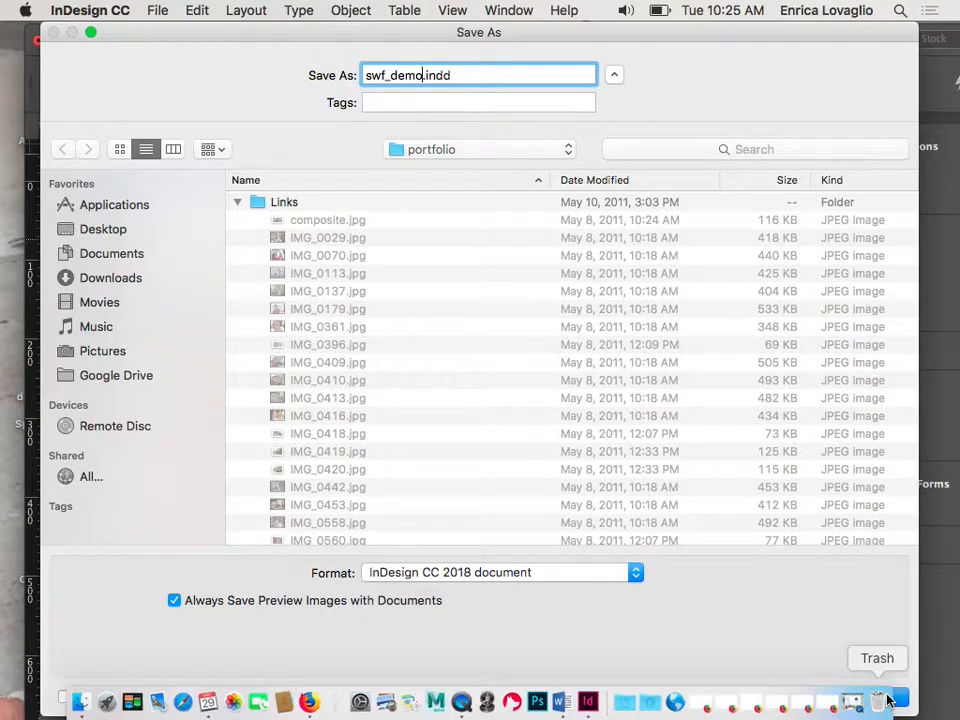
click(900, 698)
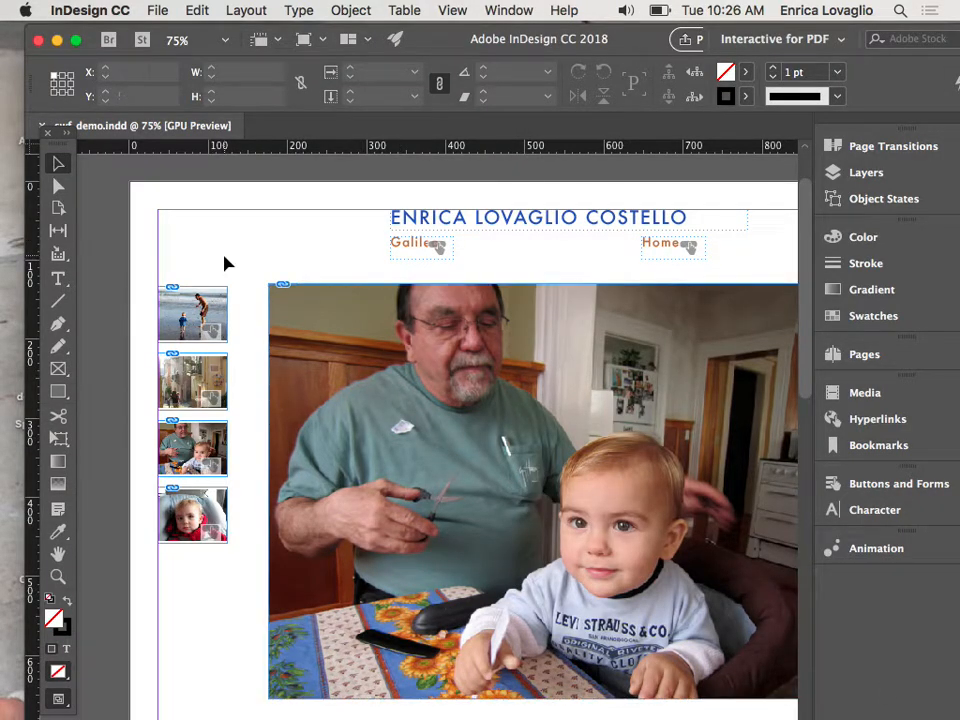
Open the SWF Preview, test the second, third, fourth and first thumbnail buttons, and close the preview.
click(512, 10)
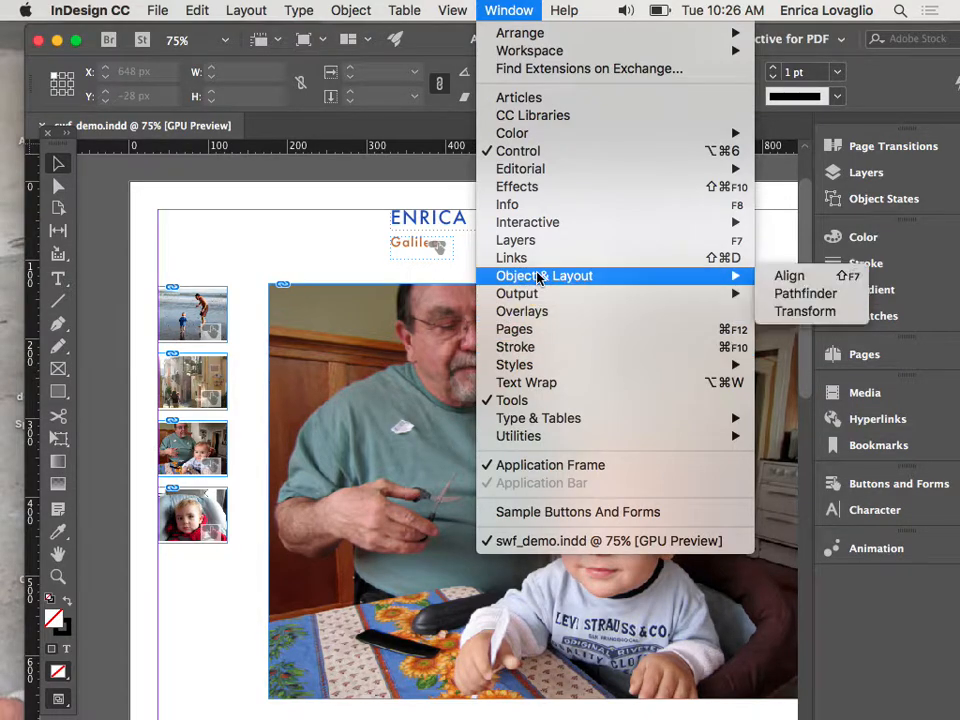
mouse_move(527, 222)
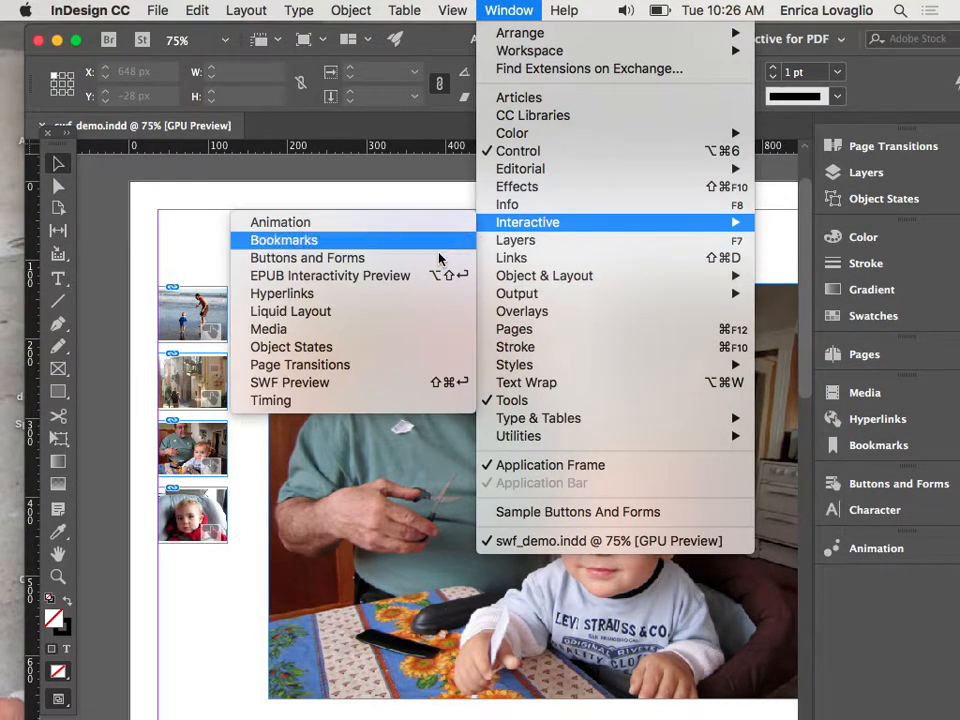
click(367, 388)
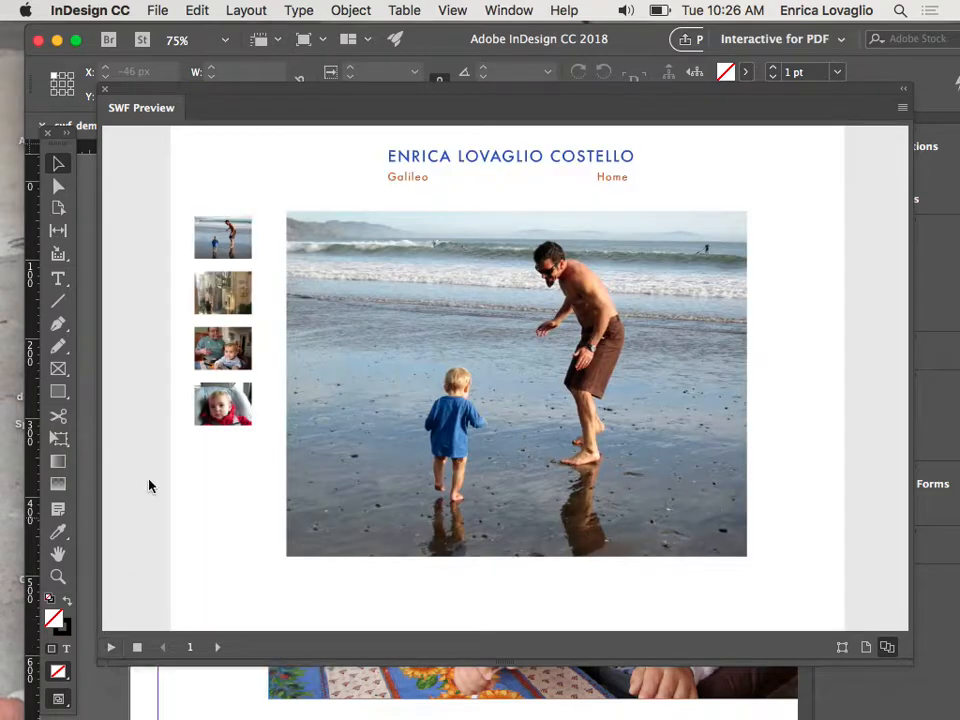
click(211, 303)
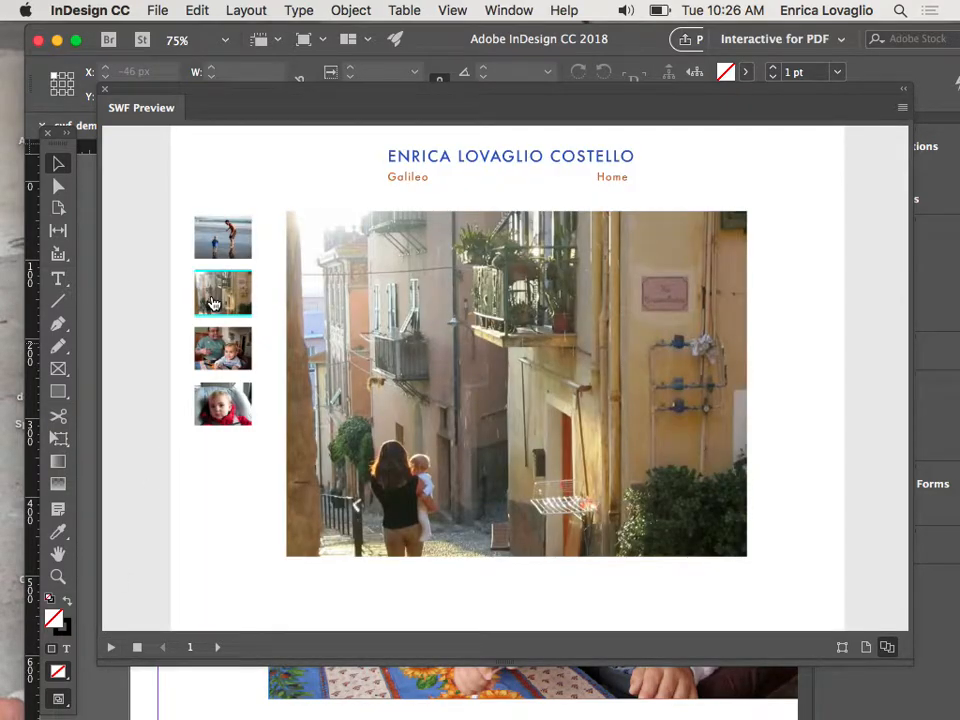
click(224, 353)
click(223, 402)
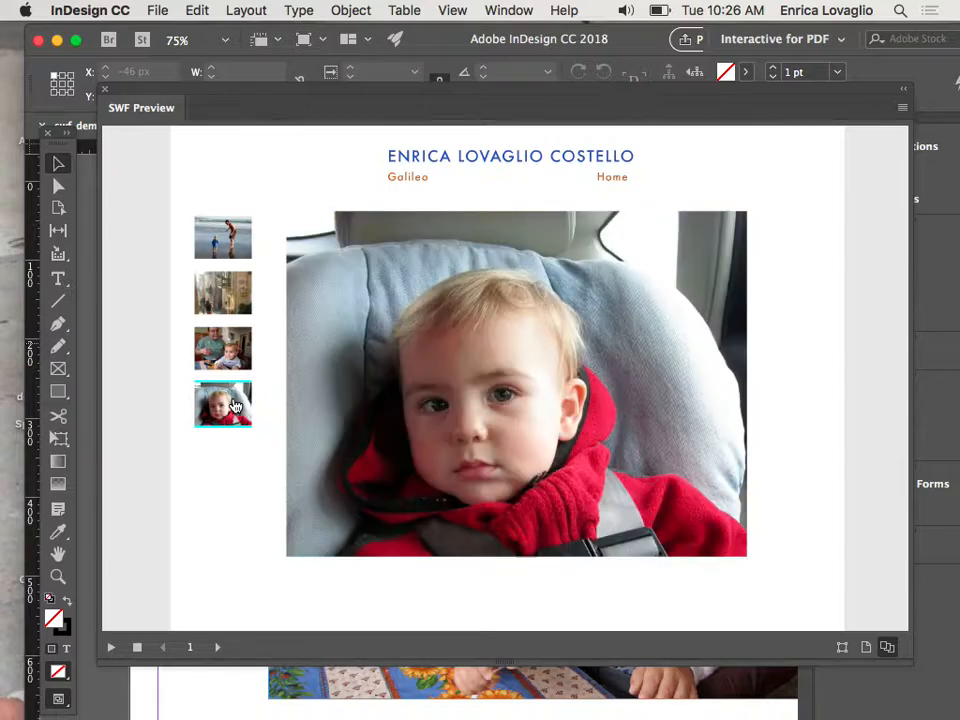
click(228, 246)
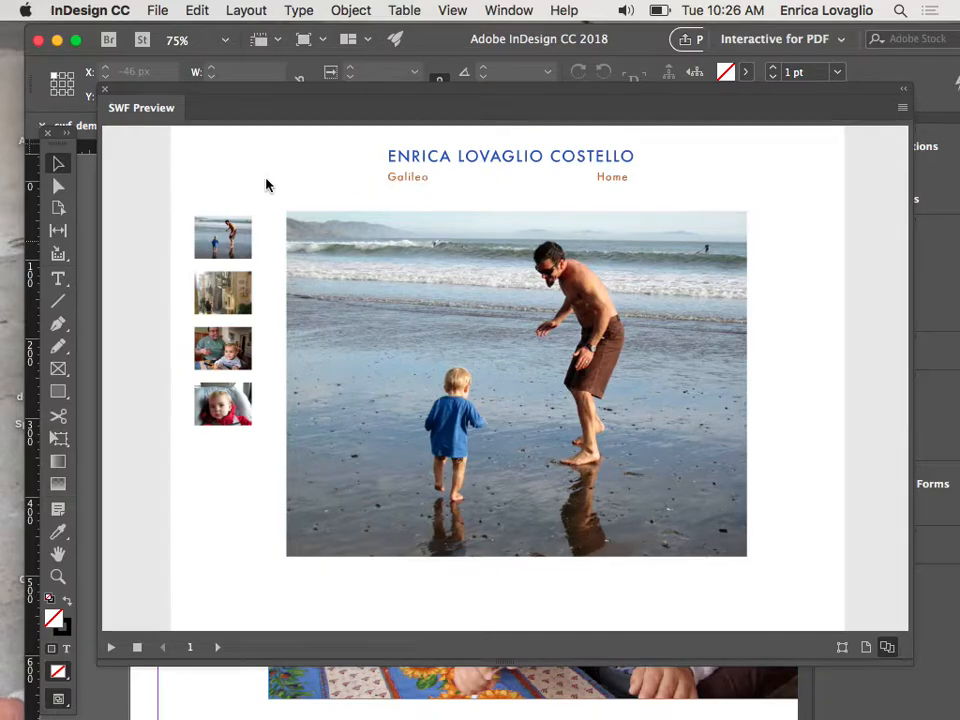
click(104, 88)
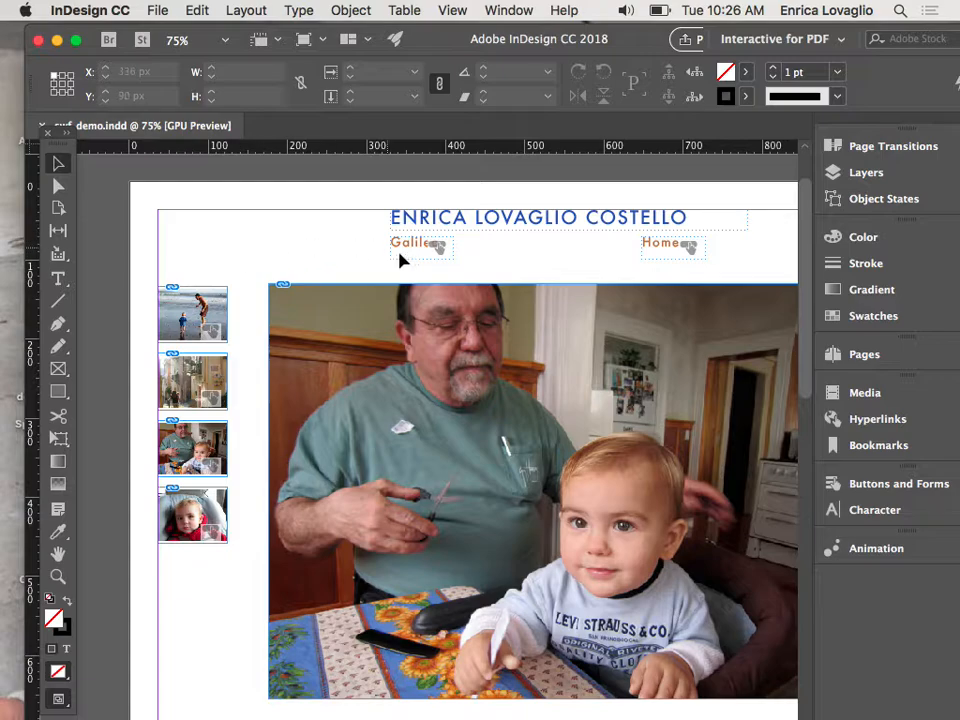
Group the four thumbnail buttons and name the group galileo_group in its animation settings.
drag(240, 254, 193, 633)
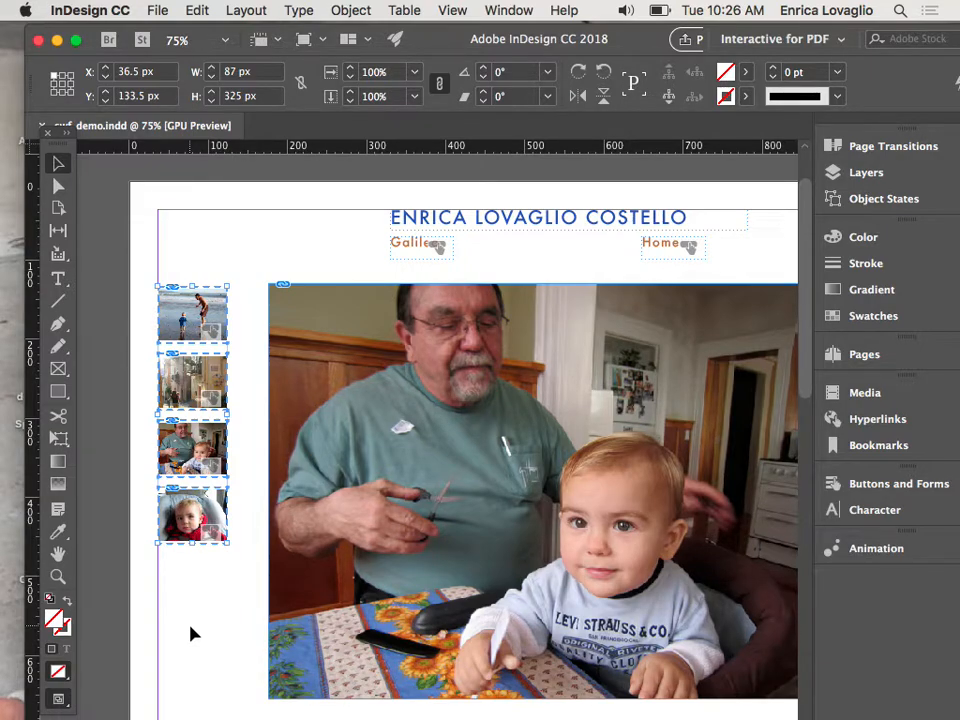
key(super+g)
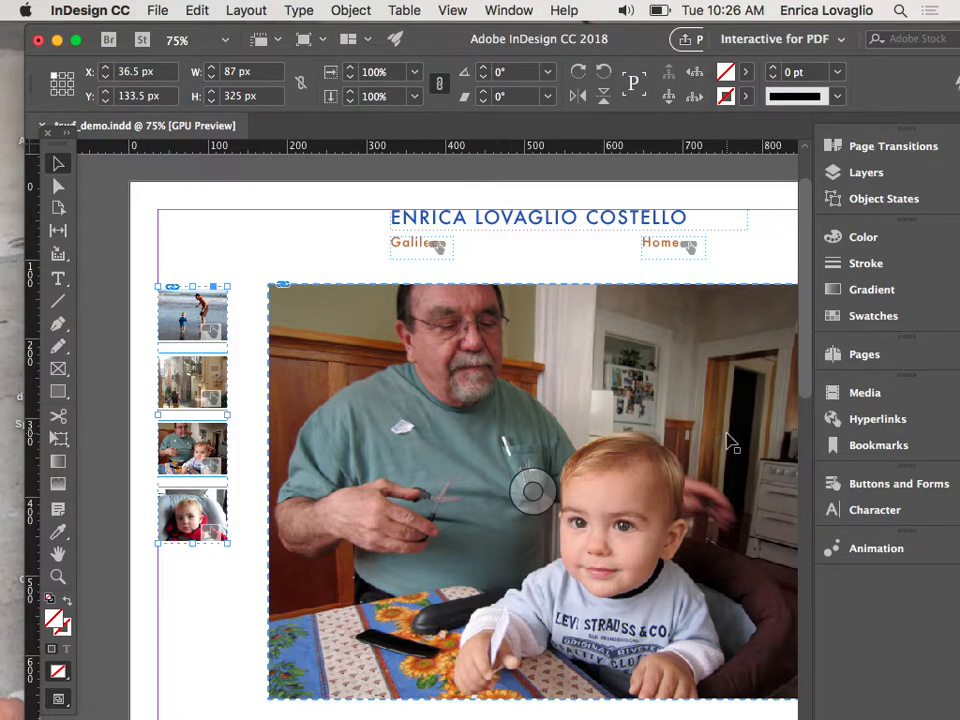
click(858, 552)
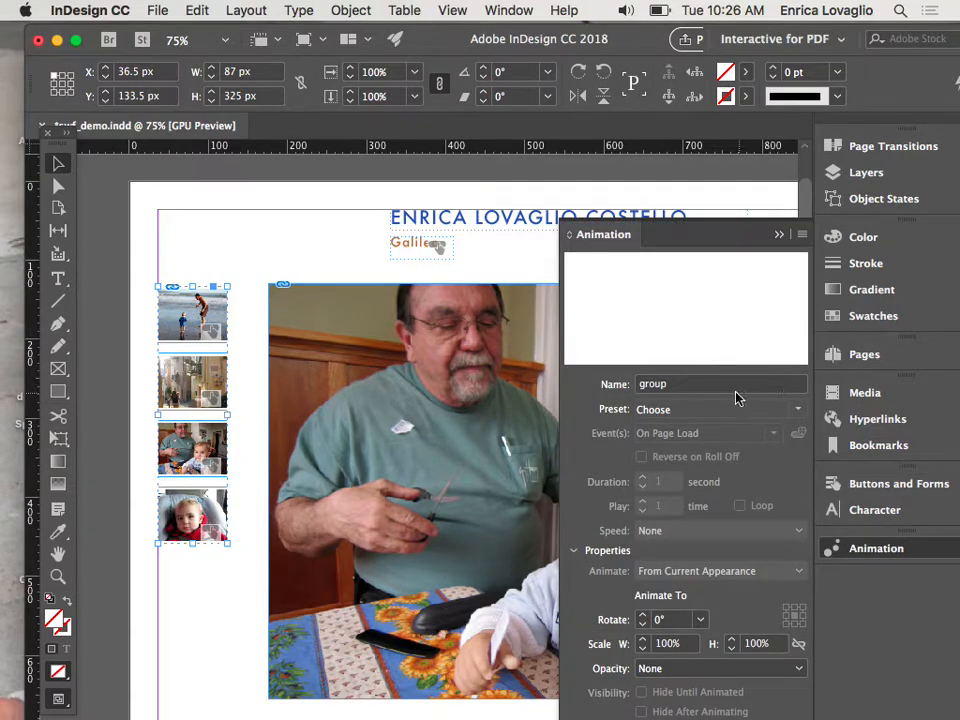
double_click(643, 385)
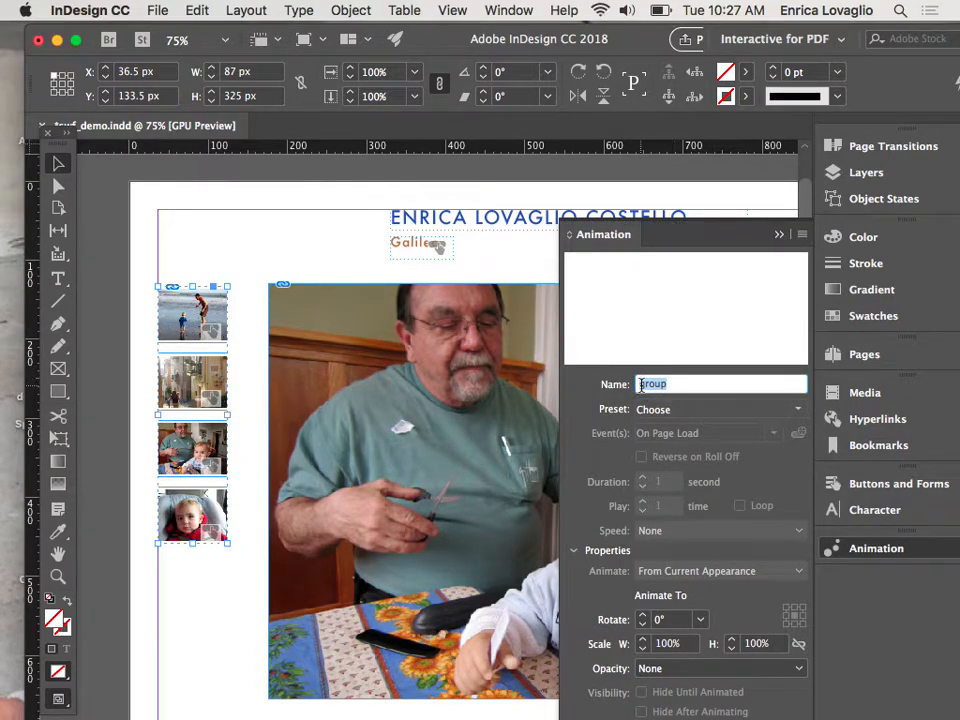
text(galileo_)
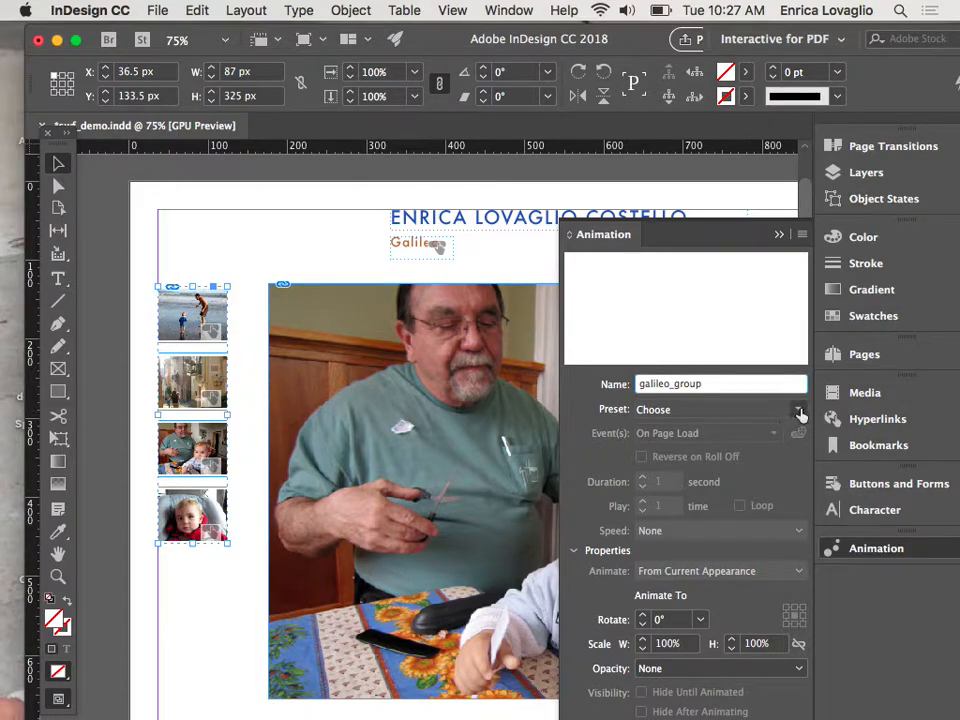
Apply the Fly in from Left animation preset to galileo_group and try to assign a button trigger.
click(798, 410)
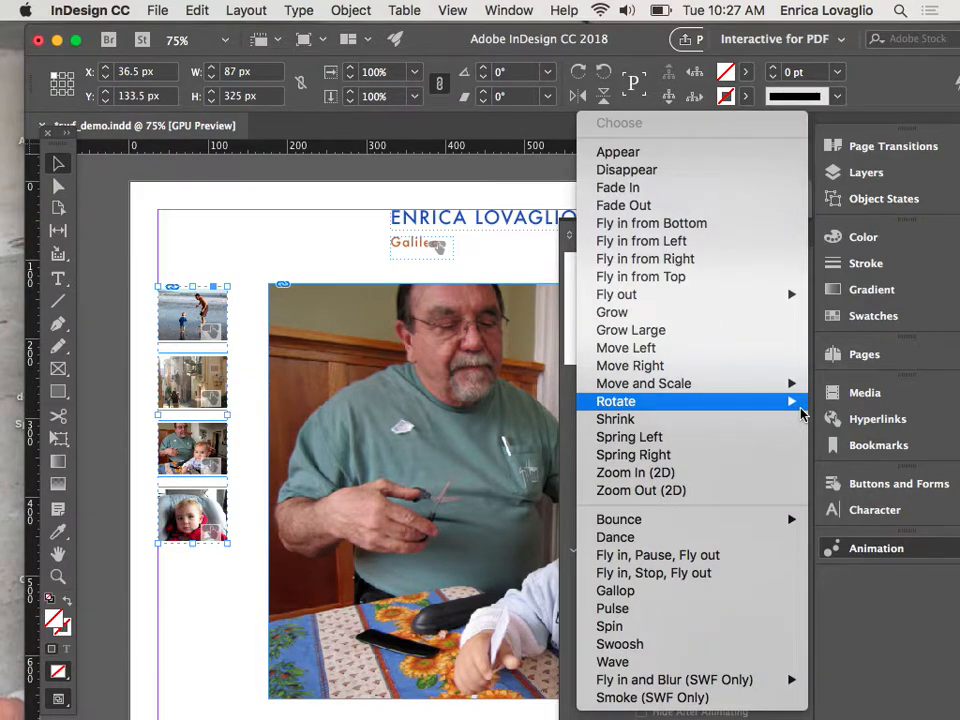
click(695, 243)
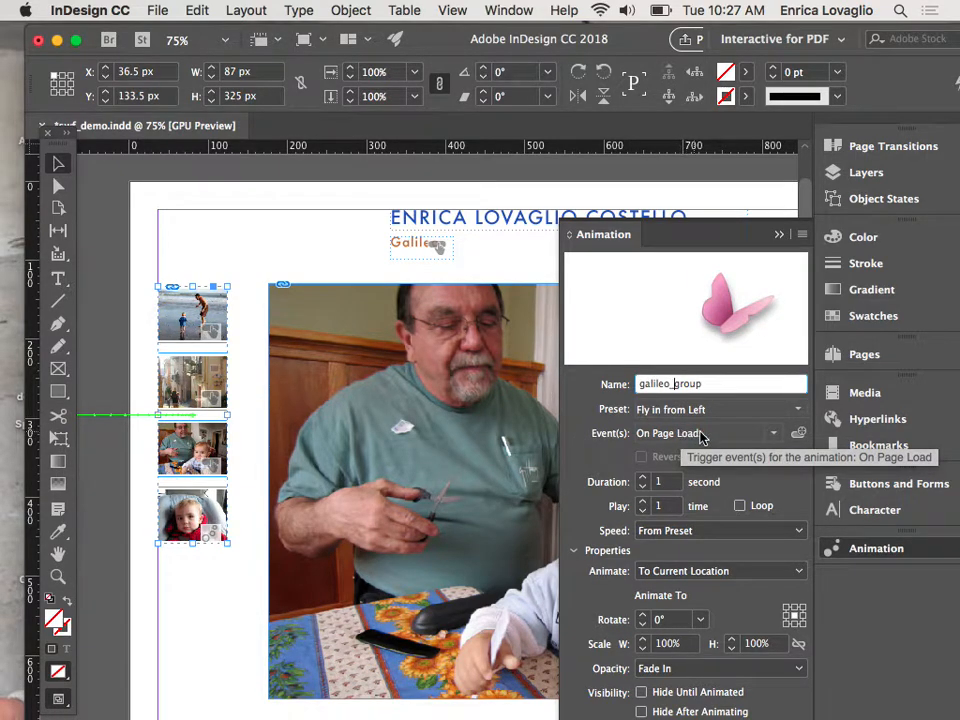
click(799, 438)
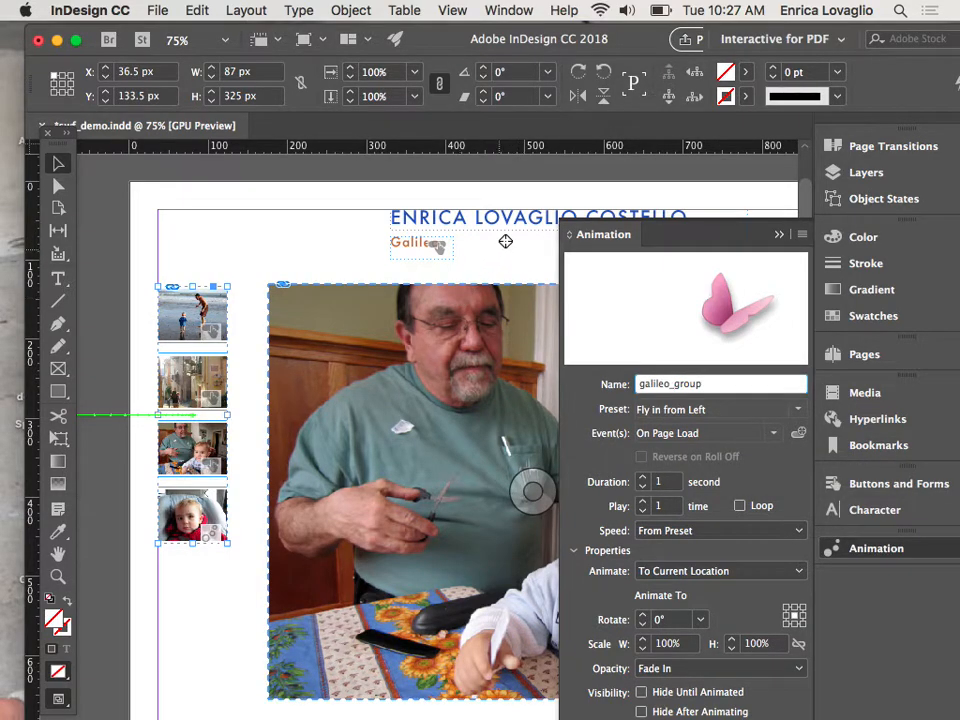
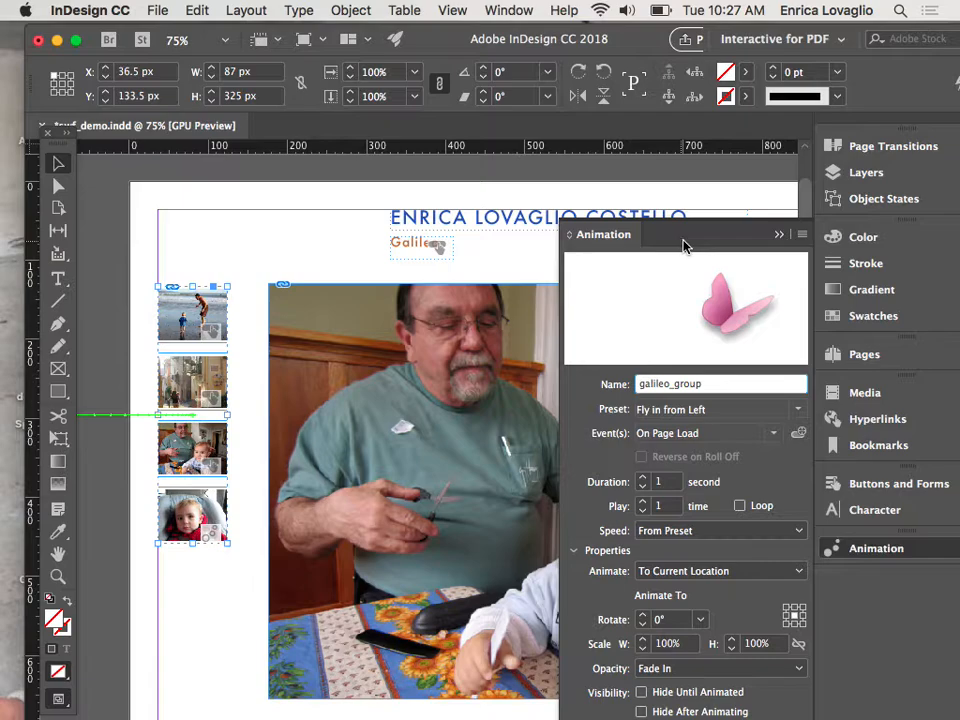
click(778, 240)
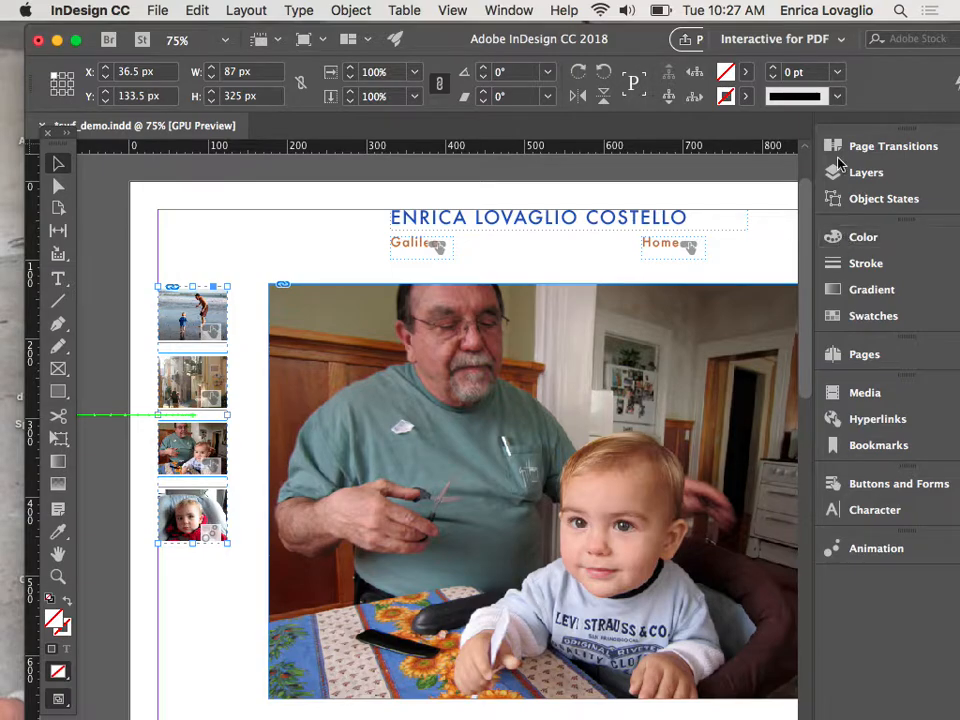
Cut the Galileo button from A-Master and paste it in place on page 1.
click(862, 354)
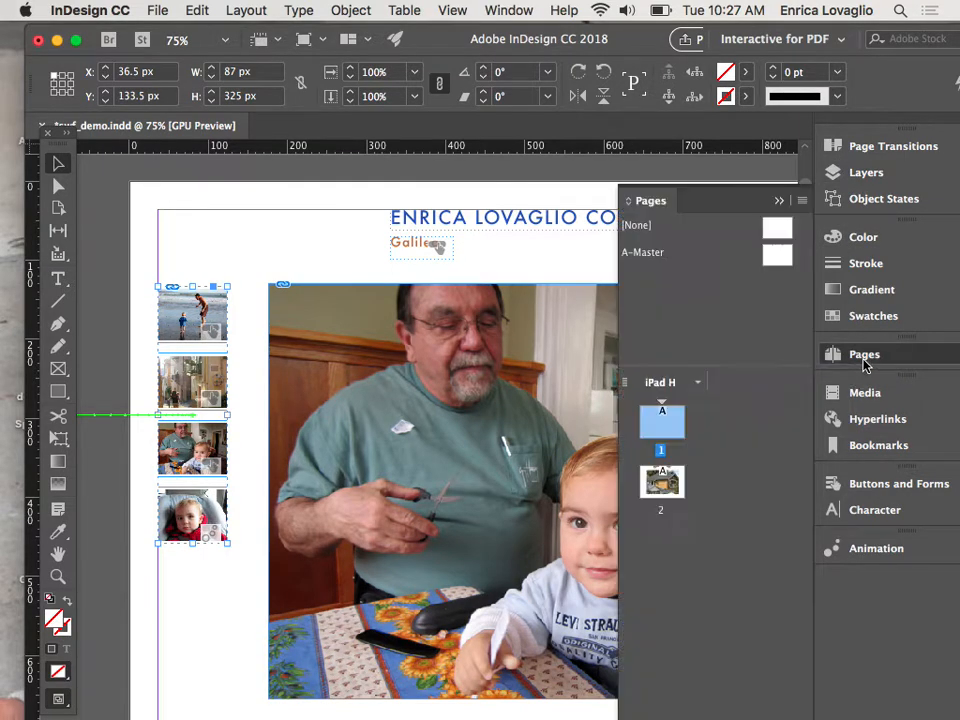
double_click(645, 252)
click(418, 256)
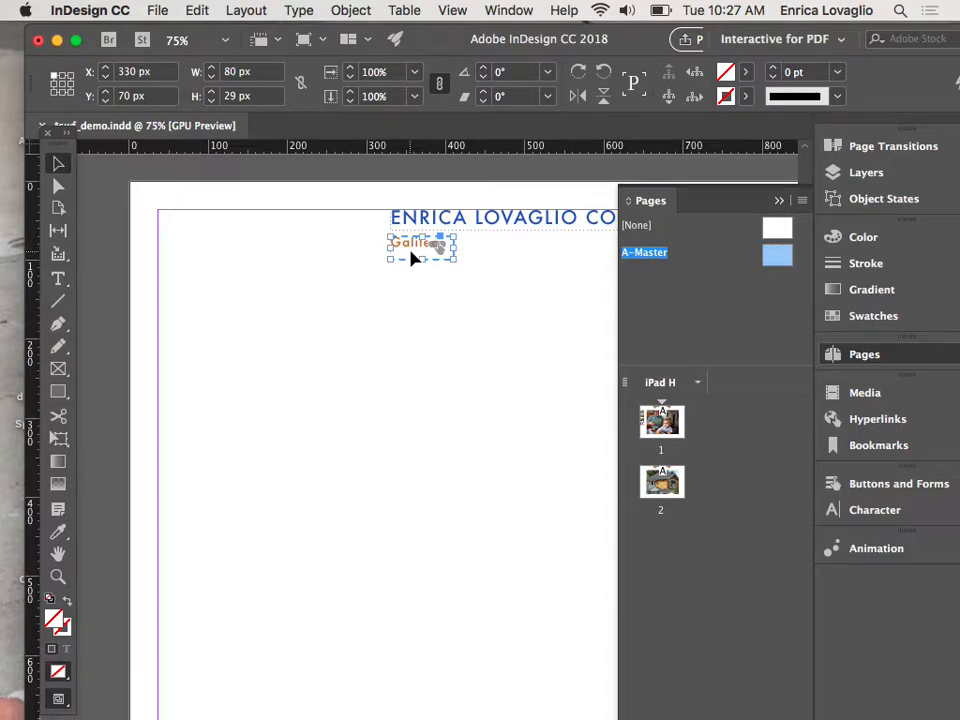
key(Delete)
double_click(669, 437)
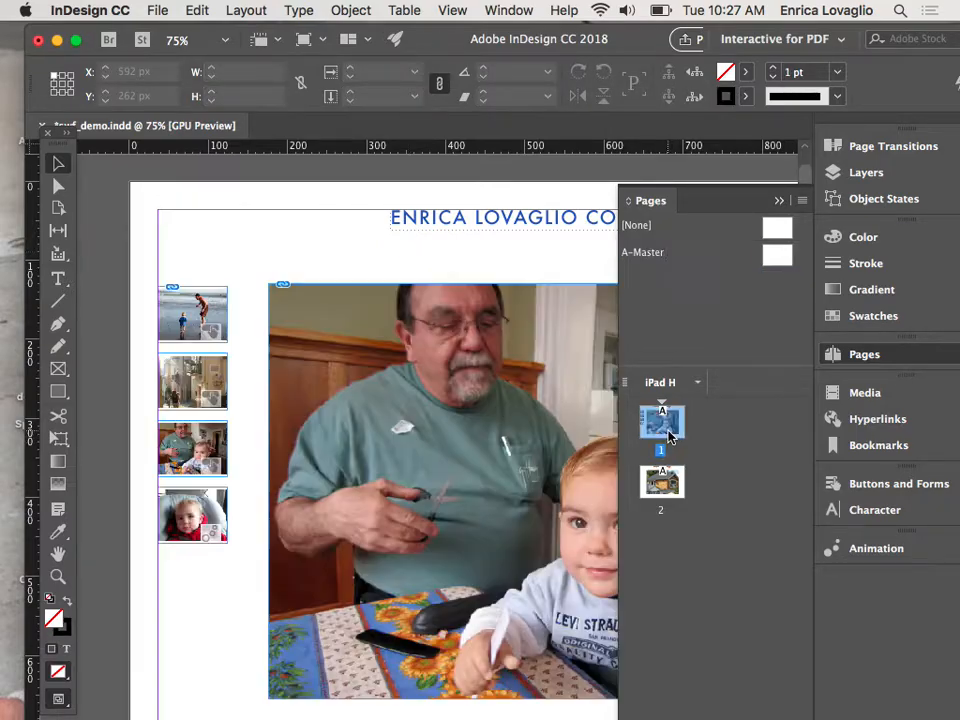
click(212, 10)
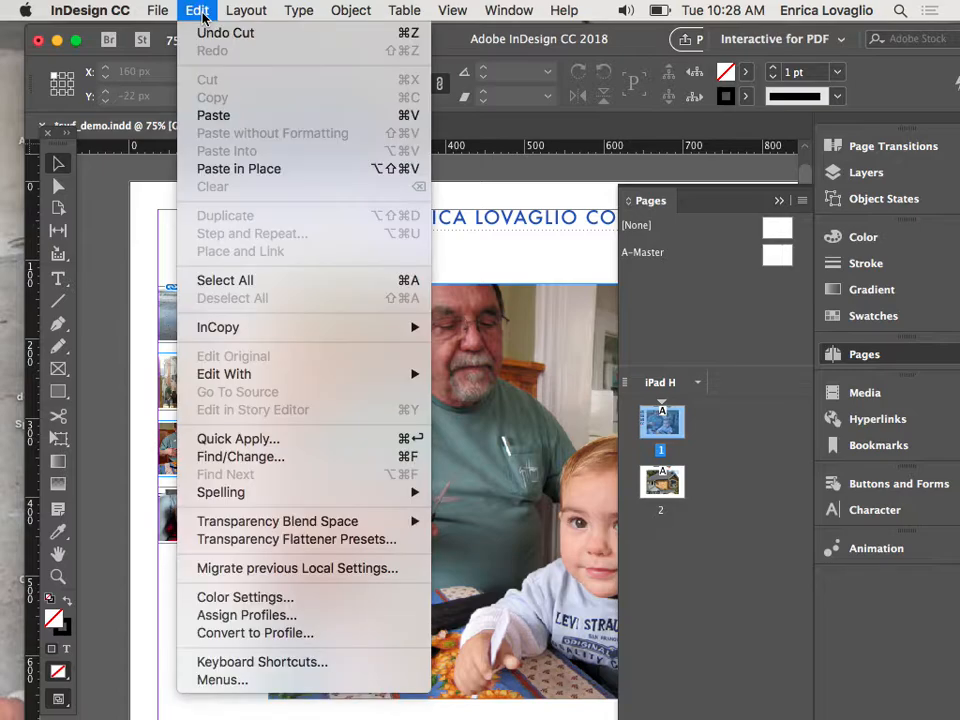
click(250, 178)
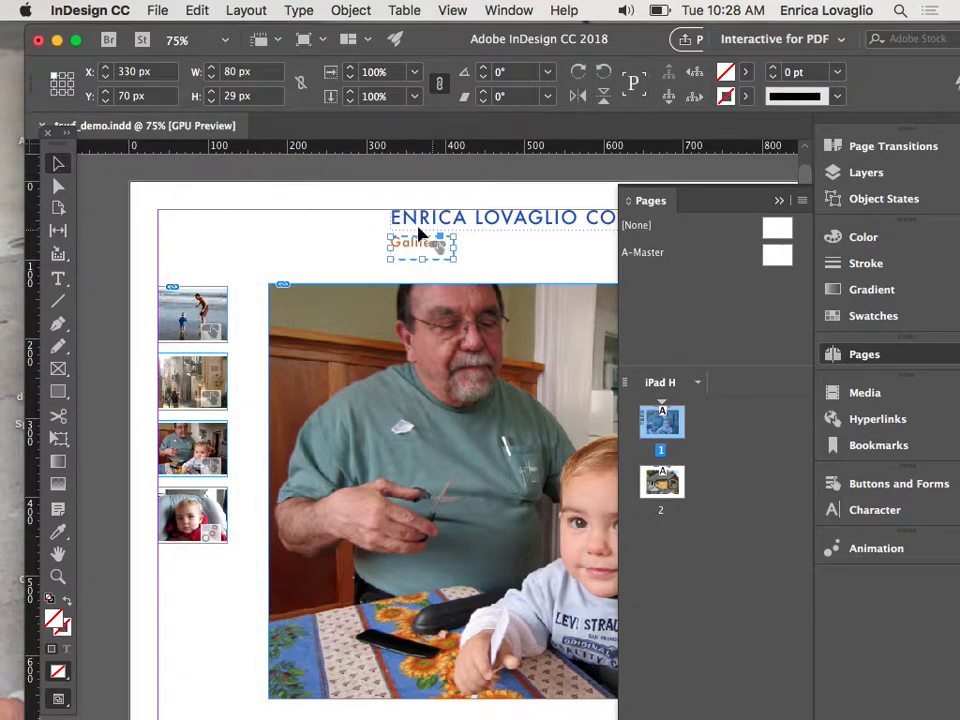
Make the Galileo button on page 1 the trigger for the thumbnail group's galileo_group animation.
click(212, 308)
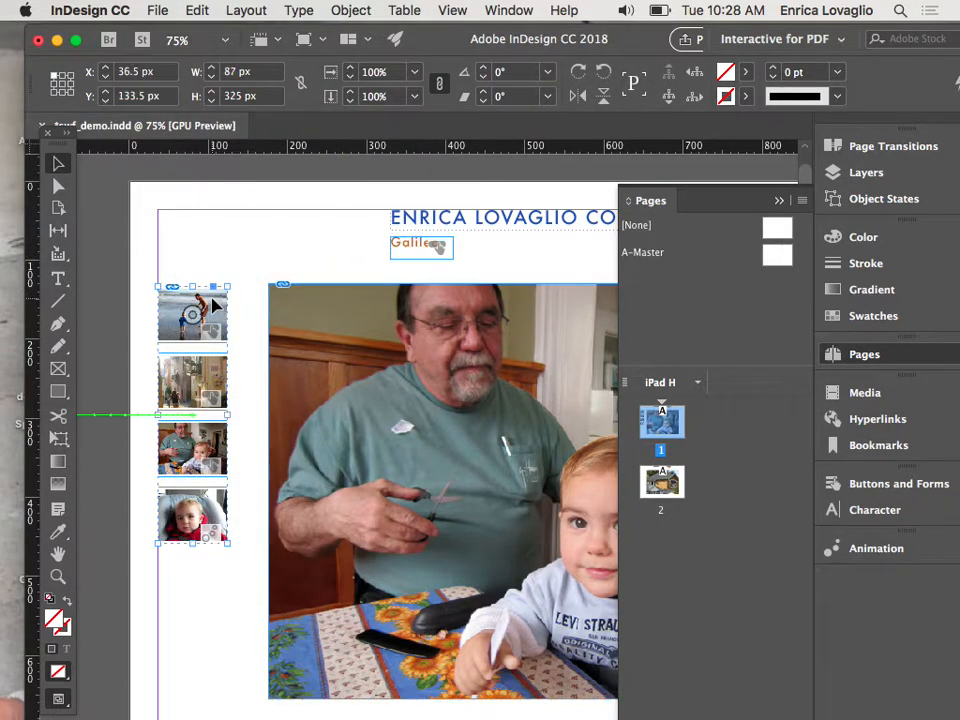
click(831, 548)
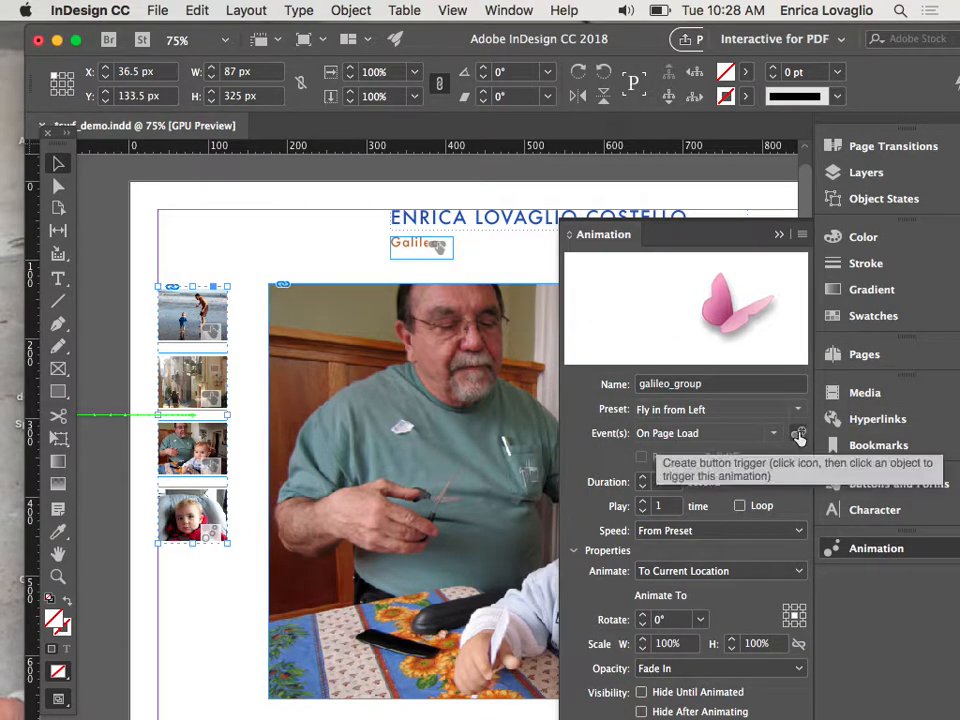
click(799, 432)
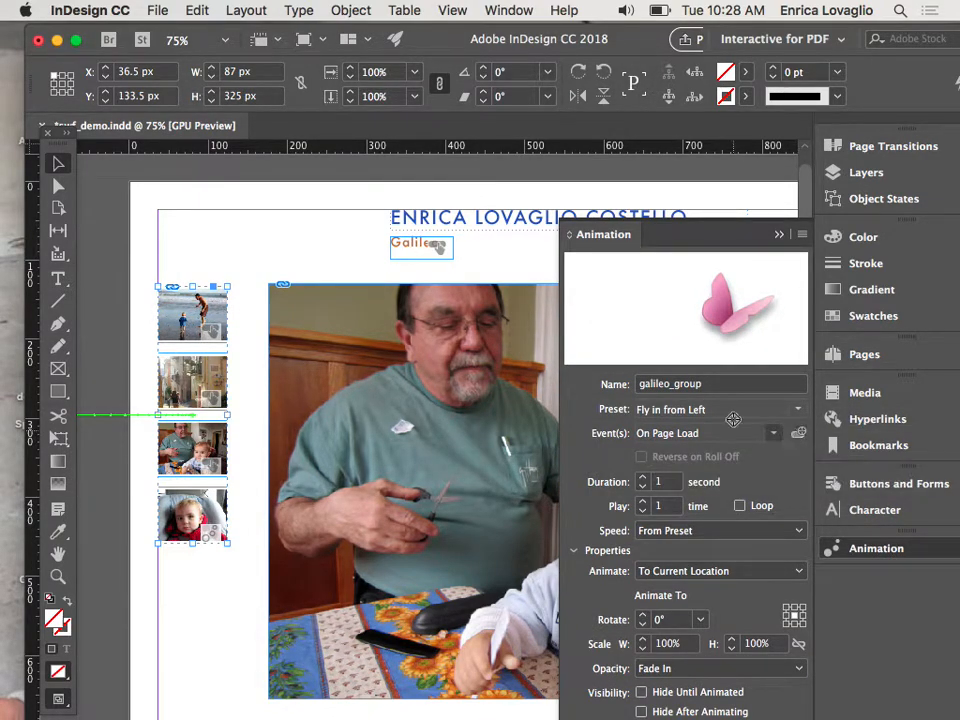
click(409, 246)
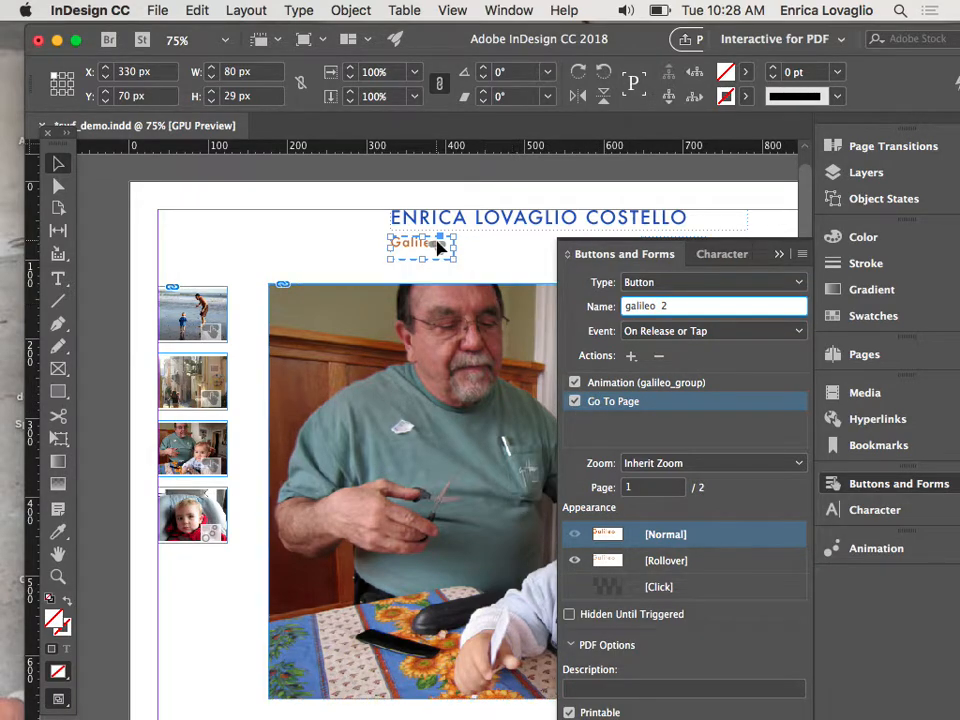
Remove the Go To Page action from the Galileo button, keeping its galileo_group animation action.
click(575, 401)
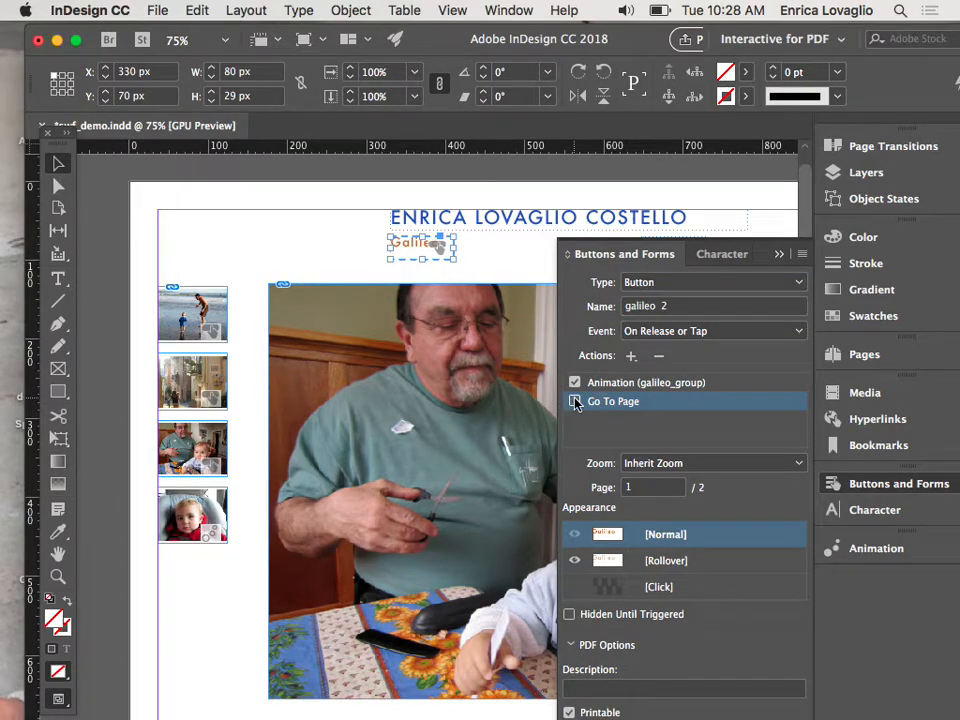
click(659, 357)
click(583, 429)
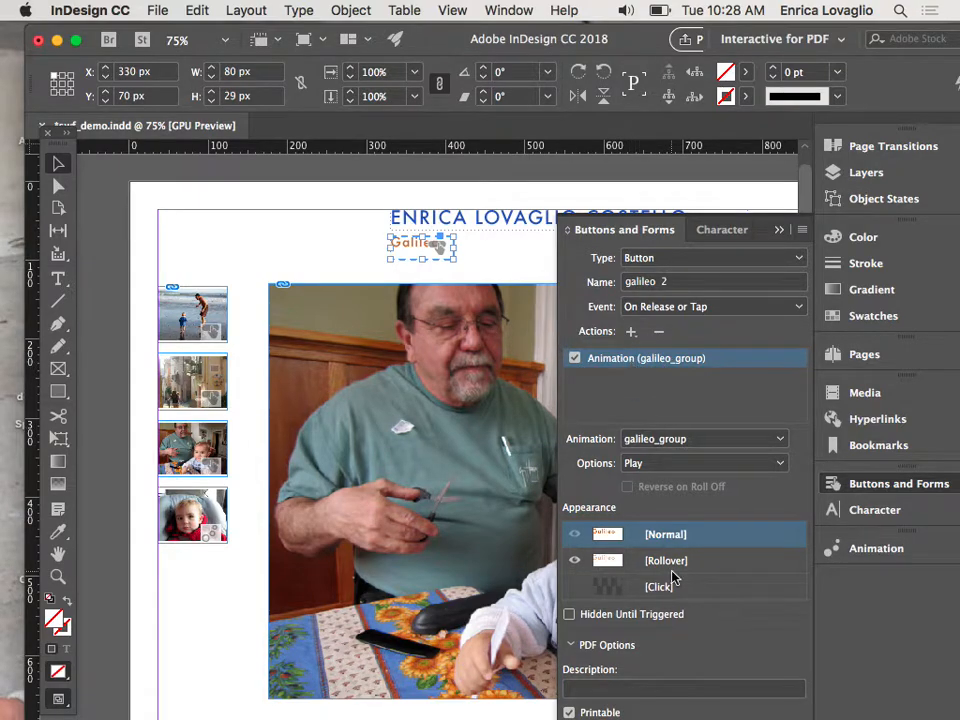
Remove the trailing 2 from the name of the Galileo button on page 1 and deselect the button.
click(668, 287)
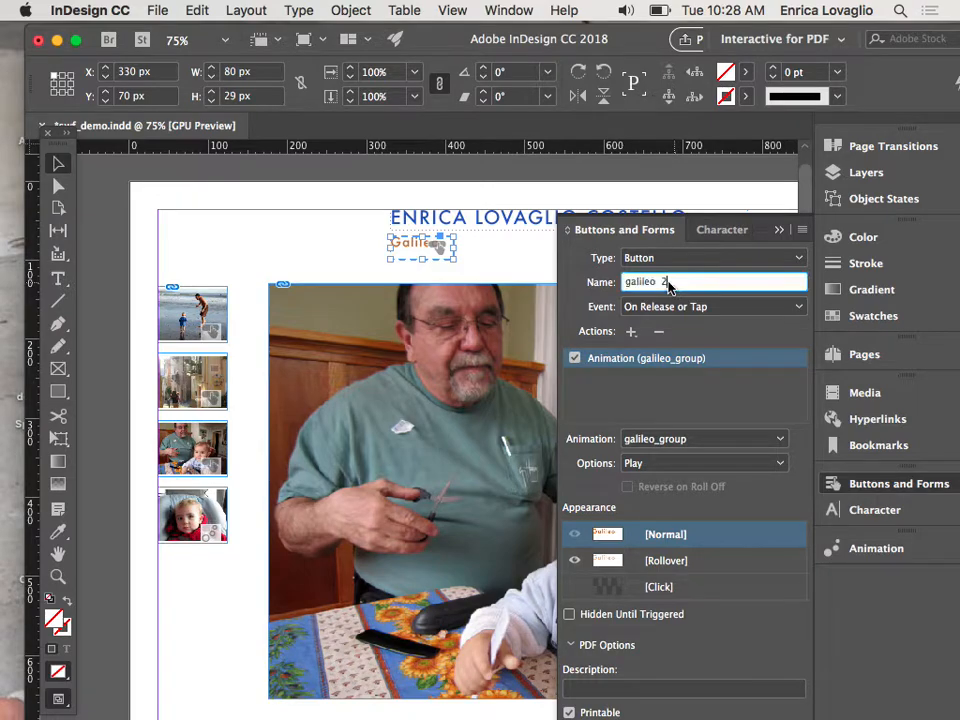
key(BackSpace)
click(780, 232)
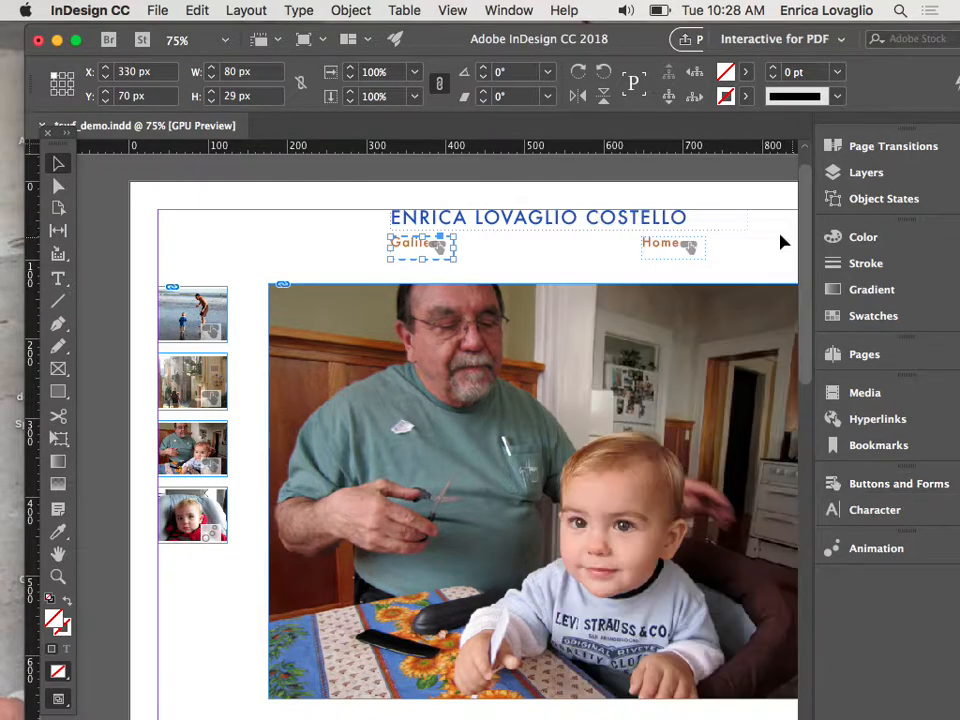
click(274, 244)
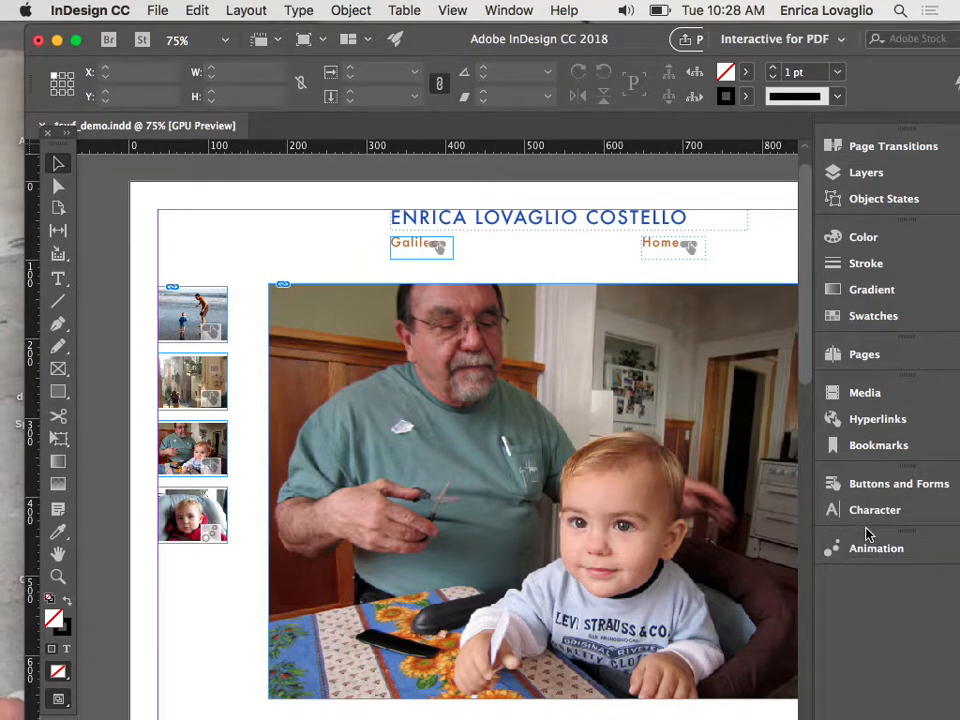
Open the SWF Preview of page 1.
click(509, 10)
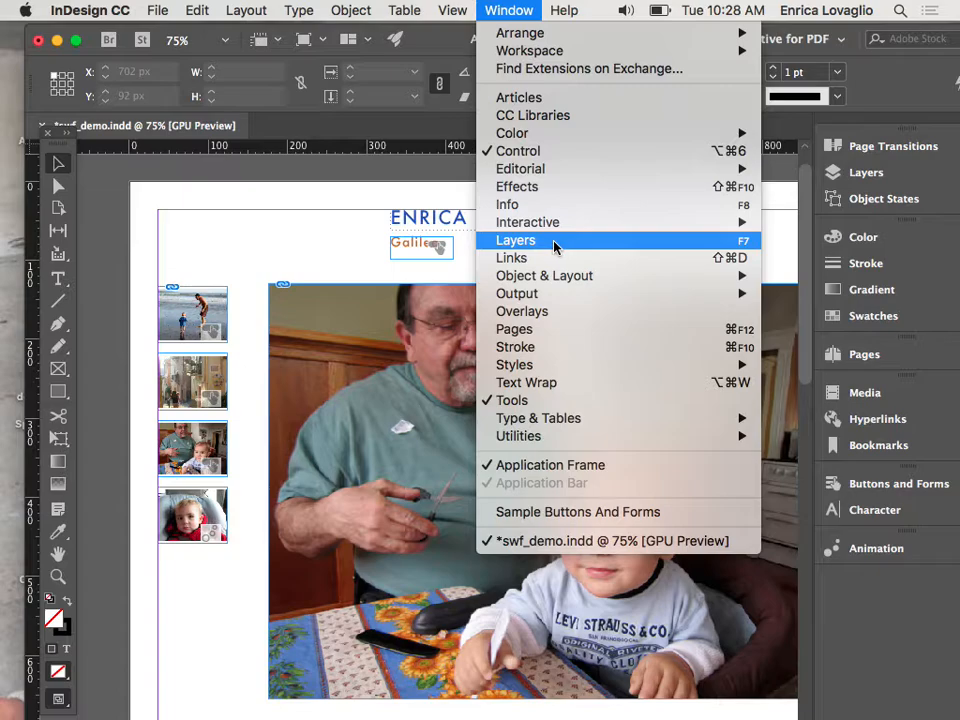
click(555, 241)
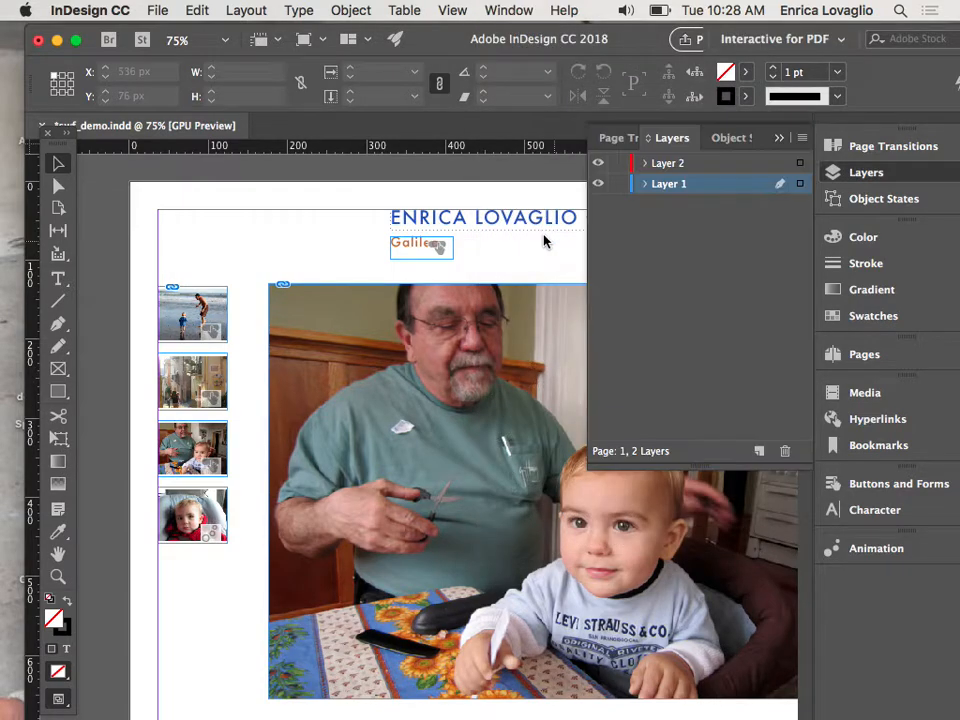
click(775, 138)
click(518, 12)
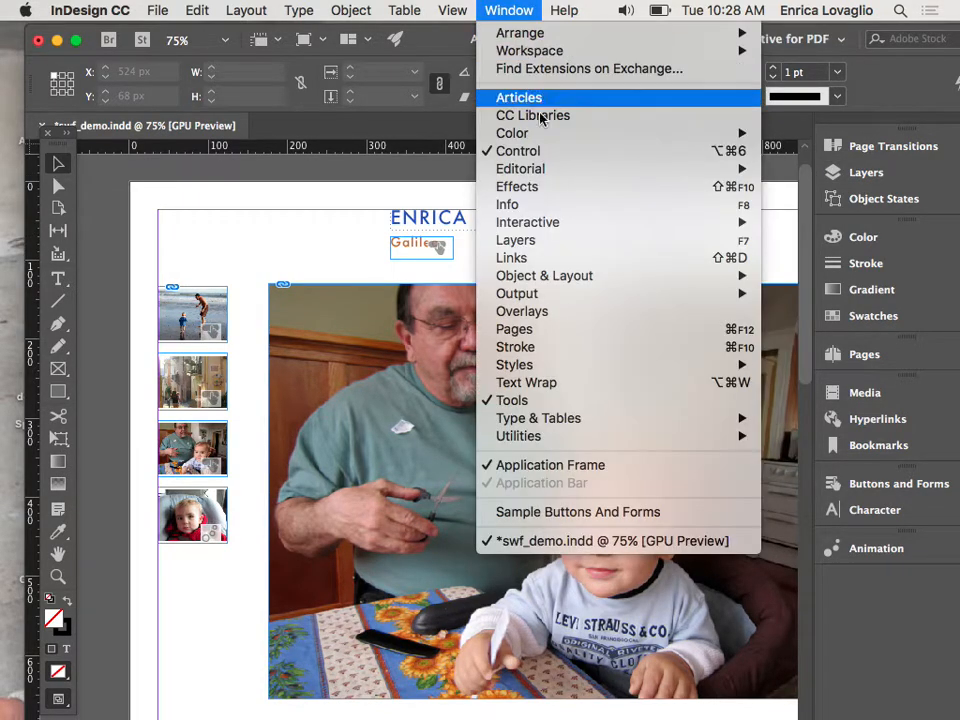
mouse_move(602, 223)
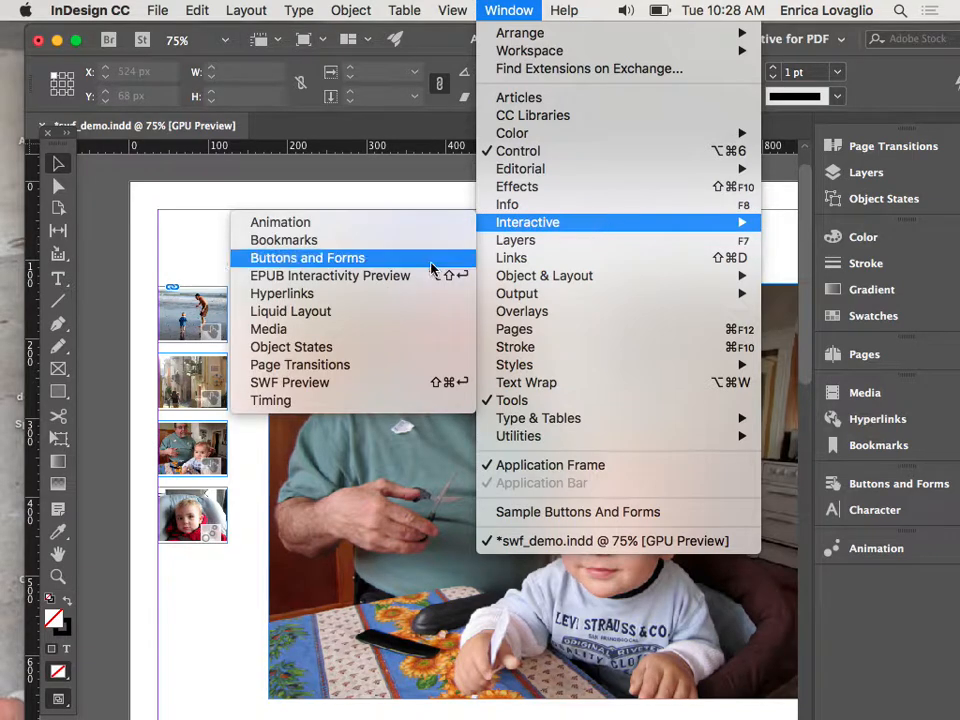
click(350, 383)
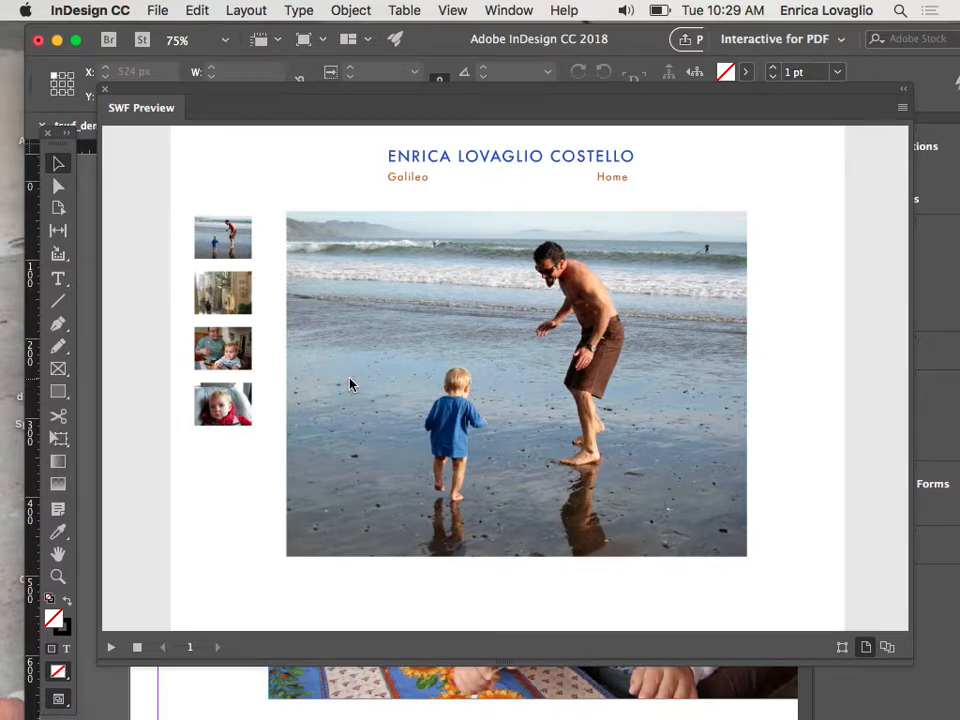
Test all four thumbnail buttons in the SWF preview and move the preview window off the page.
click(238, 298)
click(236, 352)
click(233, 401)
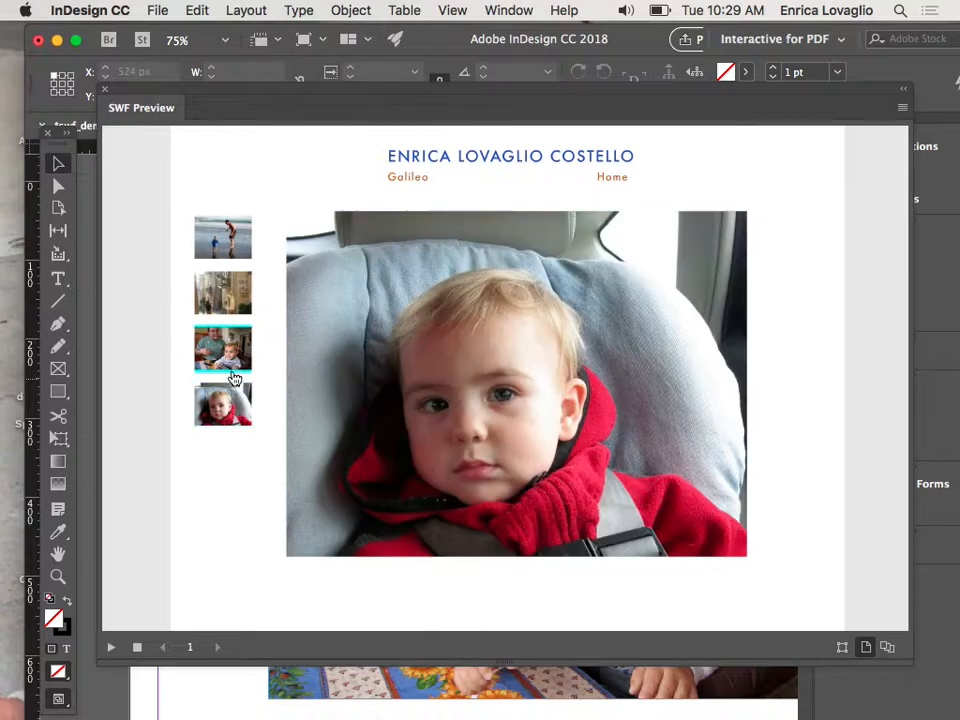
click(231, 355)
click(231, 305)
click(230, 248)
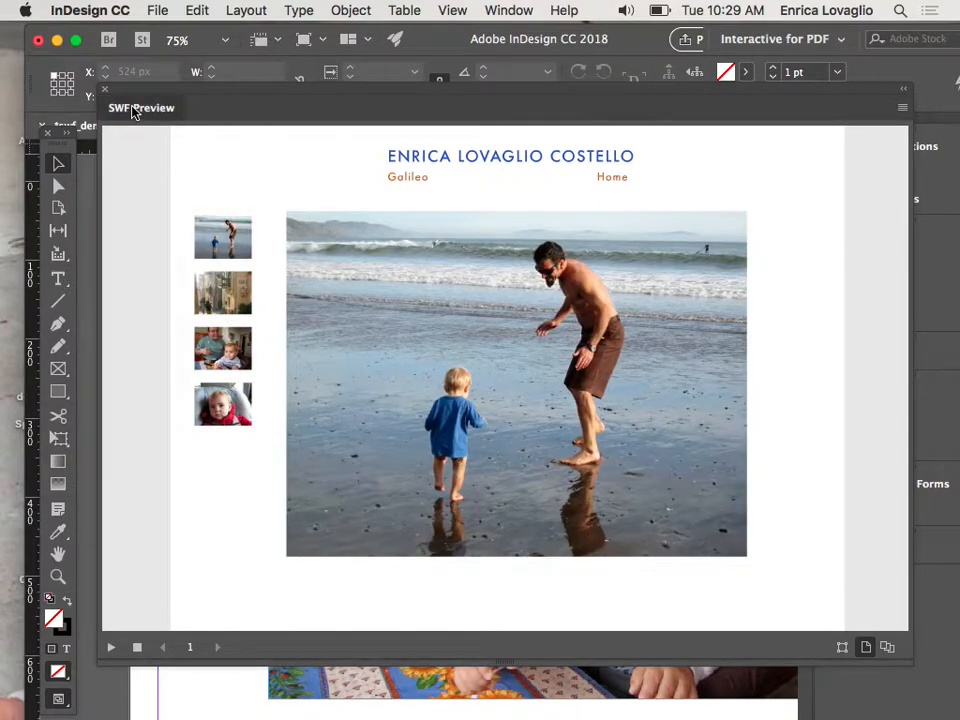
drag(133, 108, 871, 592)
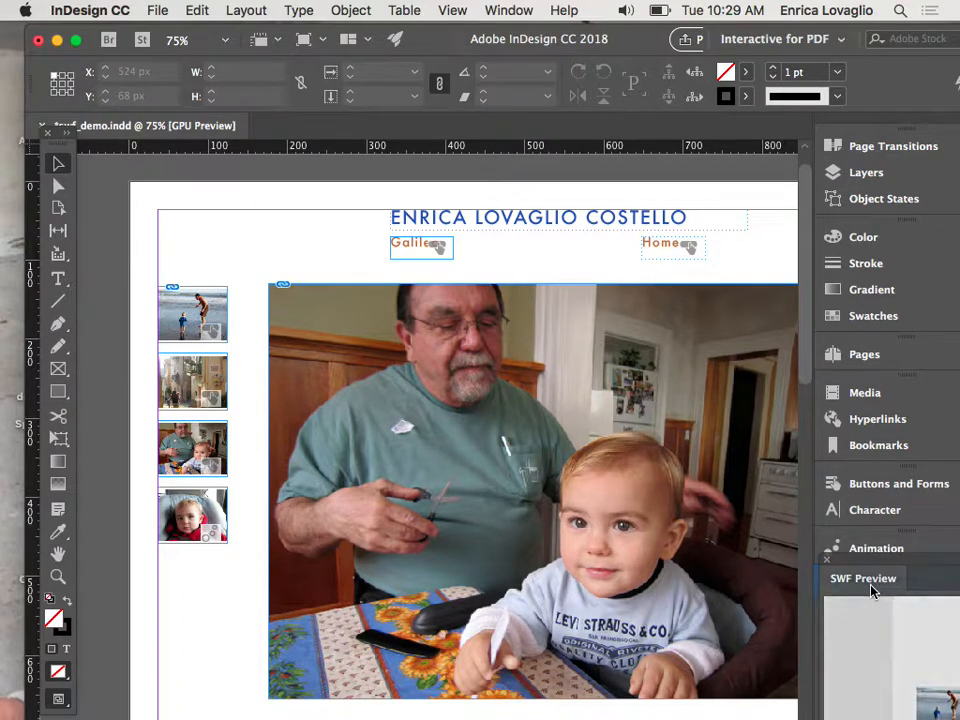
Remove the On Page Load event from the thumbnail group's galileo_group animation, keeping only its button trigger.
click(218, 336)
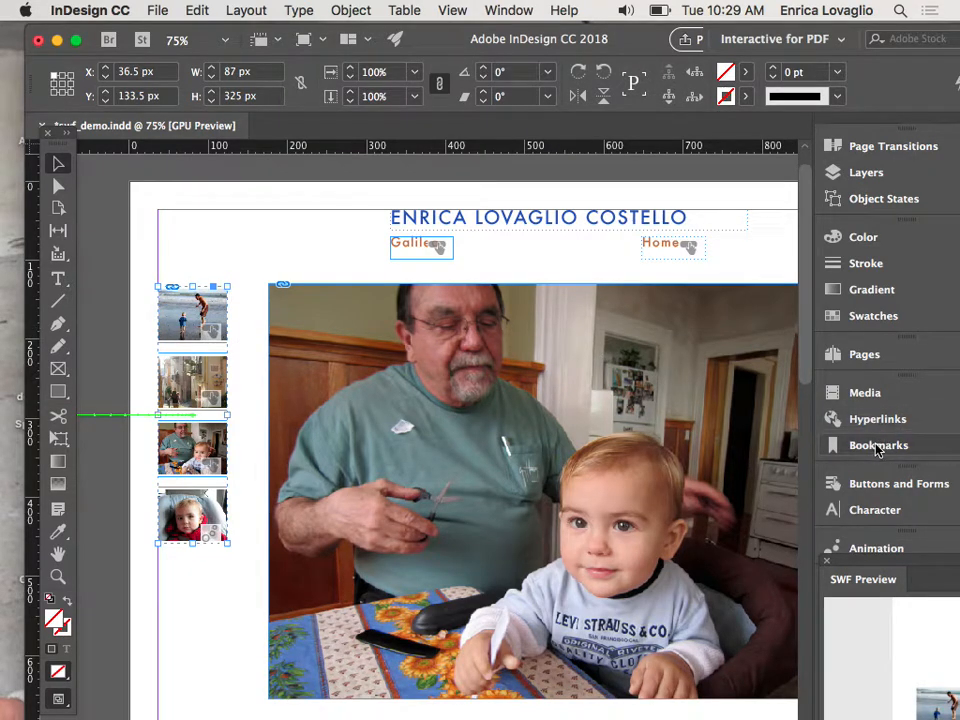
click(875, 547)
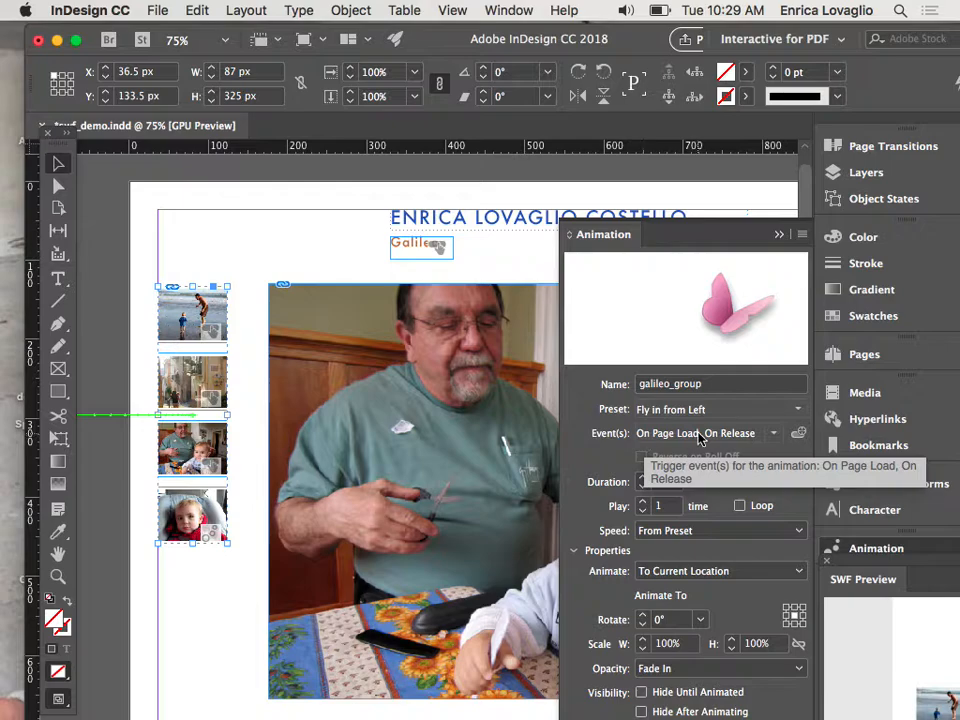
click(775, 436)
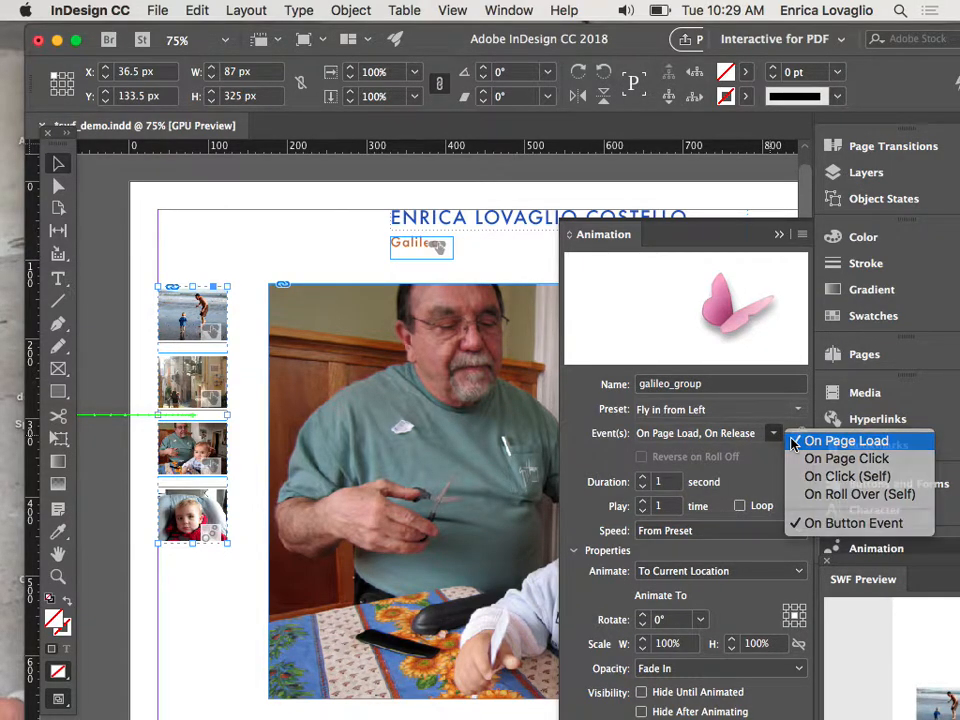
click(795, 440)
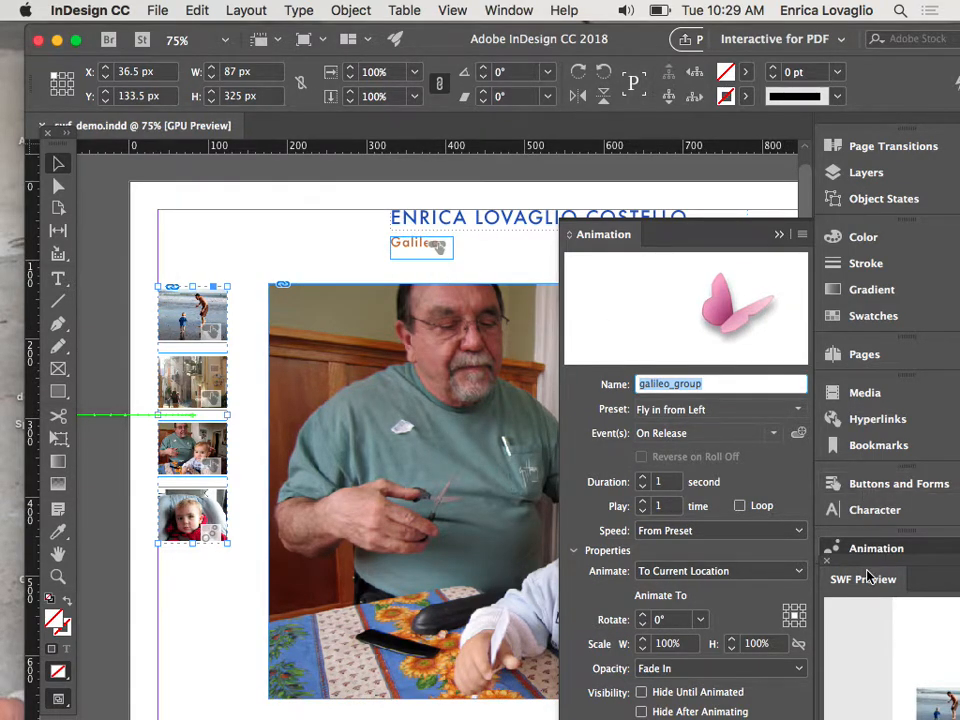
Replay the SWF preview of page 1, test the lower three thumbnail buttons and close the preview.
drag(865, 565, 133, 80)
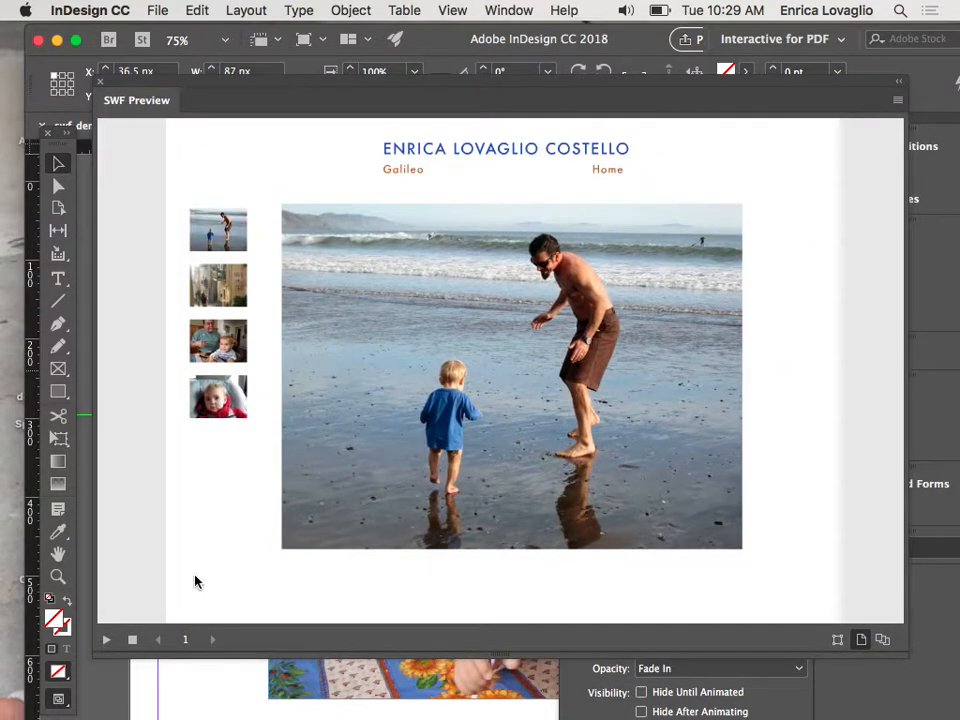
click(109, 641)
click(218, 285)
click(236, 345)
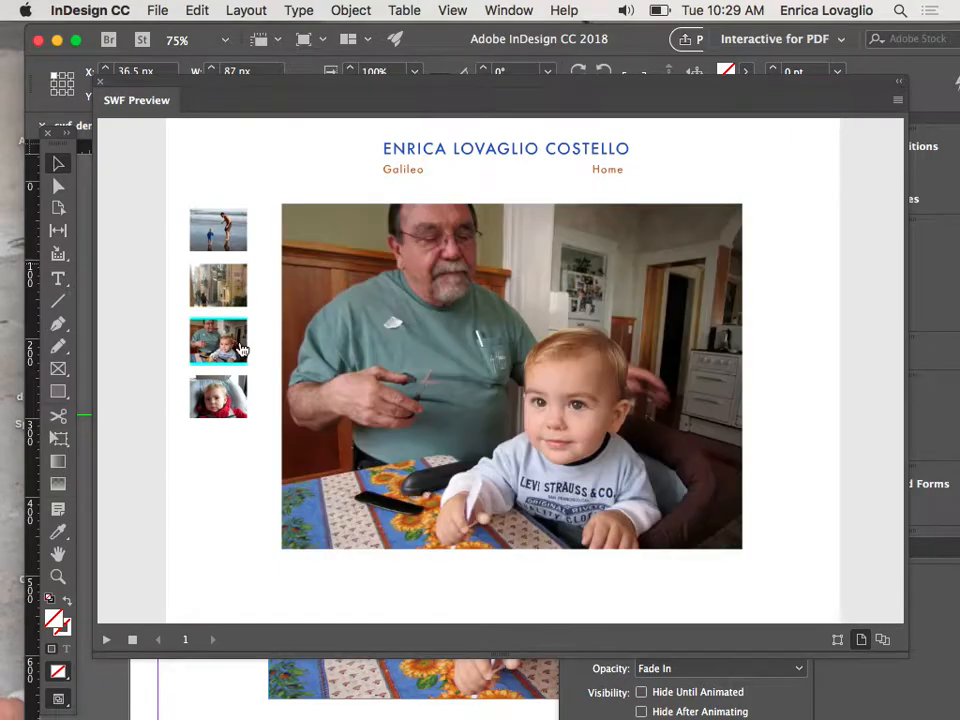
click(240, 390)
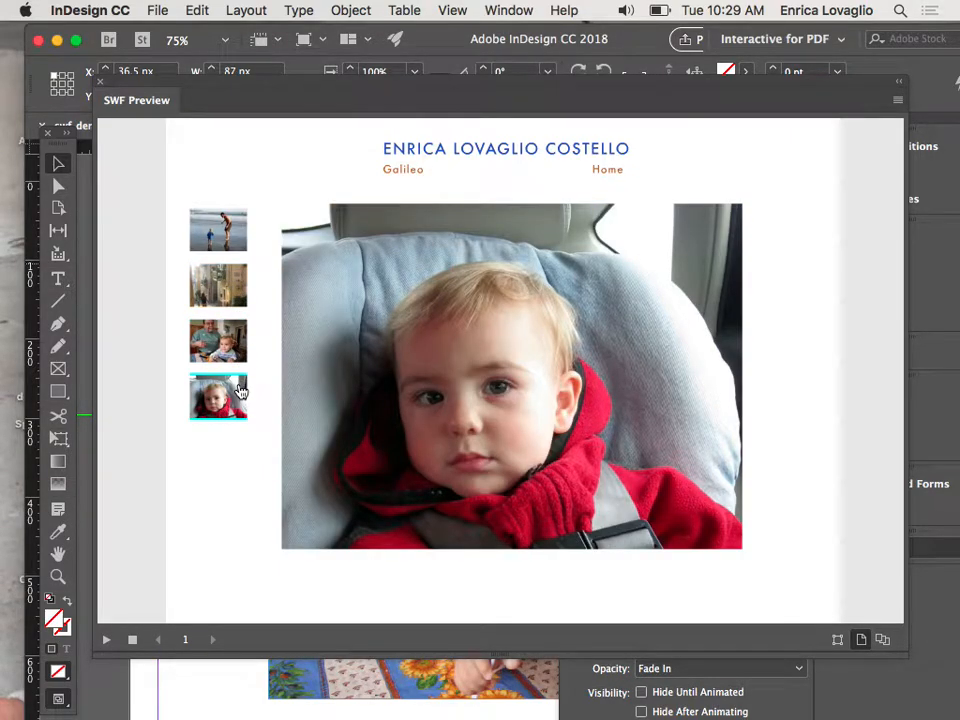
click(99, 84)
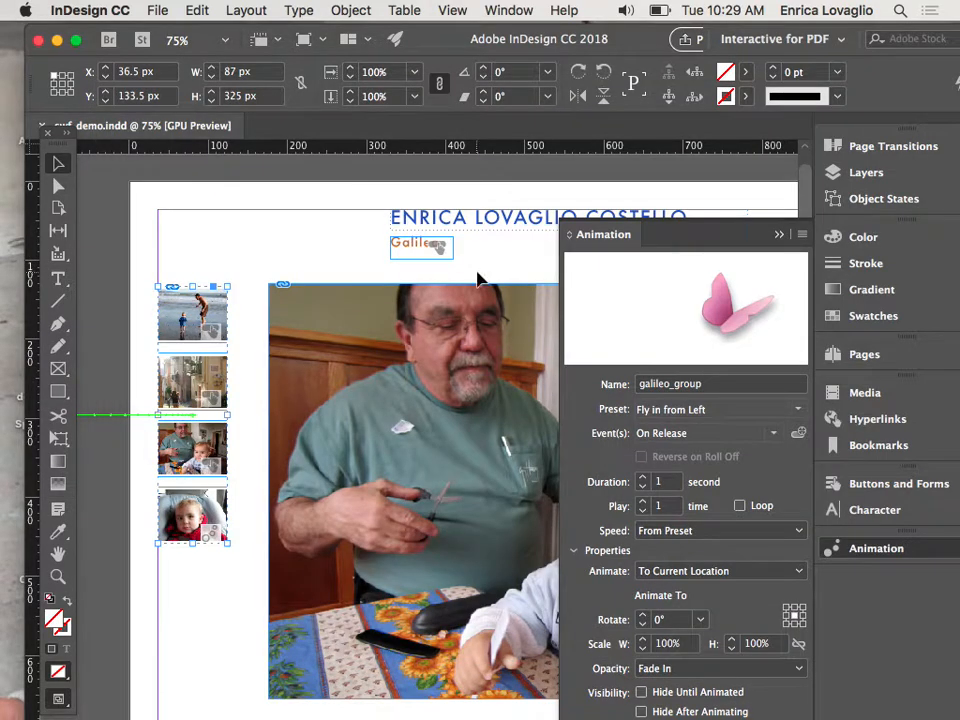
click(780, 236)
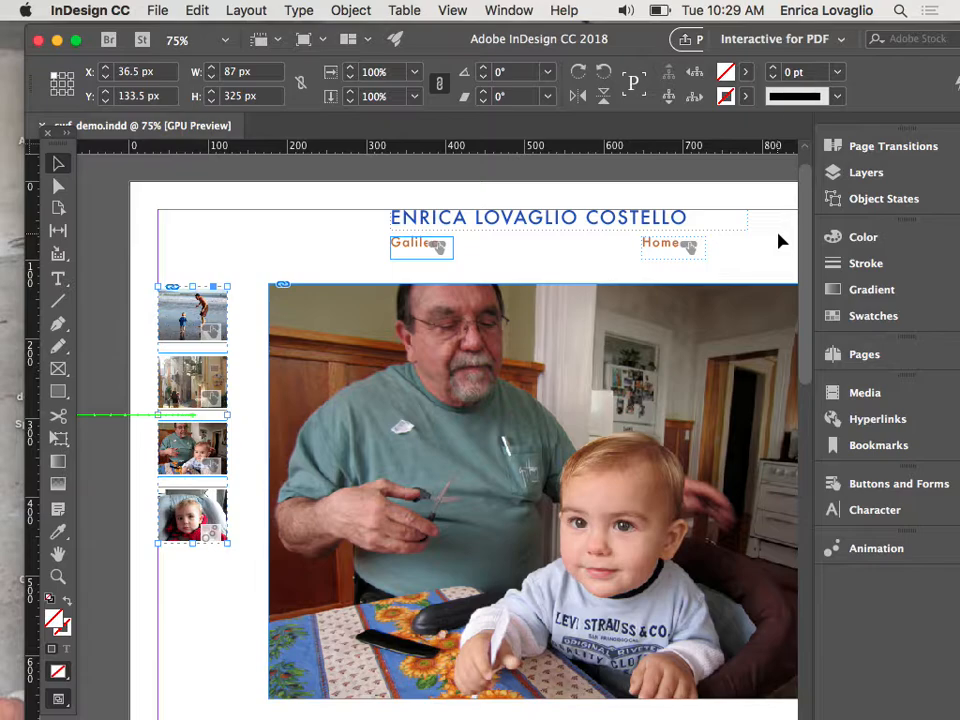
Cut the Home button from A-Master.
click(853, 360)
double_click(660, 254)
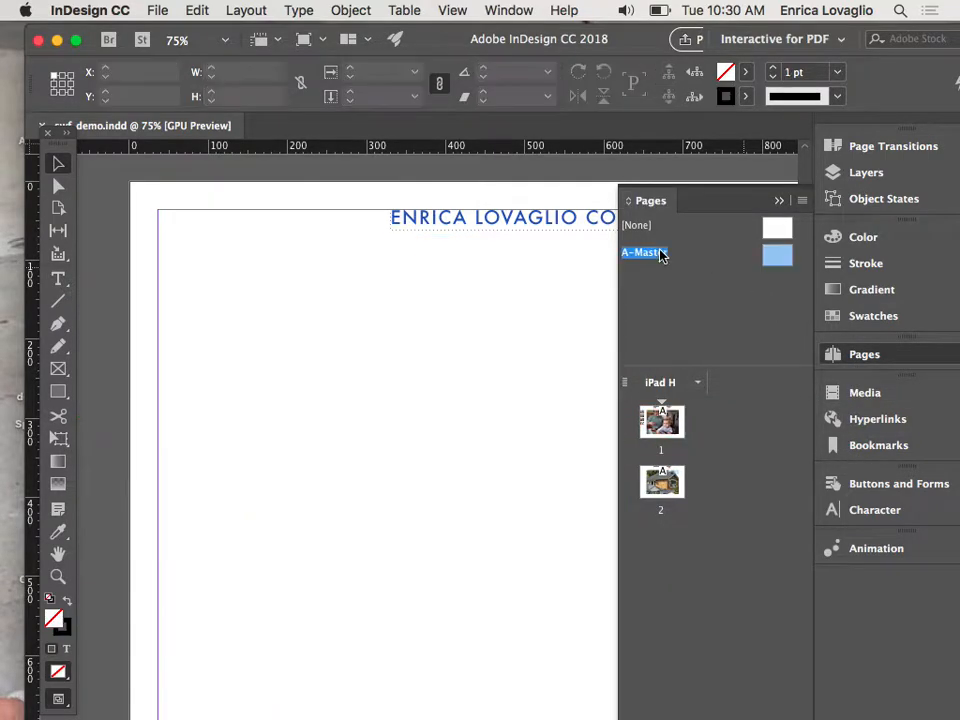
click(779, 201)
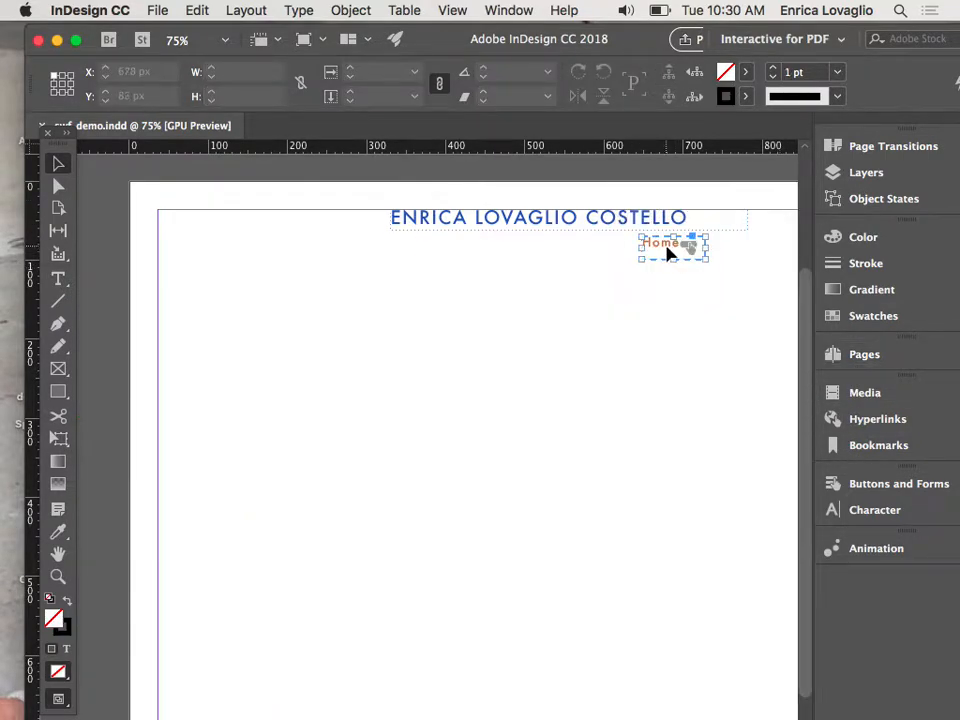
click(670, 255)
key(Delete)
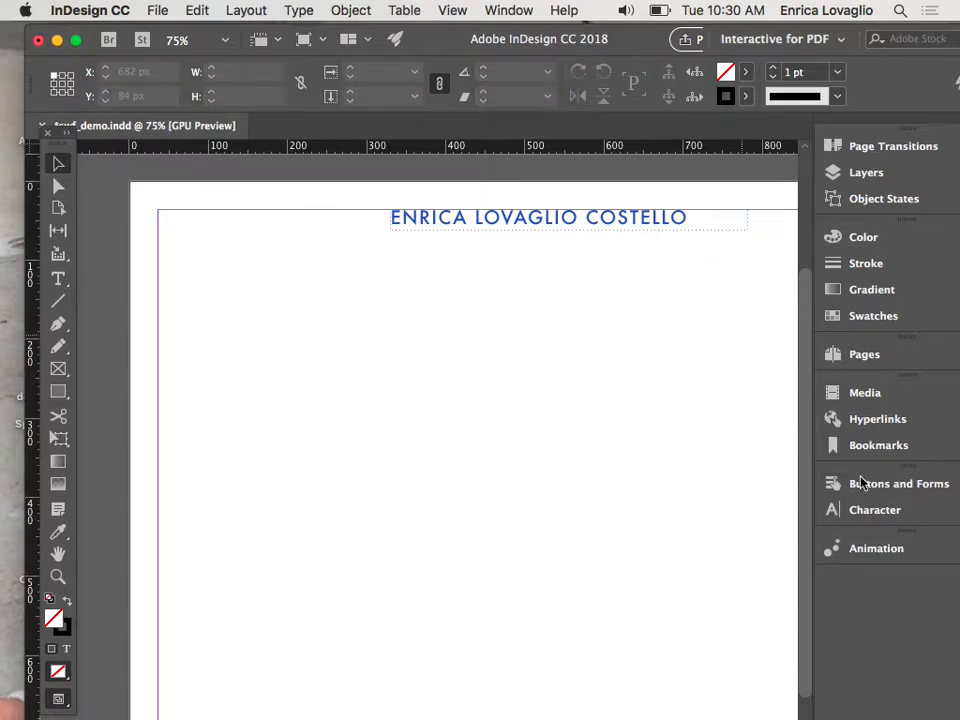
Paste the Home button in place on page 2.
click(864, 355)
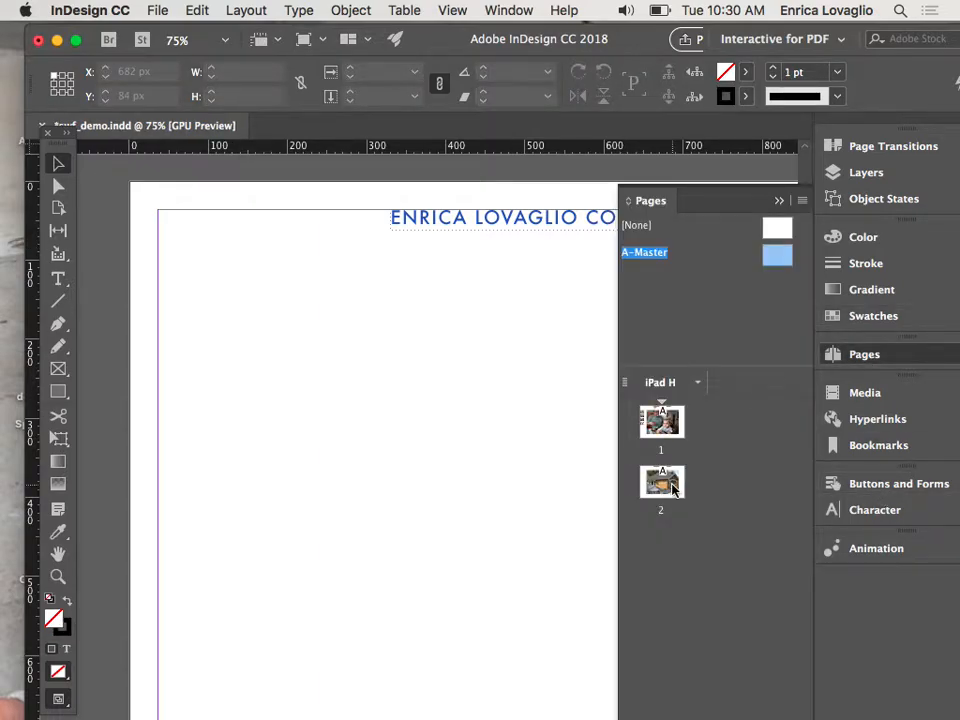
double_click(662, 483)
click(778, 201)
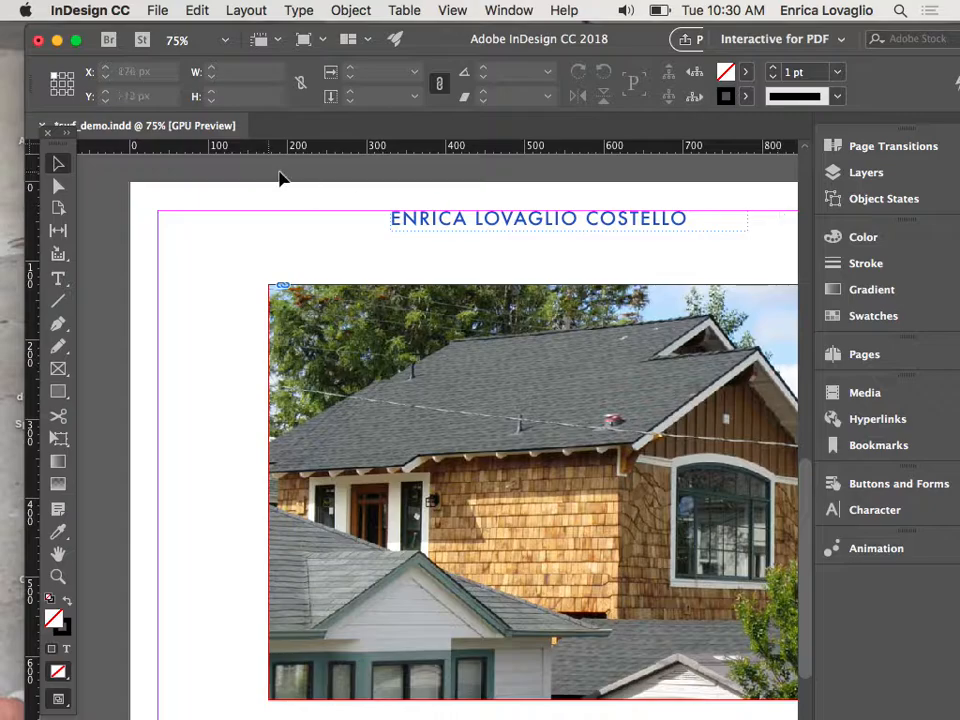
scroll(362, 195, right, 2)
scroll(362, 195, right, 3)
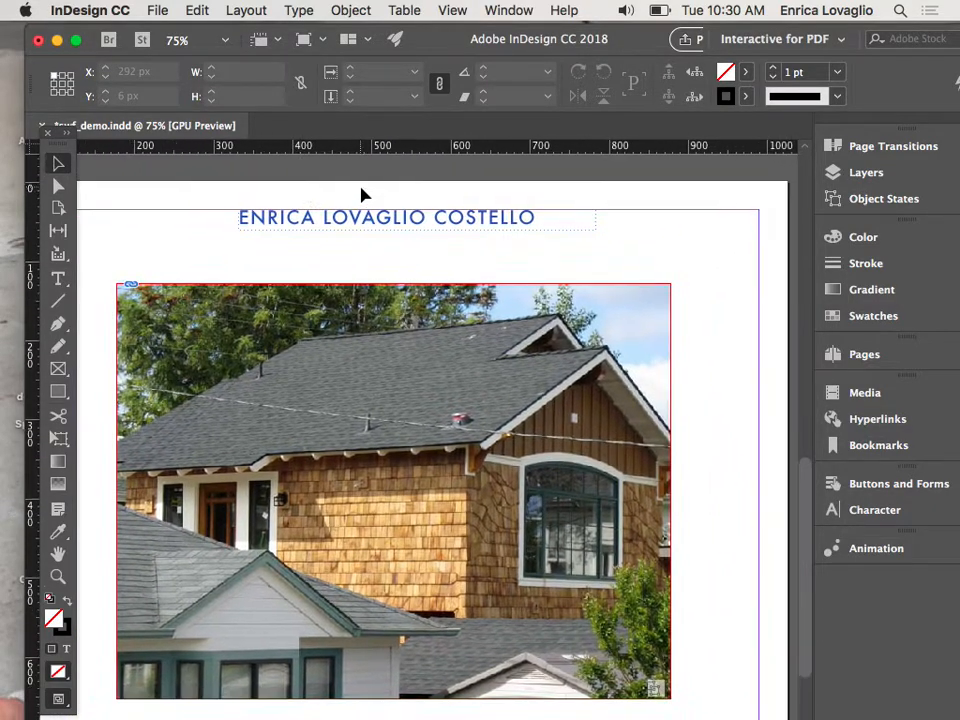
click(200, 10)
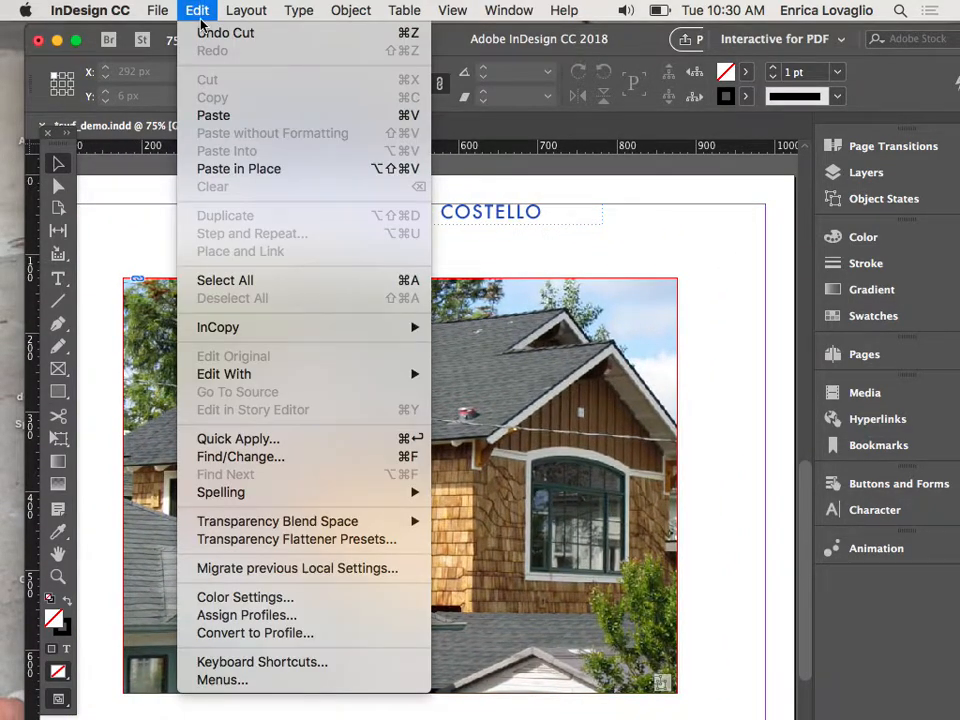
click(225, 181)
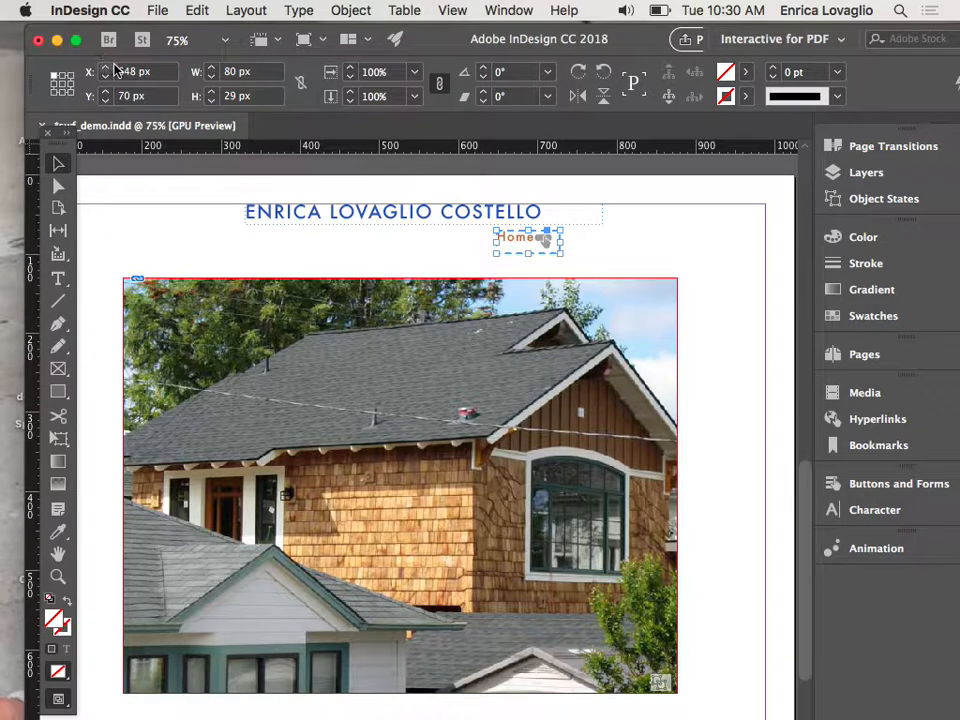
Copy the Galileo button from page 1 and paste it in place on page 2.
click(864, 354)
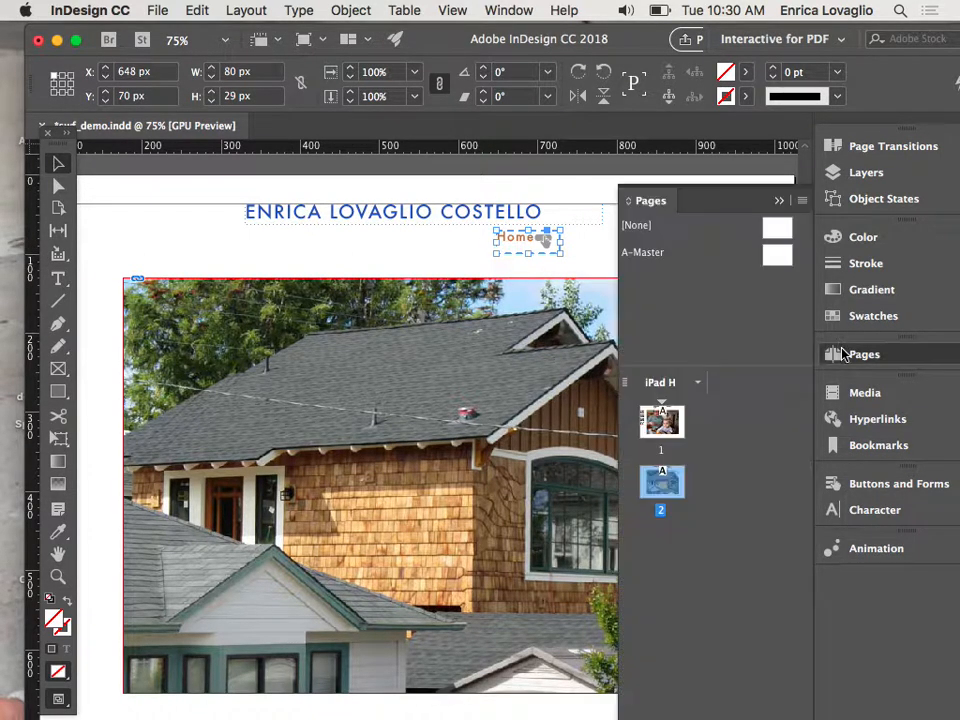
double_click(660, 418)
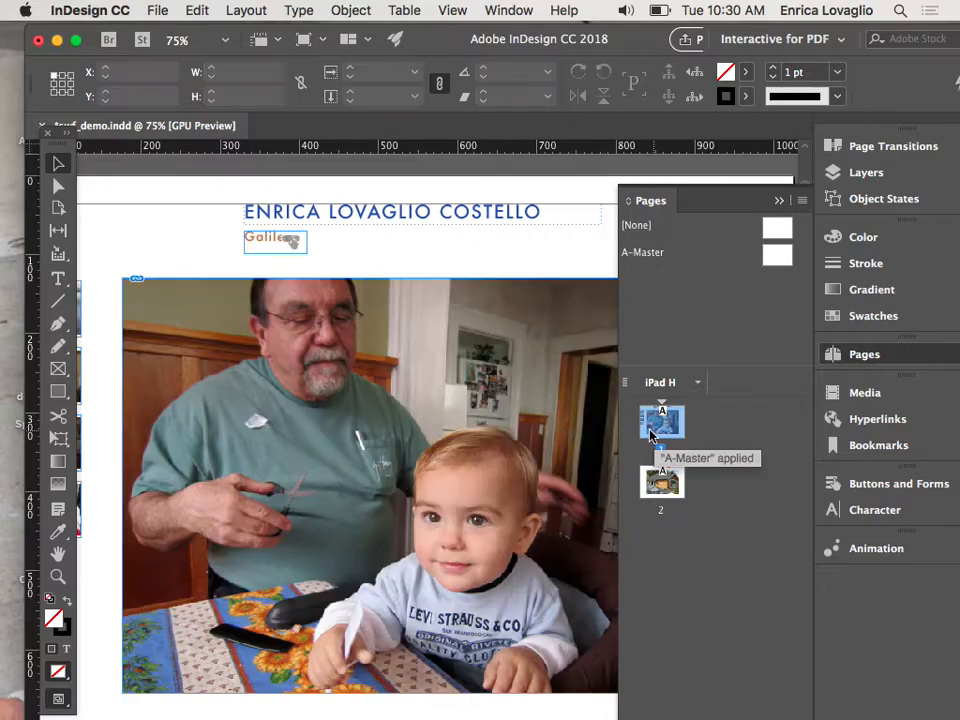
click(275, 252)
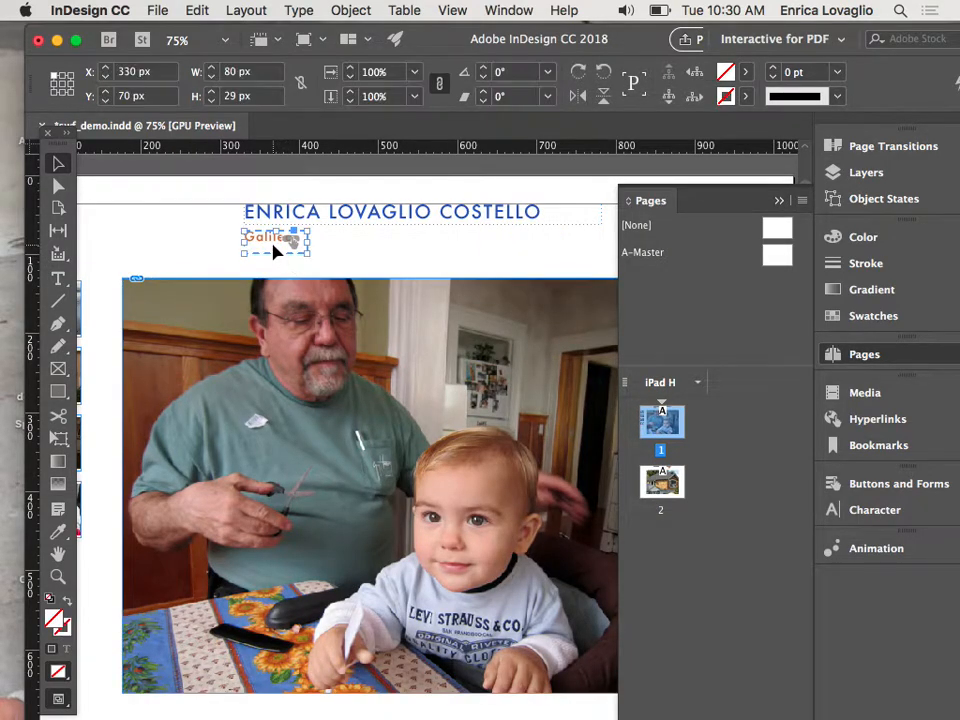
double_click(678, 486)
click(396, 484)
click(197, 10)
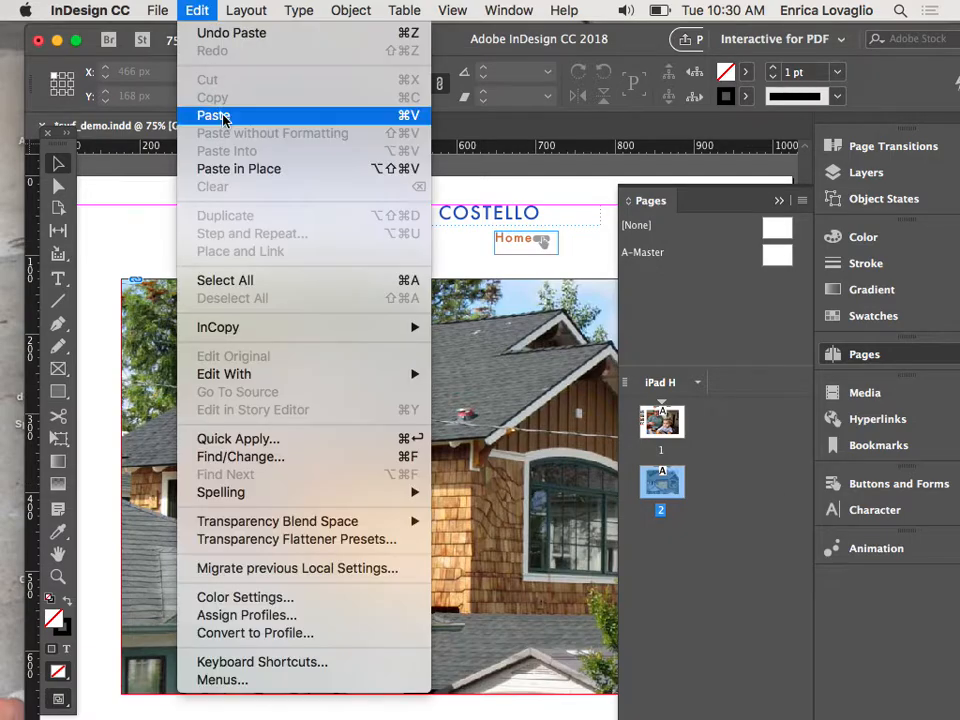
click(236, 168)
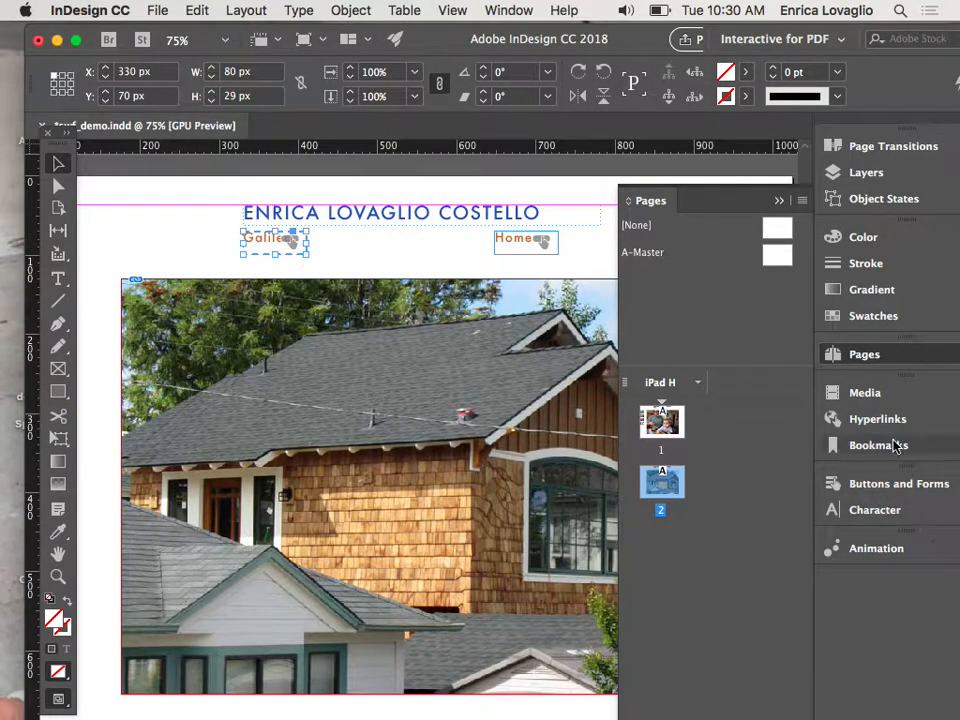
Add a Go To Previous Page action to the Galileo button on page 2.
click(896, 485)
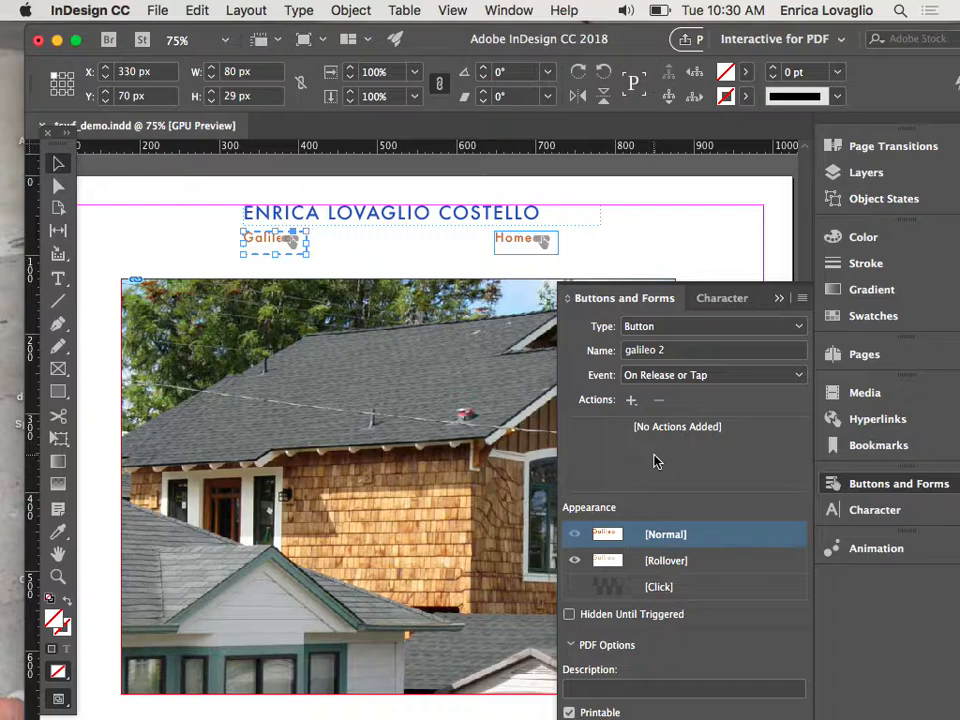
click(630, 401)
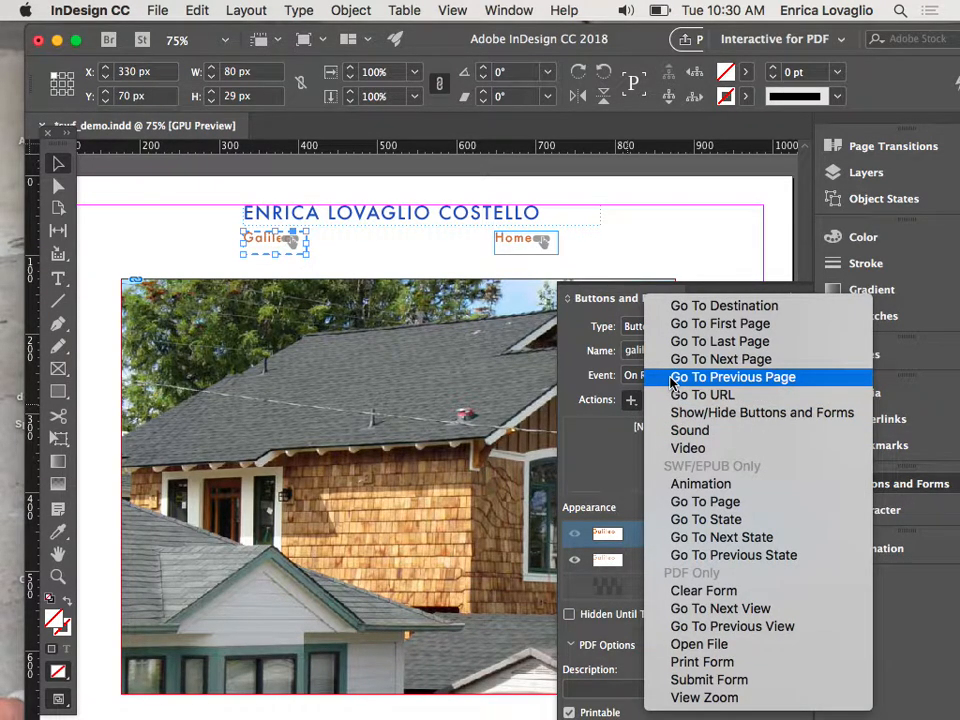
click(672, 378)
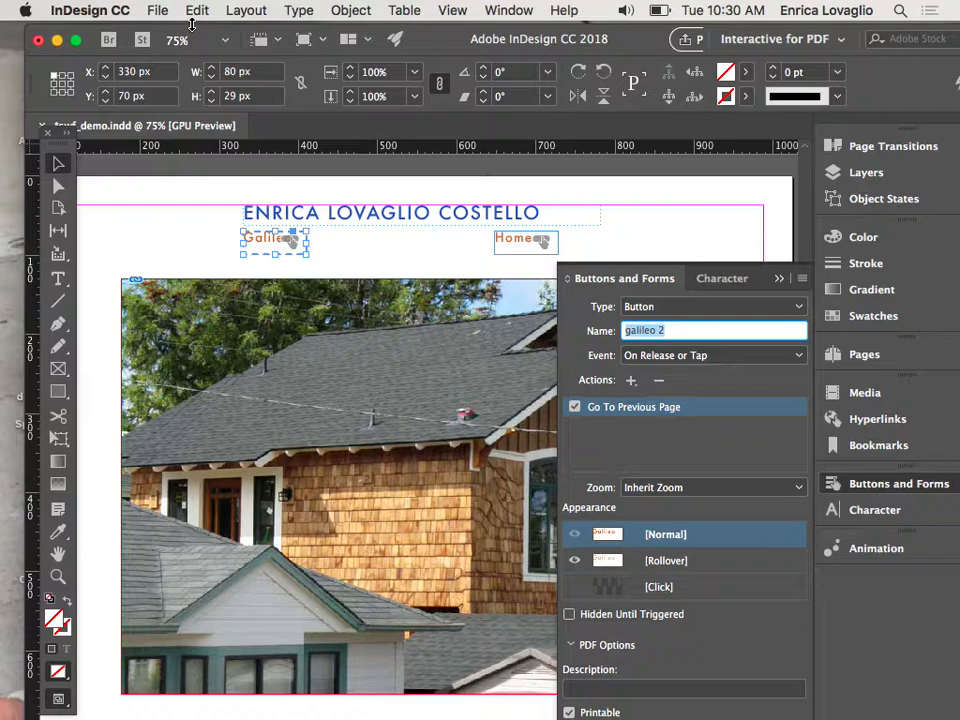
Copy the Home button from page 2 and paste it in place on page 1.
click(511, 247)
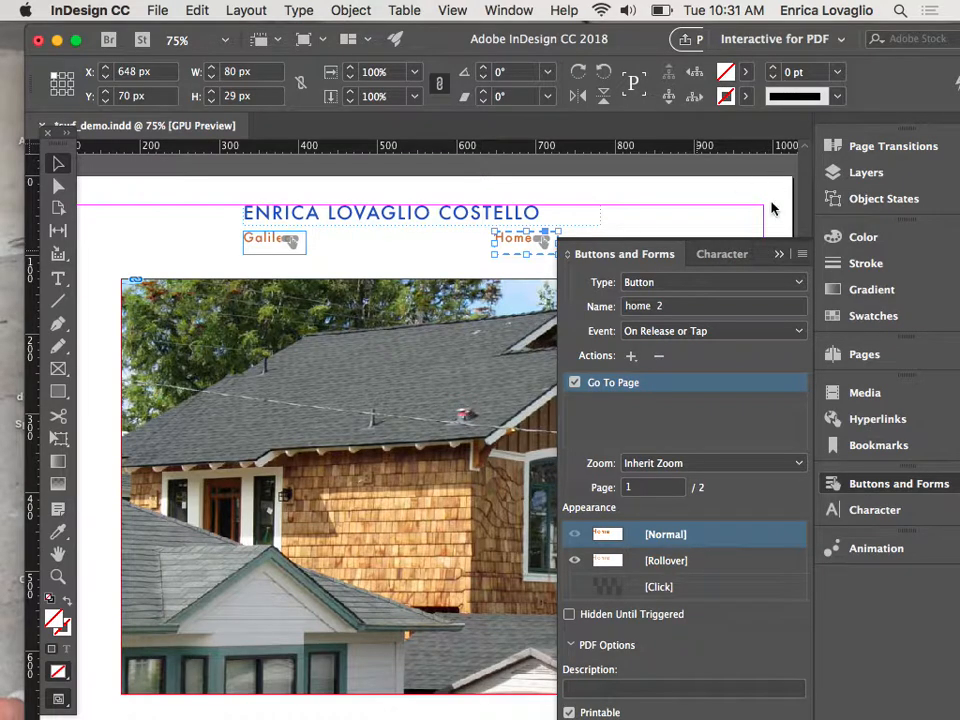
click(779, 254)
click(858, 356)
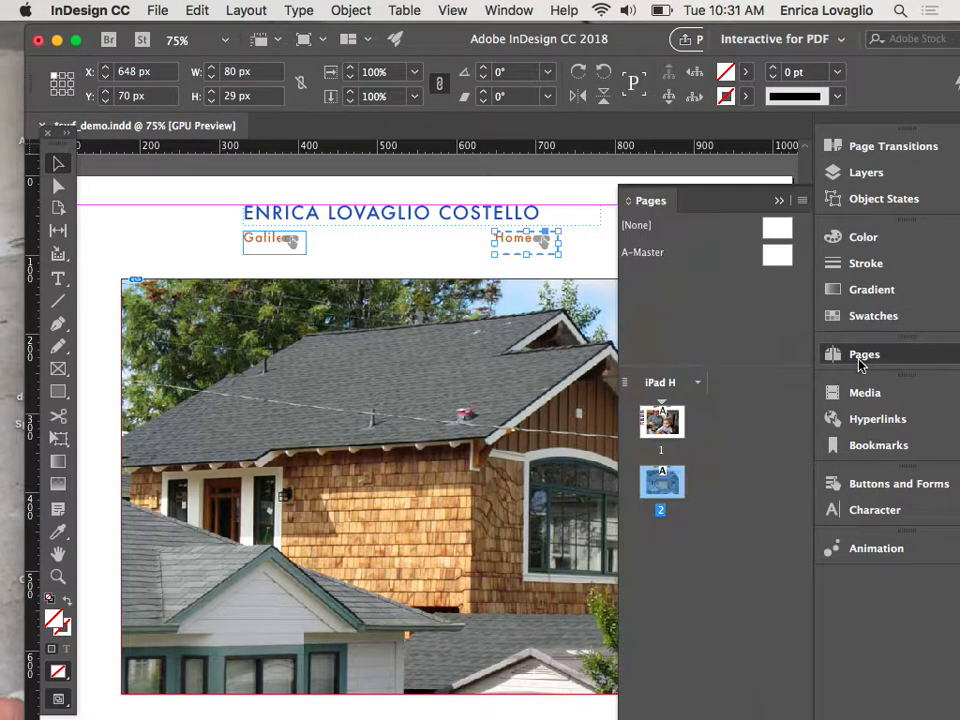
double_click(662, 421)
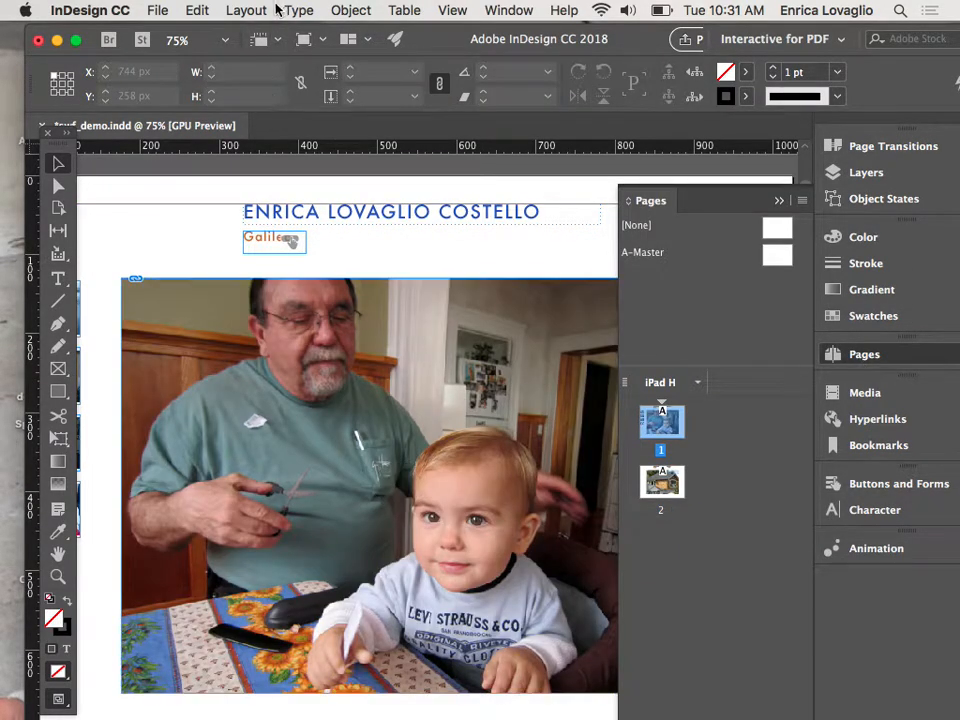
click(197, 10)
click(248, 170)
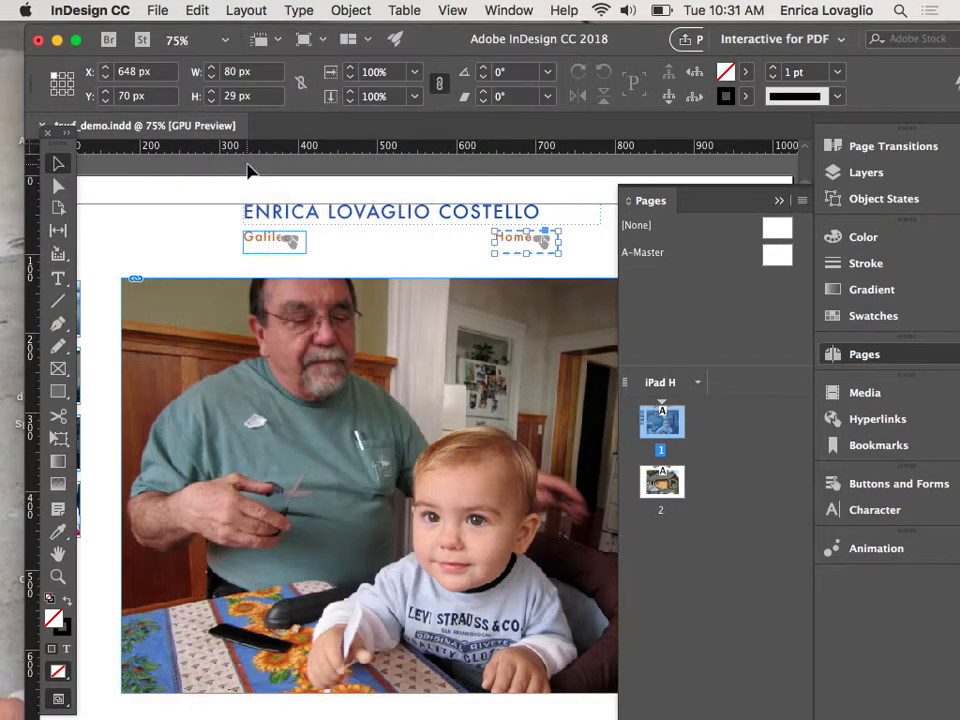
Replace the page 1 Home button's Go To Page action with Go To Next Page.
click(881, 486)
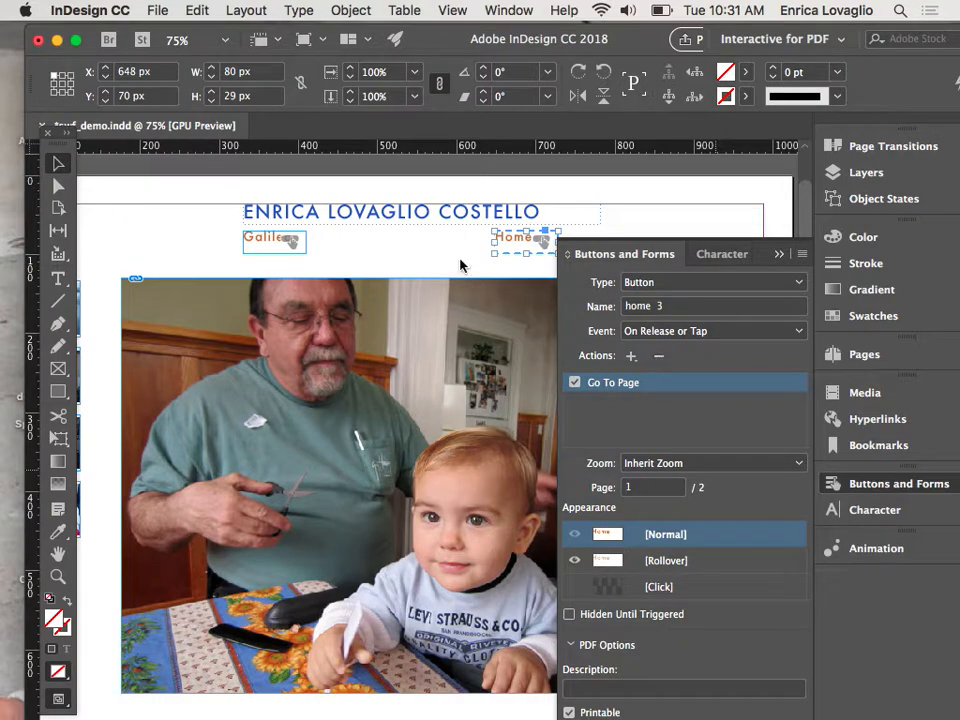
click(658, 358)
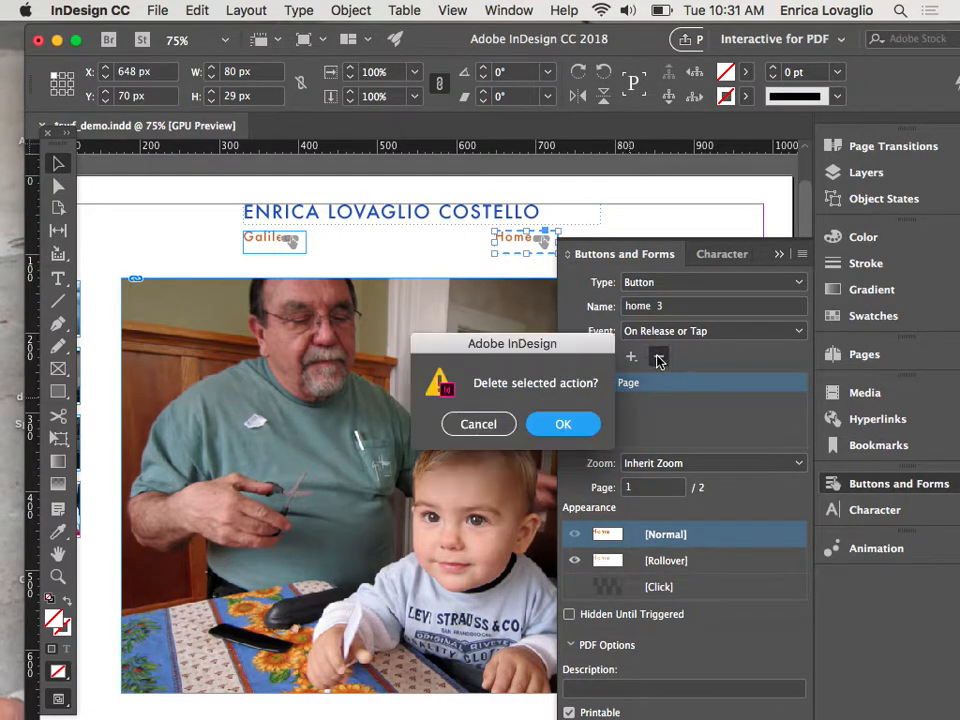
click(585, 428)
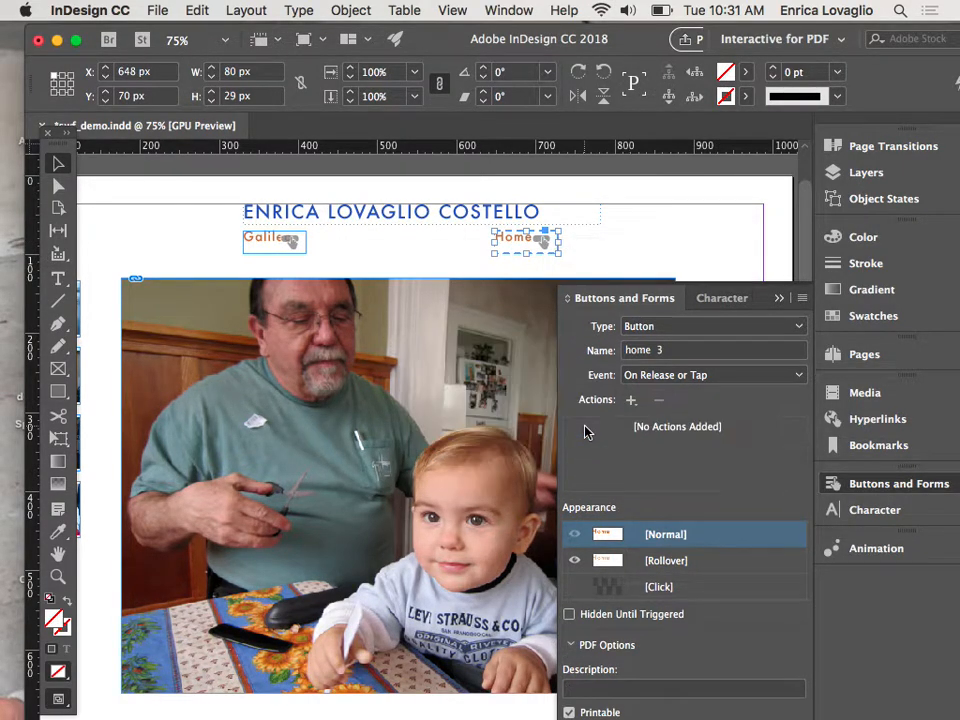
click(631, 400)
click(686, 366)
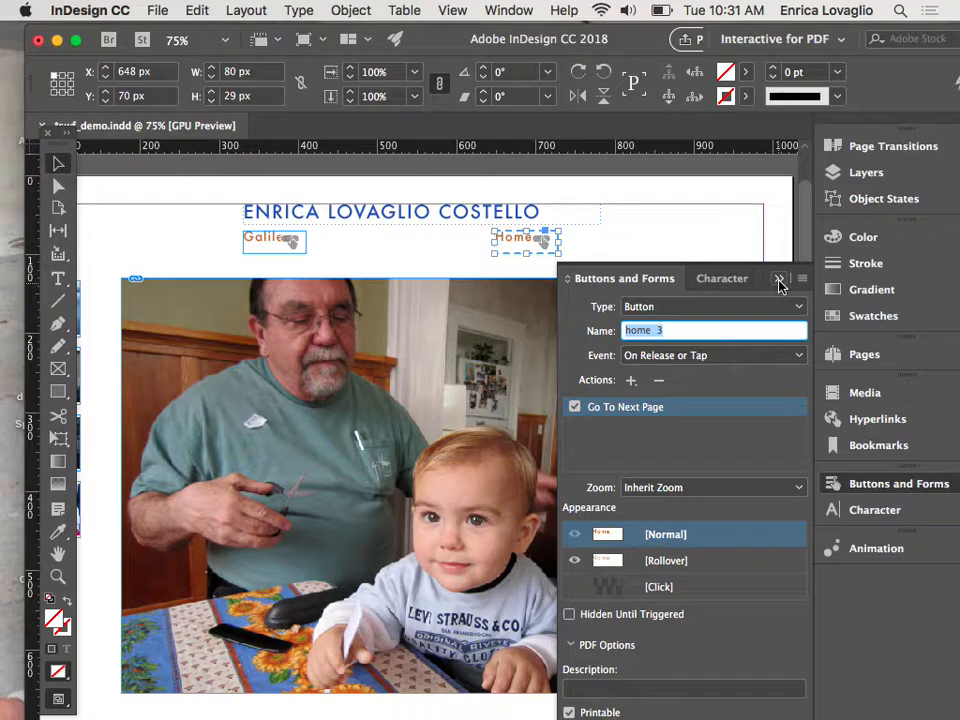
click(779, 285)
Compare the Galileo and Home buttons on pages 1 and 2.
click(262, 240)
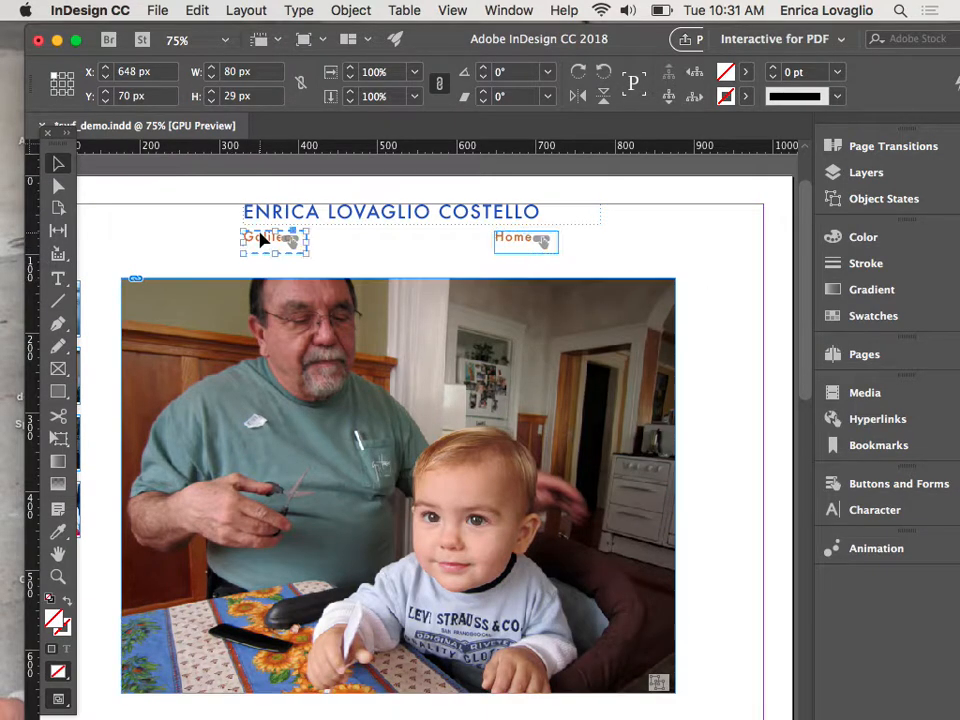
scroll(396, 284, left, 5)
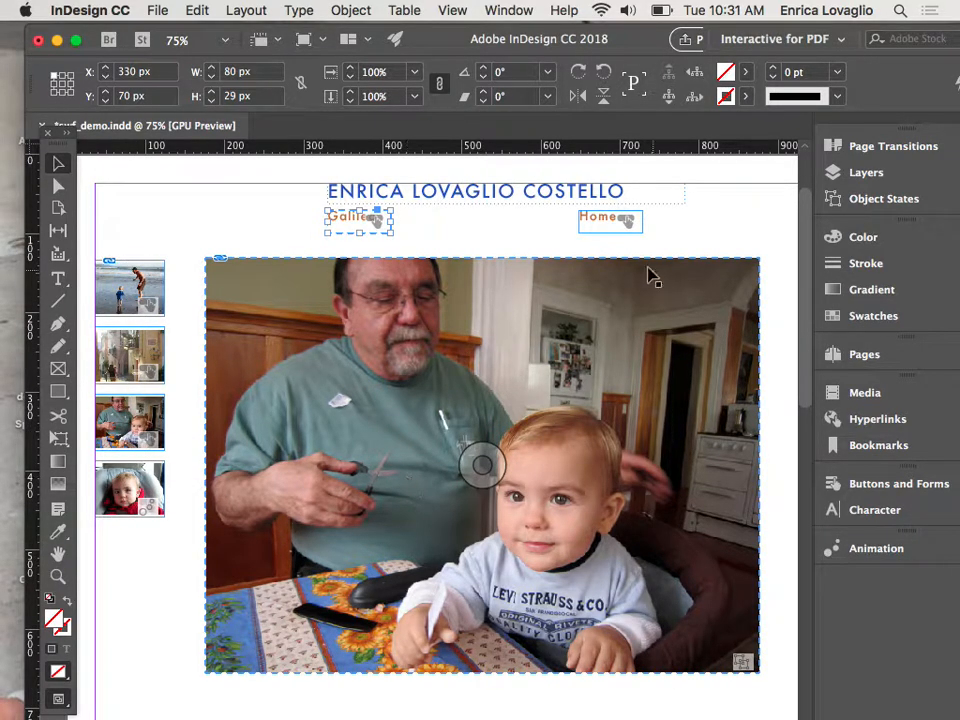
click(603, 224)
scroll(640, 290, down, 15)
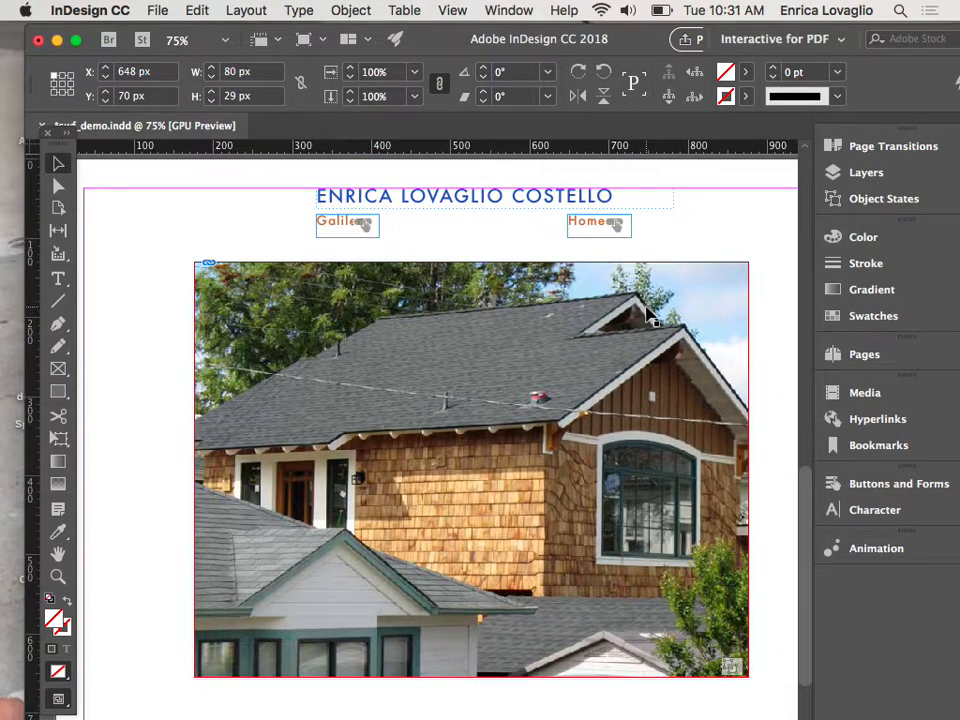
scroll(648, 315, right, 5)
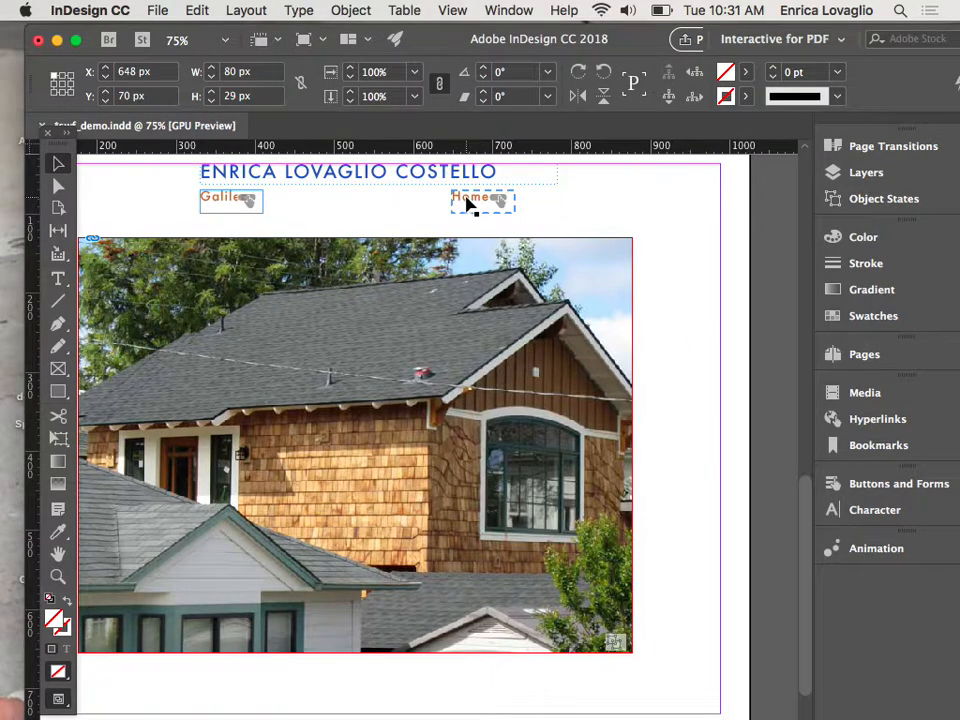
click(466, 203)
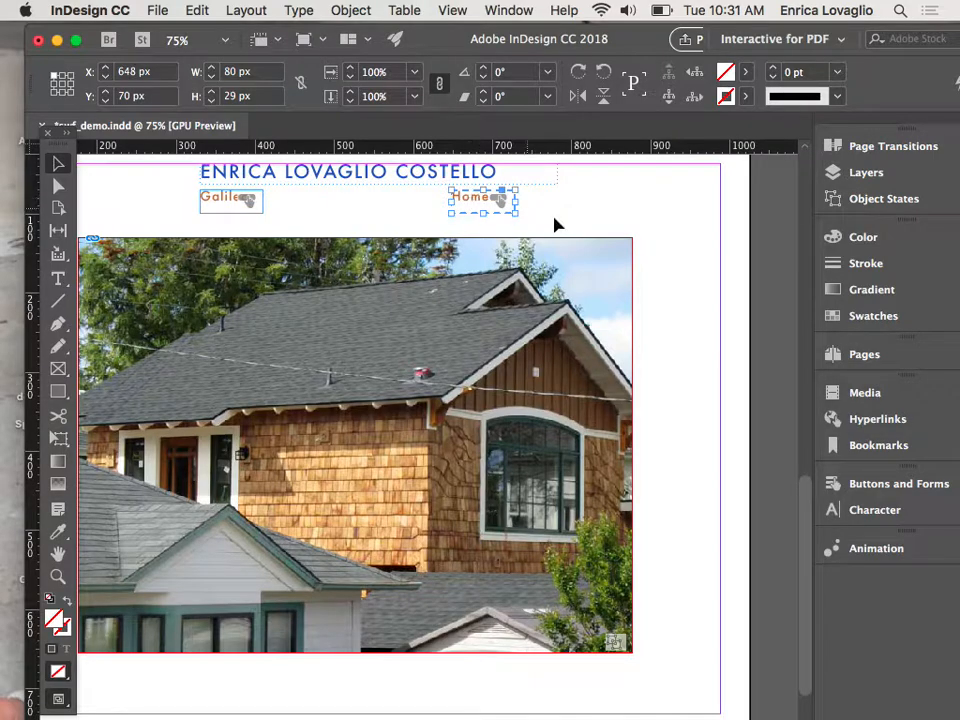
scroll(694, 364, up, 10)
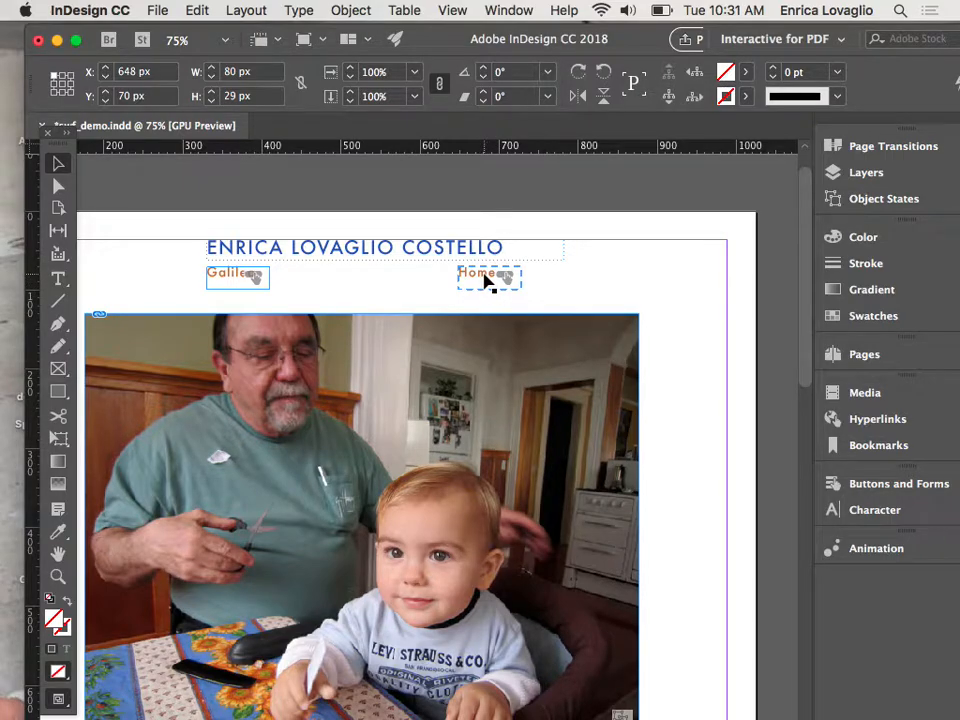
scroll(488, 282, down, 10)
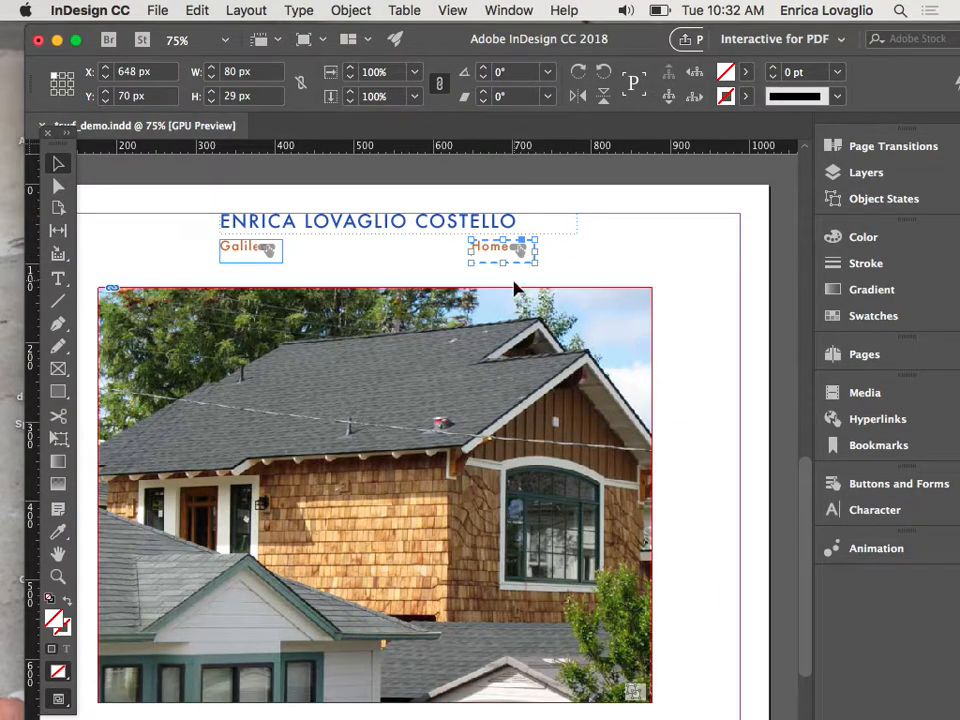
scroll(514, 288, left, 3)
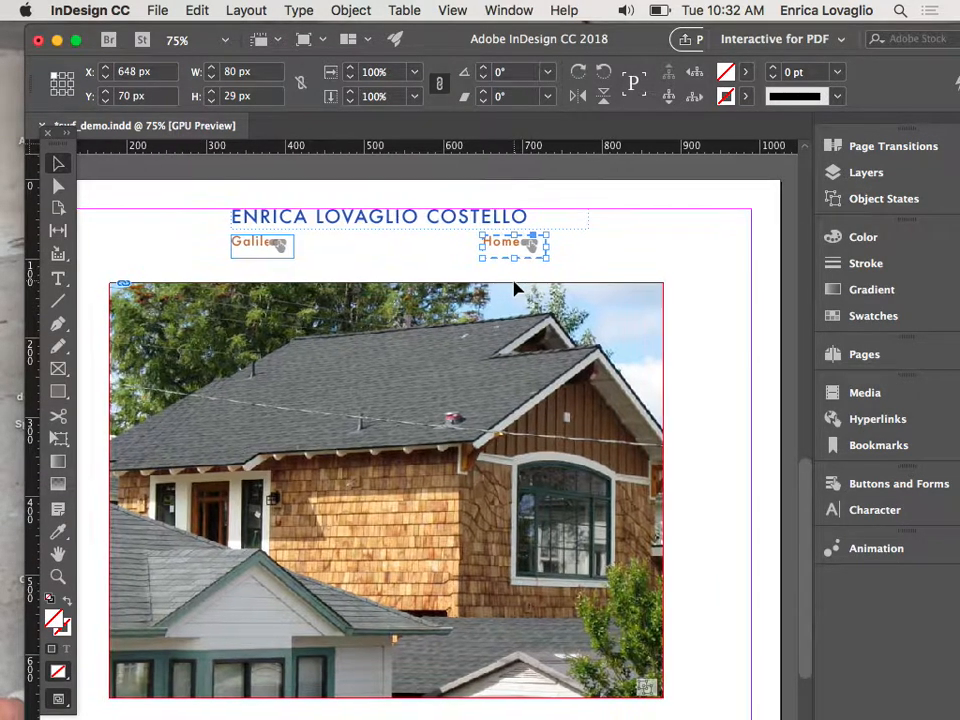
scroll(514, 288, left, 1)
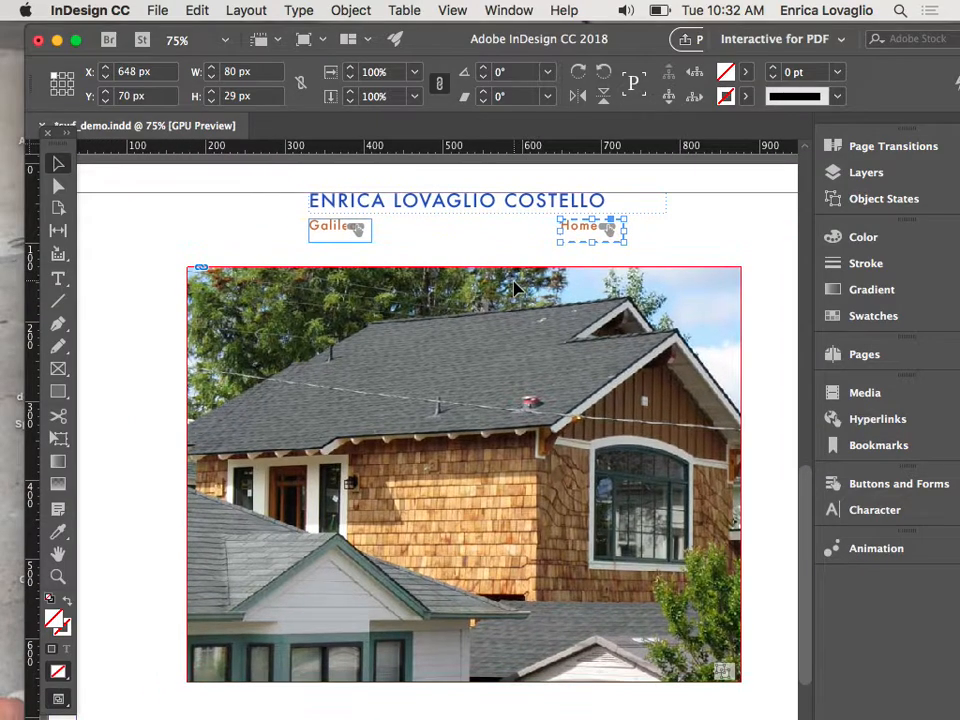
scroll(514, 288, right, 10)
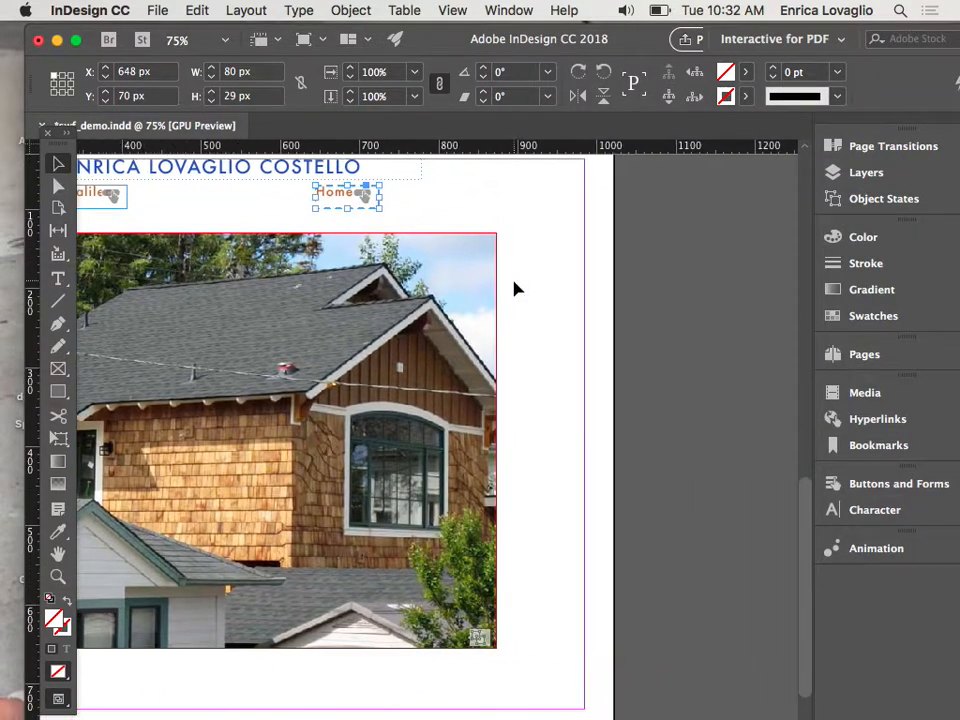
Draw a column of four evenly spaced rectangles beside the house photo on page 2, about 80 by 254 px overall.
click(559, 298)
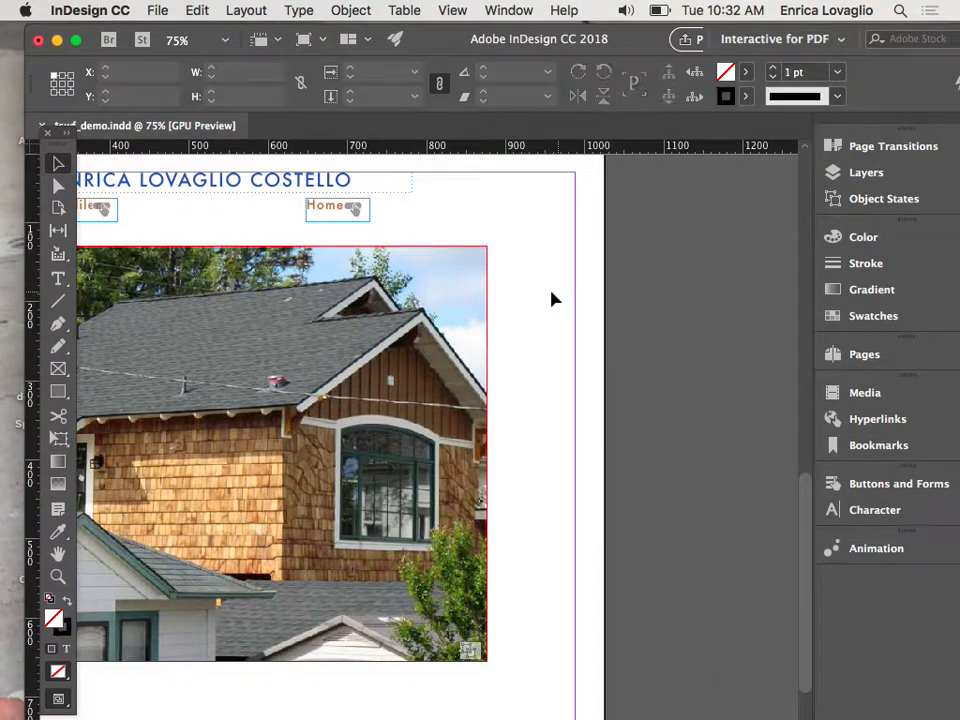
click(178, 258)
click(64, 393)
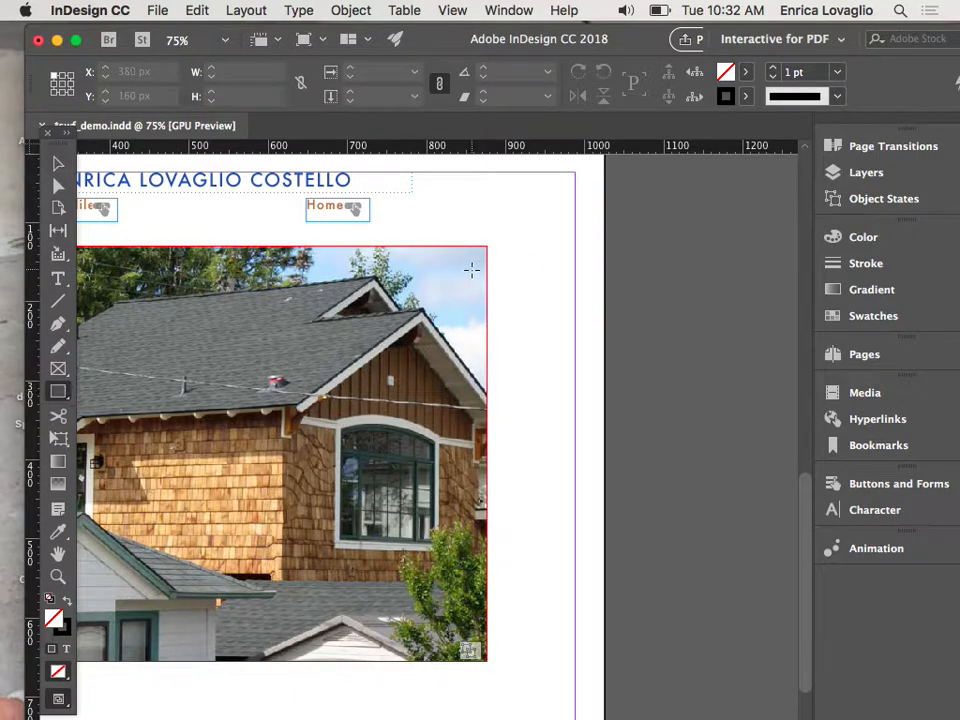
drag(514, 249, 591, 378)
drag(585, 418, 583, 449)
key(Up)
key(Up)
key(Up)
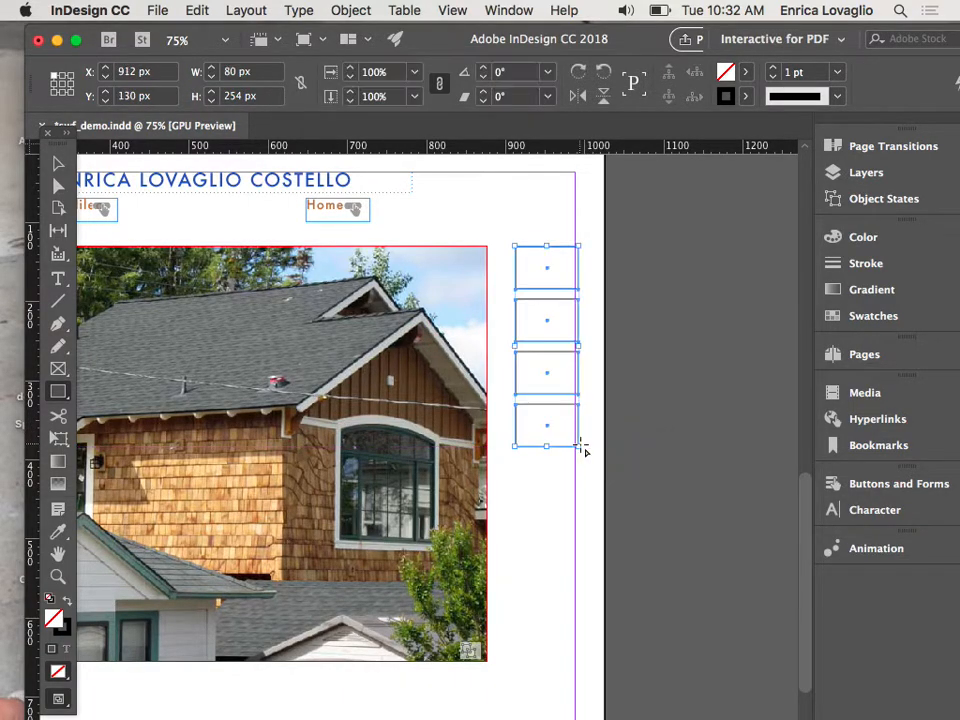
Remove the stroke from the four rectangles and set their content type to Graphic.
click(67, 628)
click(67, 677)
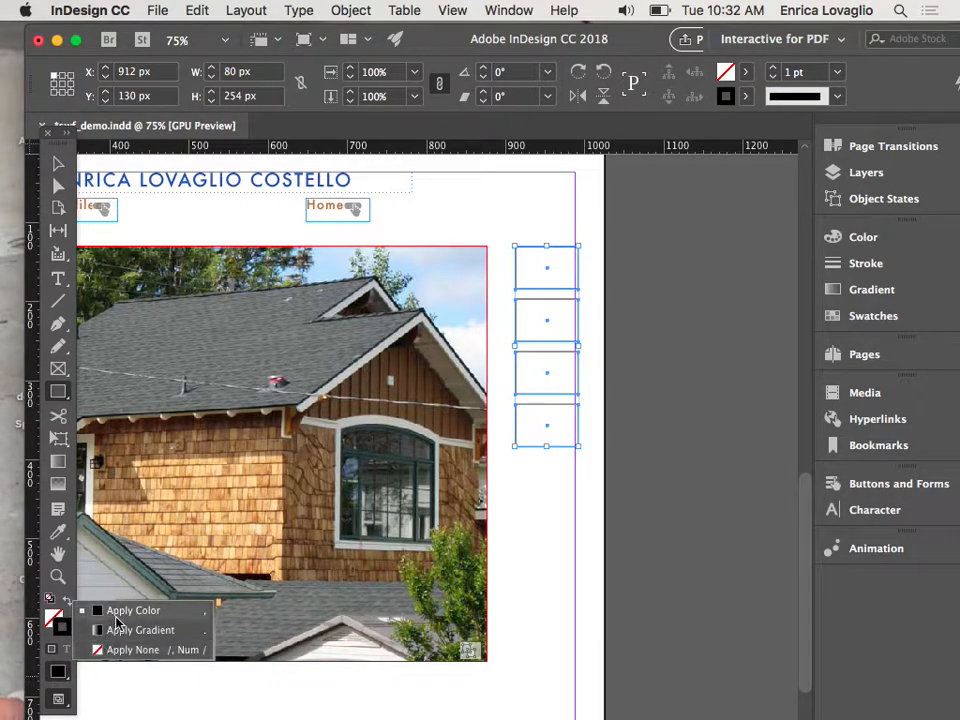
click(122, 650)
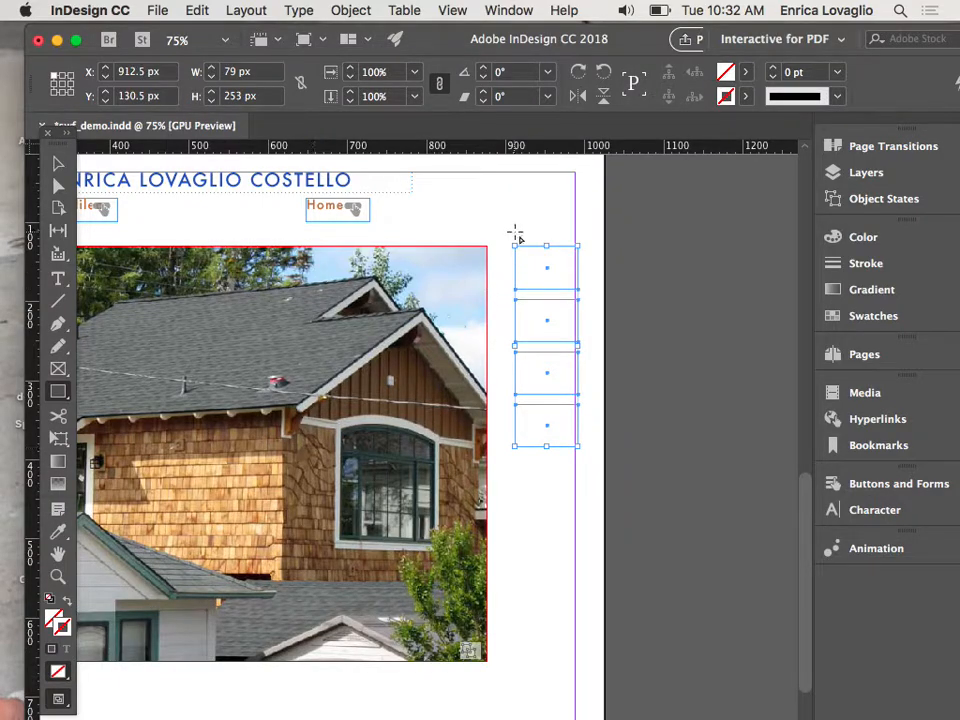
click(348, 10)
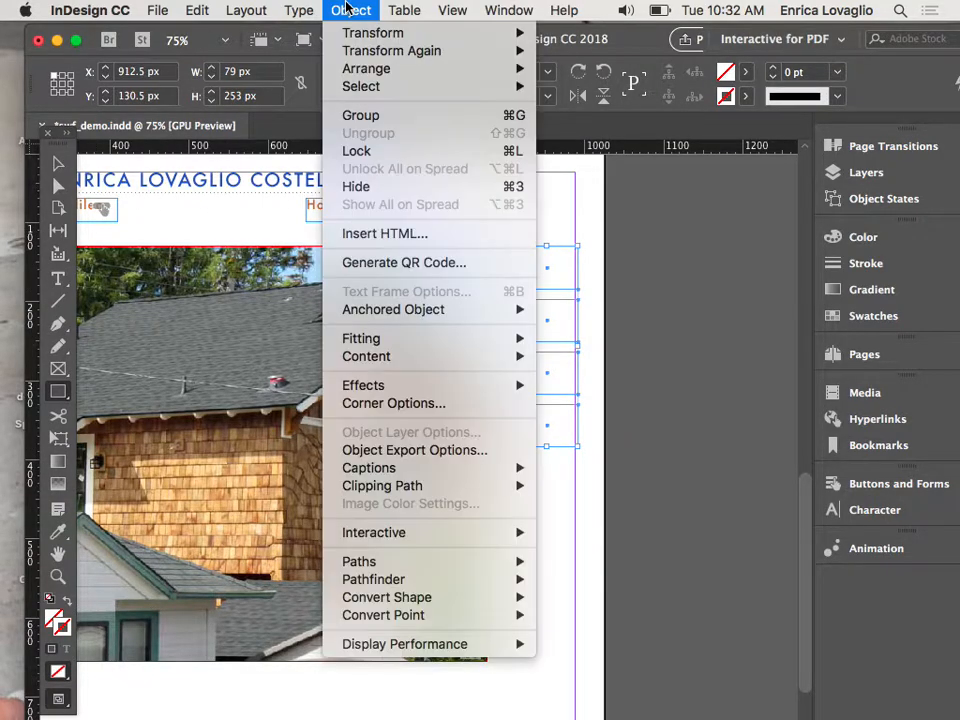
mouse_move(377, 356)
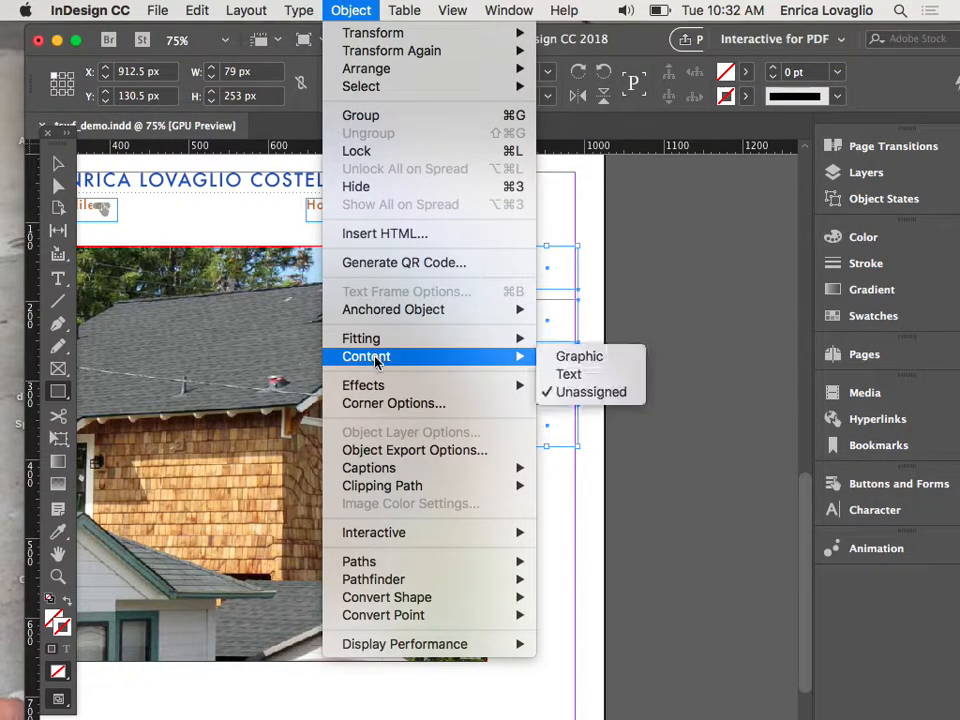
click(562, 355)
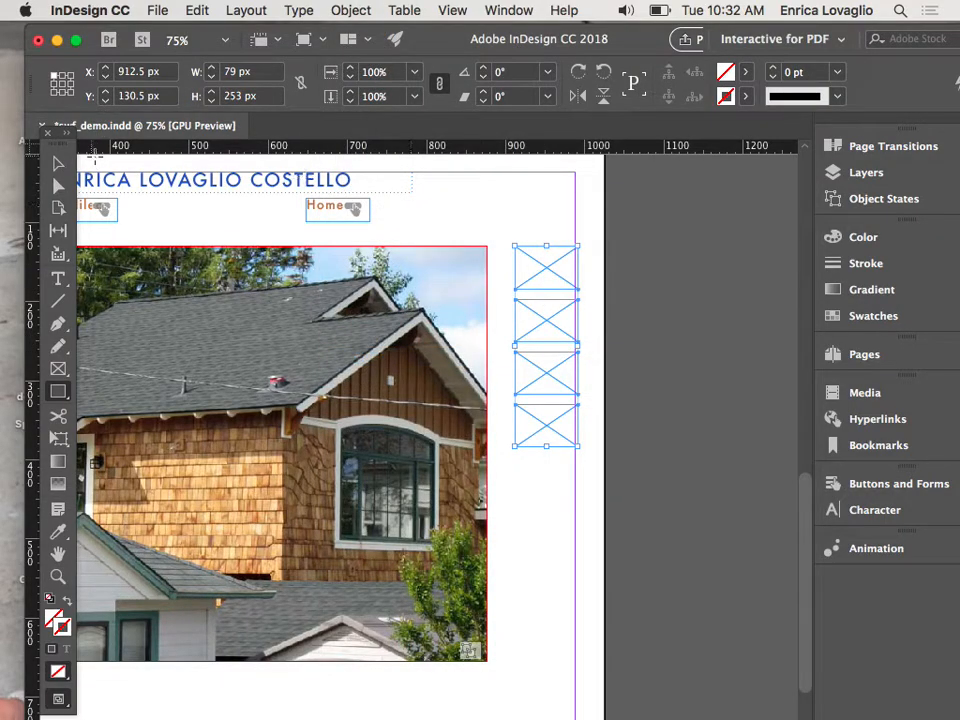
Place IMG_0410.jpg, IMG_0413.jpg, IMG_0416.jpg and IMG_0418.jpg into the four frames beside the house photo, from top to bottom.
click(58, 164)
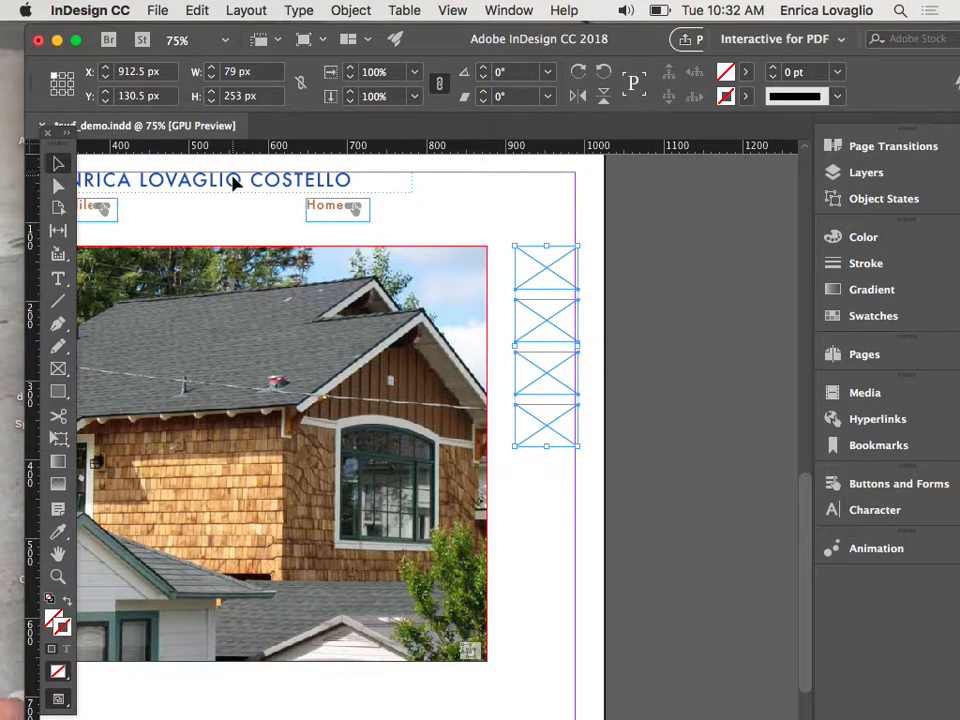
key(super+d)
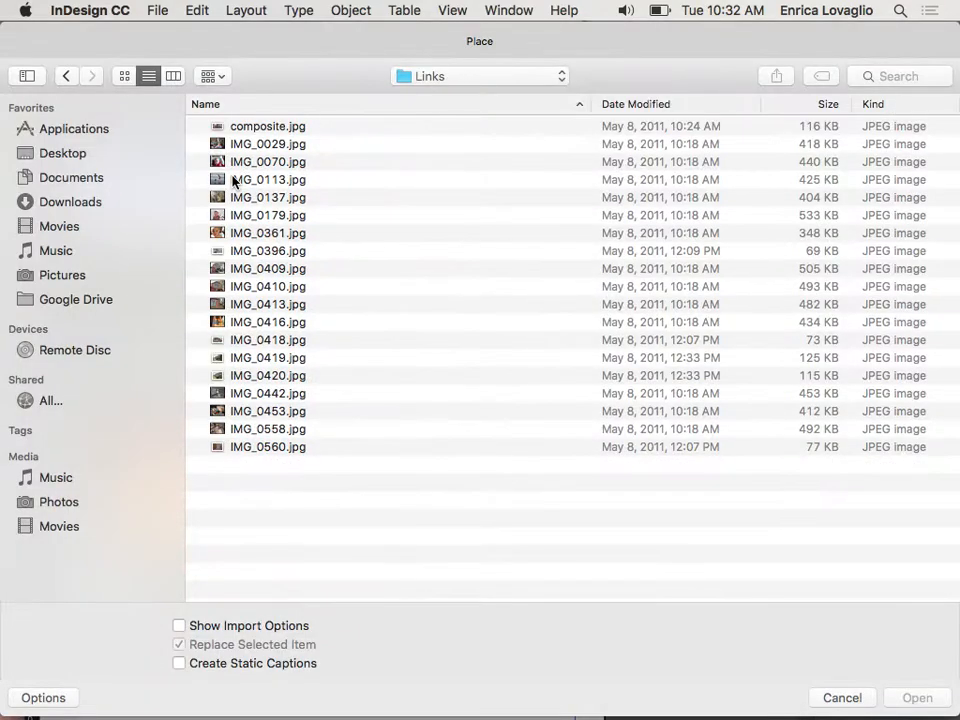
click(247, 290)
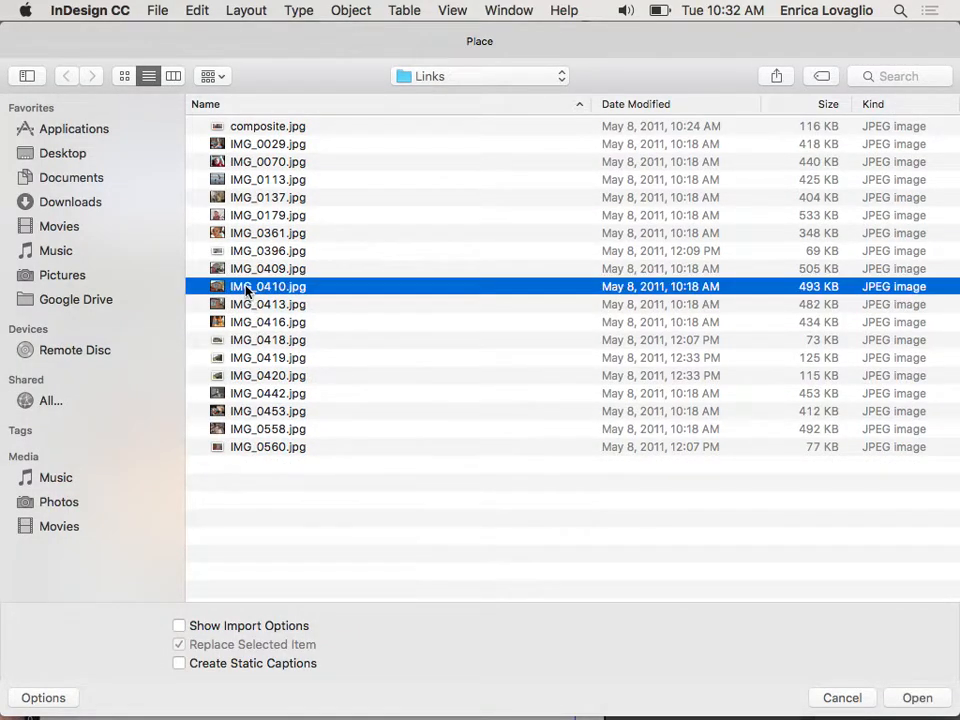
shift+click(251, 322)
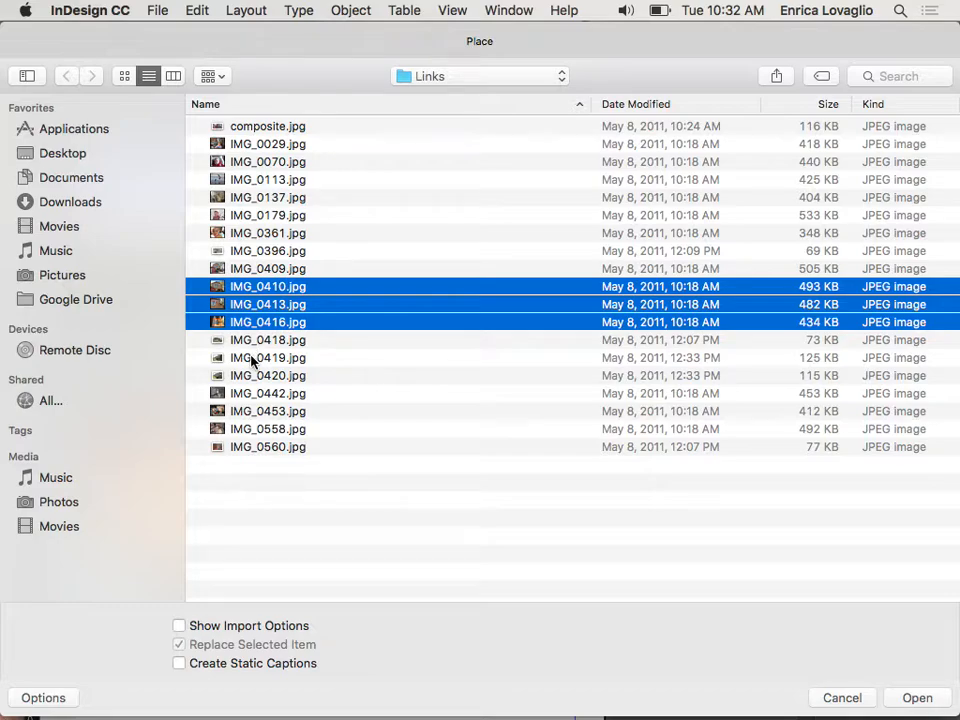
shift+click(251, 342)
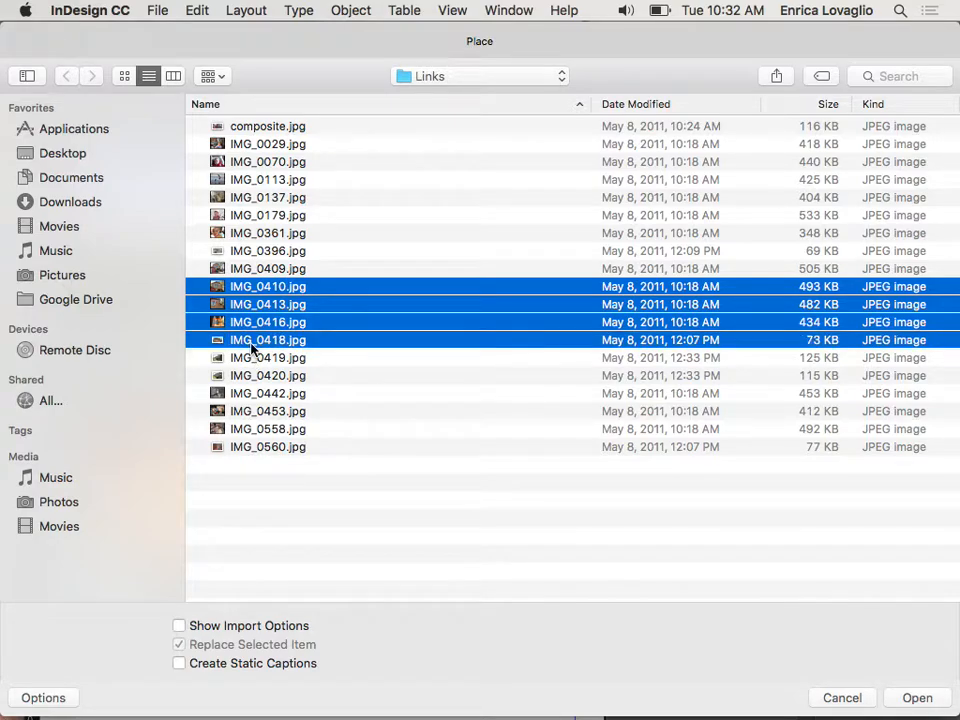
click(917, 698)
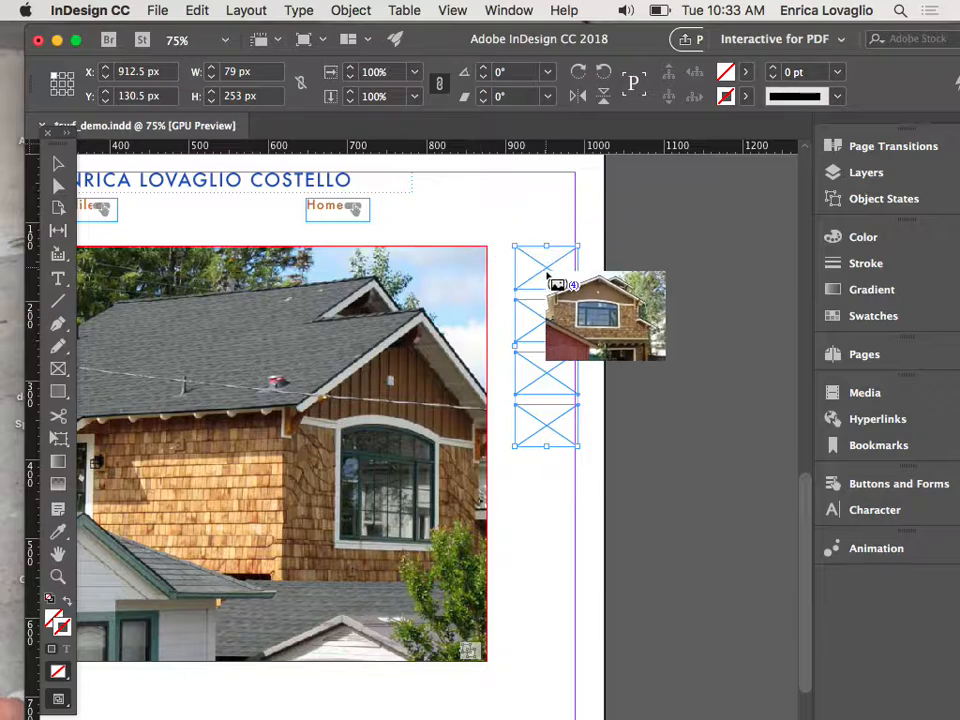
drag(532, 253, 532, 253)
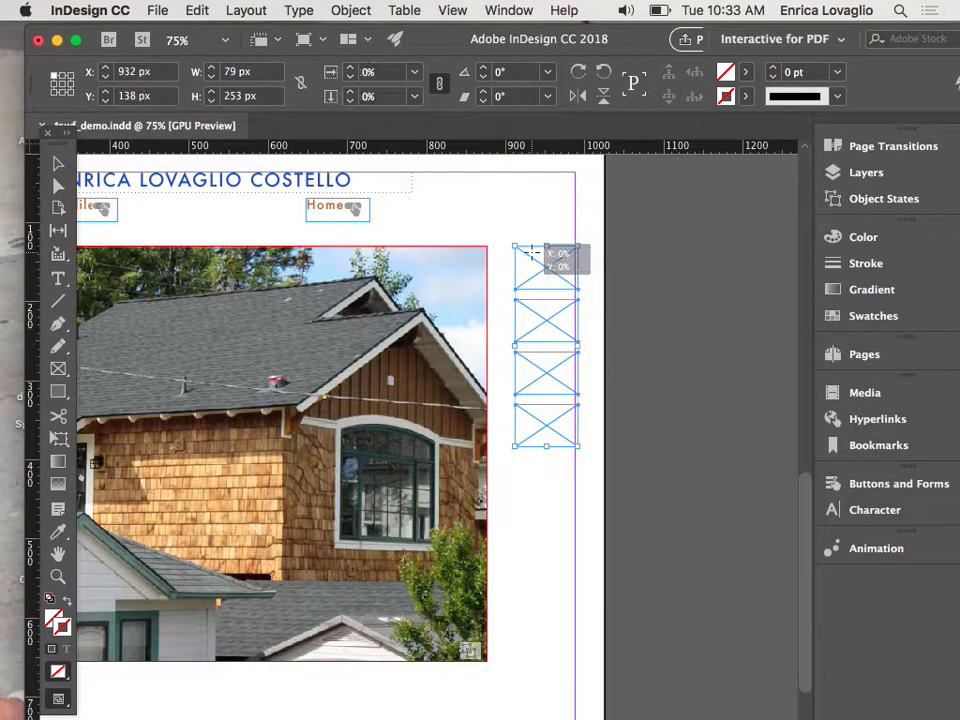
click(537, 318)
click(542, 372)
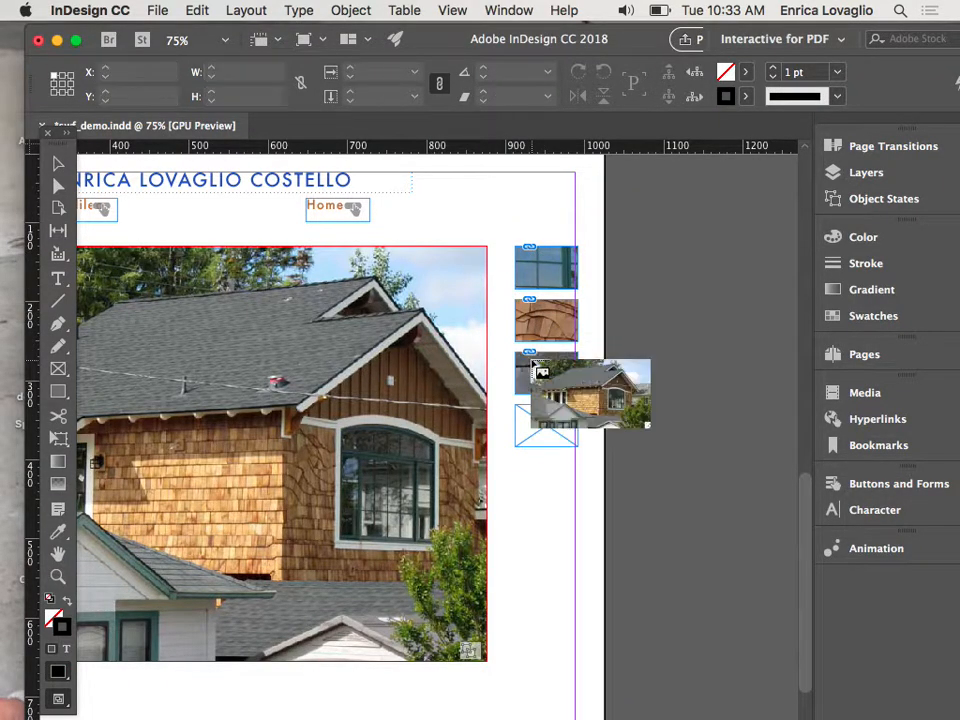
click(537, 424)
key(slash)
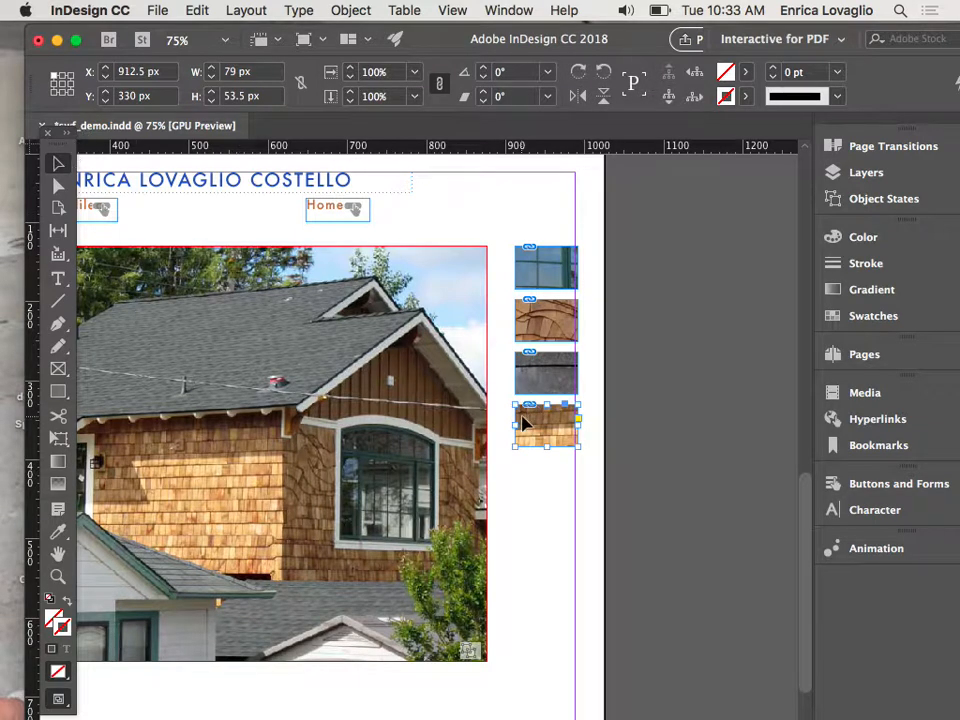
Fit the contents of all four thumbnail frames proportionally within their frames.
drag(570, 477, 497, 212)
click(351, 10)
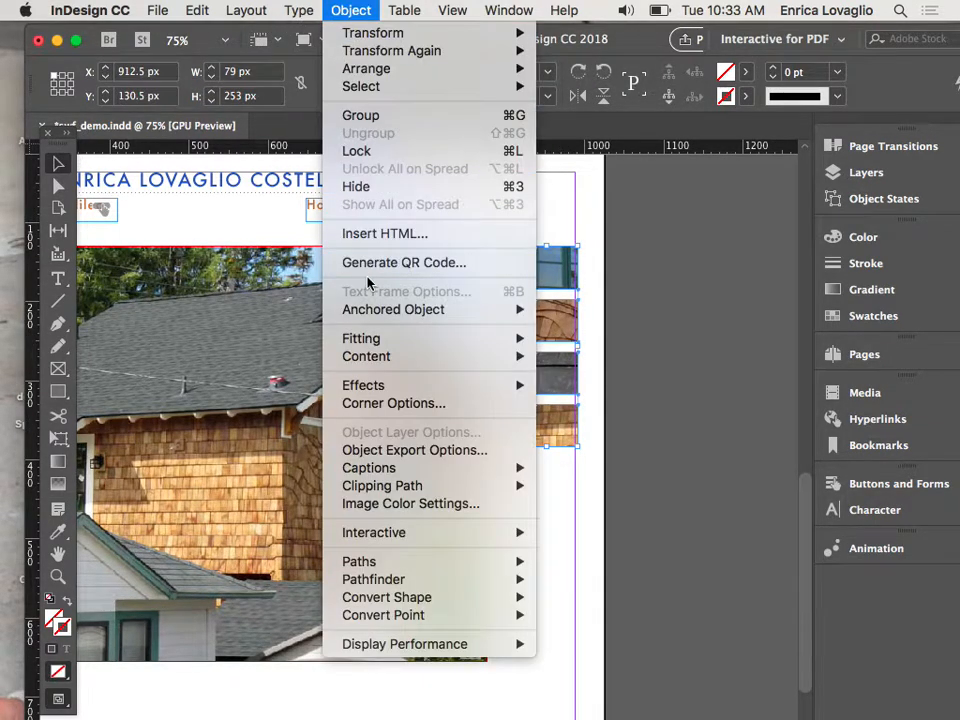
mouse_move(379, 344)
click(590, 357)
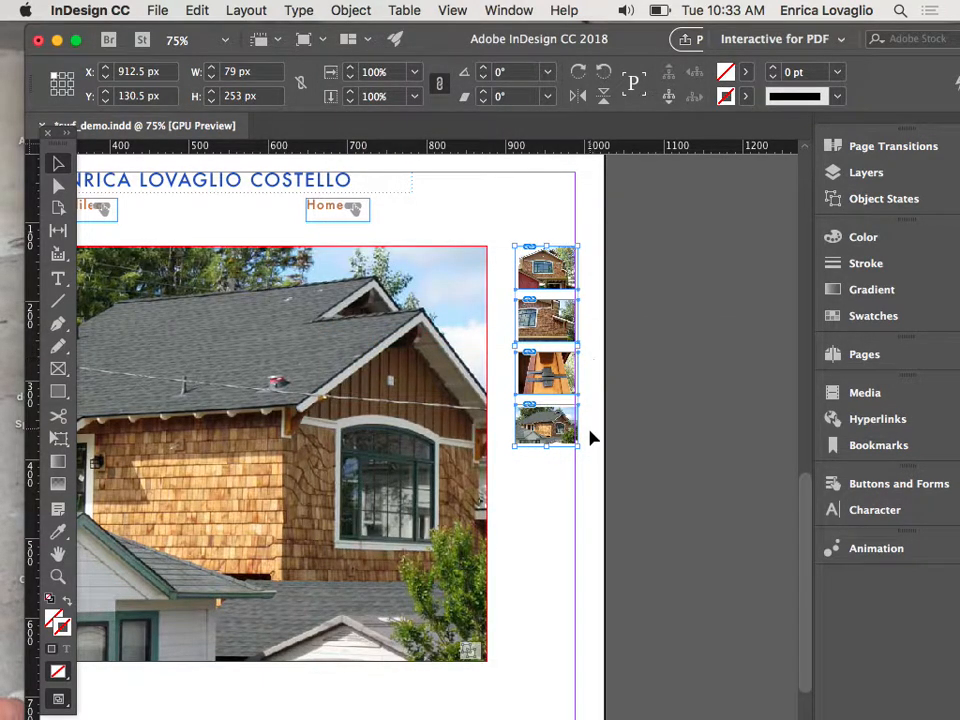
Convert the top house thumbnail into a button and enter home_thumb1 as its name.
scroll(564, 499, left, 5)
scroll(563, 499, up, 2)
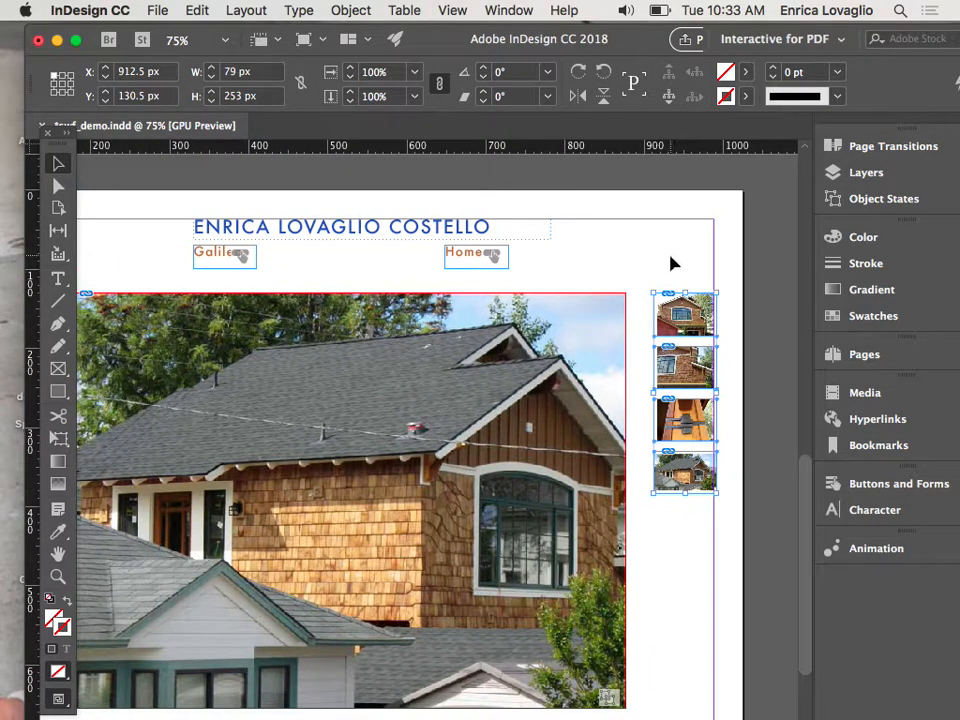
click(684, 313)
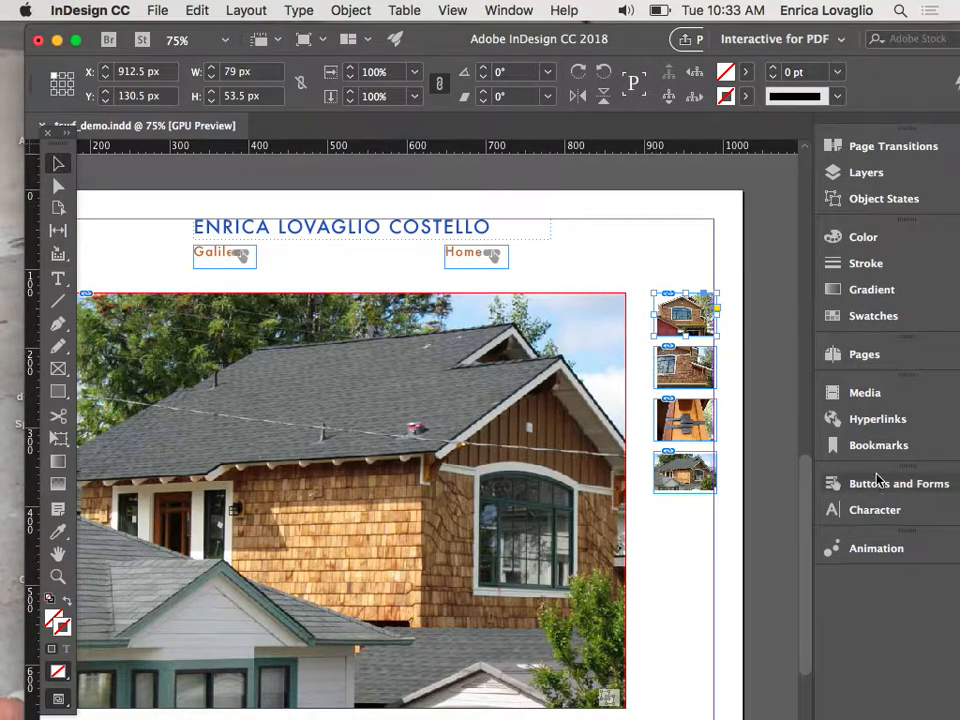
click(878, 490)
click(797, 435)
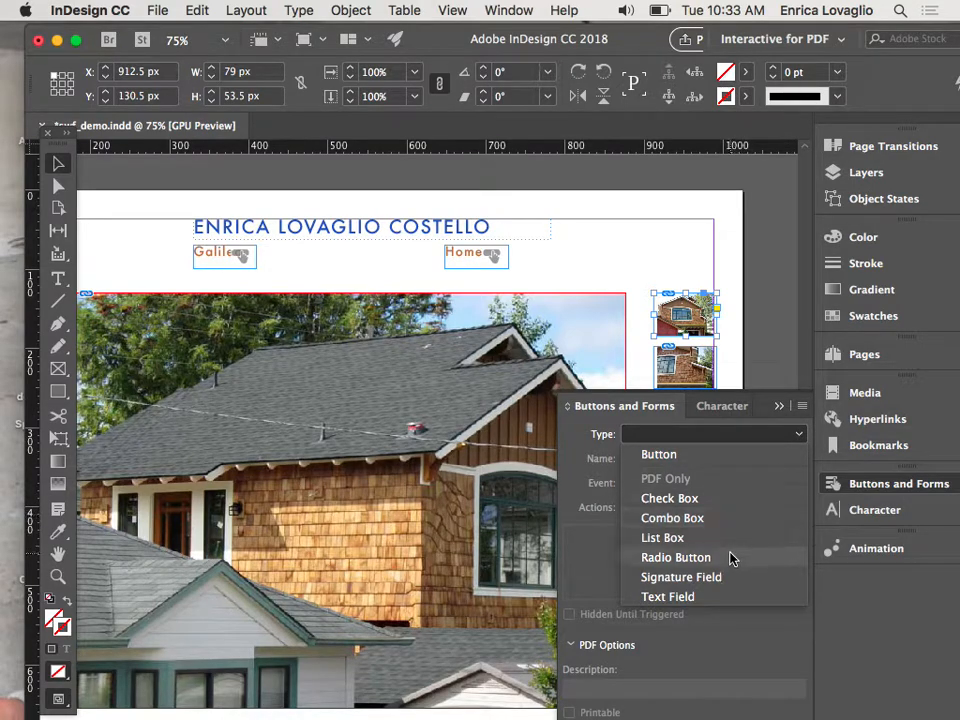
click(705, 454)
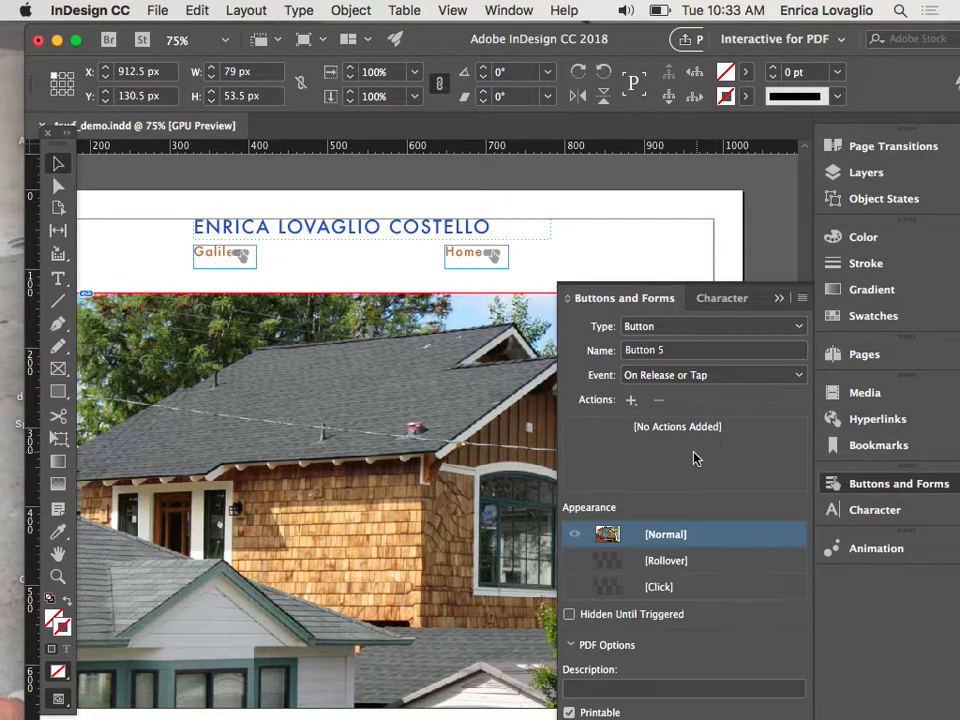
click(652, 350)
text(a)
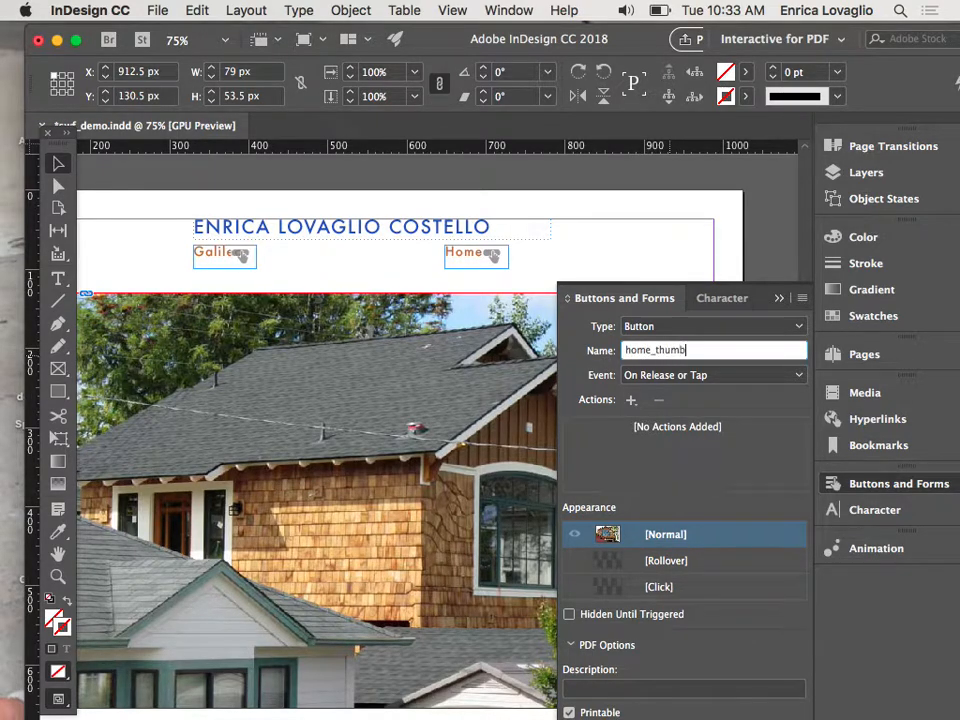
drag(703, 350, 581, 349)
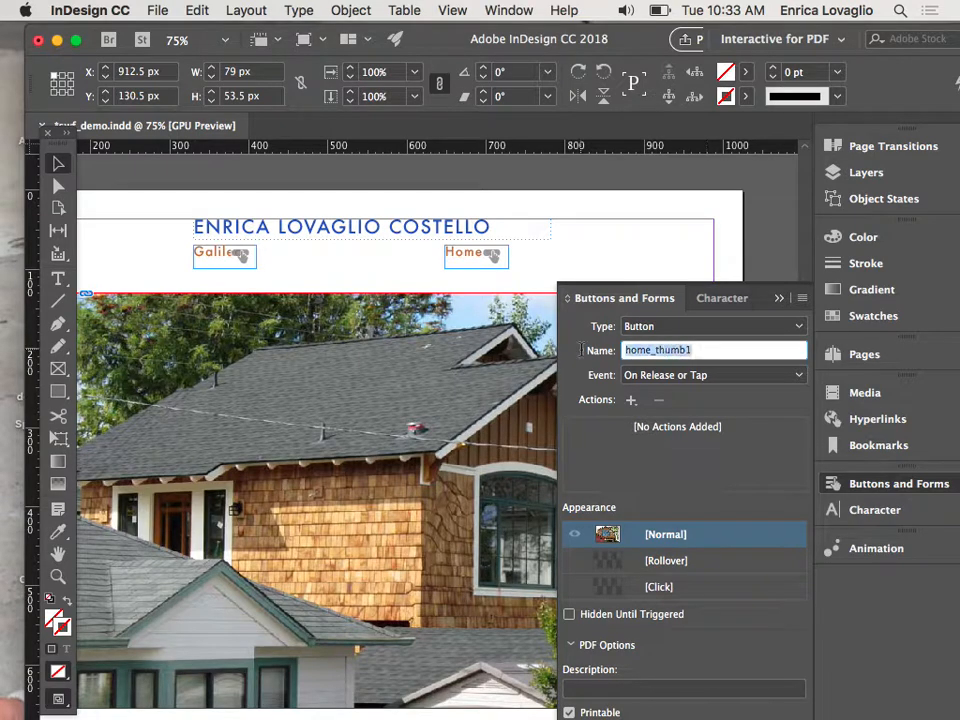
Give the top thumbnail button a Go To State action targeting State 4 of home_imgs on release or tap.
click(630, 402)
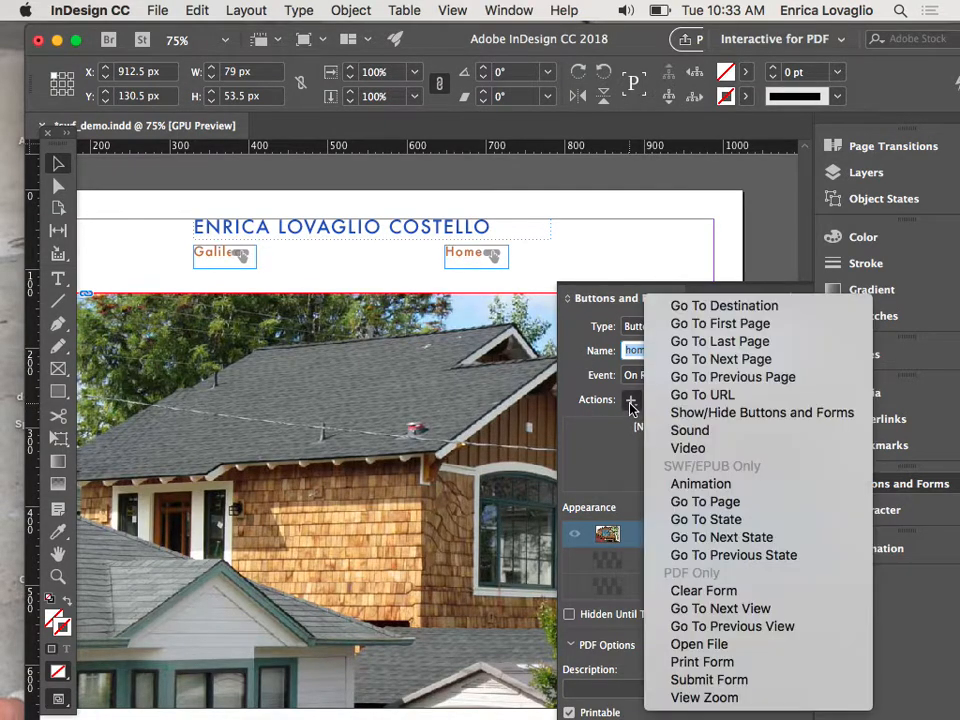
click(684, 519)
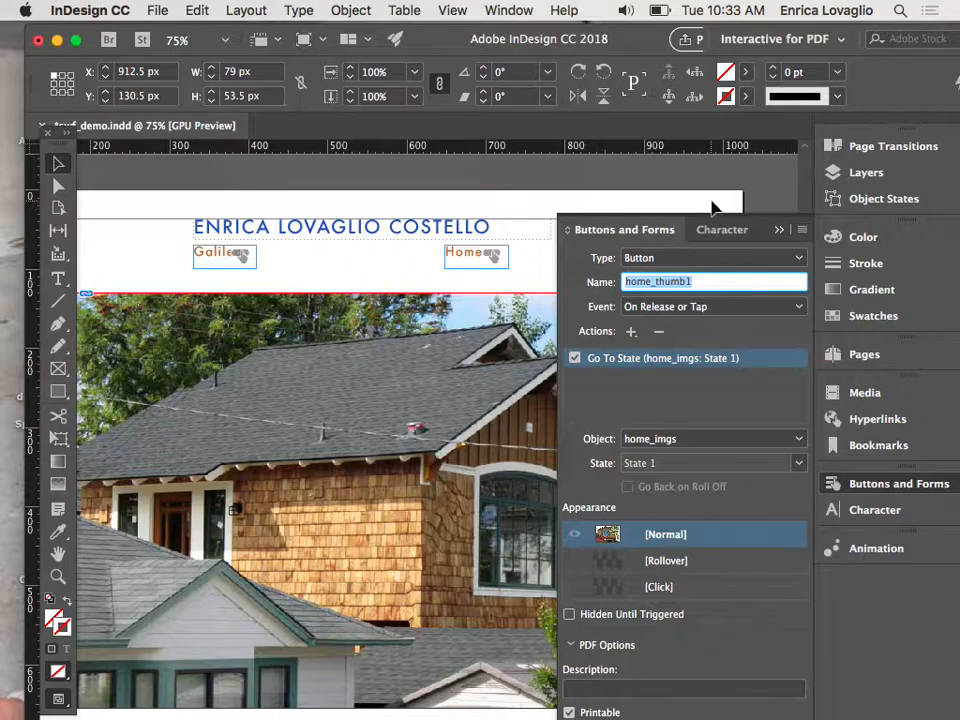
click(777, 233)
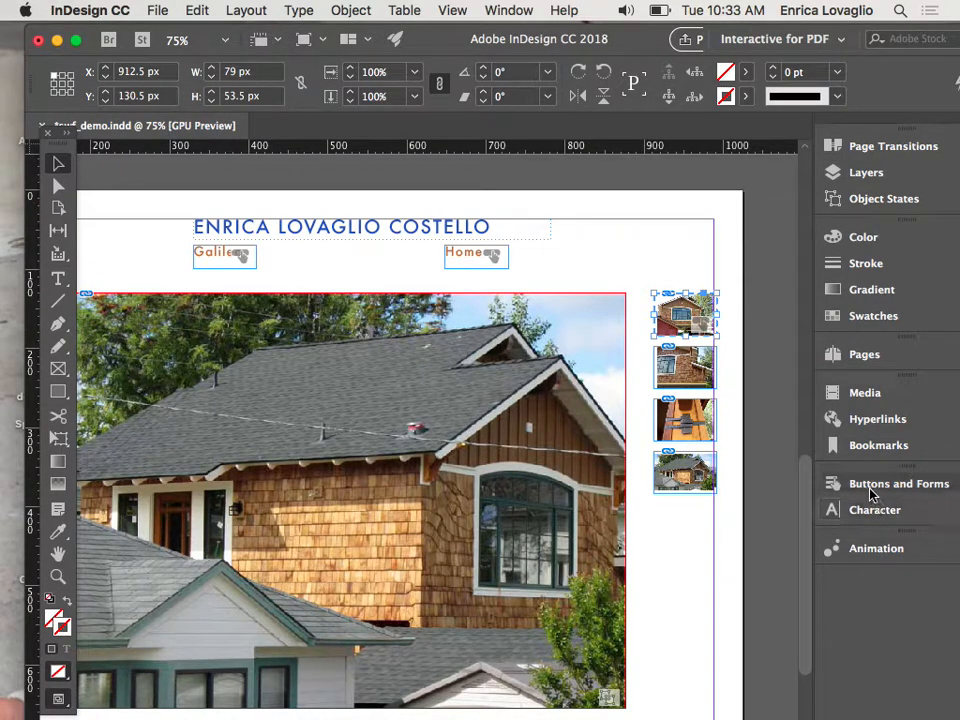
click(816, 487)
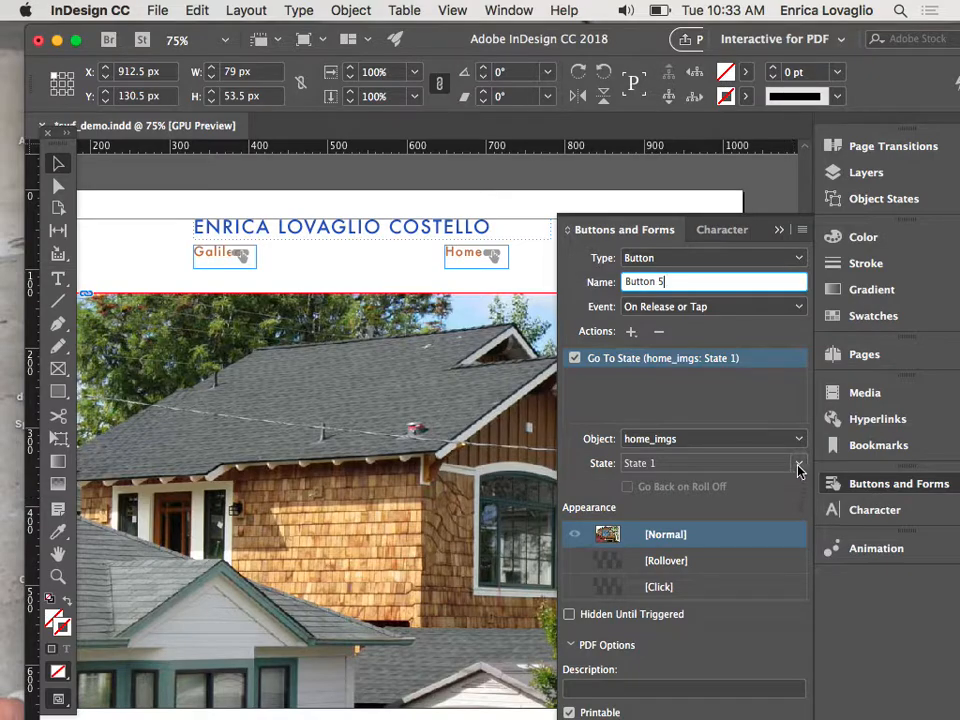
click(799, 463)
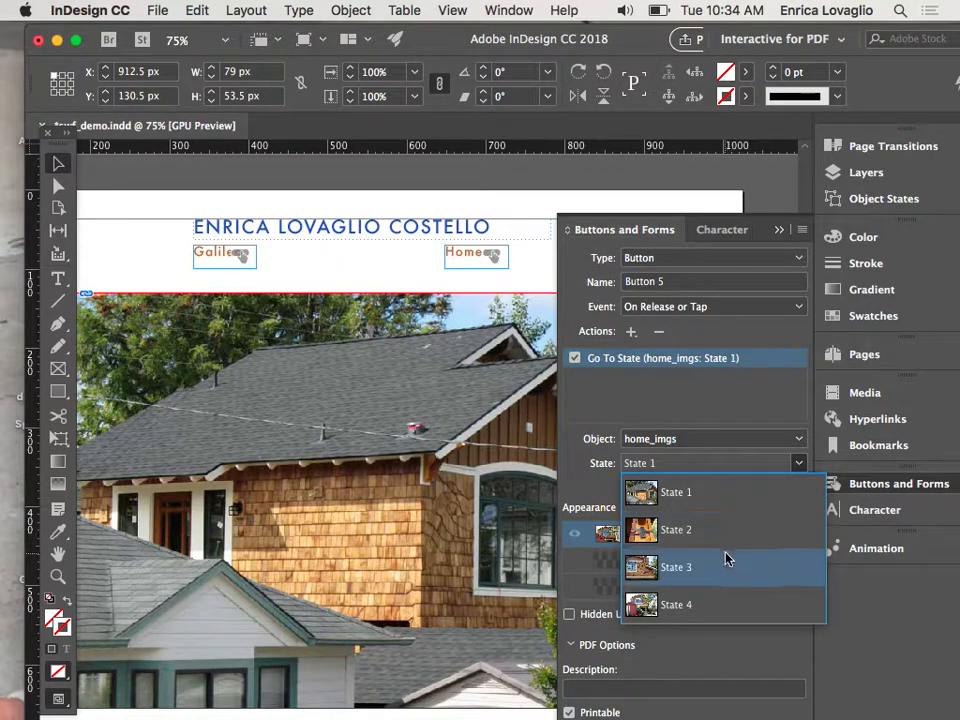
click(711, 605)
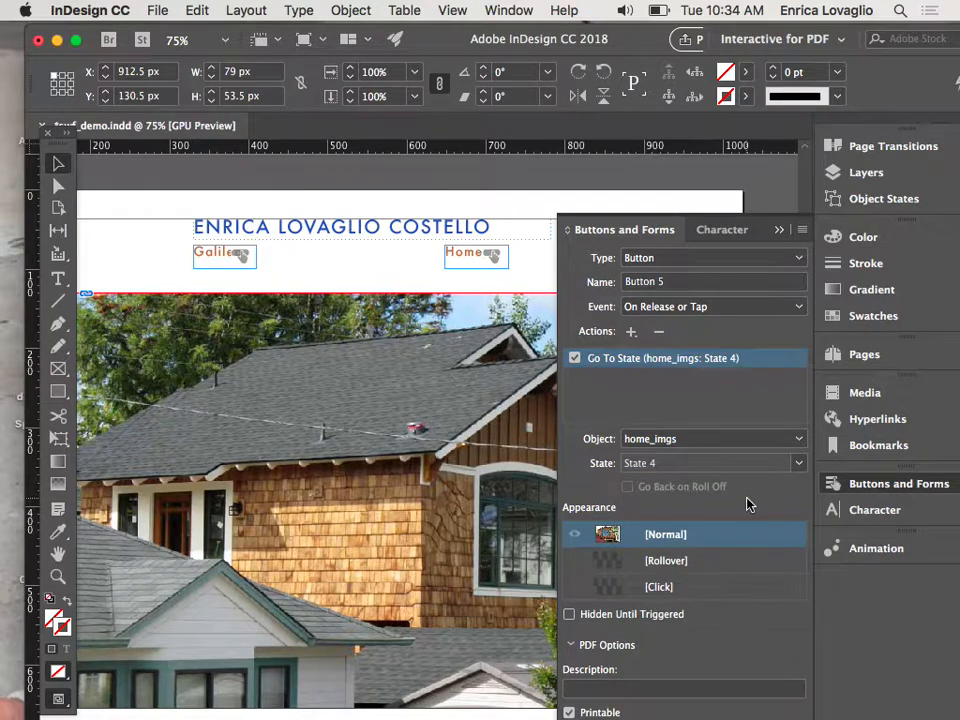
Add a rollover appearance with an RGB Cyan fill to the top thumbnail button, and return it to its normal appearance.
click(688, 573)
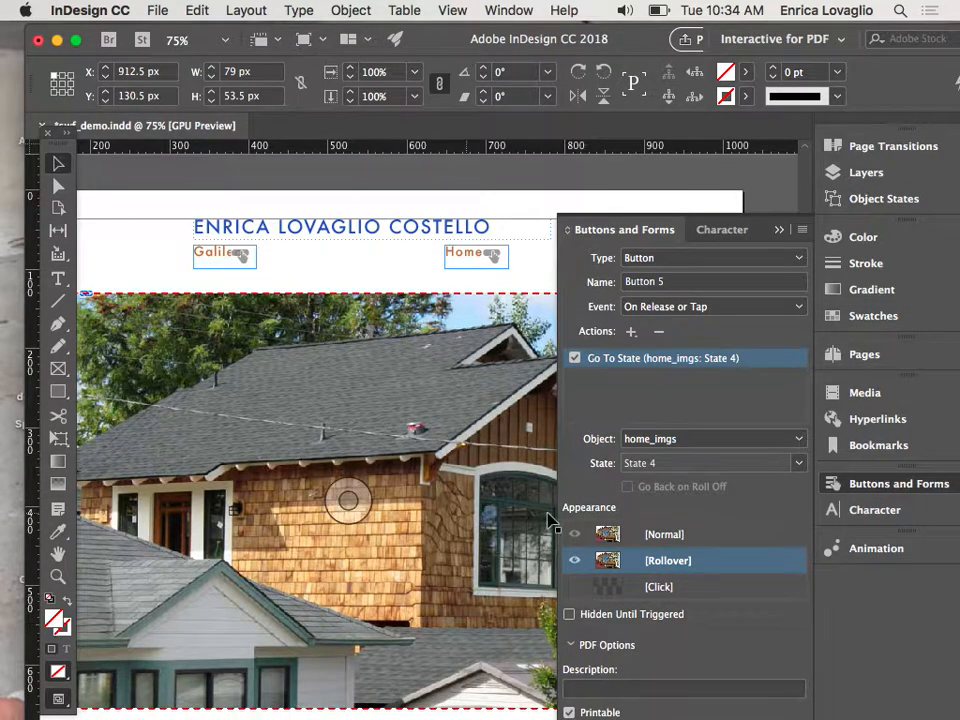
click(829, 316)
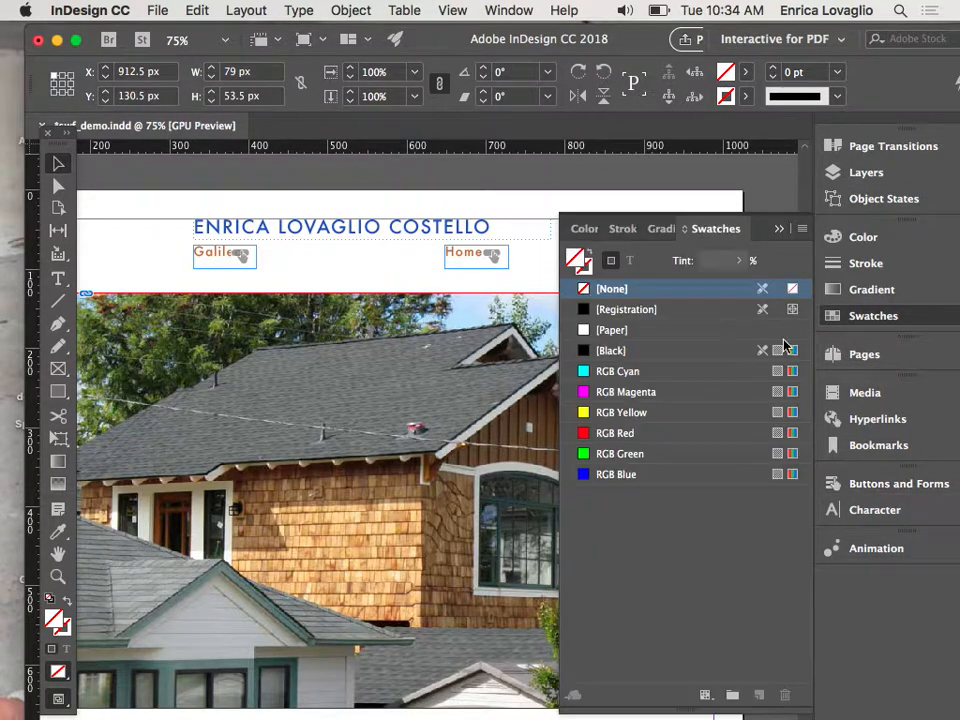
click(630, 372)
click(778, 230)
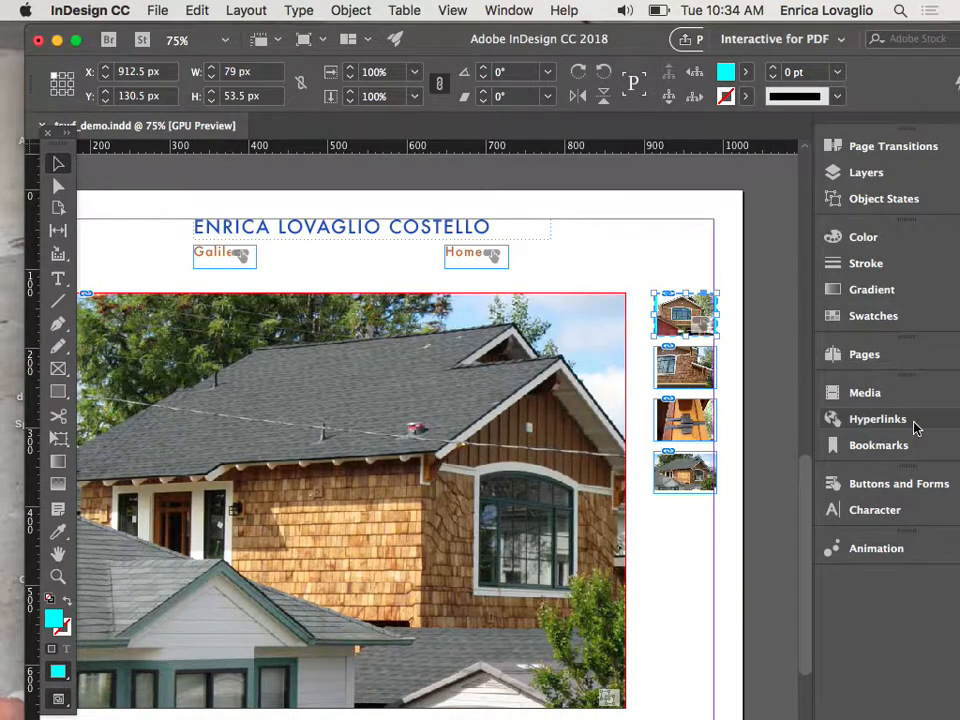
click(893, 483)
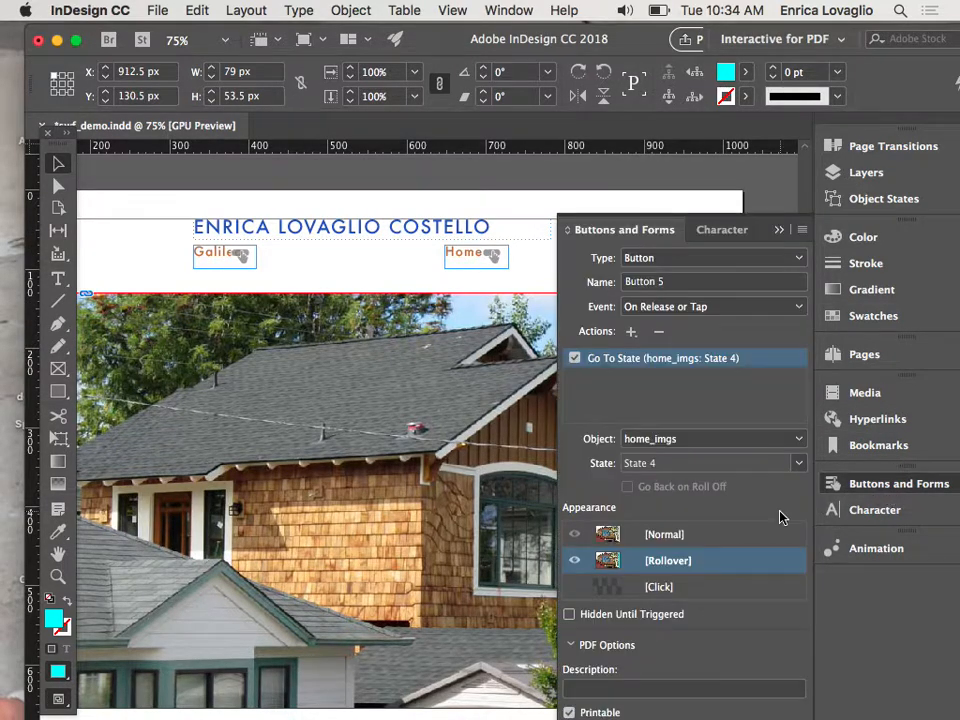
click(704, 538)
click(779, 231)
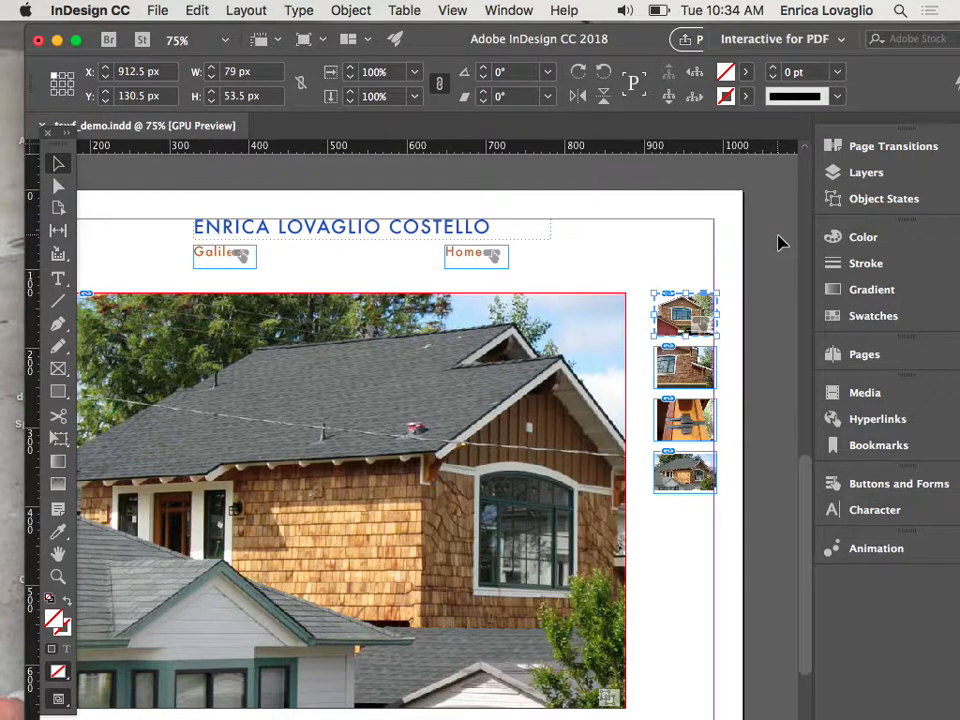
Group the four thumbnails beside the house photo.
click(737, 317)
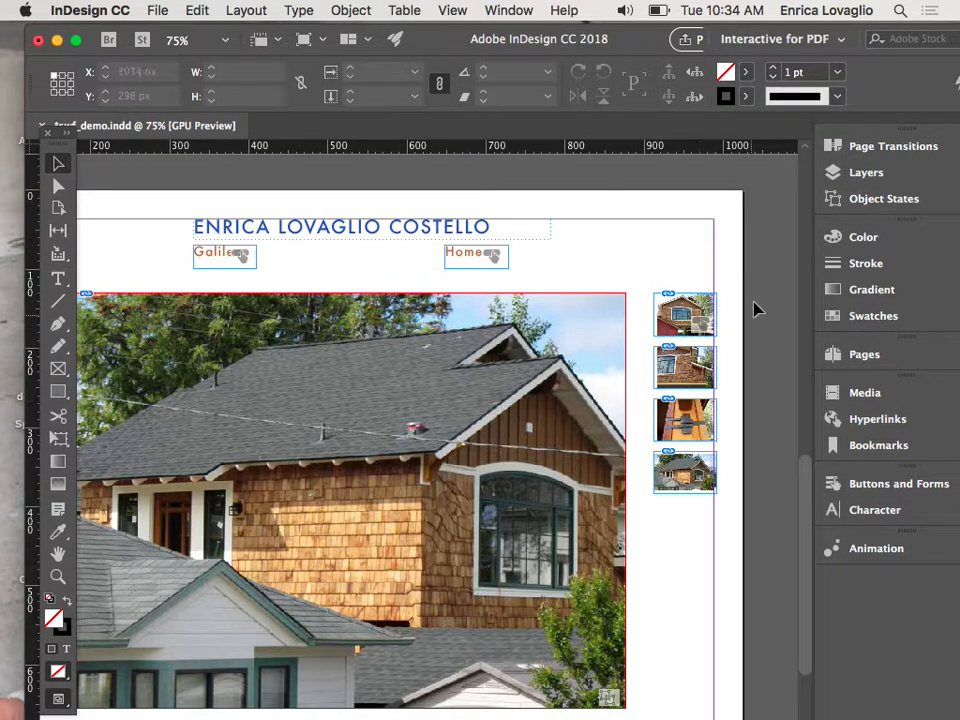
drag(757, 288, 690, 512)
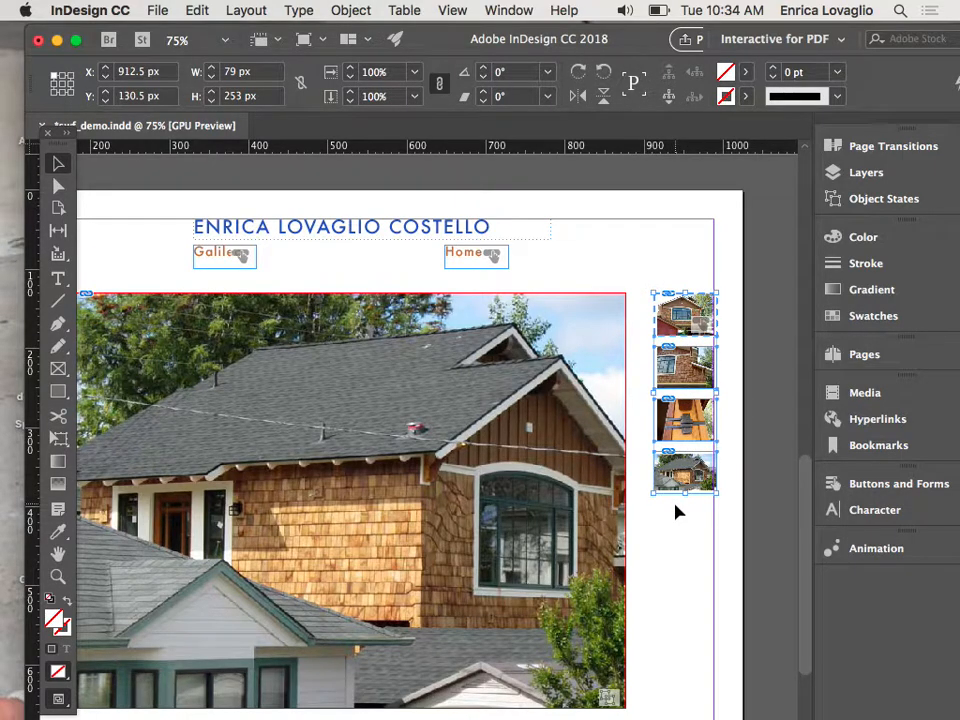
key(super+g)
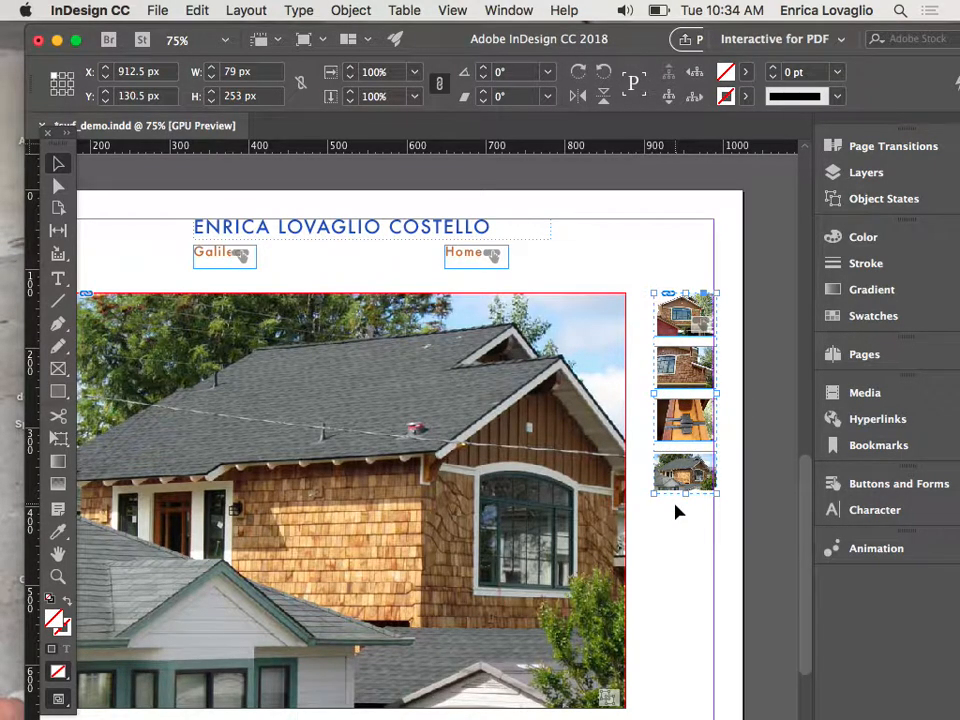
Name the house thumbnail group's animation home_imgs, apply the Fly in from Right preset, and save the document.
click(858, 552)
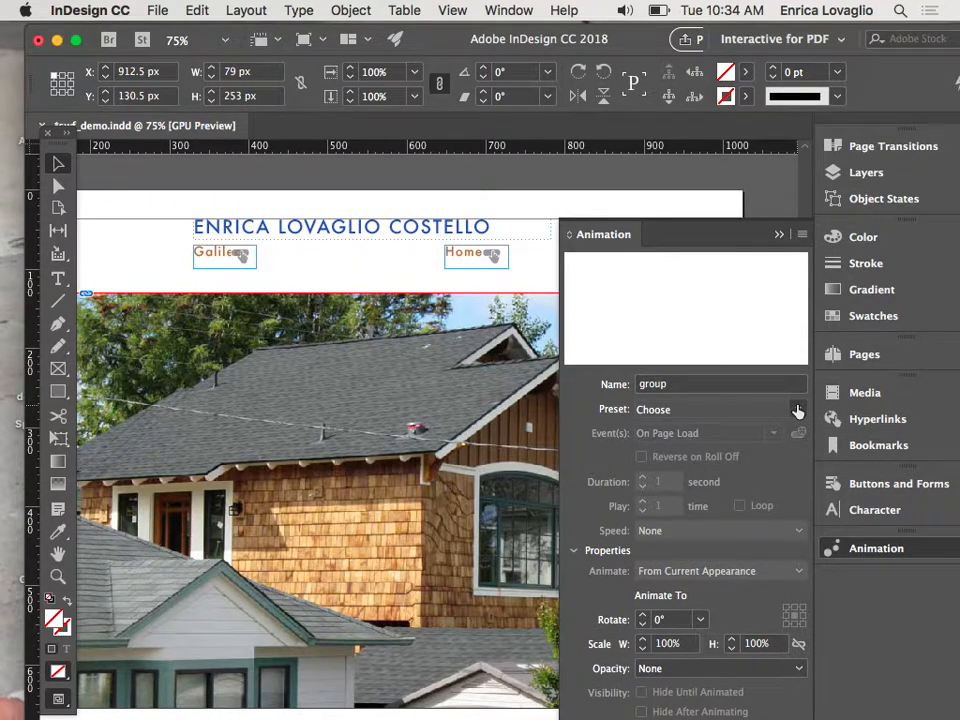
double_click(655, 384)
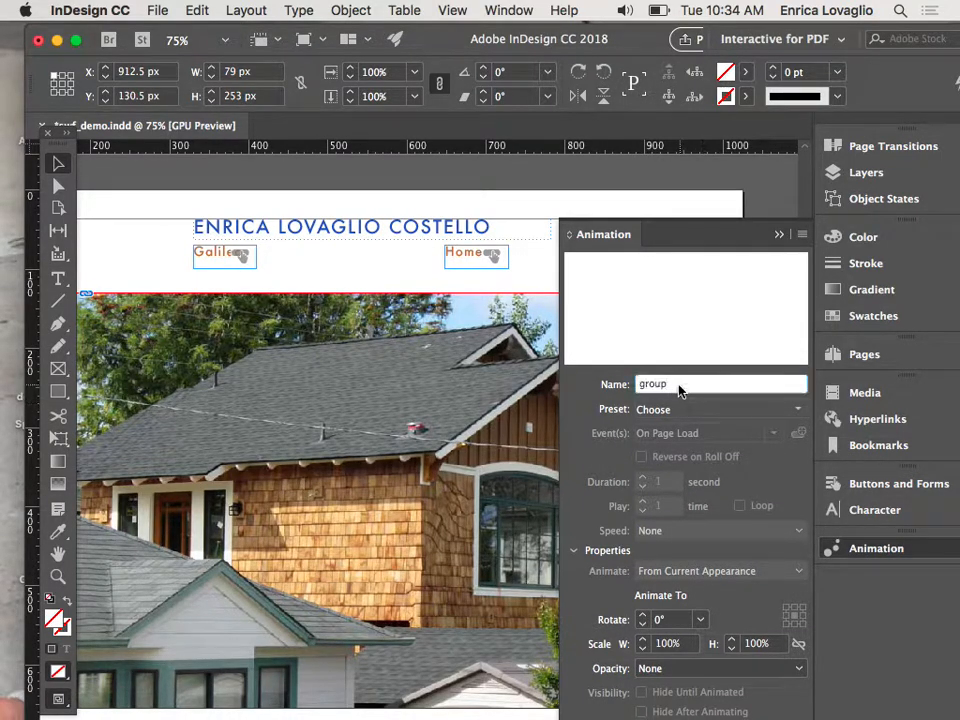
text(home_imgs)
key(Return)
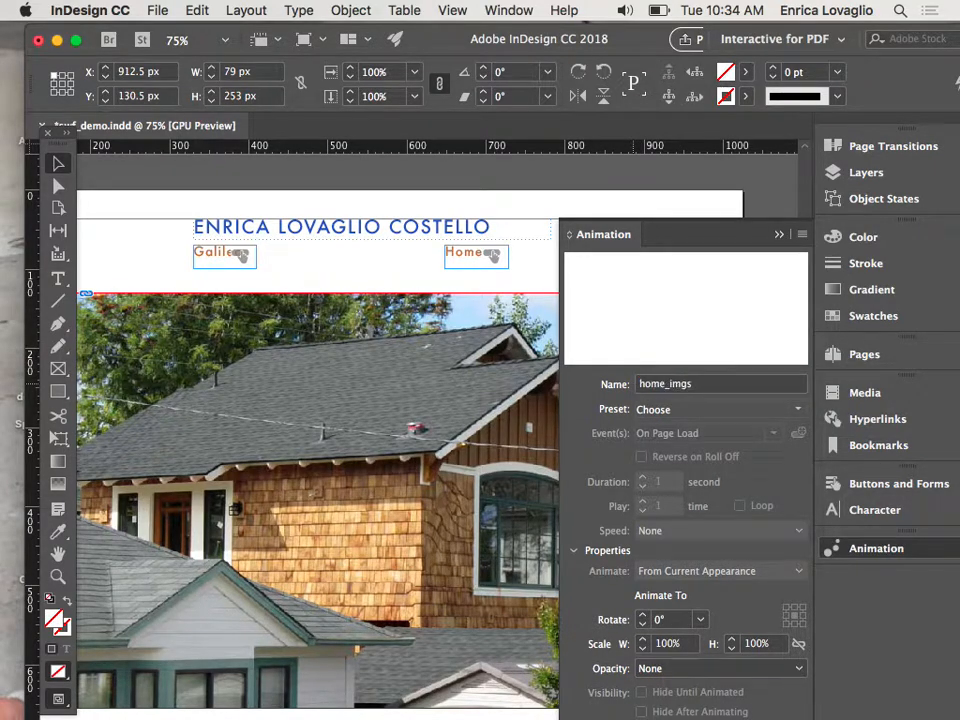
click(690, 406)
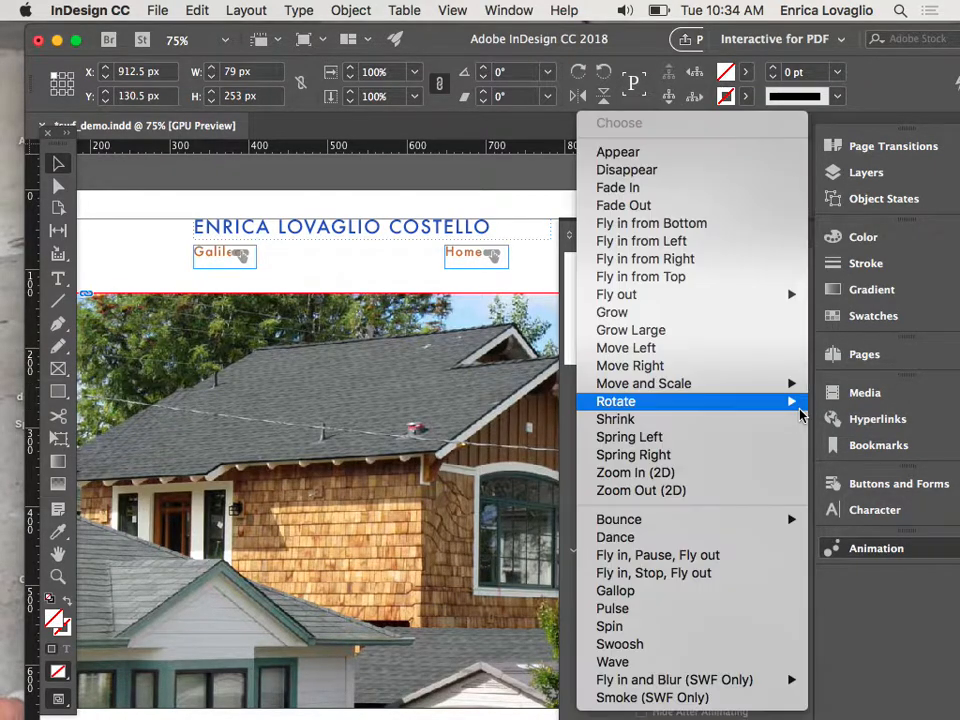
click(699, 260)
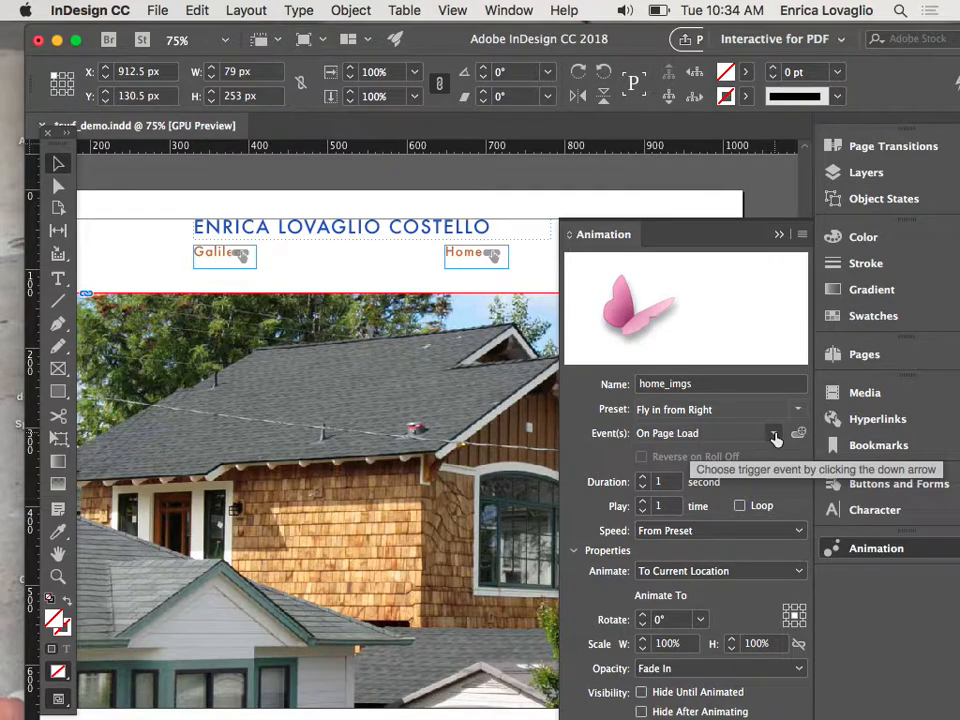
click(779, 236)
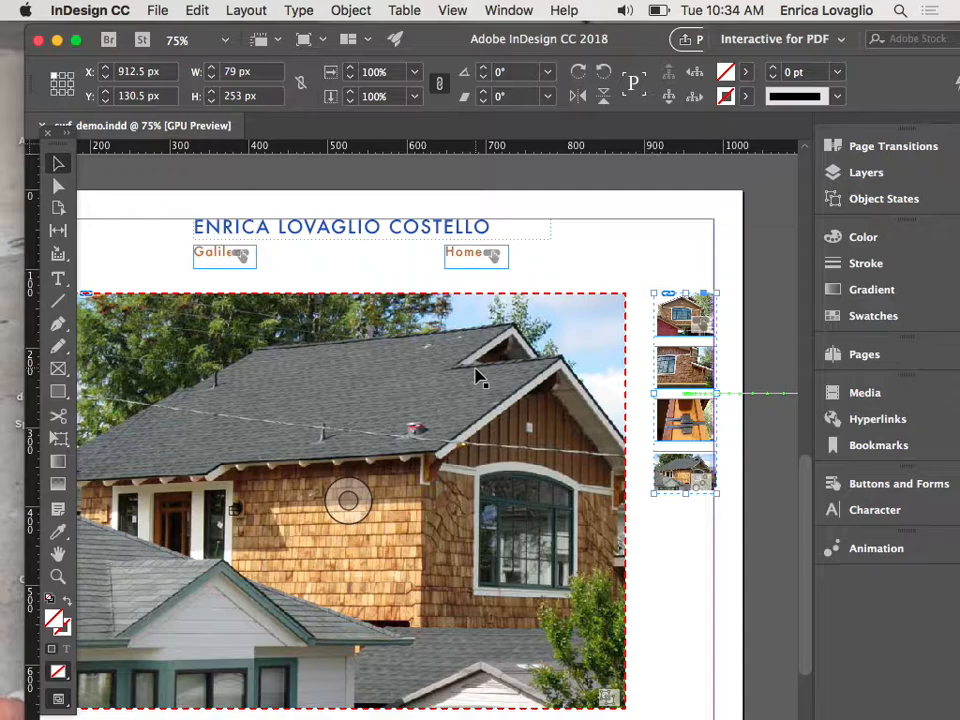
Open the SWF Preview and play the whole document from page 1.
click(514, 10)
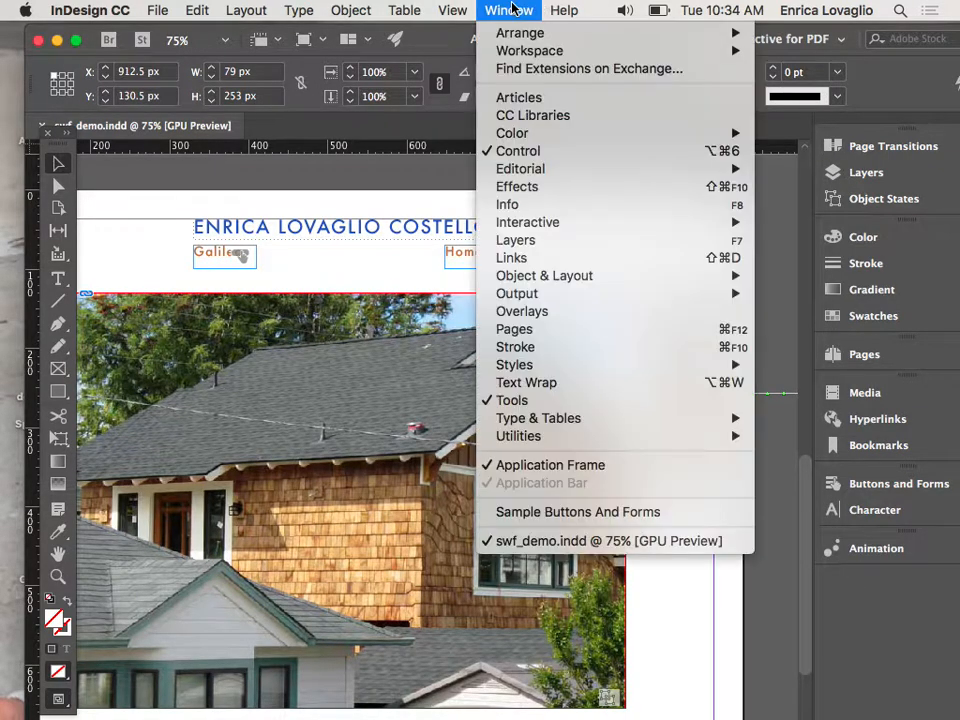
mouse_move(560, 222)
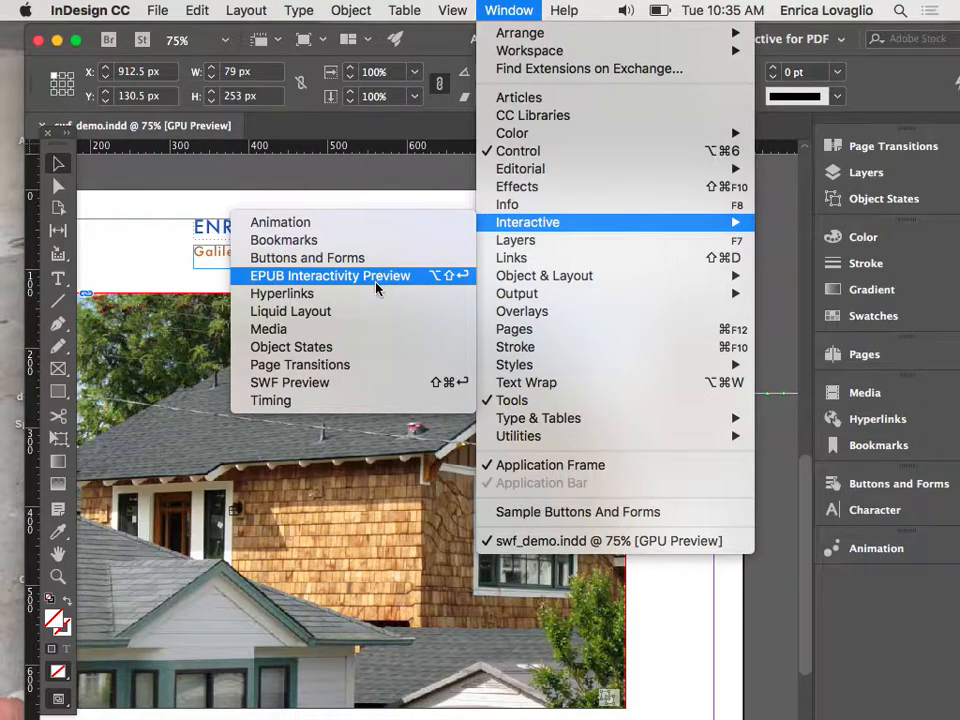
click(355, 382)
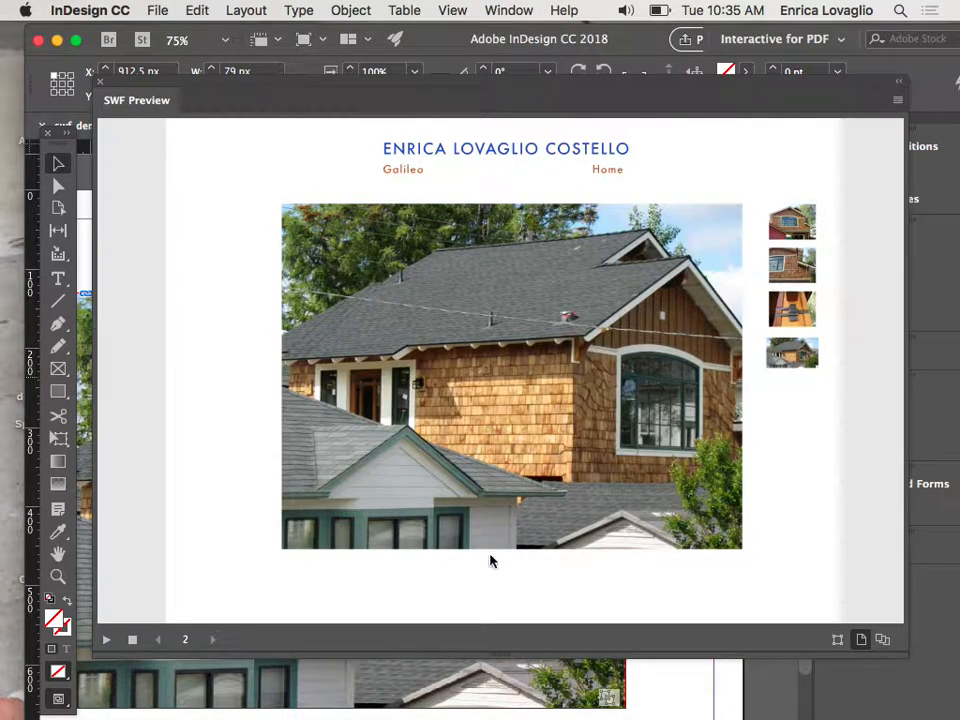
click(106, 642)
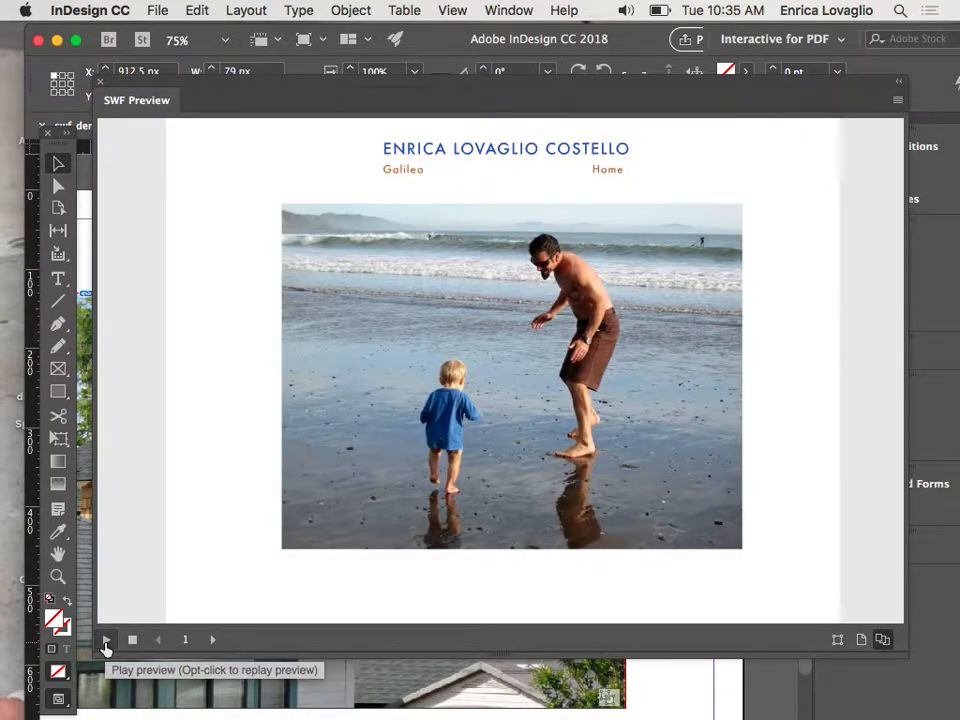
Test the Galileo page's thumbnails and the Home link with its top house thumbnail in the preview, and close it.
click(392, 176)
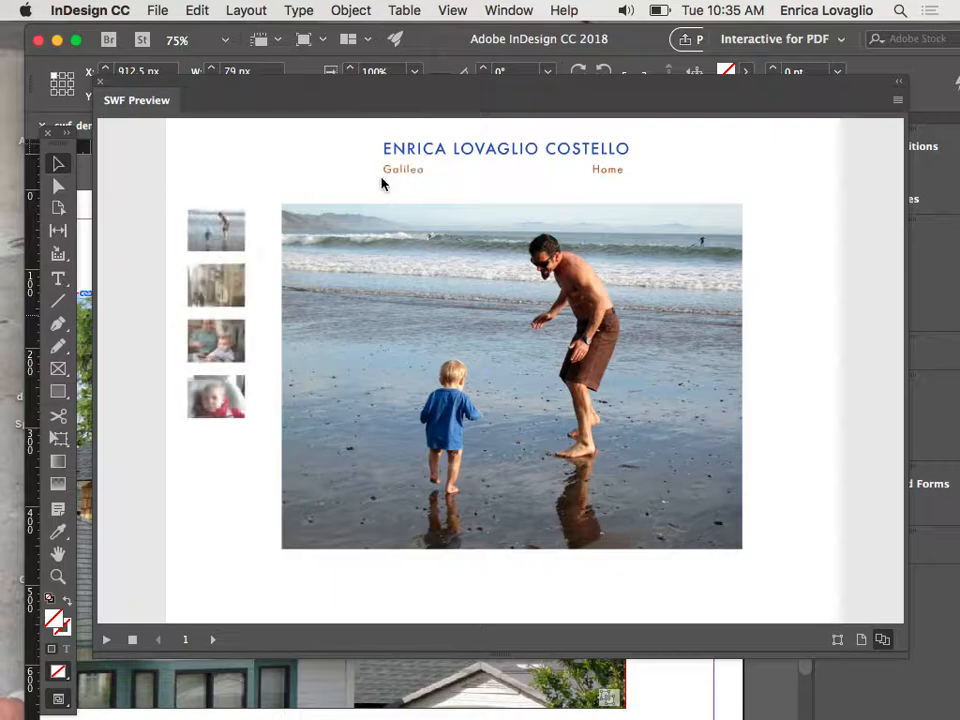
click(240, 283)
click(240, 342)
click(240, 400)
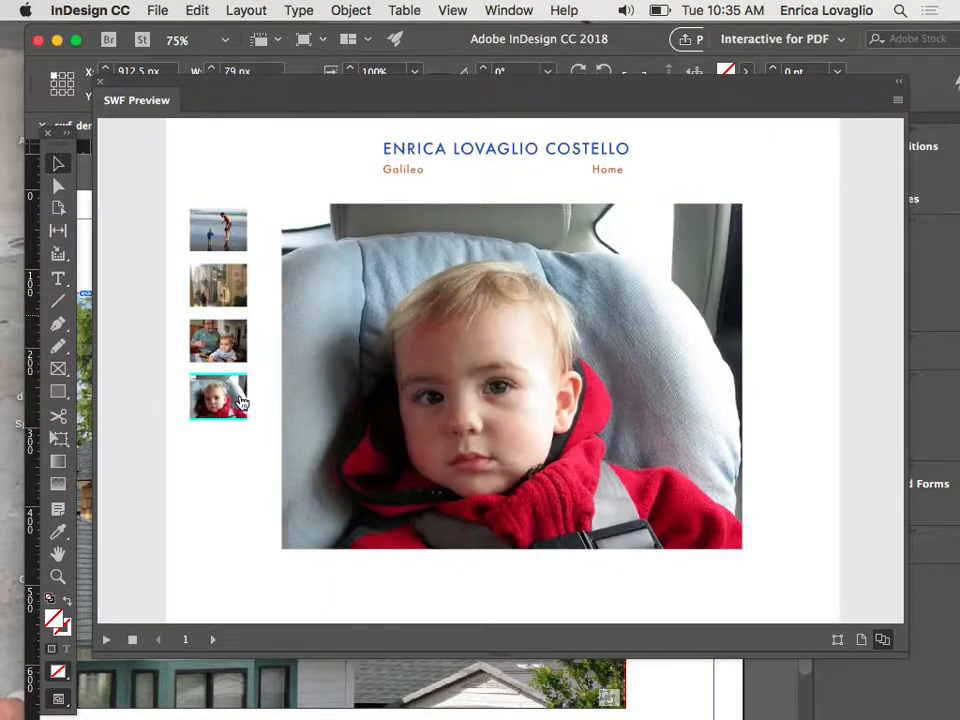
click(607, 175)
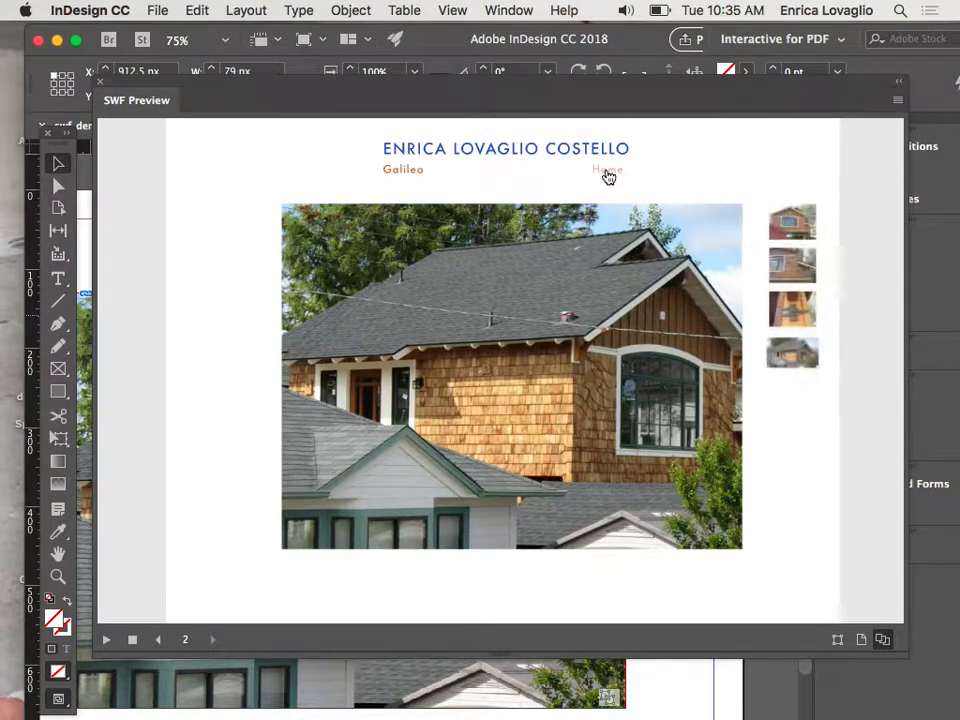
click(783, 228)
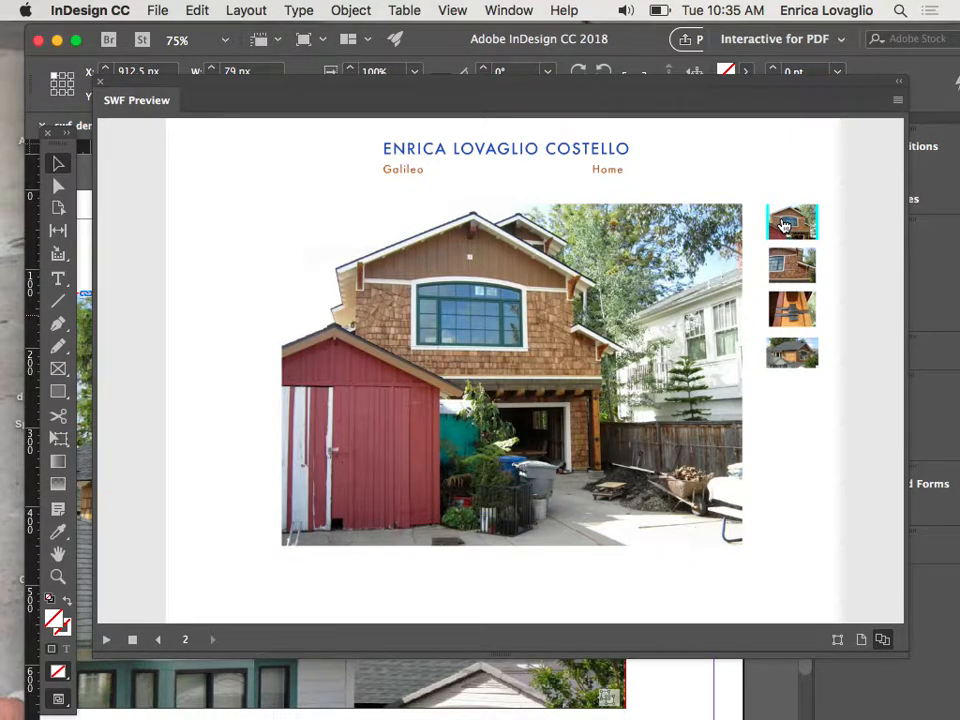
click(101, 84)
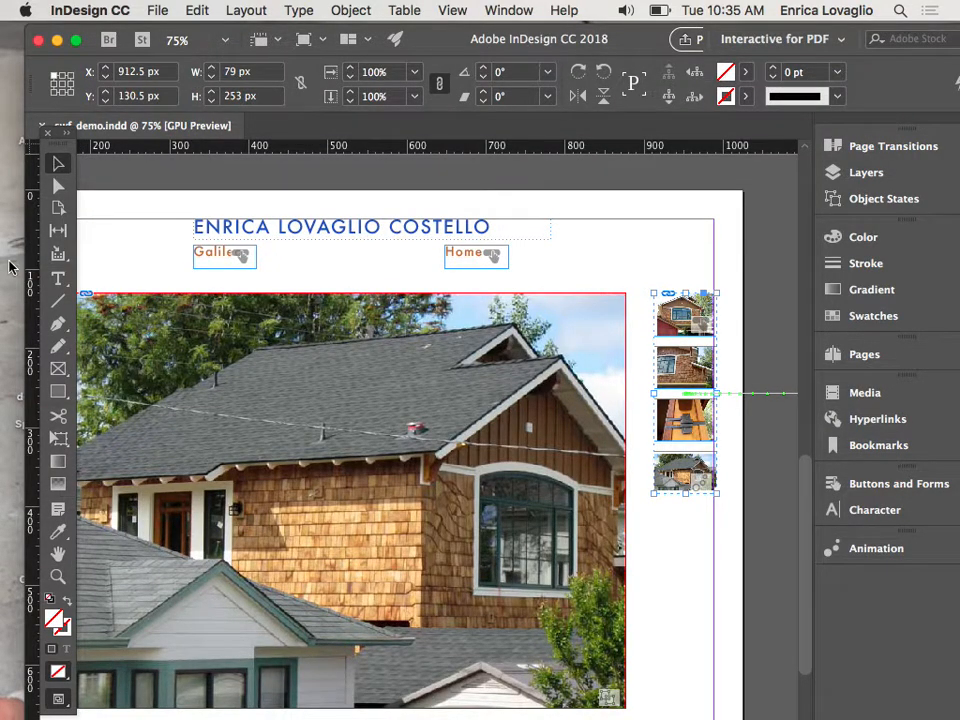
Minimize the document window and close the portfolio folder window.
mouse_move(492, 712)
click(461, 702)
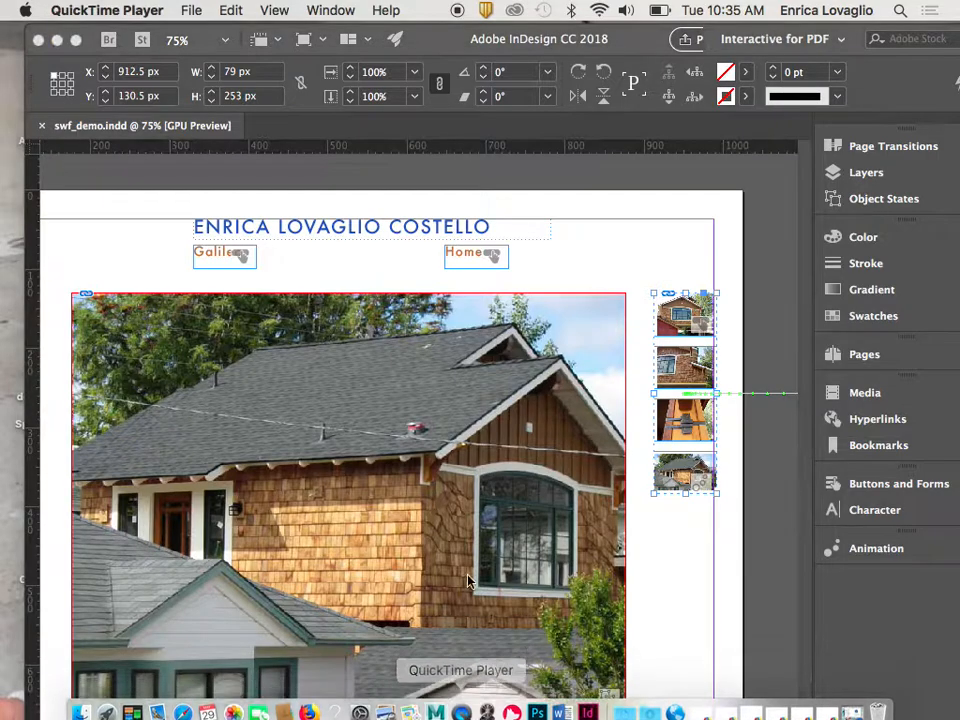
click(63, 58)
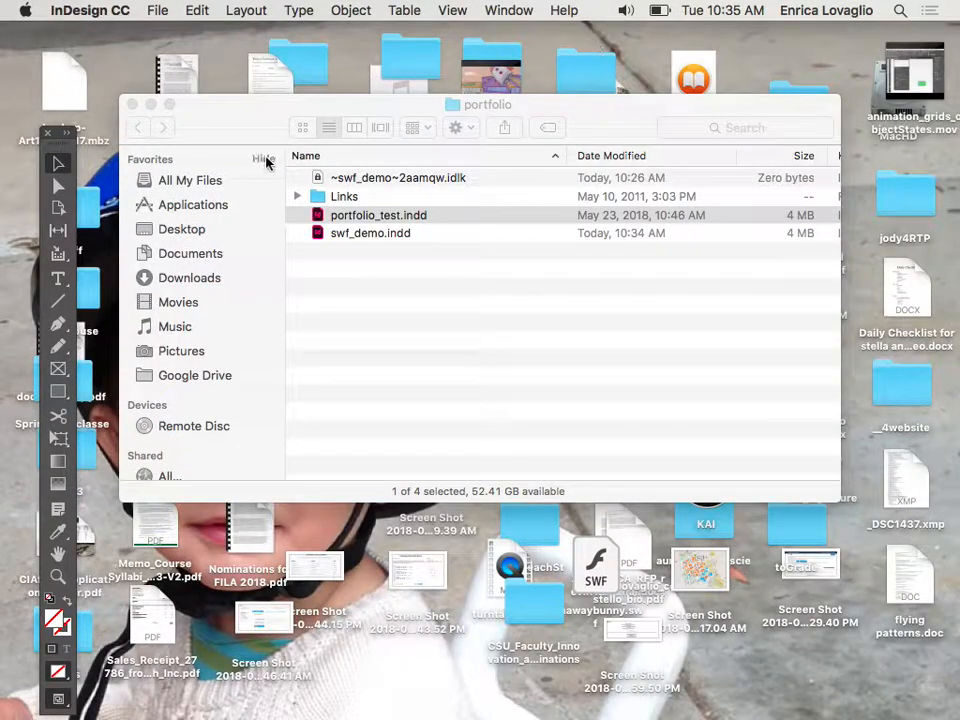
click(127, 104)
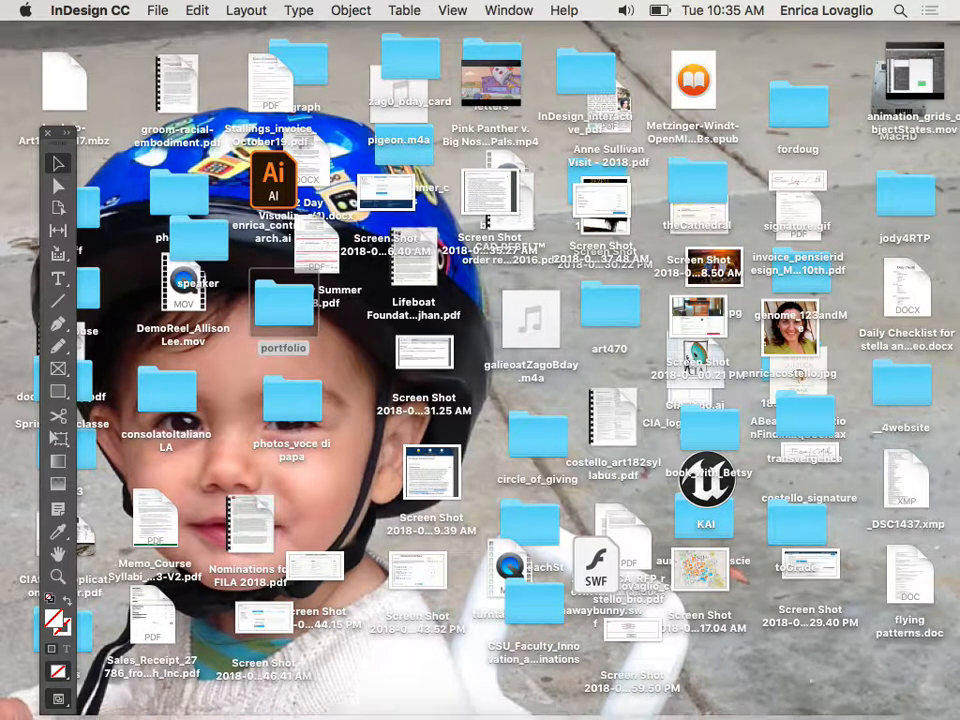
click(448, 703)
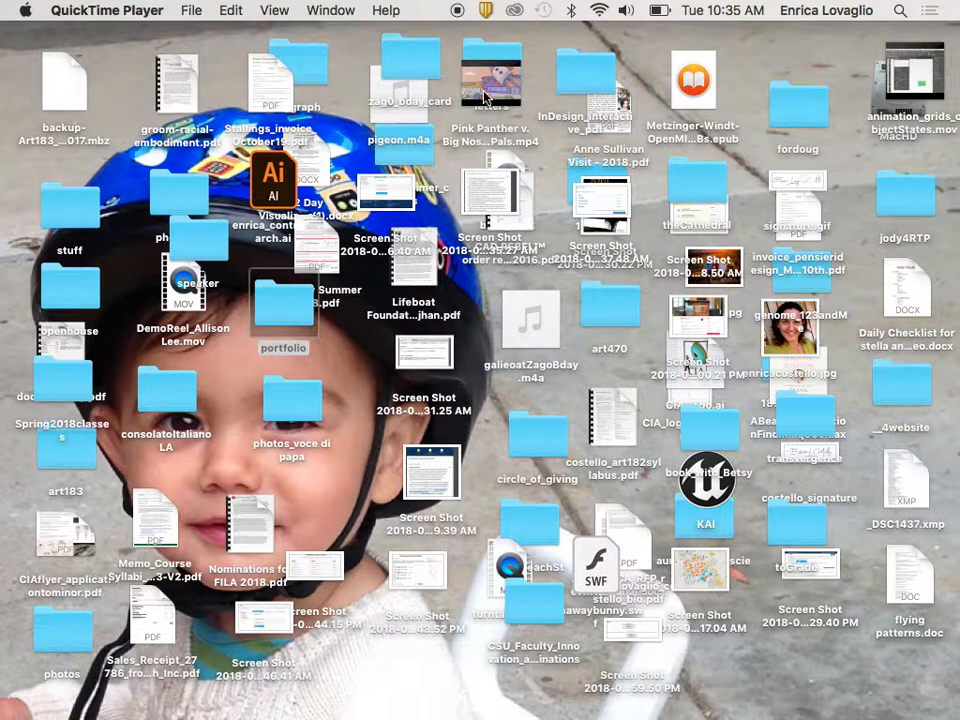